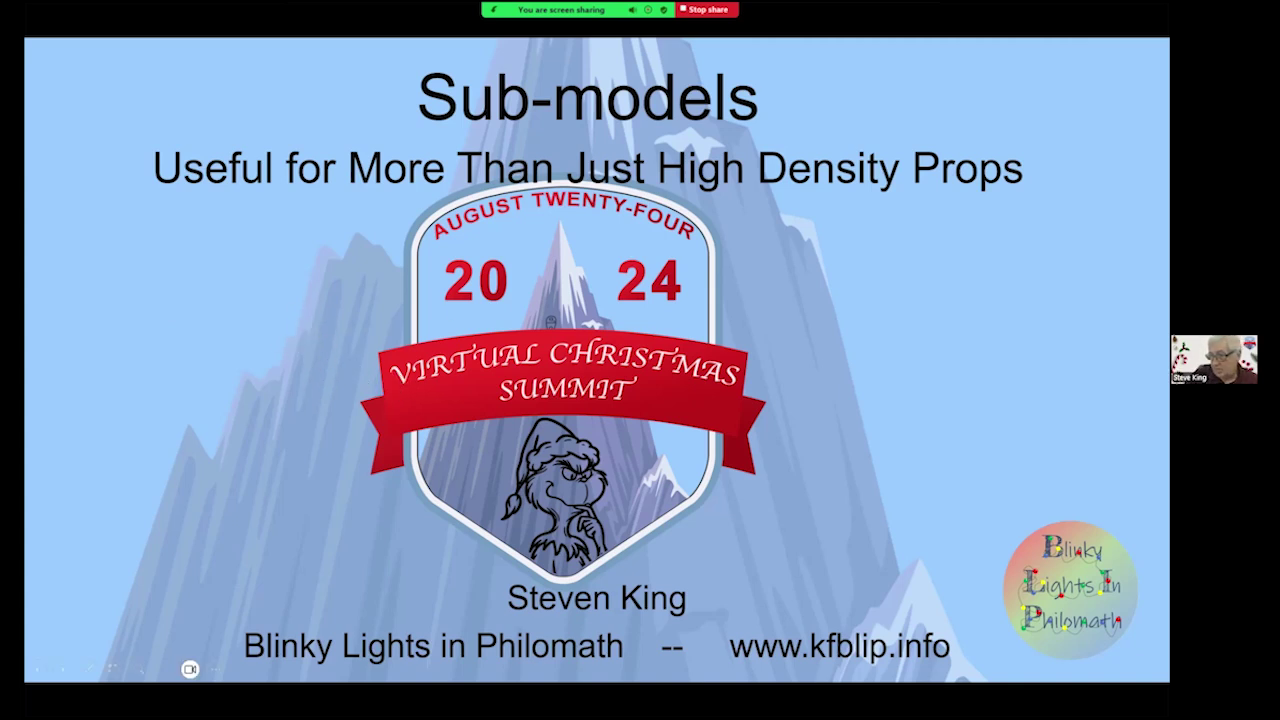
# Advance the slideshow past the Sub-models title slide to the next slide
pyautogui.press('Right')
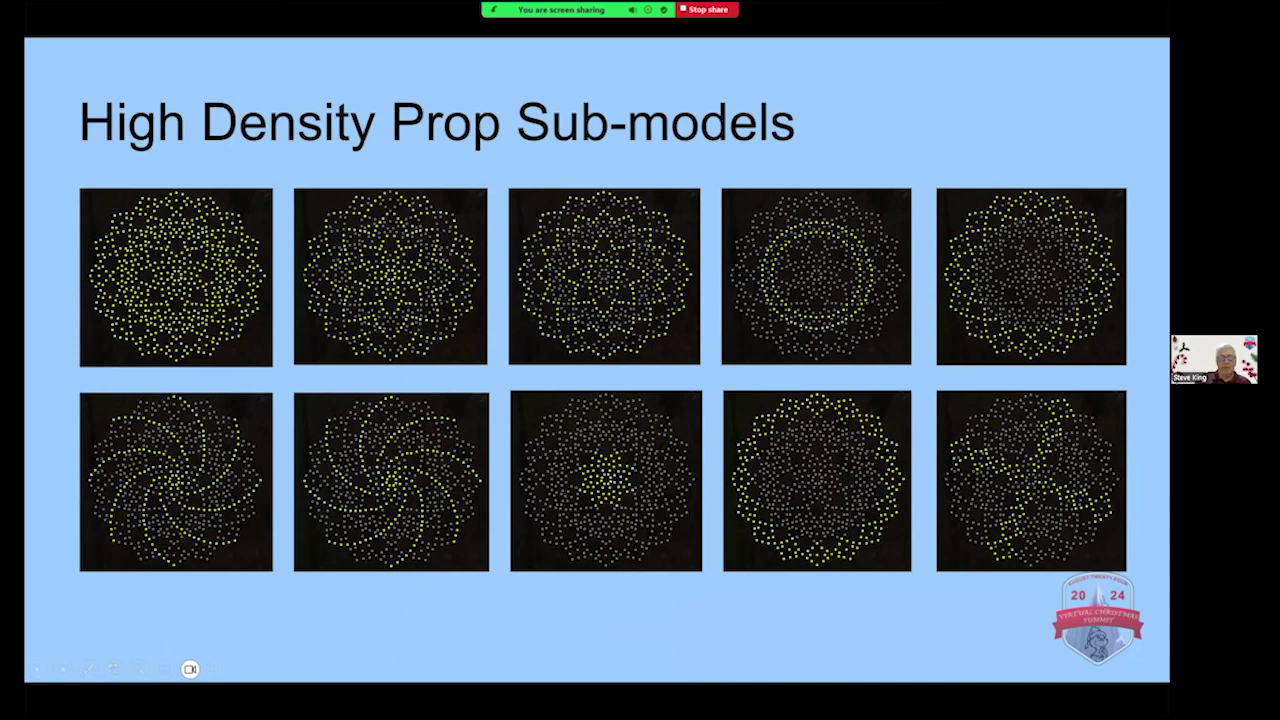
# Advance the slideshow from High Density Prop Sub-models to the My Halloween Layout slide
pyautogui.press('Right')
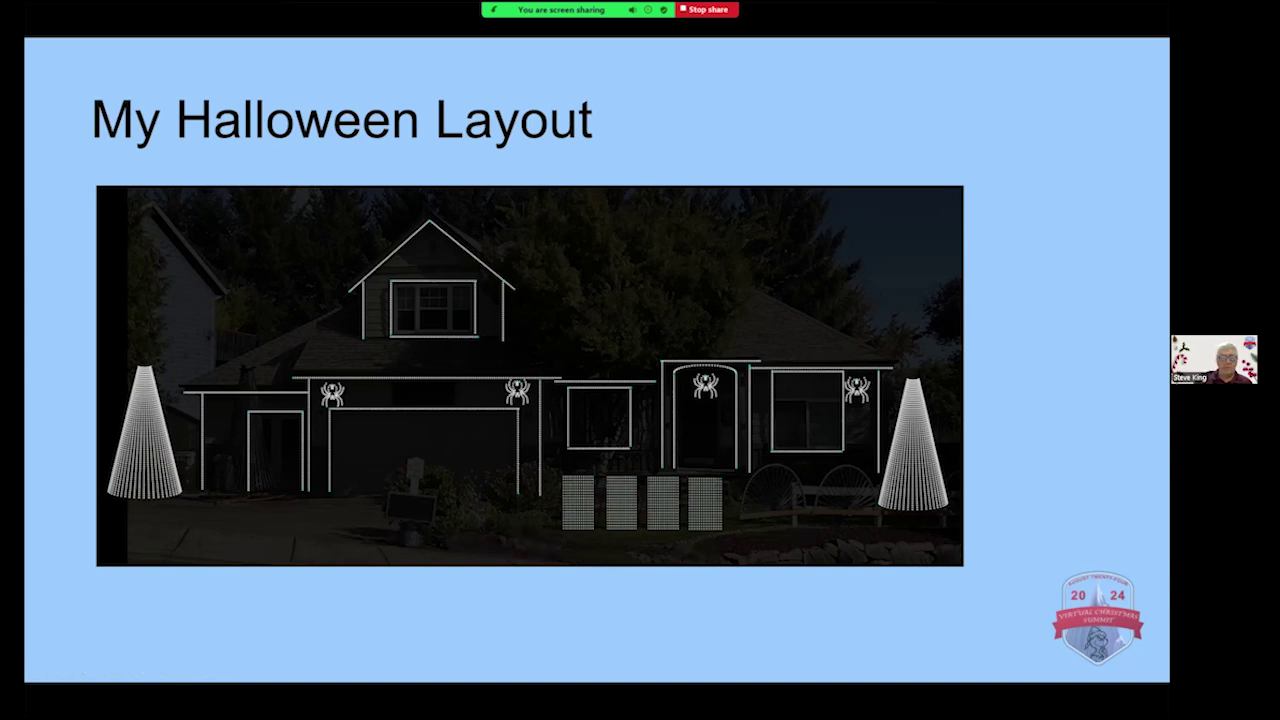
# Advance the slideshow to the Useful Definitions and Concepts slide
pyautogui.click(925, 280)
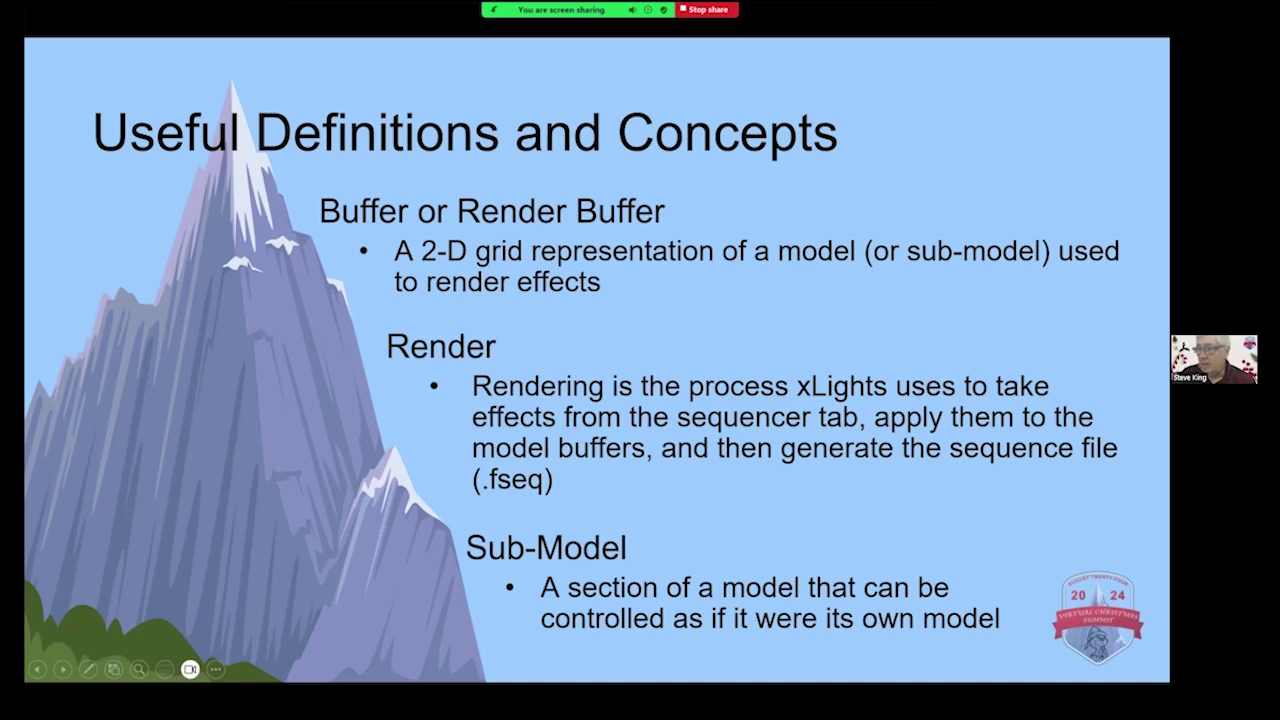
# Step the slideshow forward through the xLights Flow slide toward the Examples slide
pyautogui.press('Right')
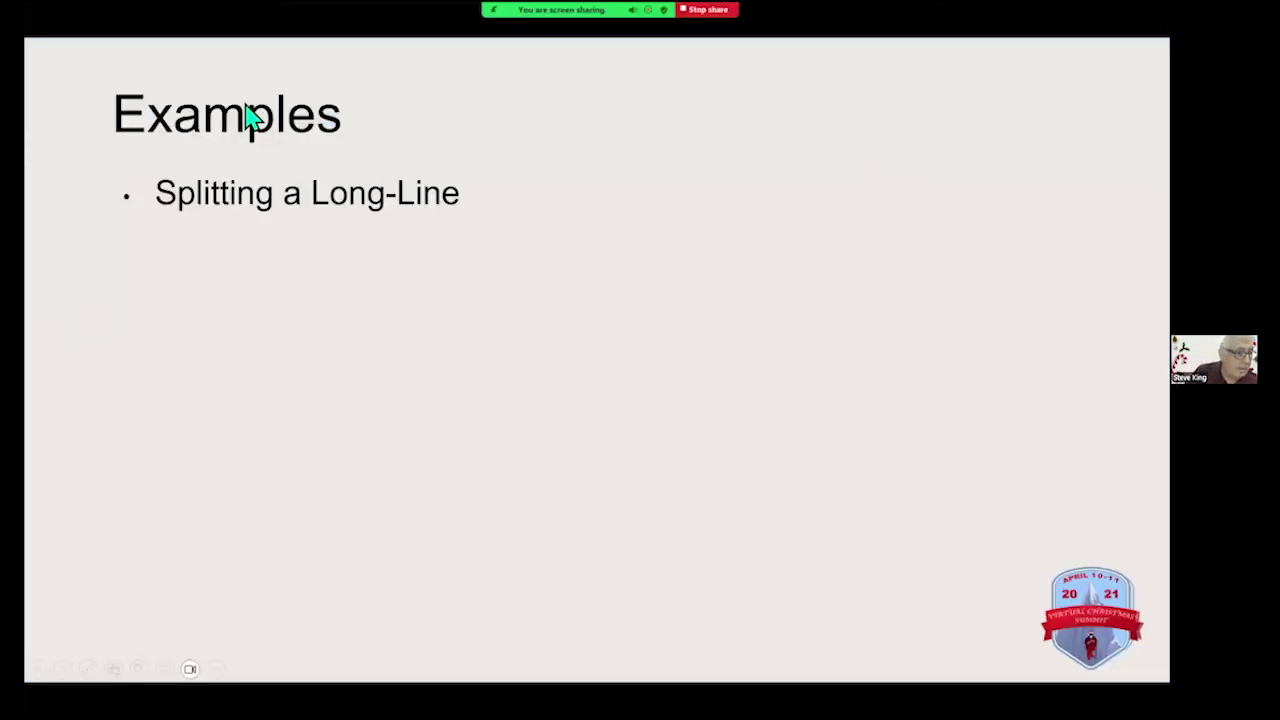
# Exit the slideshow's context menu and switch to the xLights VCS Demo sequence window
pyautogui.press('Right')
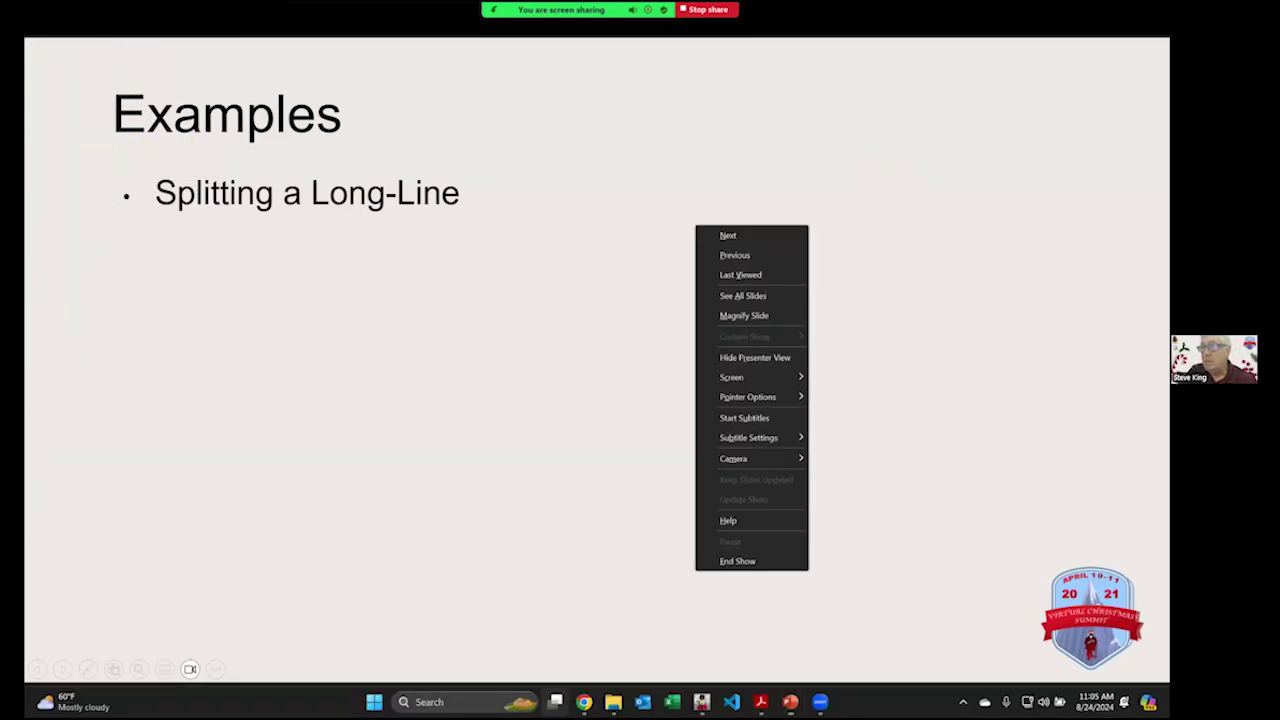
pyautogui.press('Escape')
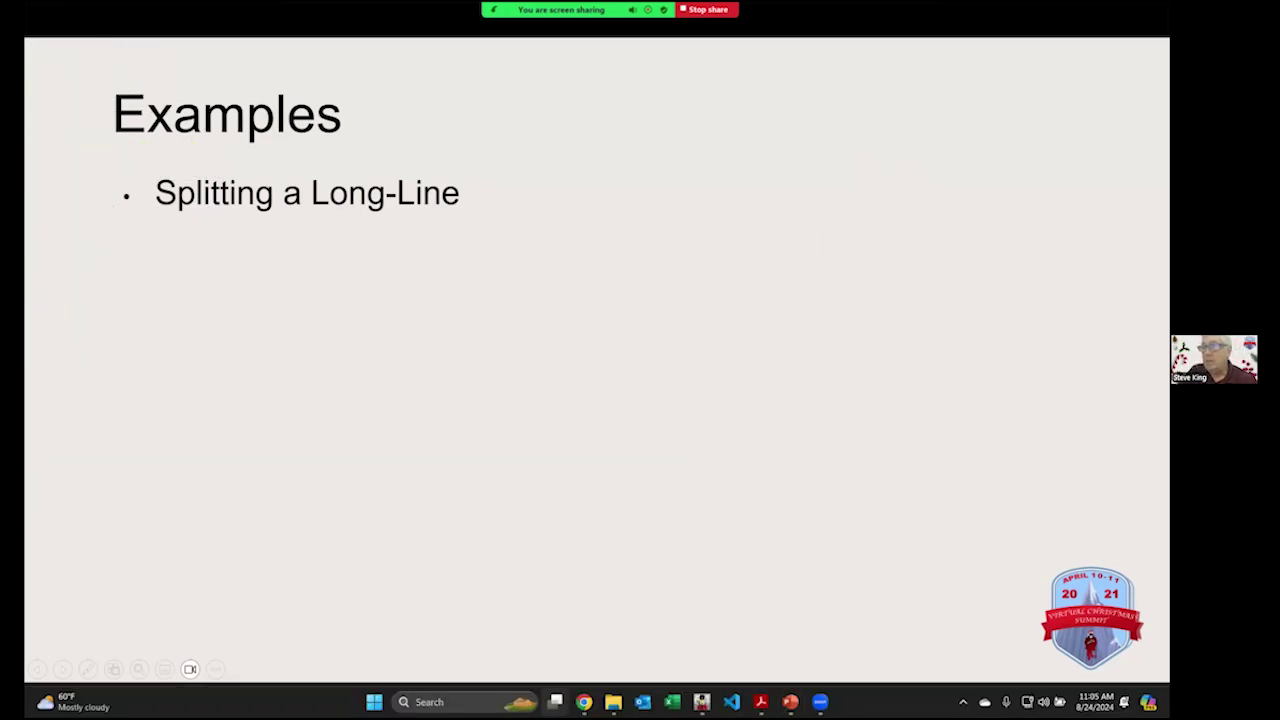
pyautogui.press('super+Tab')
pyautogui.click(440, 400)
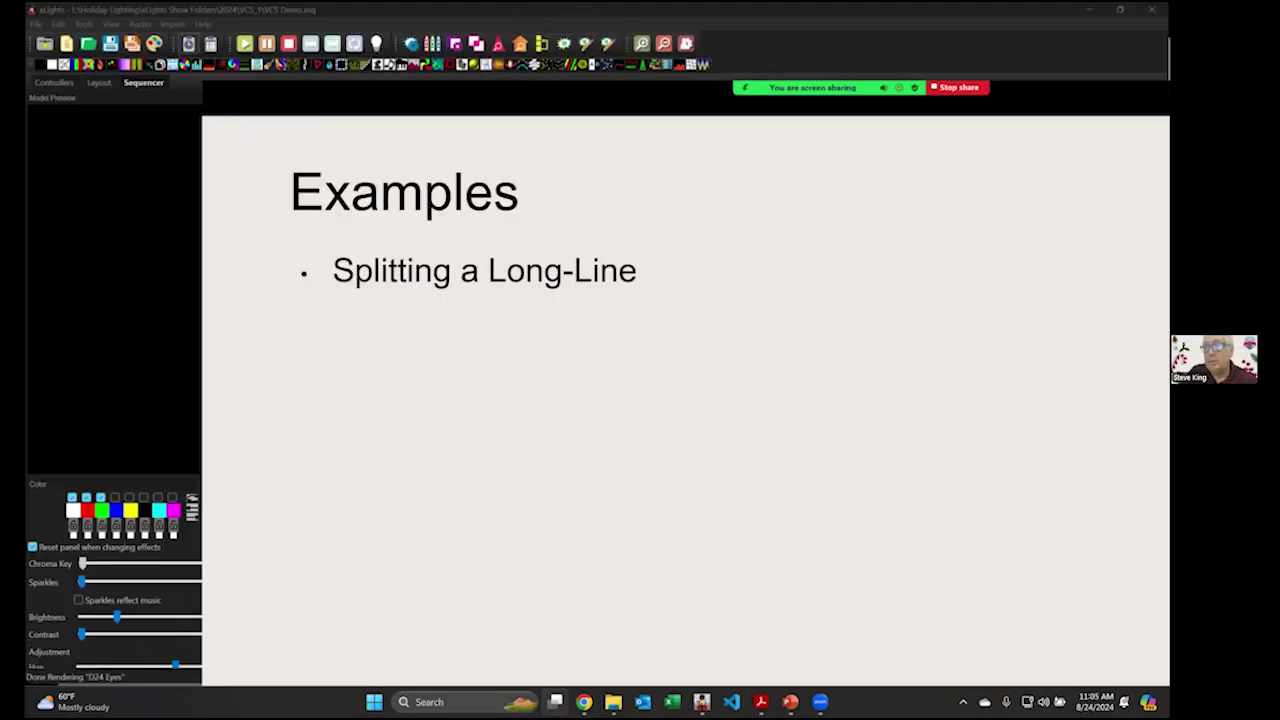
pyautogui.hotkey('alt', 'Tab')
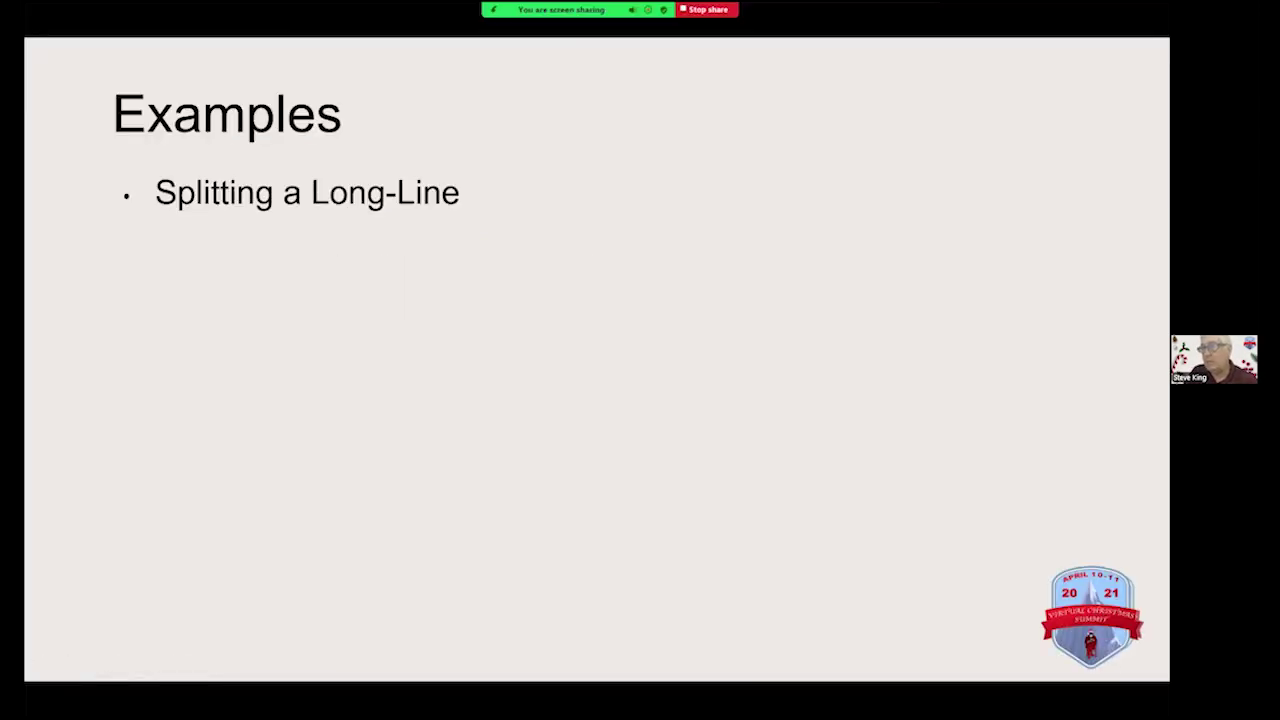
pyautogui.hotkey('alt', 'Tab')
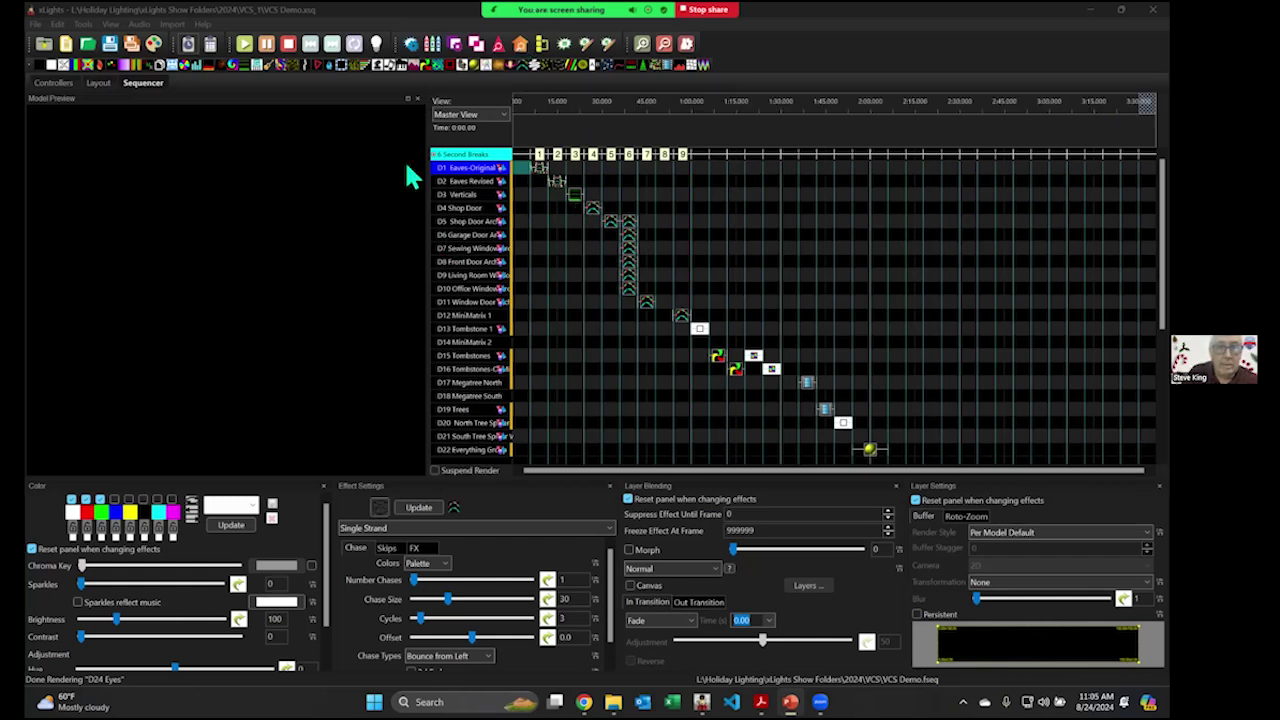
# Launch the House Preview, then bring up Task View while xLights stalls
pyautogui.click(520, 45)
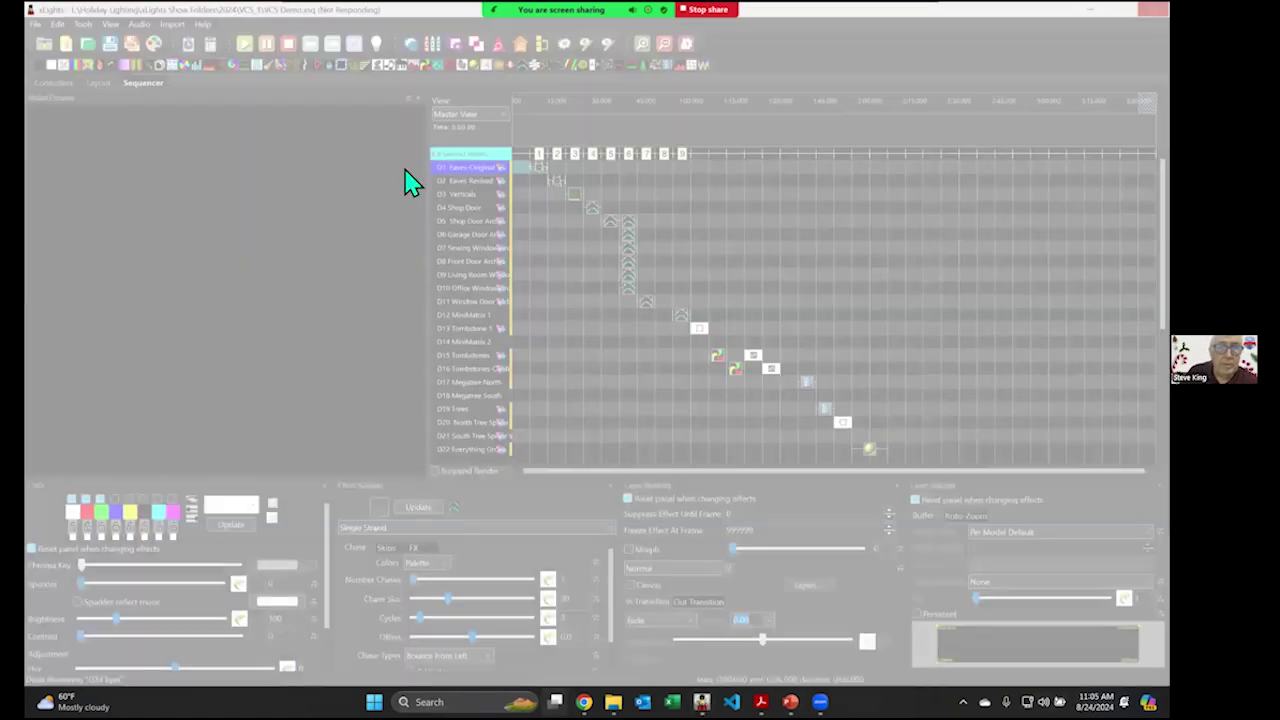
pyautogui.press('super+Tab')
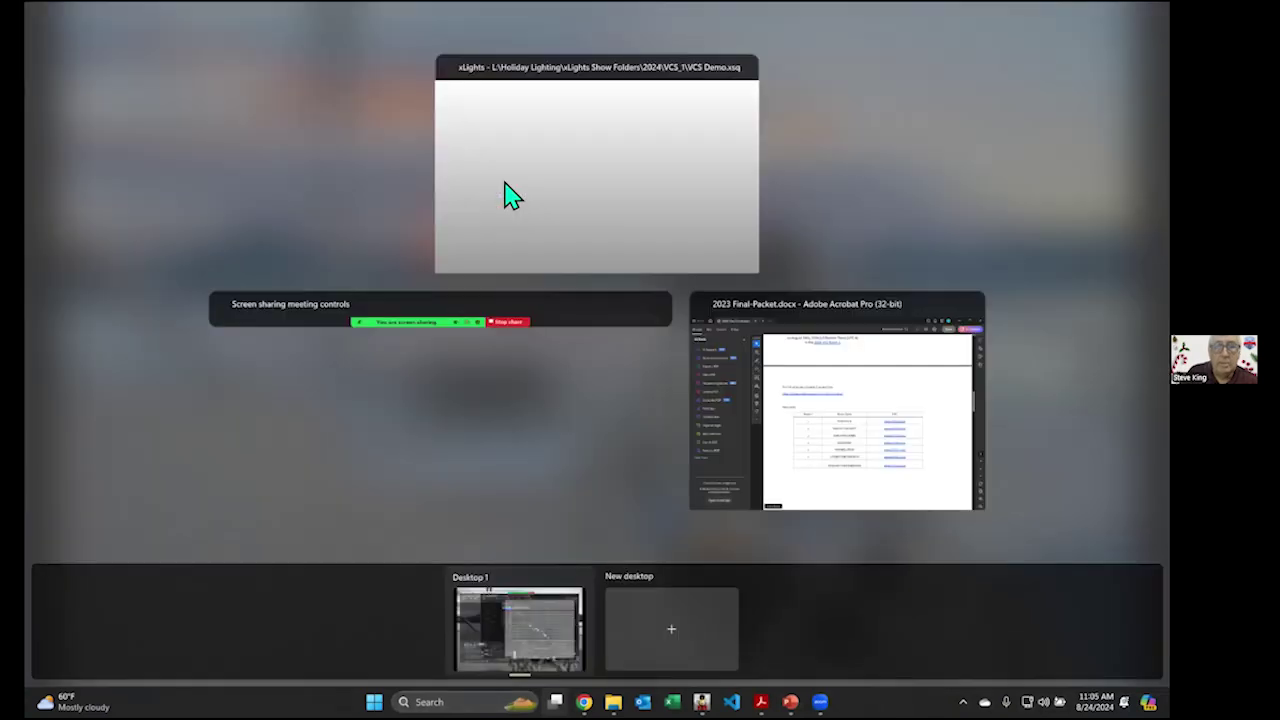
# Return to xLights, close the House Preview, and select the first SingleStrand effect on row D1
pyautogui.click(565, 115)
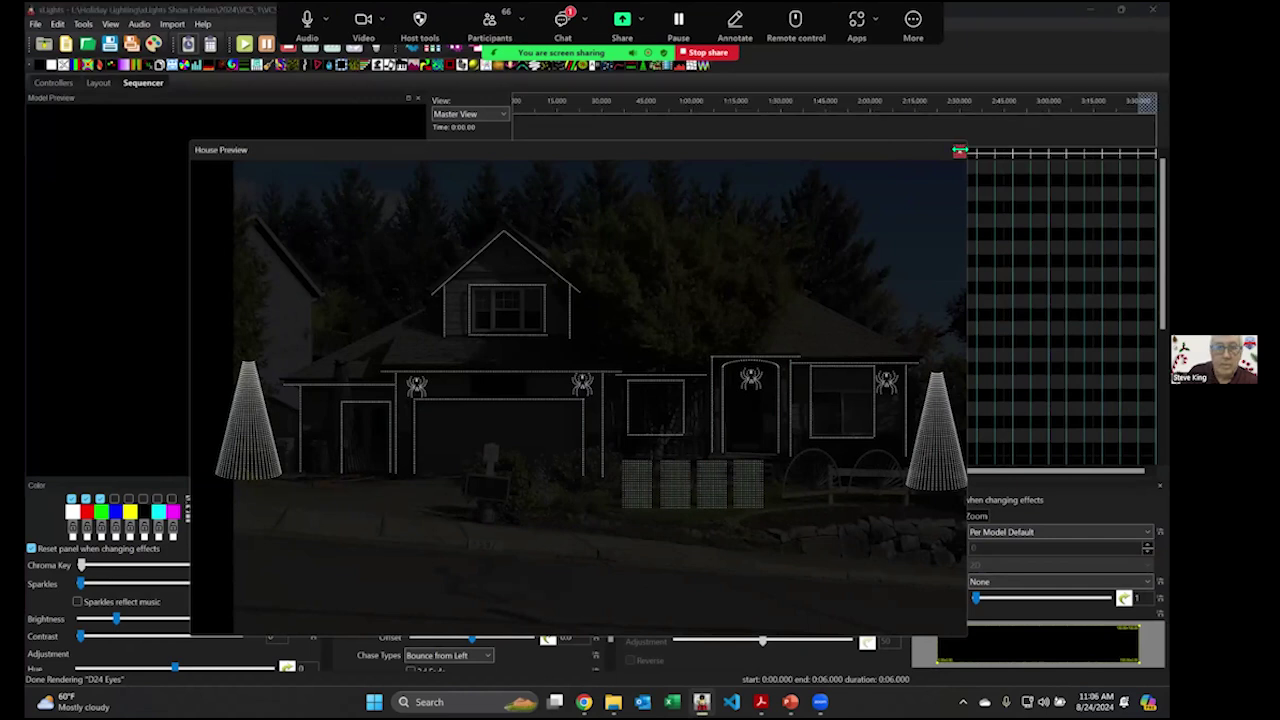
pyautogui.click(960, 151)
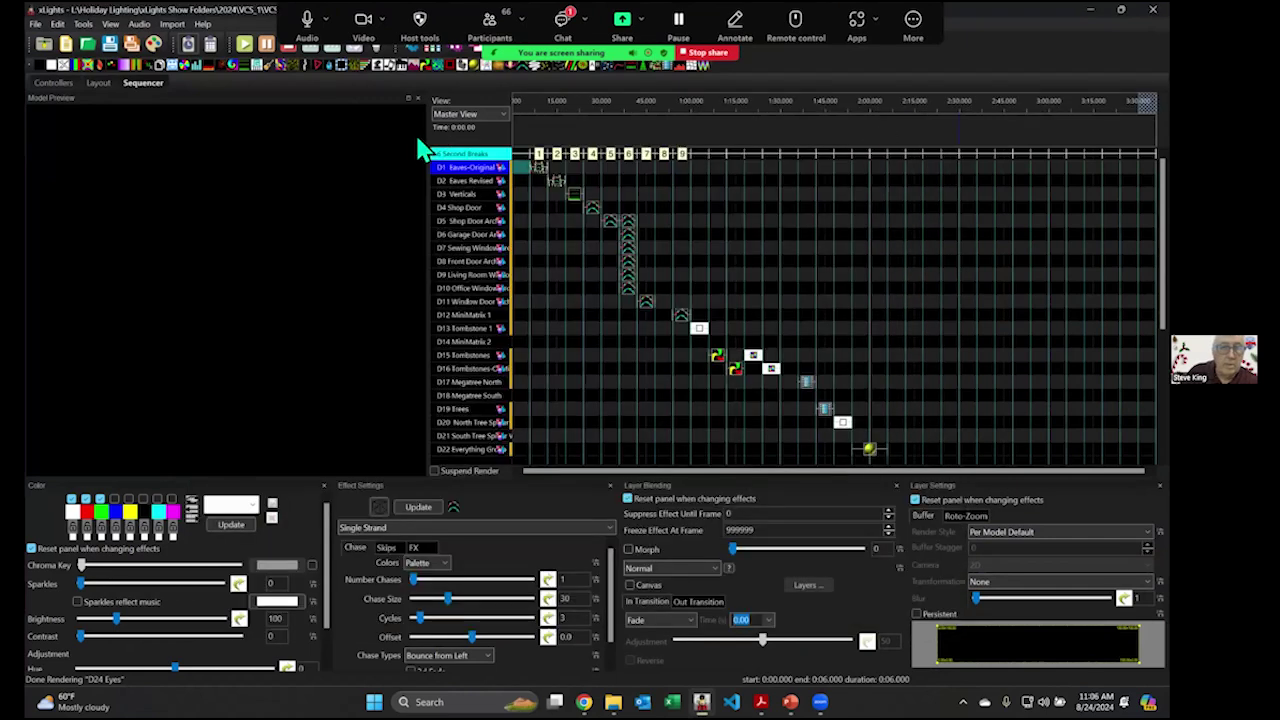
pyautogui.click(537, 171)
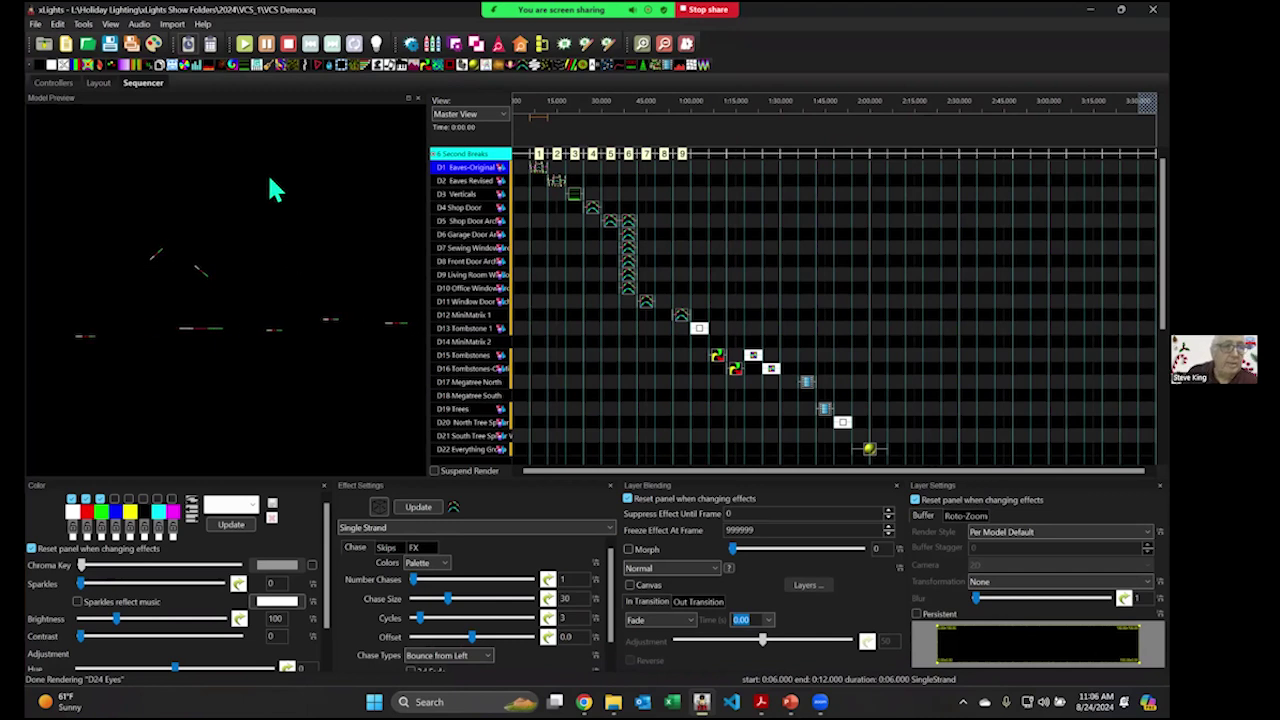
# Switch xLights from the Sequencer to the Layout tab showing the Halloween house
pyautogui.click(99, 83)
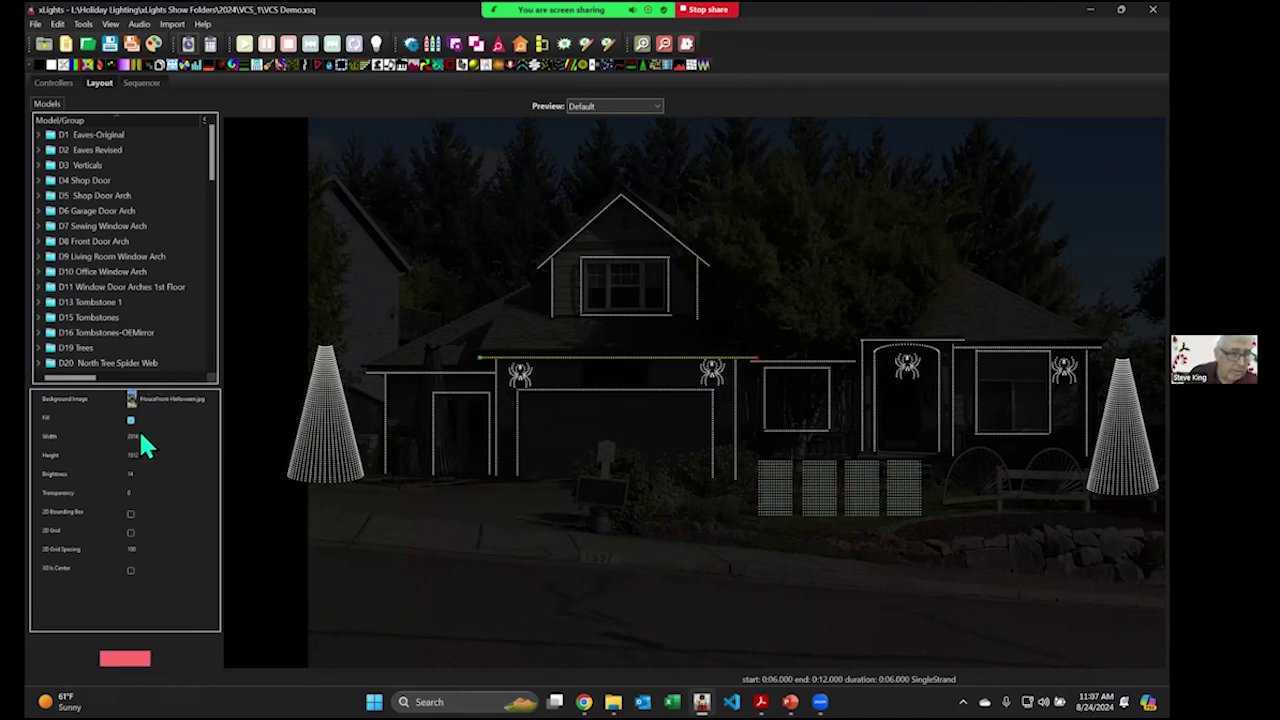
# Select EAVE 02 Garage and open its SubModels editor from the properties list
pyautogui.scroll(-6, 160, 367)
pyautogui.click(160, 325)
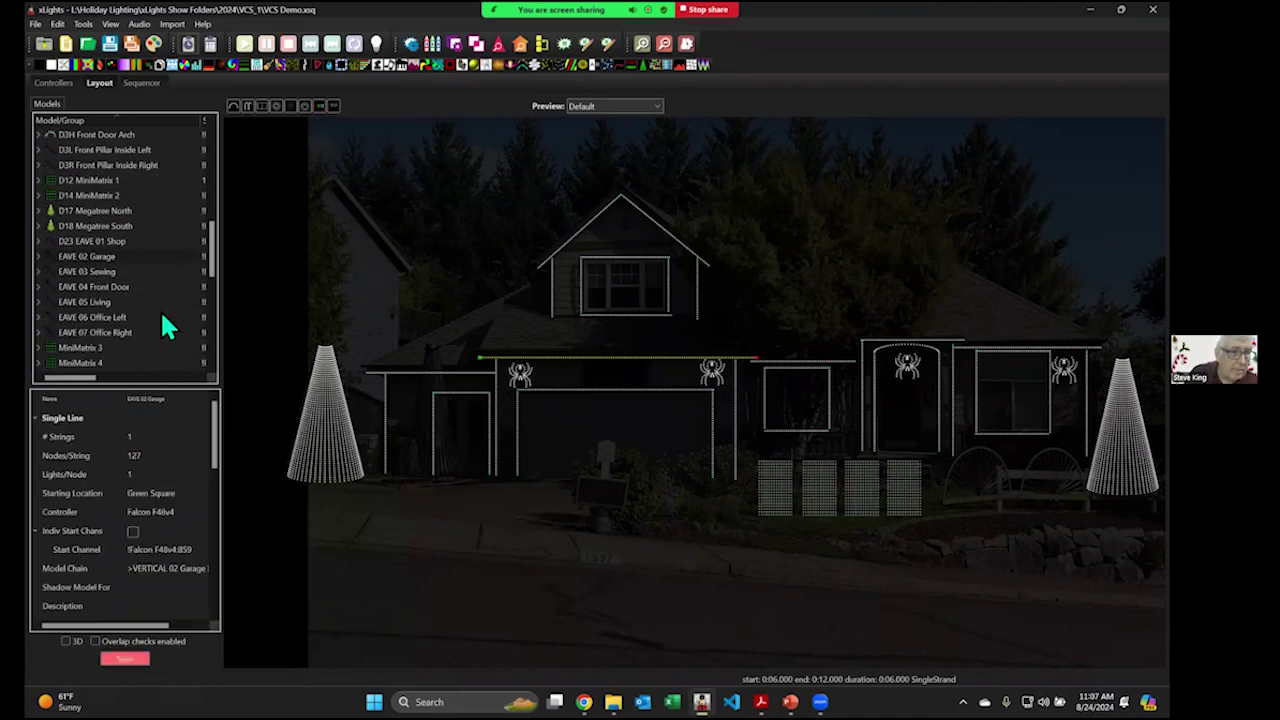
pyautogui.scroll(-5, 160, 309)
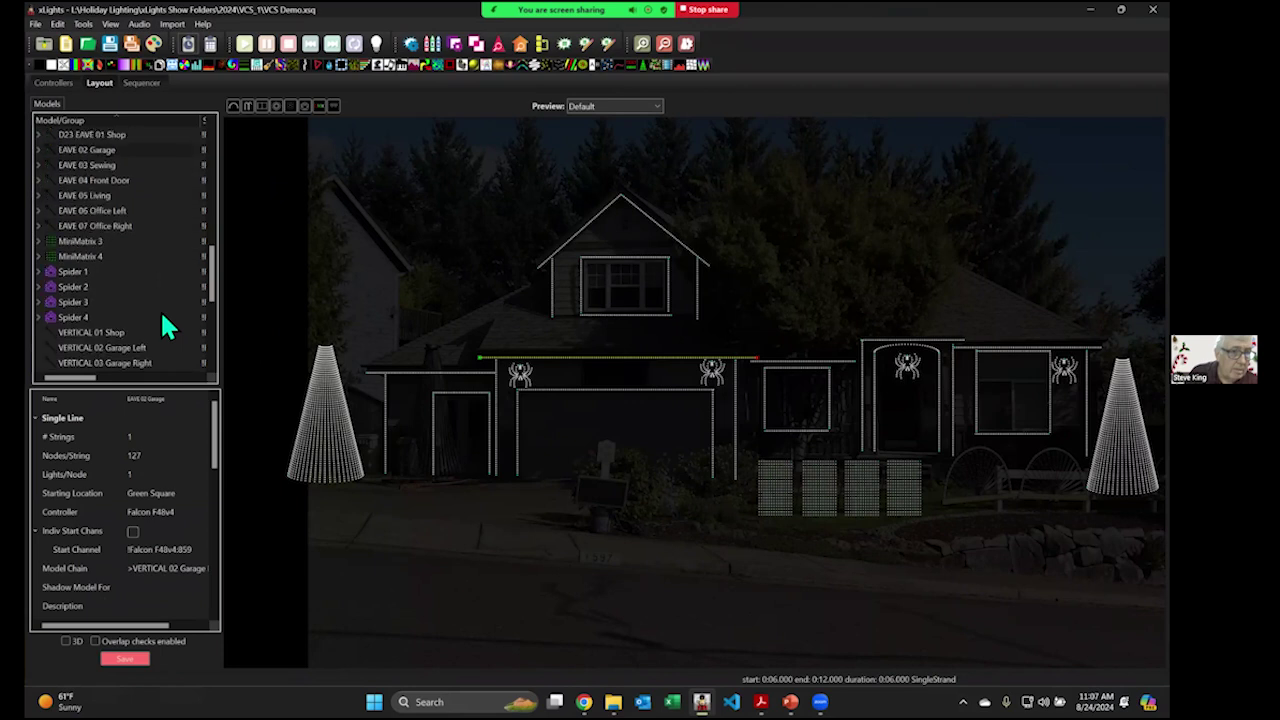
pyautogui.click(553, 352)
pyautogui.click(557, 365)
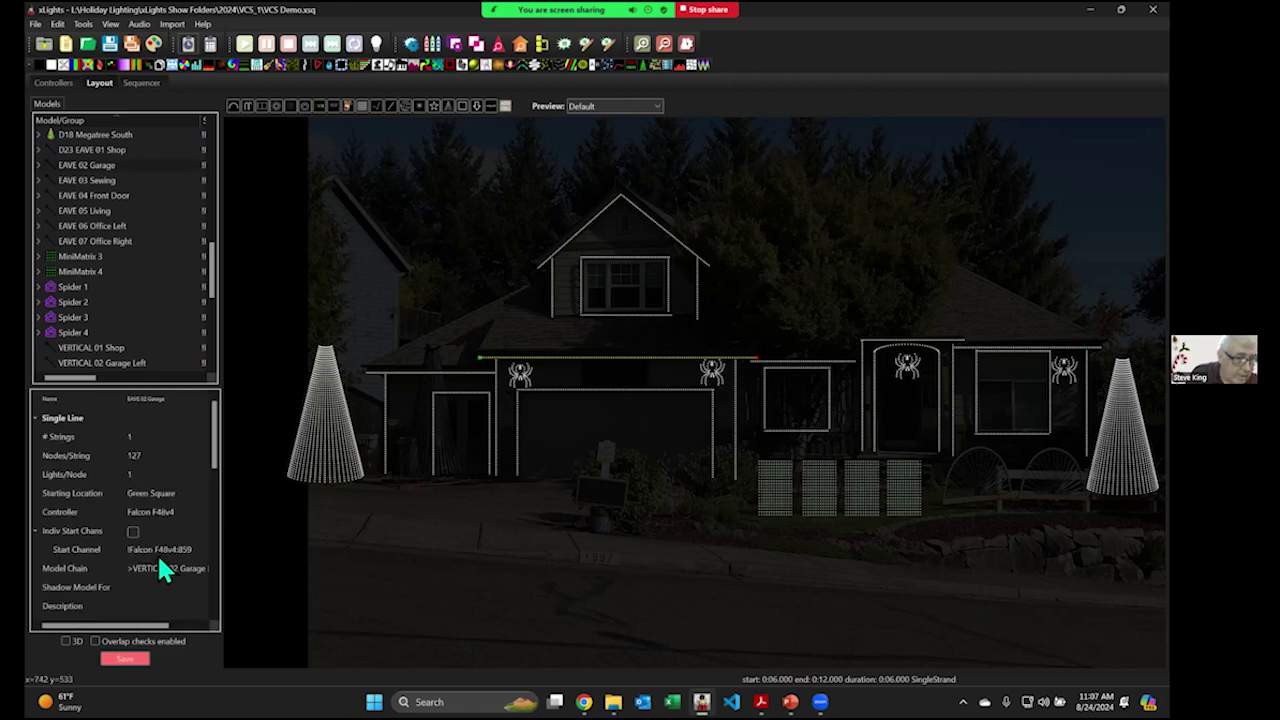
pyautogui.scroll(-3, 153, 552)
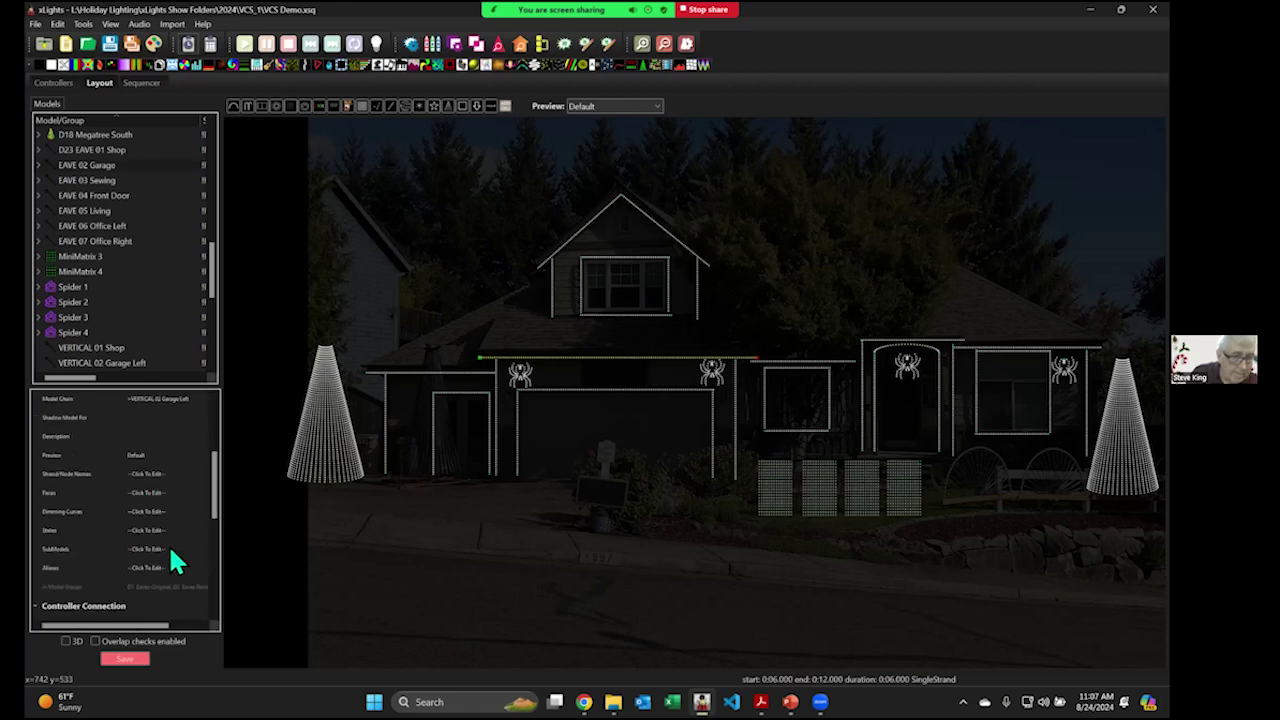
pyautogui.click(196, 549)
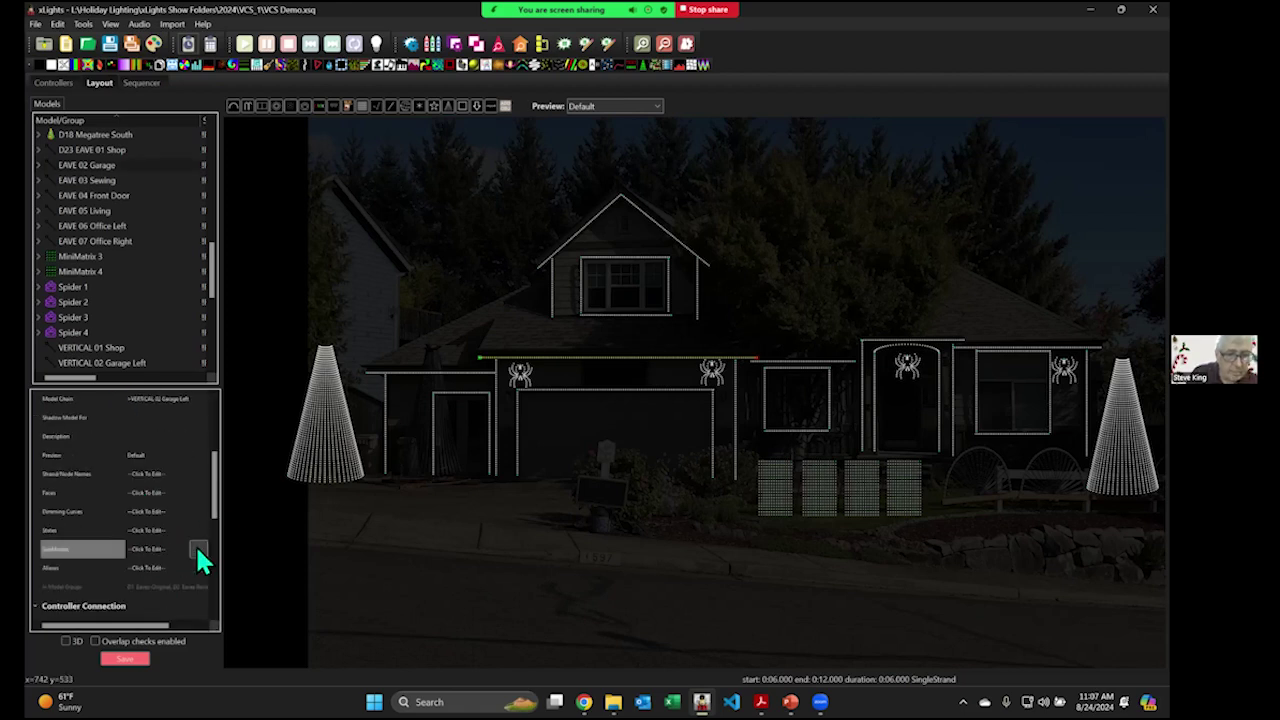
pyautogui.click(197, 549)
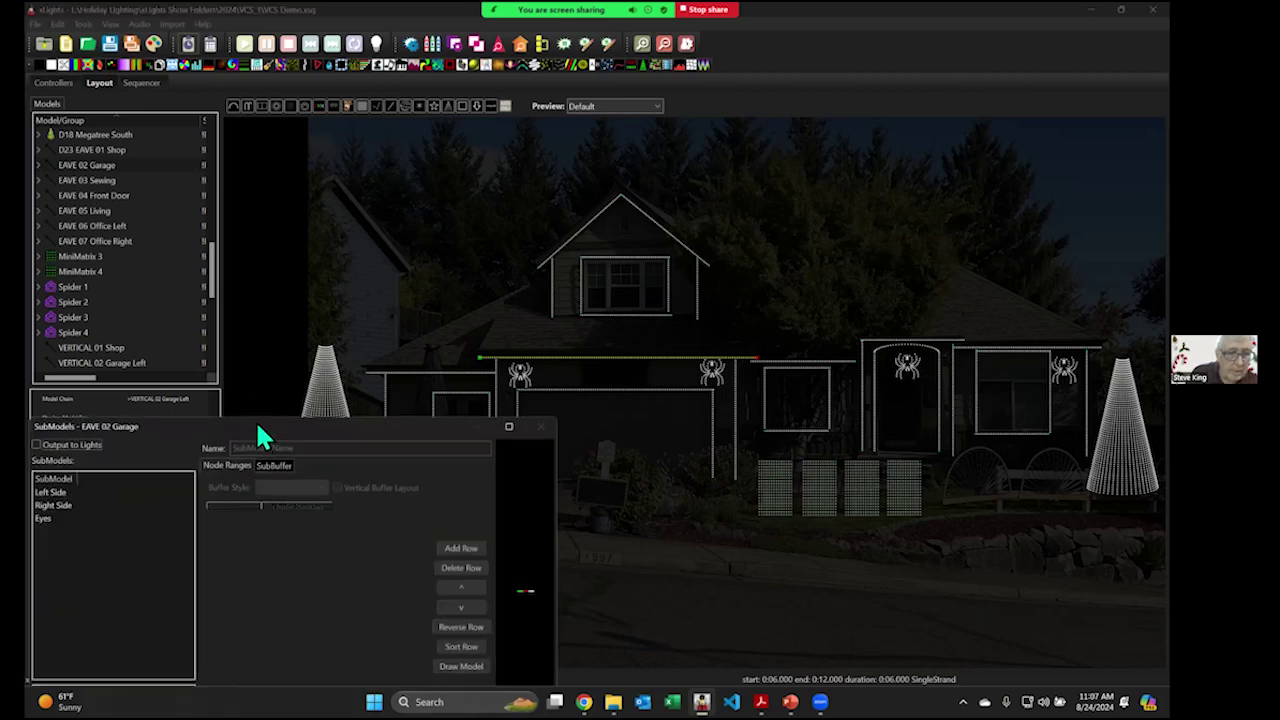
# Review the Left Side and Right Side node ranges, then accept the submodels with OK
pyautogui.moveTo(258, 430); pyautogui.dragTo(291, 225)
pyautogui.click(85, 292)
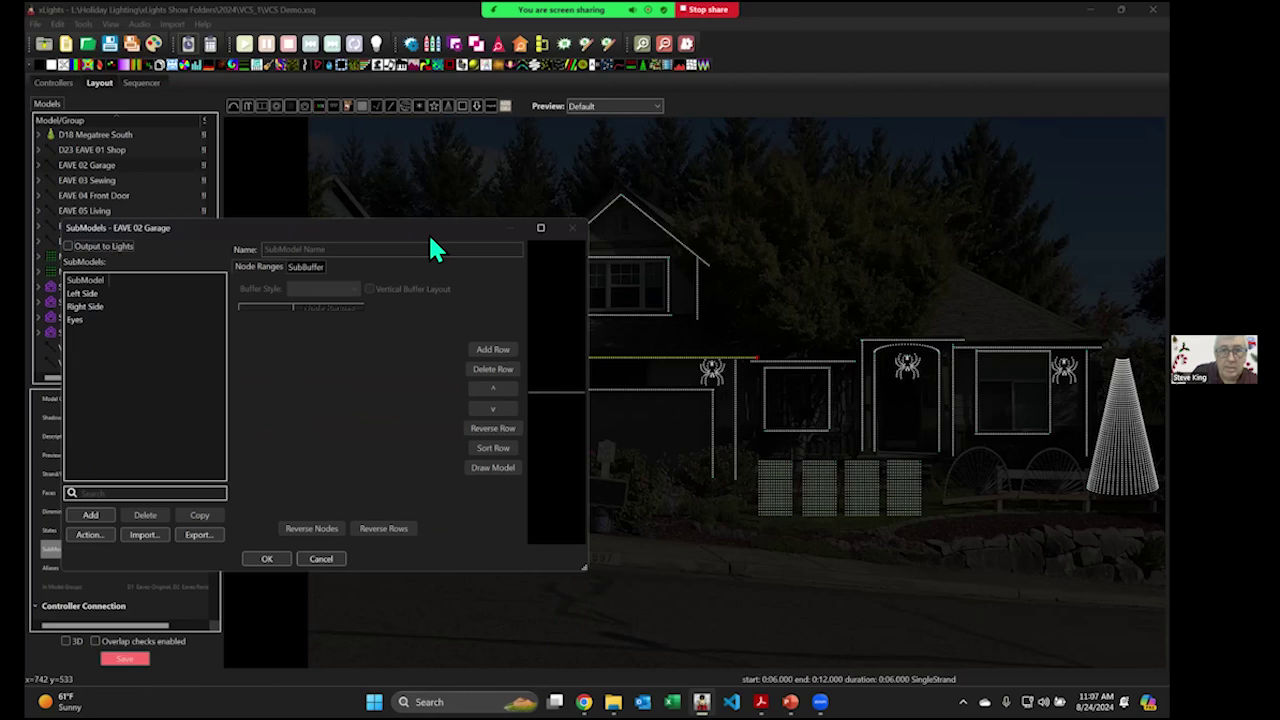
pyautogui.click(540, 229)
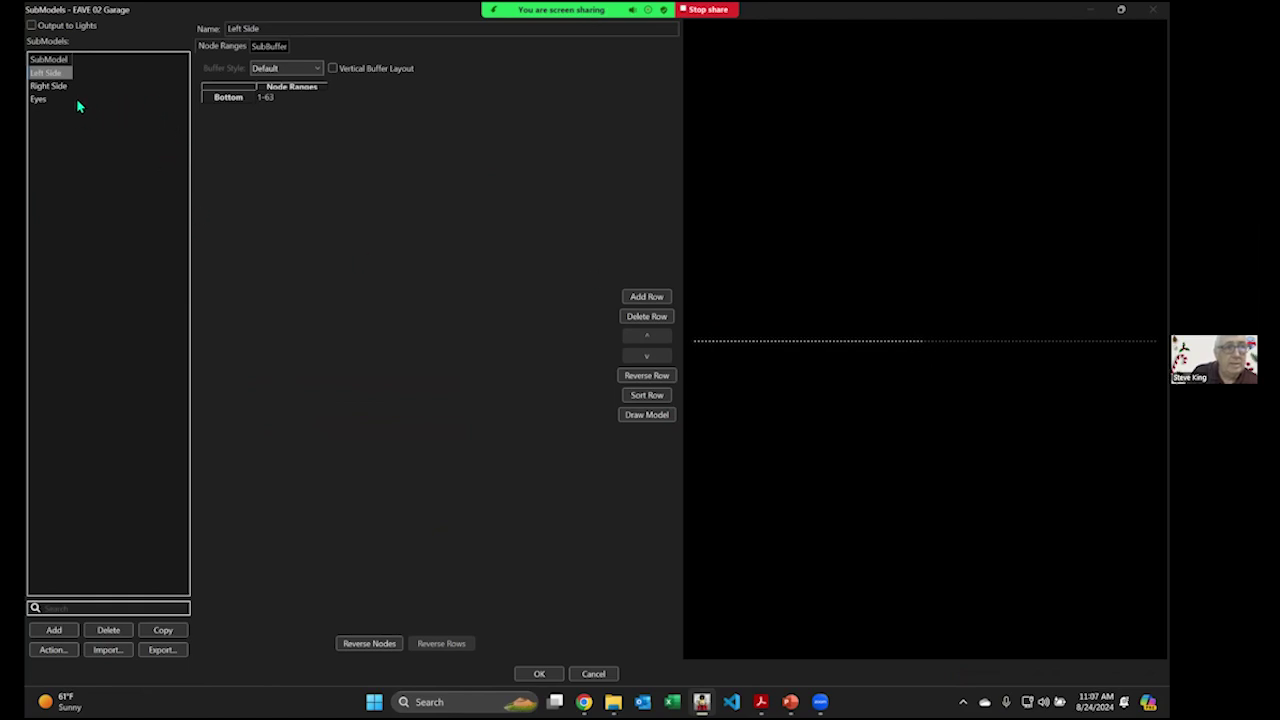
pyautogui.click(48, 87)
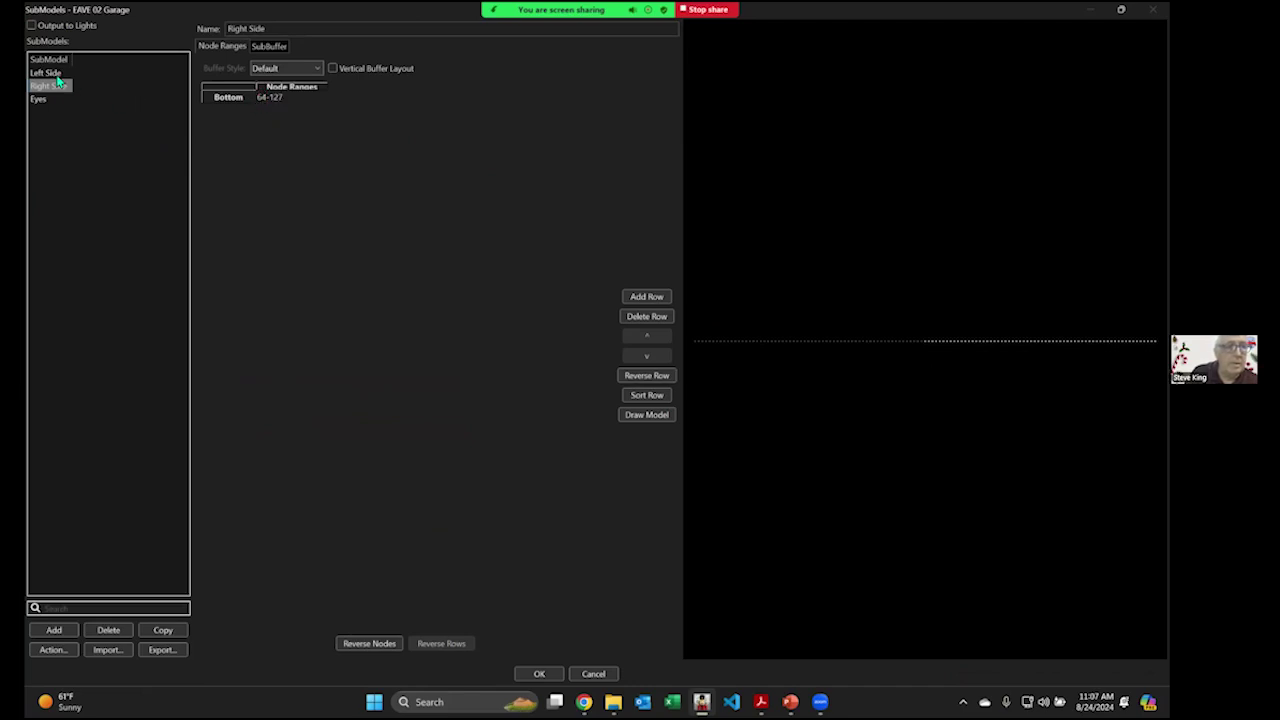
pyautogui.press('Up')
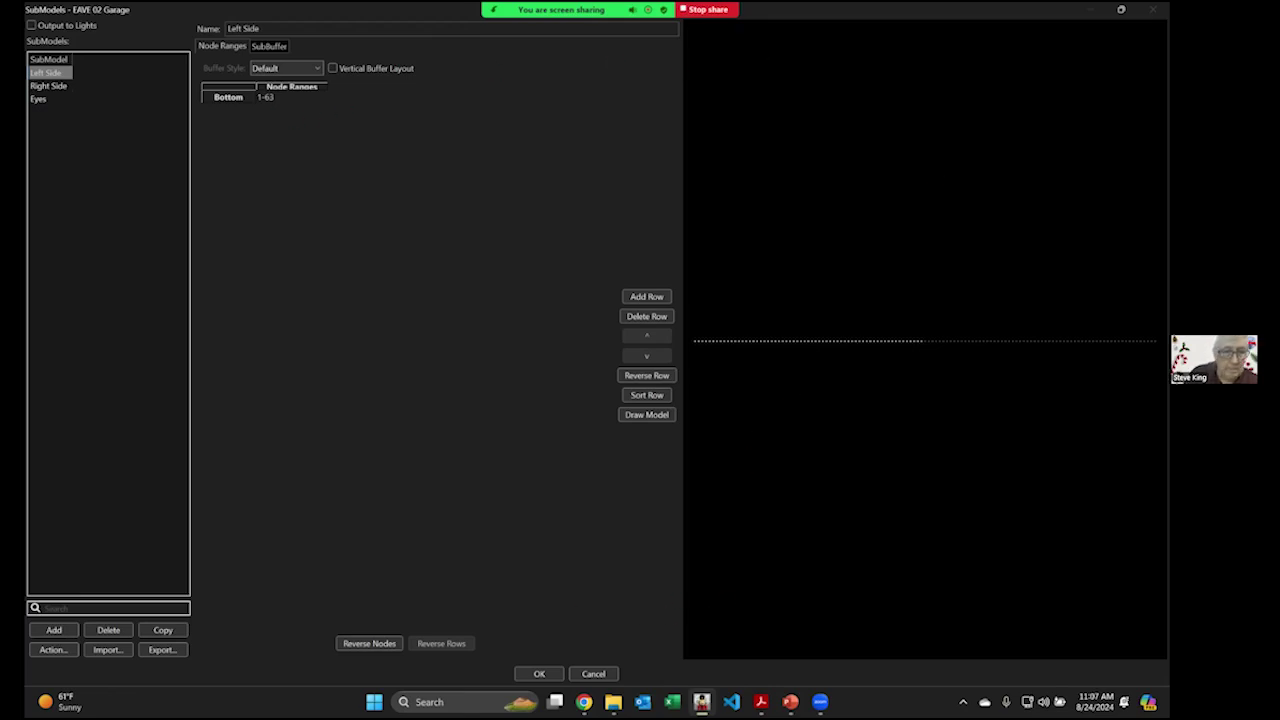
pyautogui.press('Return')
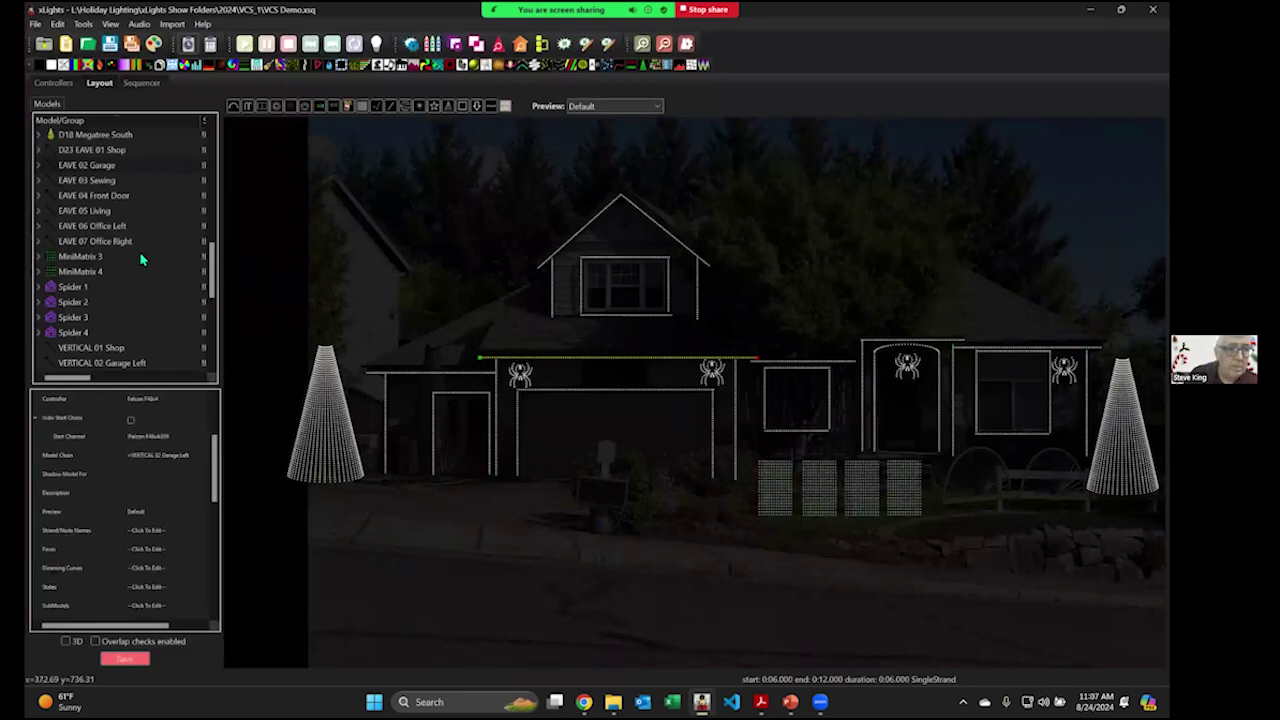
pyautogui.scroll(3, 211, 237)
pyautogui.scroll(5, 211, 237)
pyautogui.scroll(-6, 200, 170)
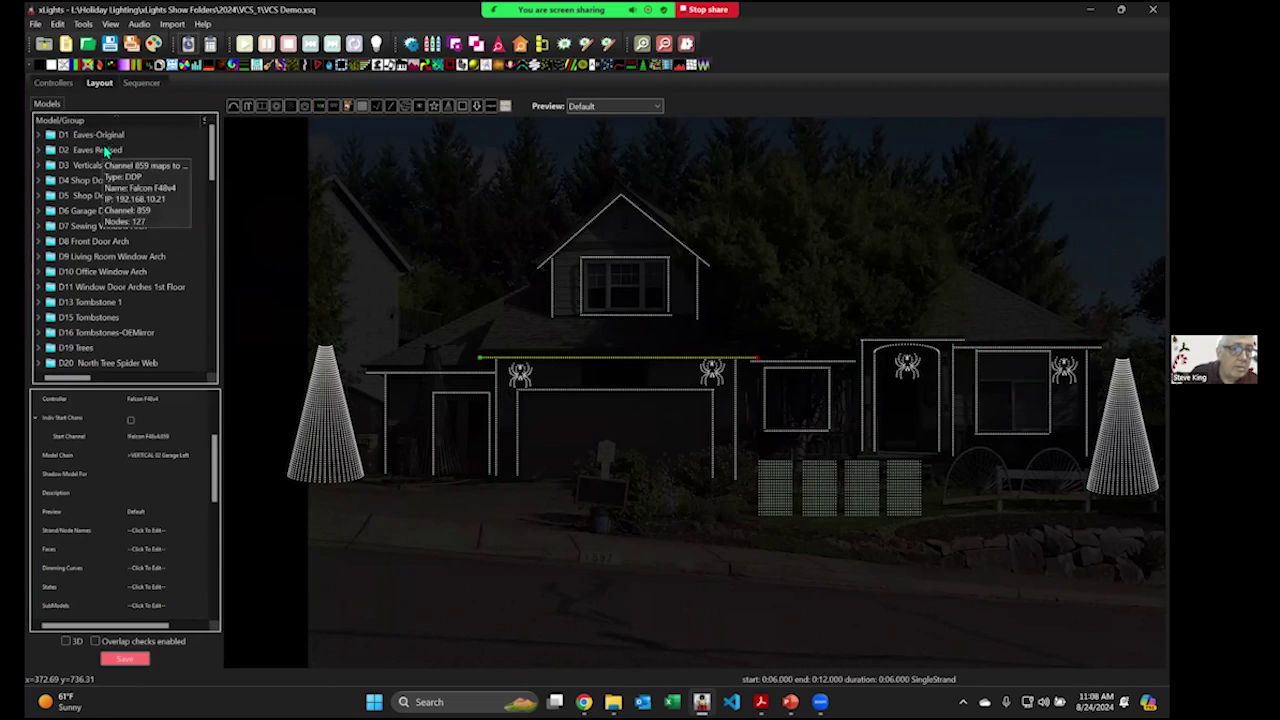
# Select the D2 Eaves Revised group in Layout and widen the model list panel
pyautogui.click(105, 150)
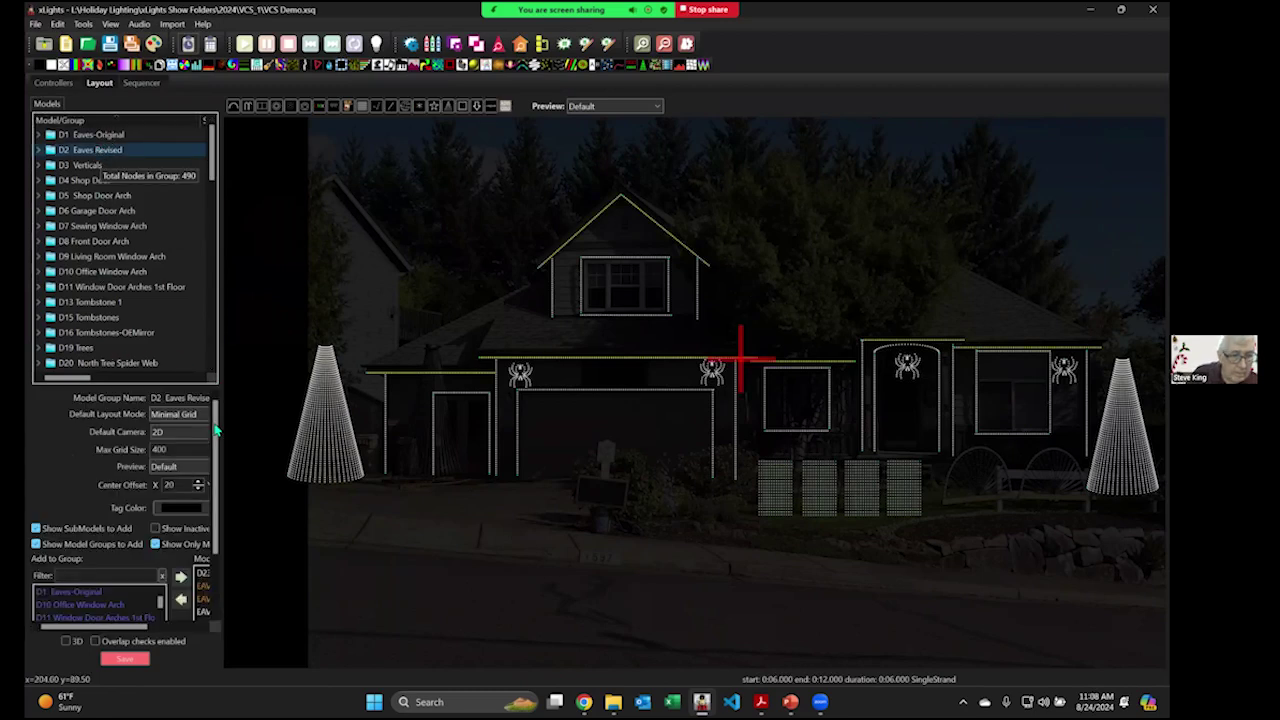
pyautogui.moveTo(366, 411); pyautogui.dragTo(366, 420)
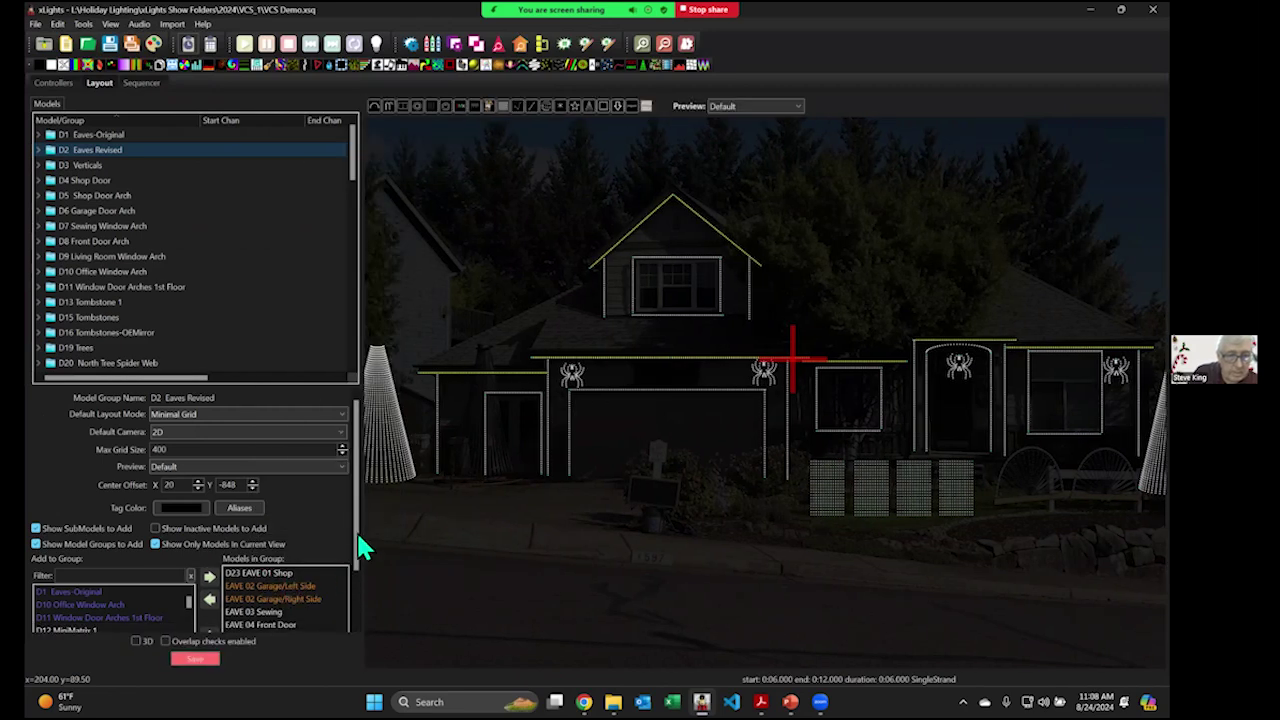
pyautogui.scroll(-2, 357, 609)
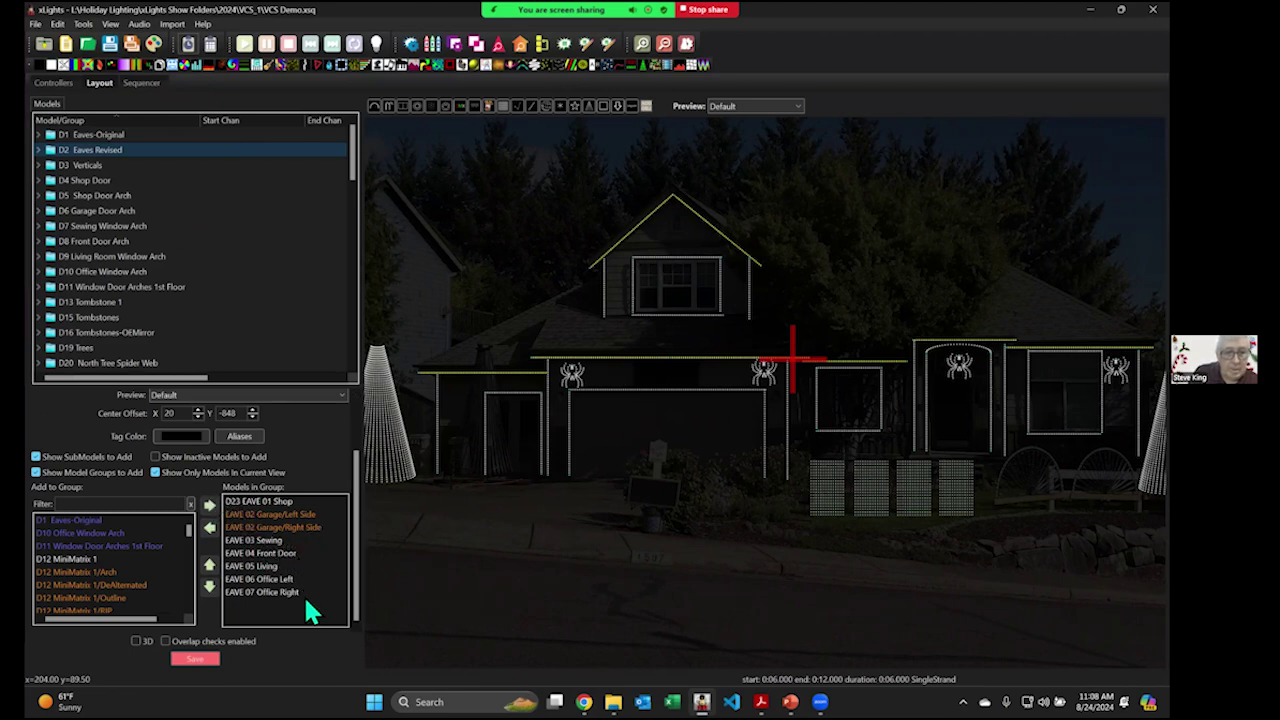
# Render the D2 Eaves Revised effect in the Sequencer so it plays in the Model Preview
pyautogui.click(142, 84)
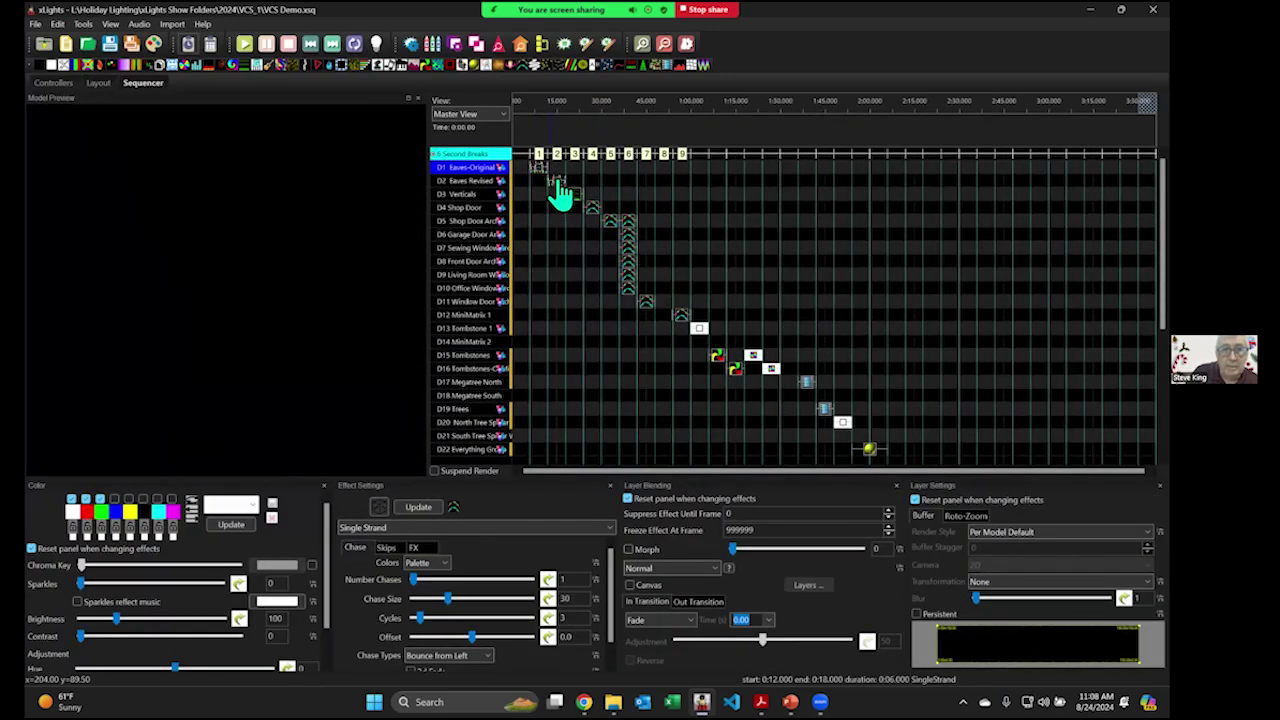
pyautogui.click(560, 193)
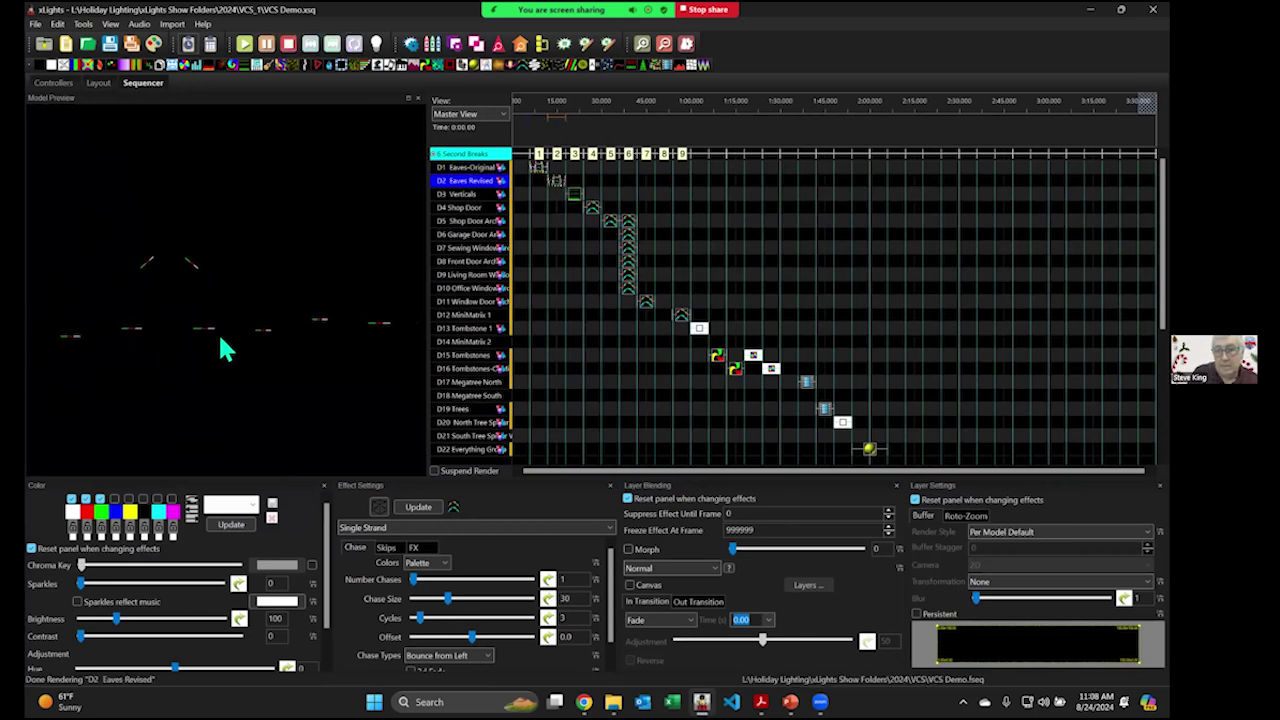
pyautogui.rightClick(613, 470)
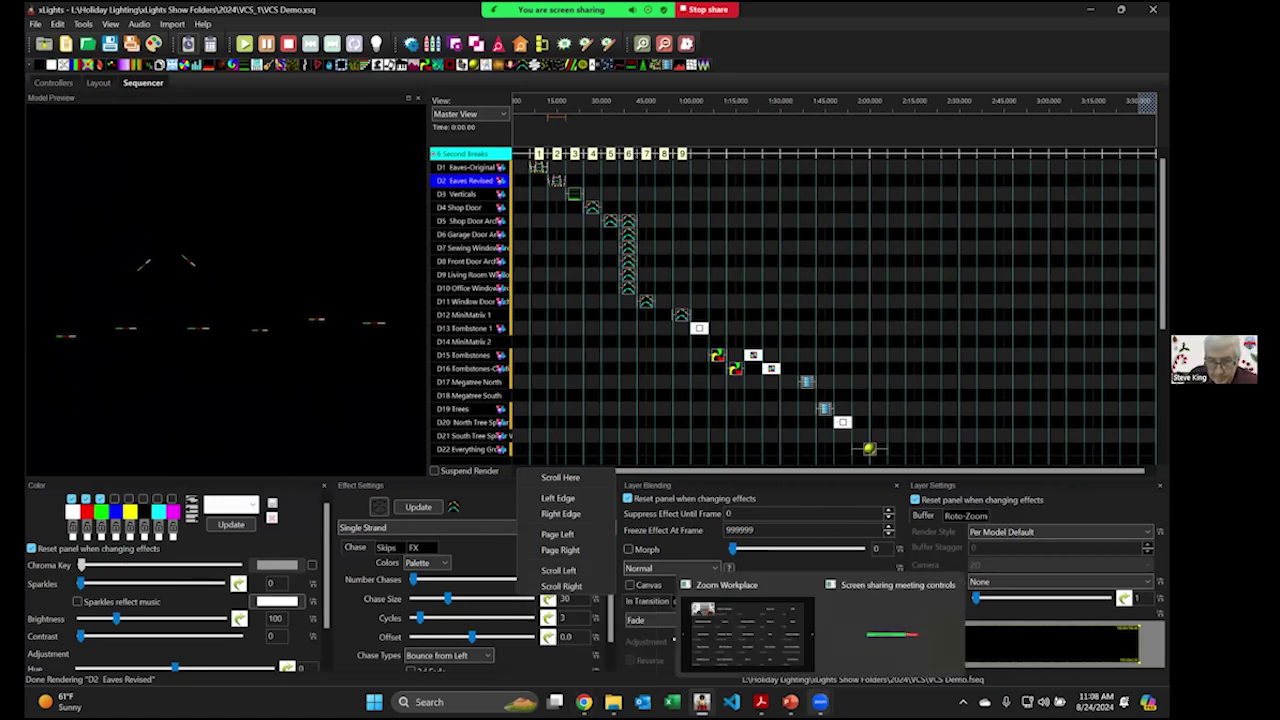
pyautogui.click(820, 702)
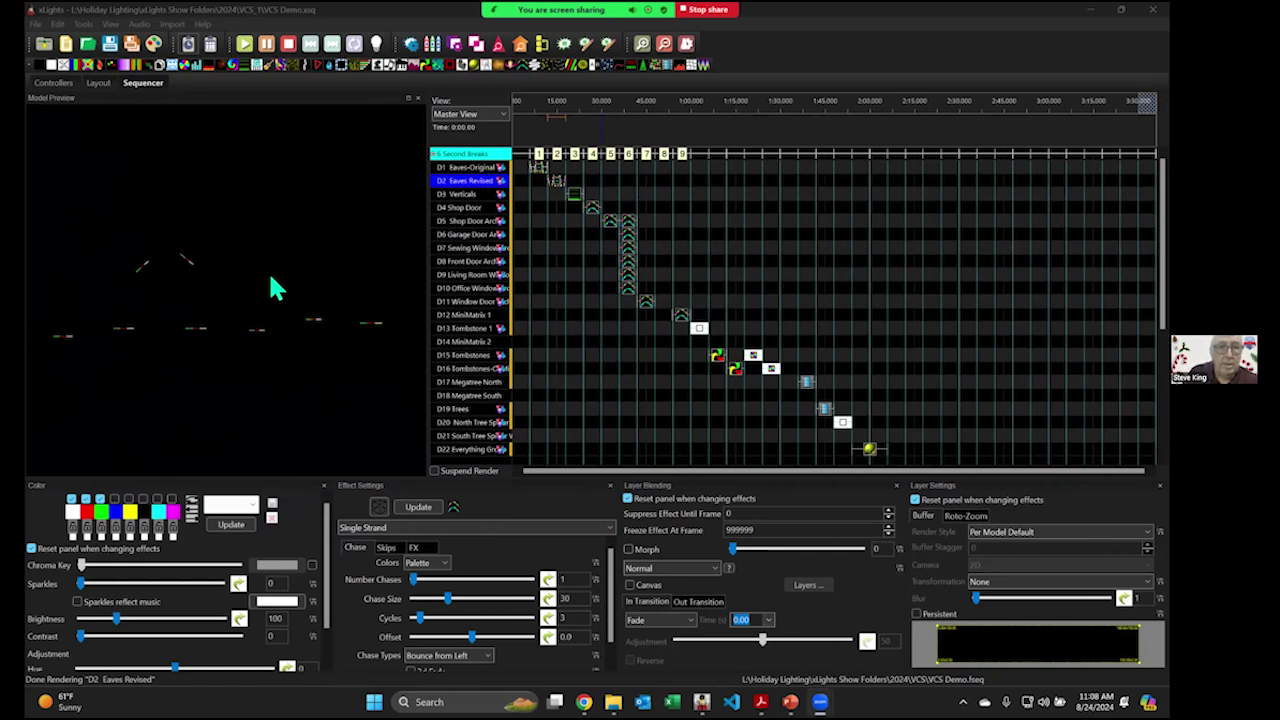
pyautogui.click(259, 241)
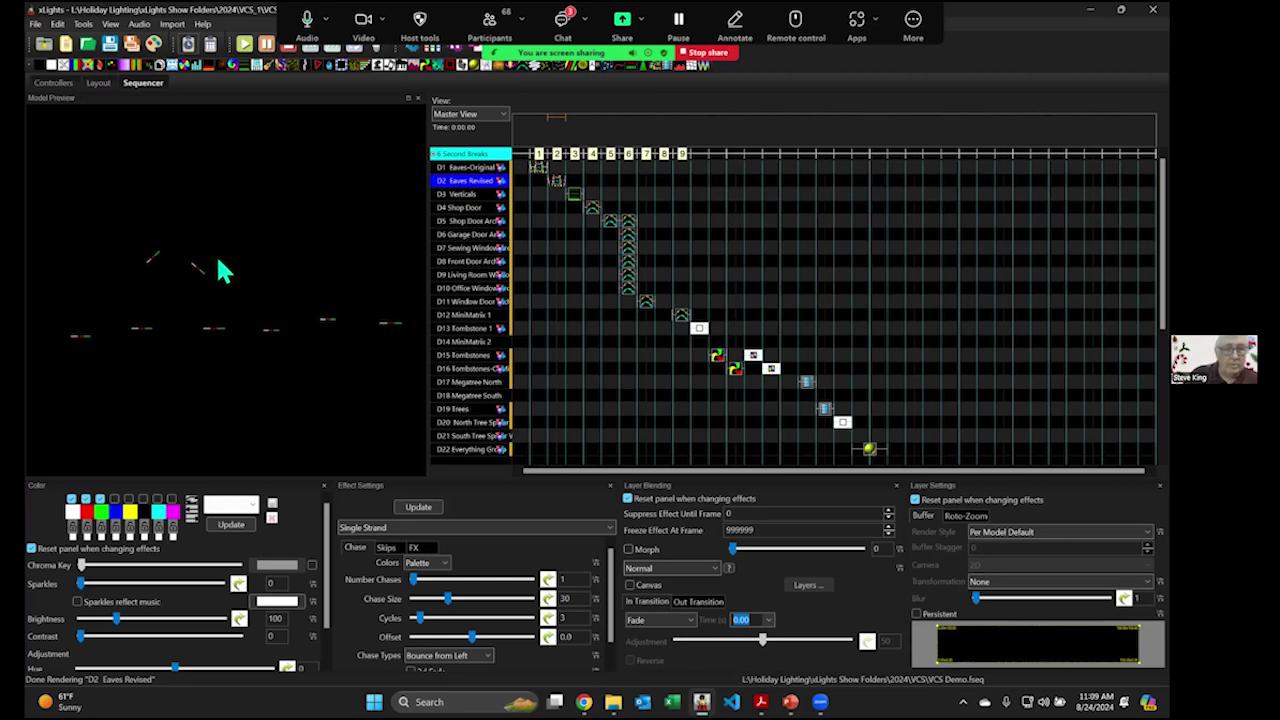
# Render and preview the D3 Verticals Garlands effect (0:18–0:24) in the Model Preview
pyautogui.click(577, 197)
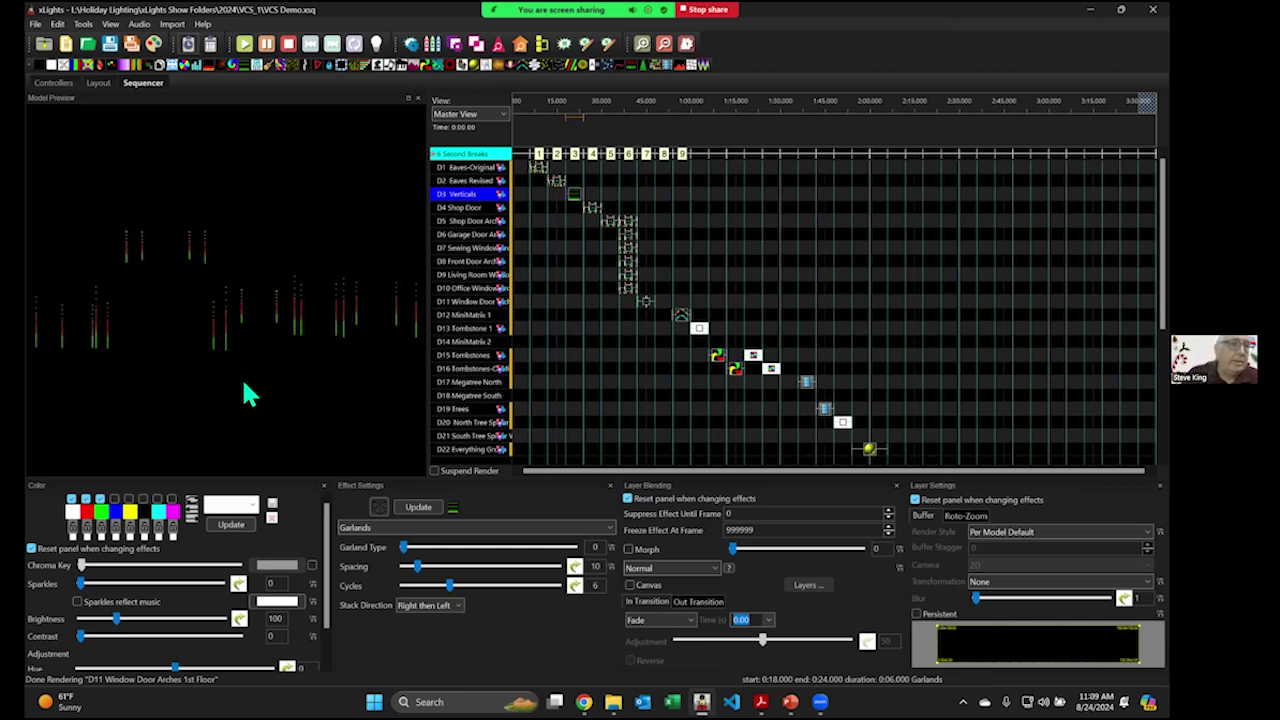
# Return to the Layout tab and zoom into the house preview
pyautogui.click(100, 84)
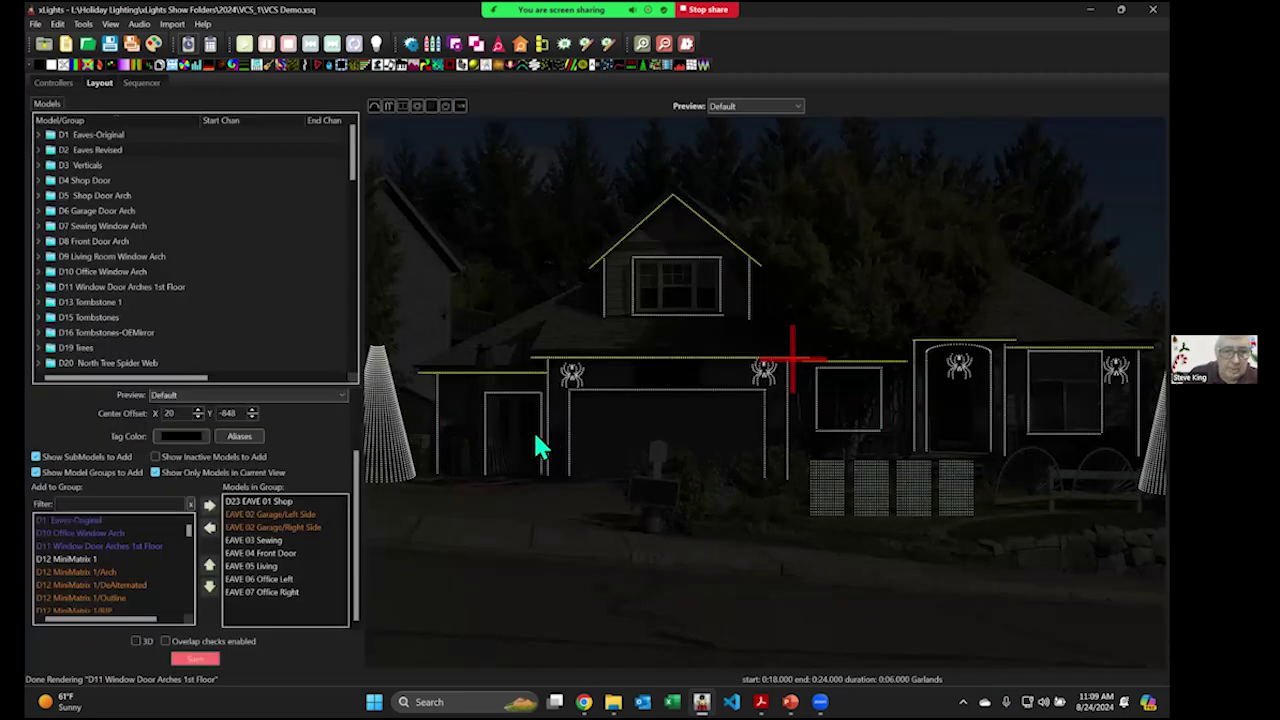
pyautogui.scroll(4, 537, 446)
pyautogui.scroll(2, 450, 510)
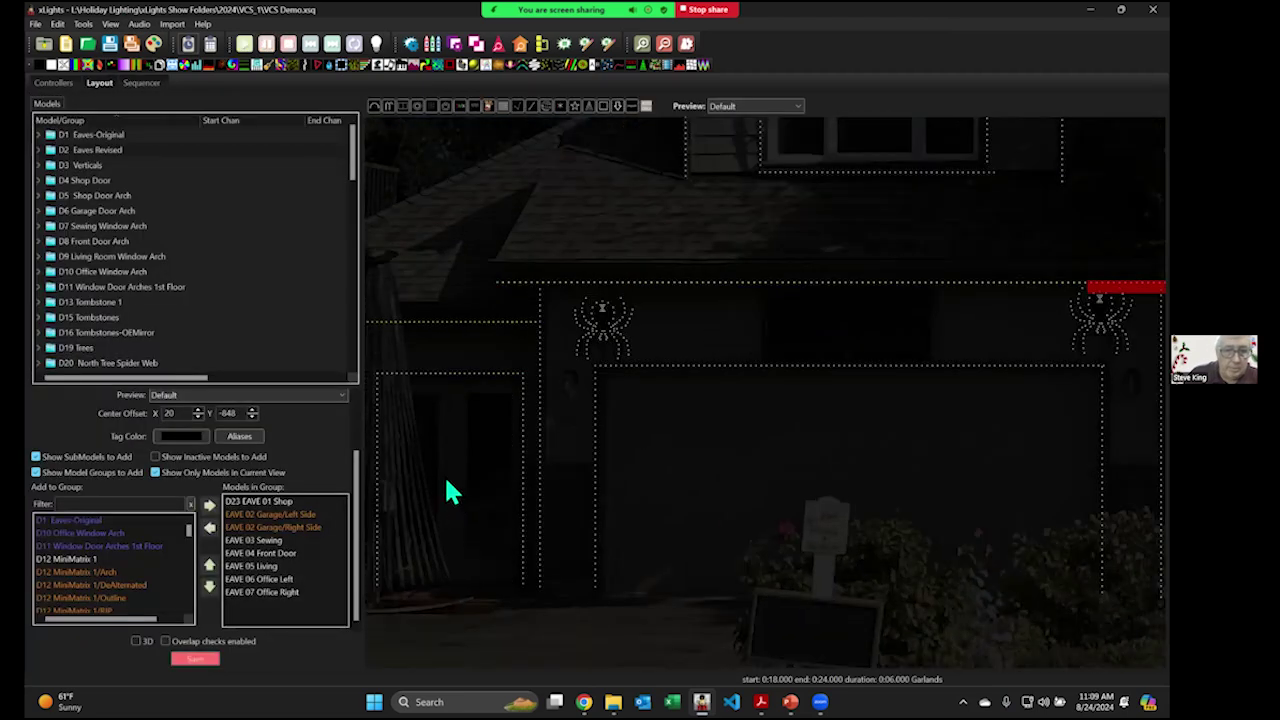
pyautogui.scroll(2, 448, 490)
pyautogui.click(491, 474)
# Pan toward the garage and select the vertical light model beside it
pyautogui.rightClick(480, 480)
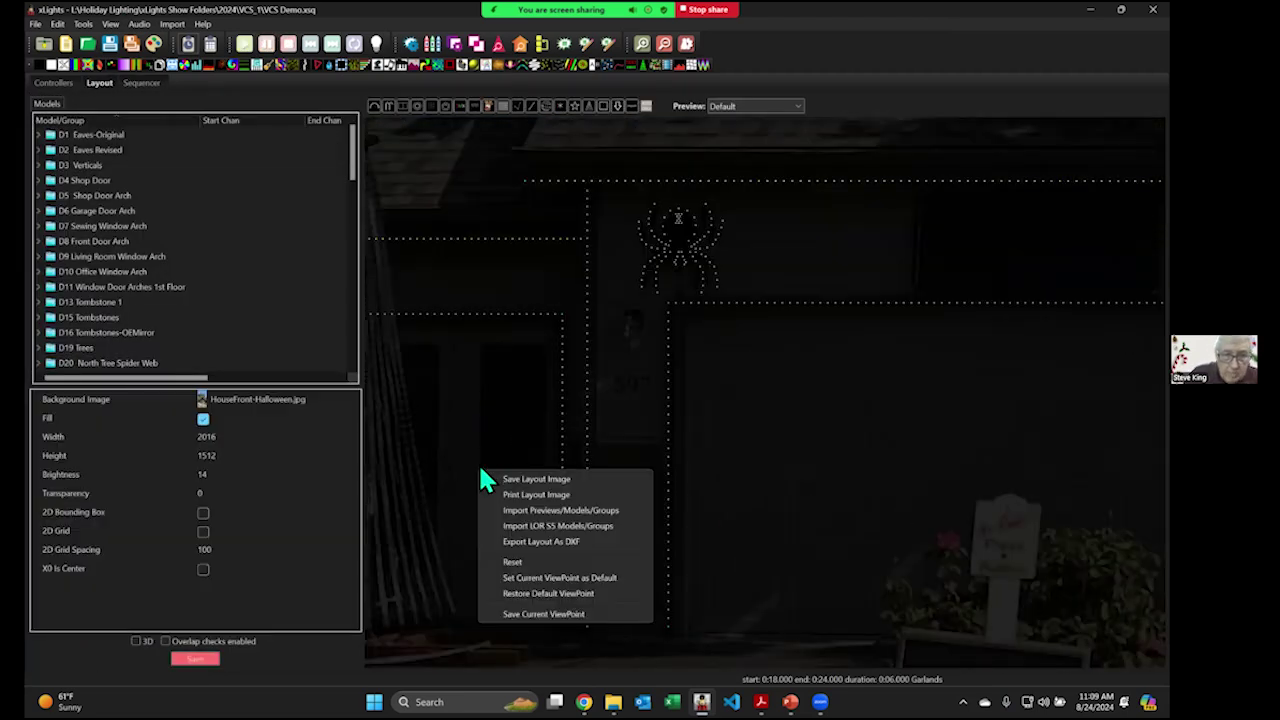
pyautogui.click(571, 429)
pyautogui.scroll(-3, 629, 394)
pyautogui.hscroll(-3, 629, 394)
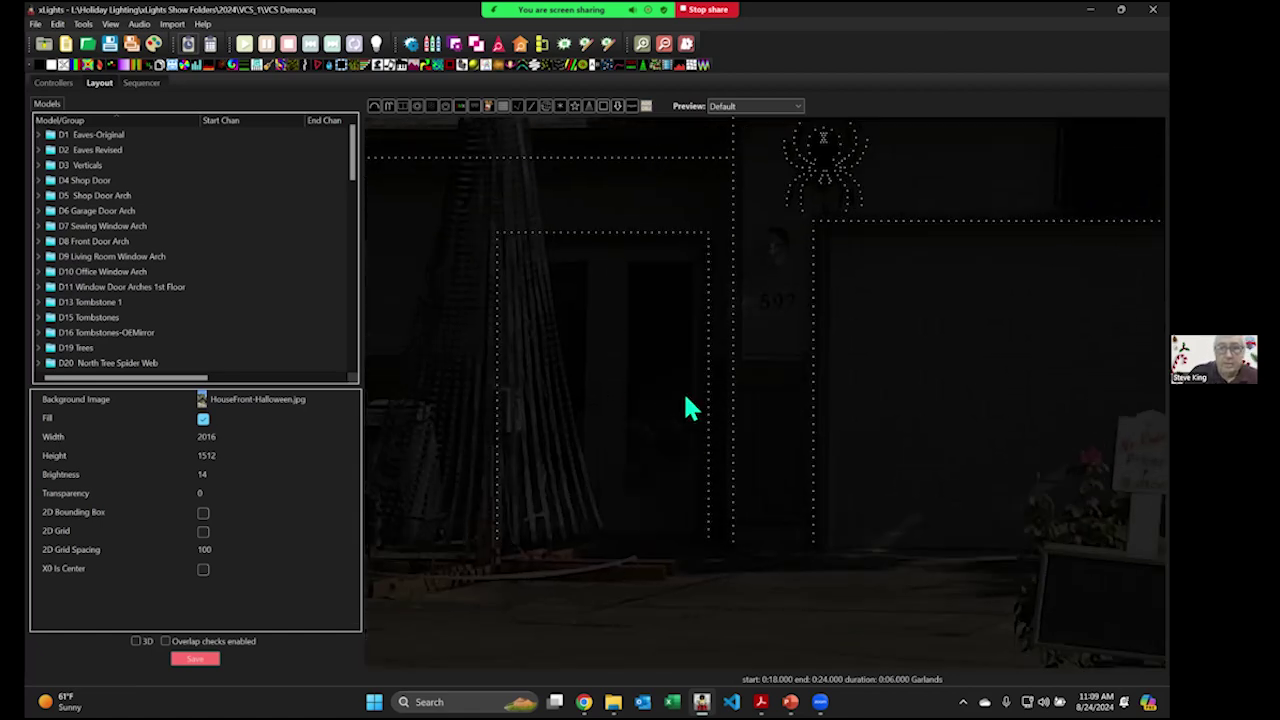
pyautogui.scroll(1, 720, 368)
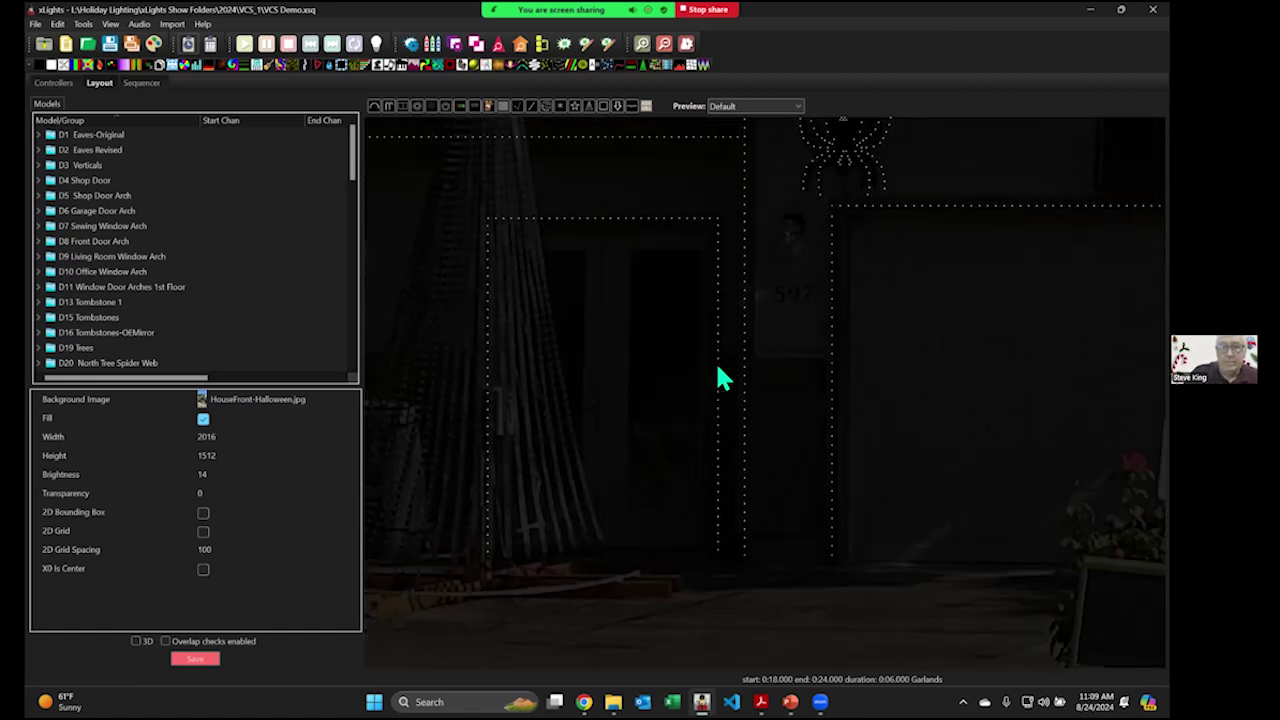
pyautogui.click(715, 368)
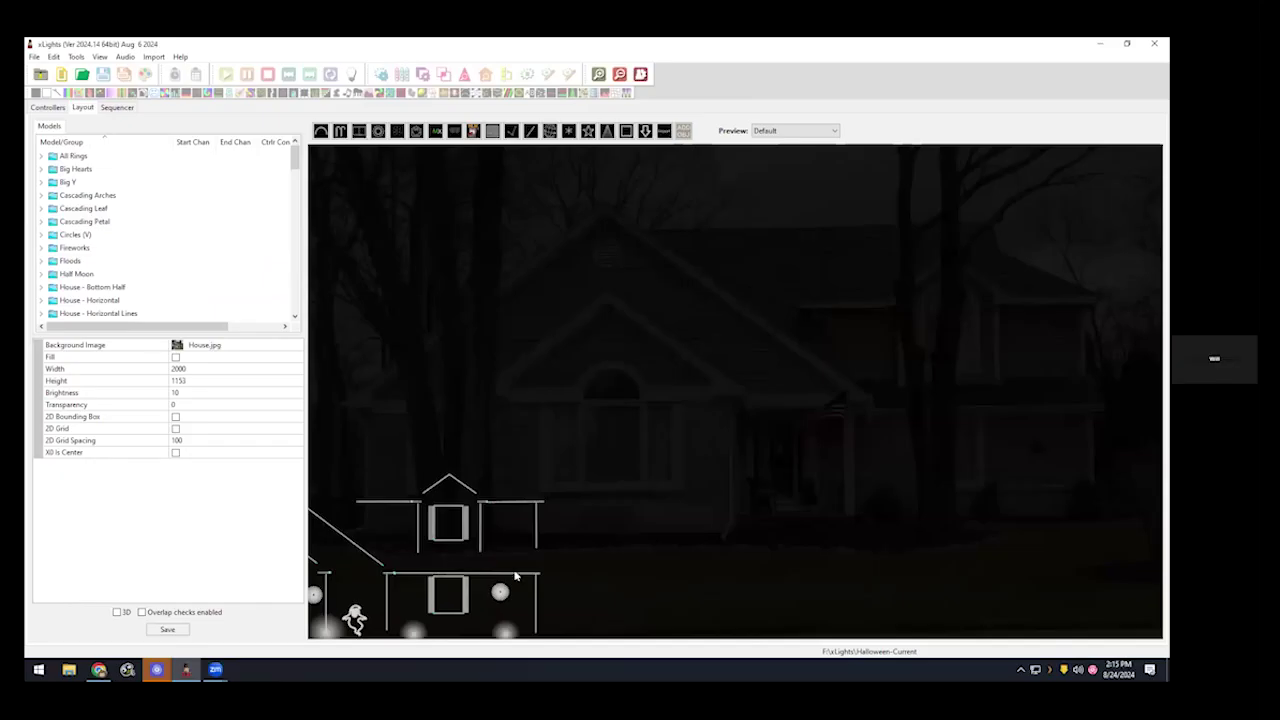
# Select Soffit_L-9 and open its SubModels dialog from the SubModels property
pyautogui.click(515, 575)
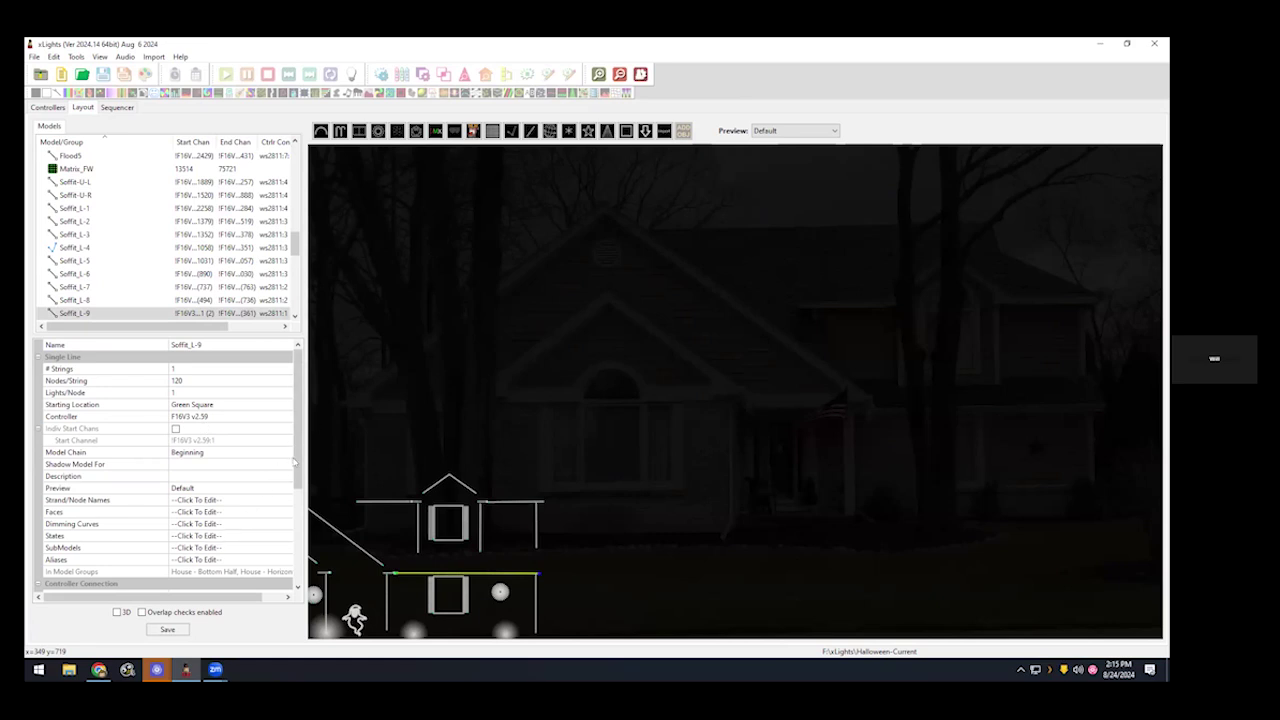
pyautogui.scroll(-3, 222, 548)
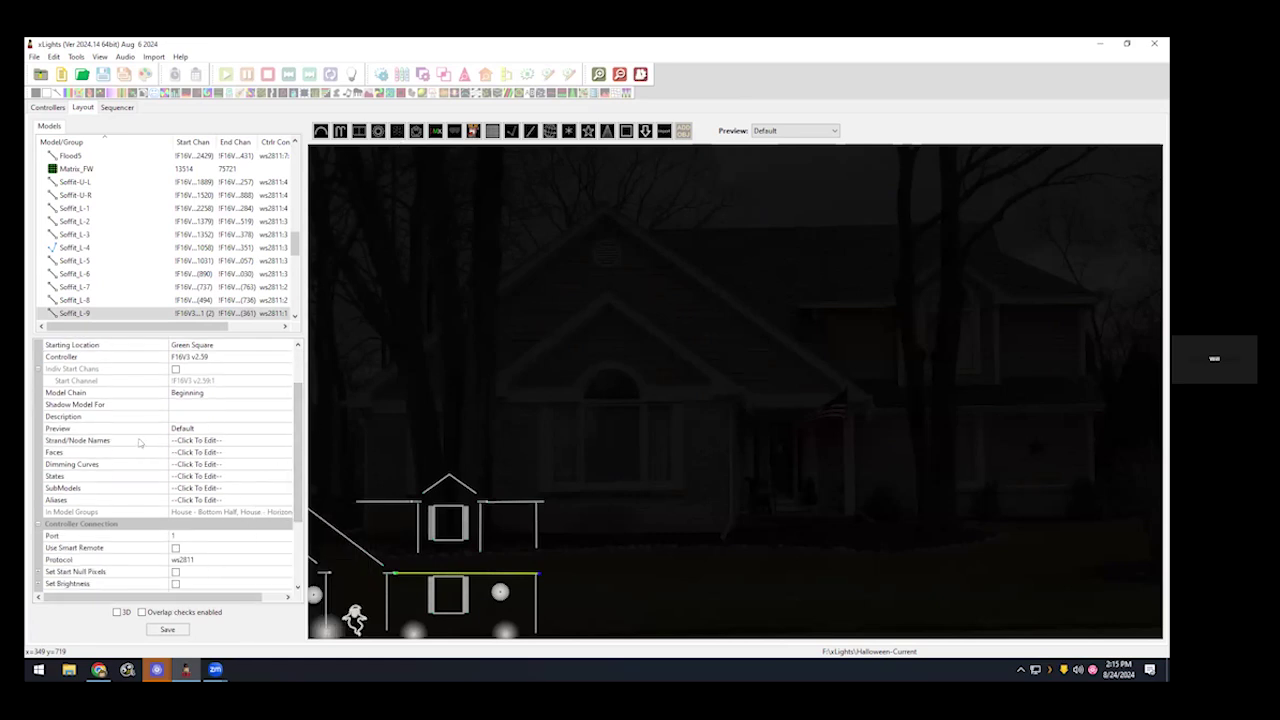
pyautogui.click(213, 487)
pyautogui.click(286, 488)
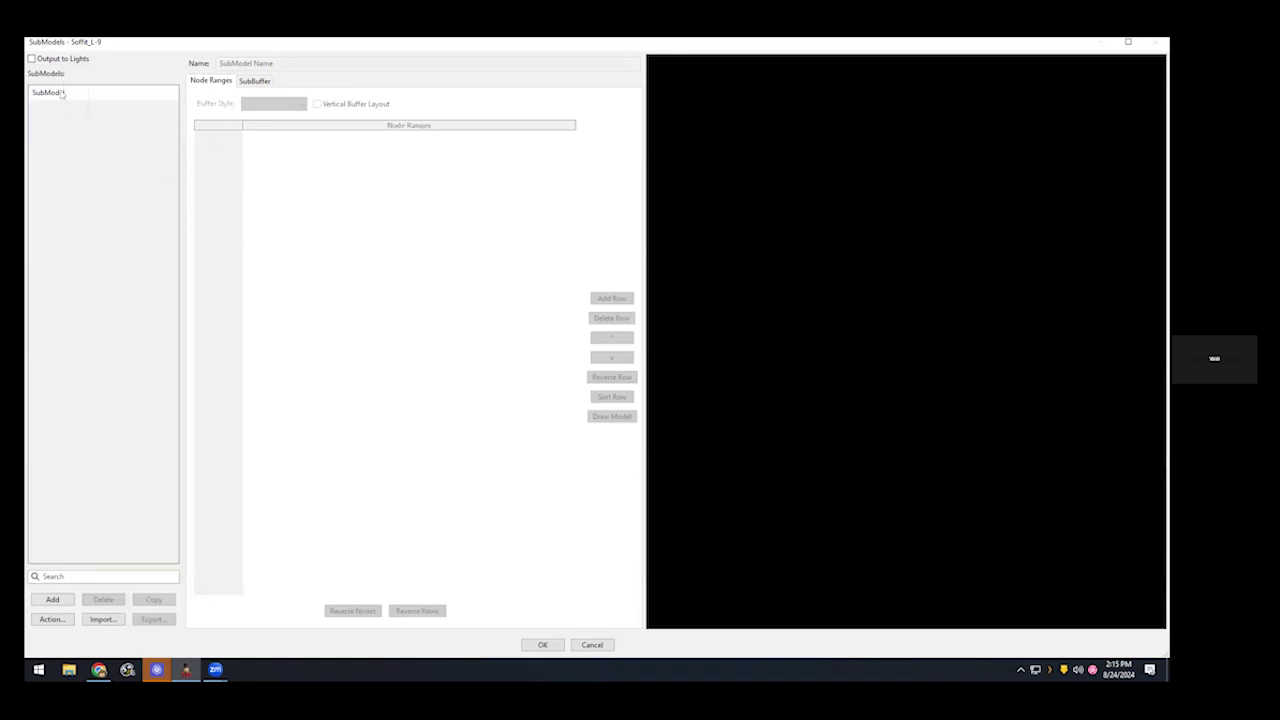
# Add SubModel-1 and SubModel-2 to Soffit_L-9, giving the first nodes 1-31
pyautogui.click(52, 599)
pyautogui.click(52, 599)
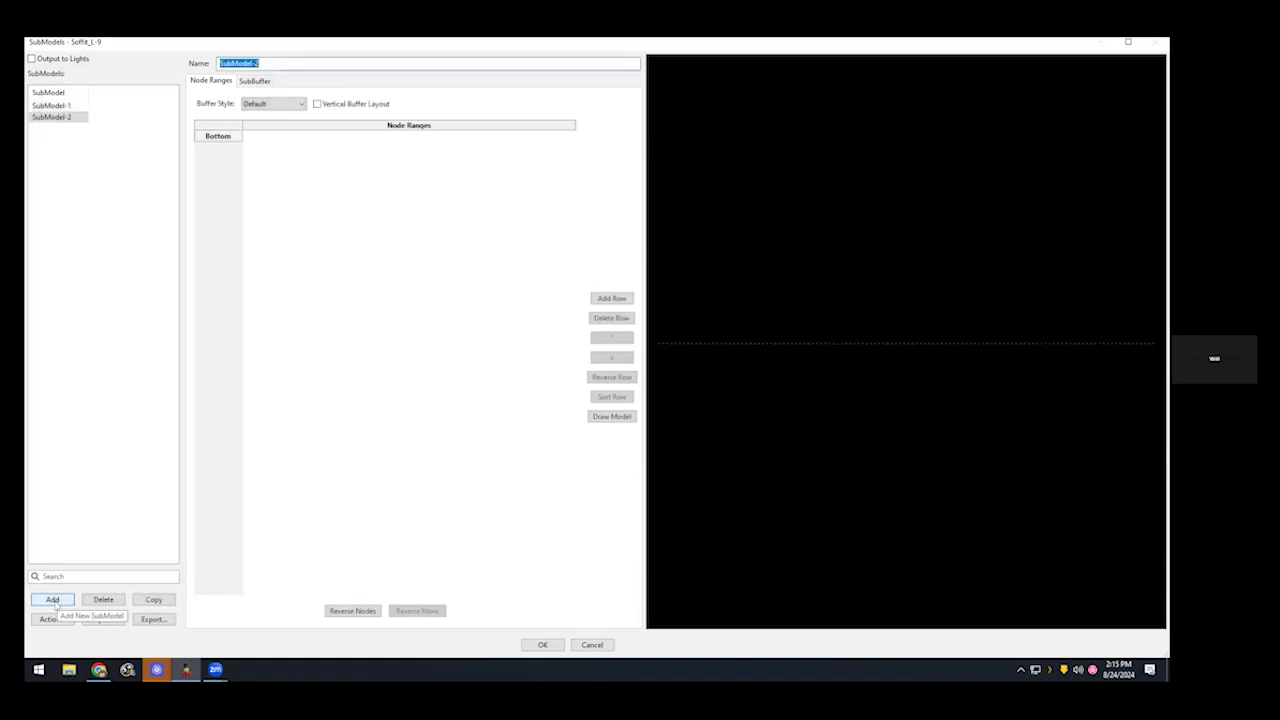
pyautogui.click(60, 105)
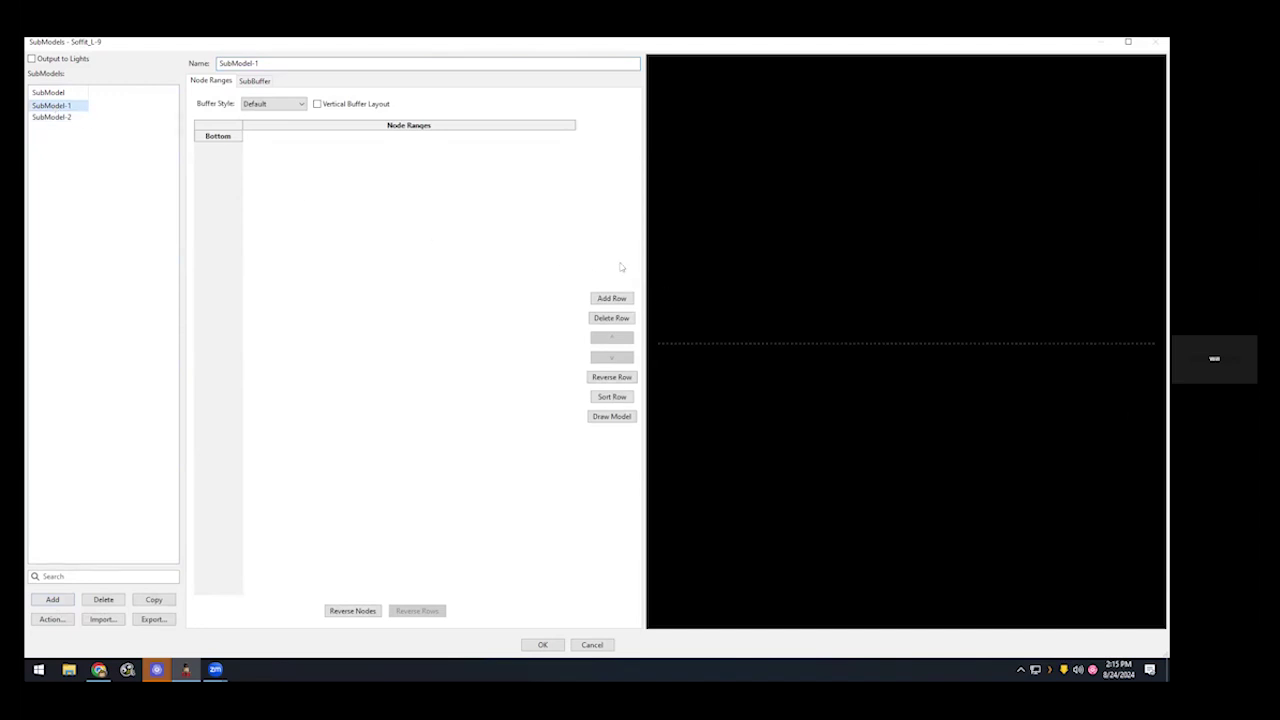
pyautogui.moveTo(650, 337); pyautogui.dragTo(782, 351)
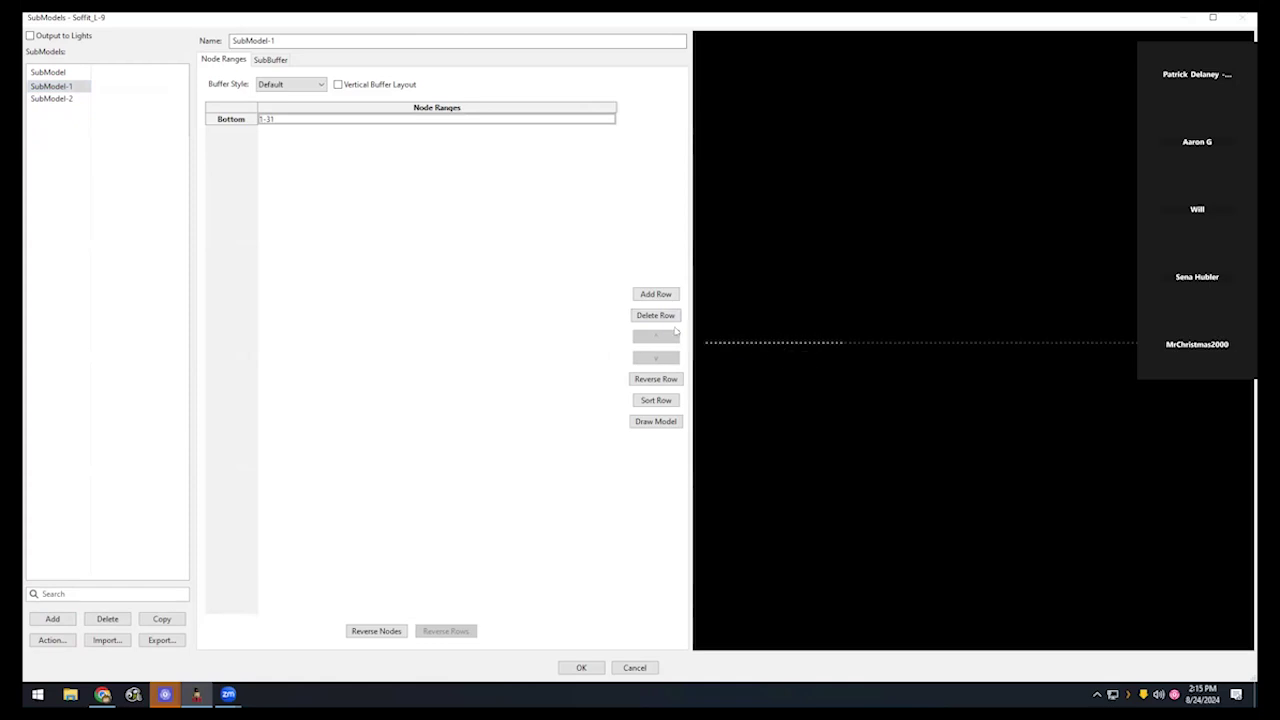
pyautogui.click(266, 120)
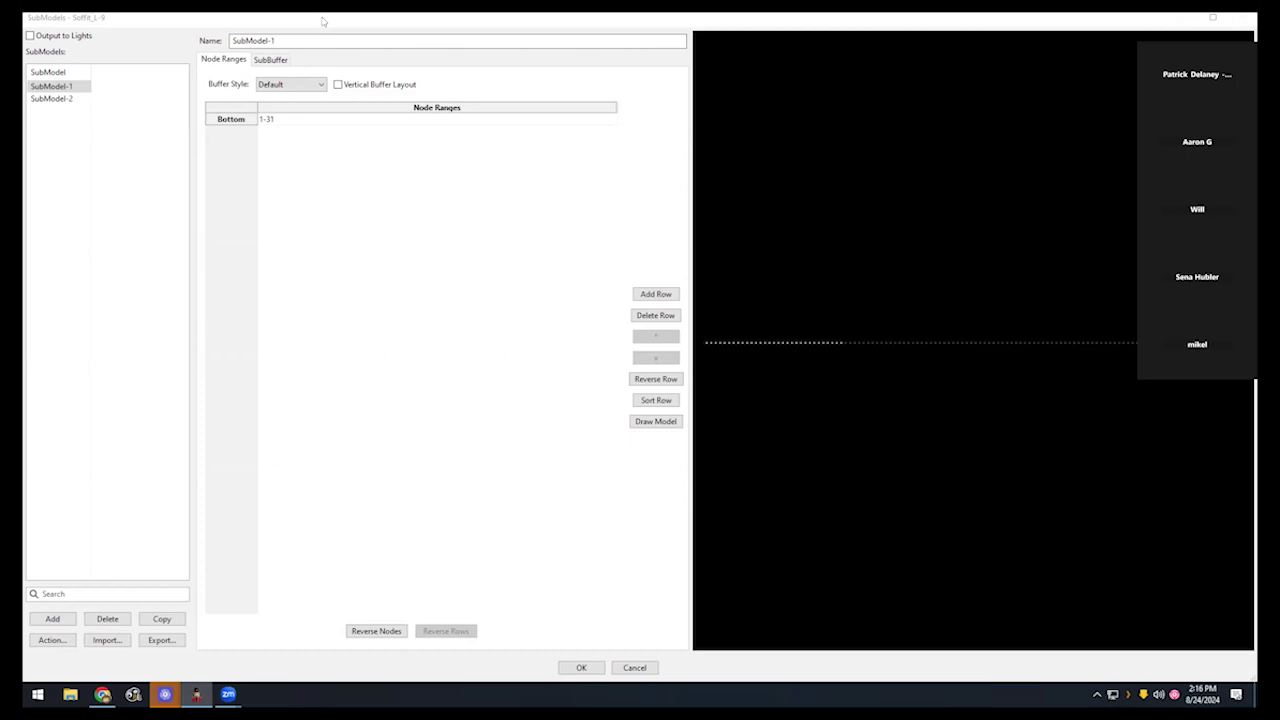
# Restore, move and re-maximize the SubModels dialog, then cancel it without saving
pyautogui.click(200, 30)
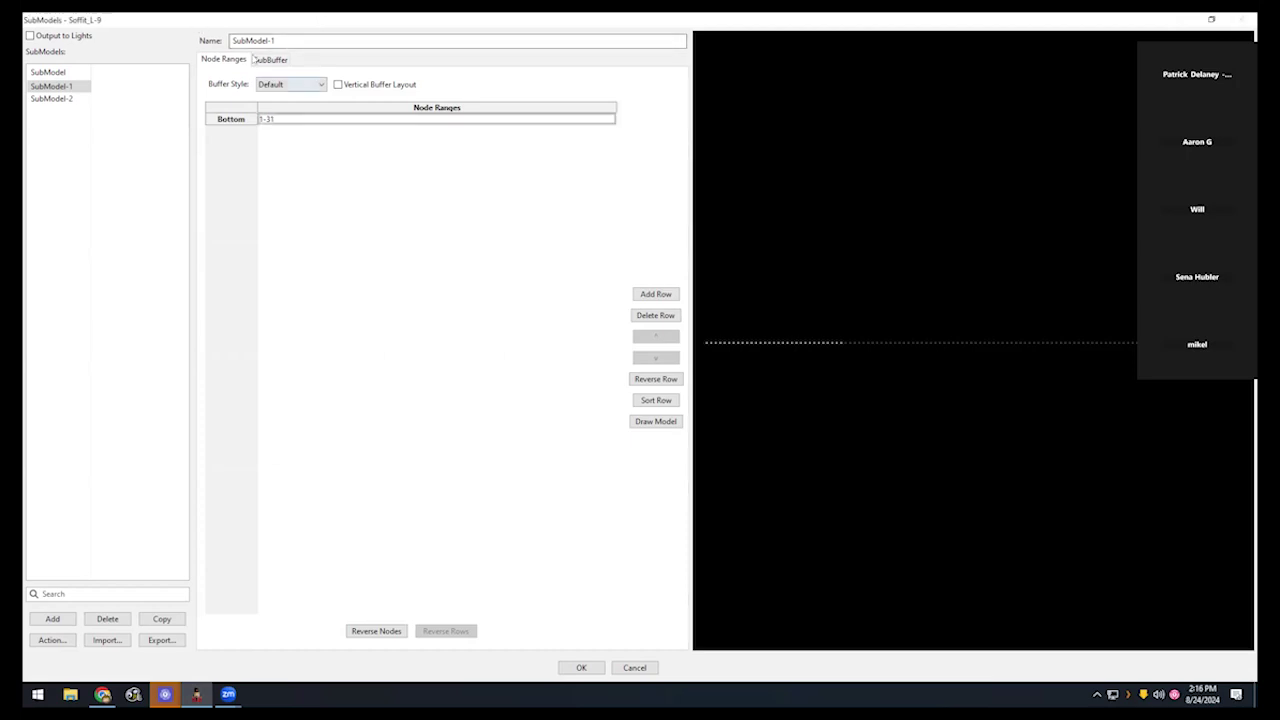
pyautogui.doubleClick(205, 22)
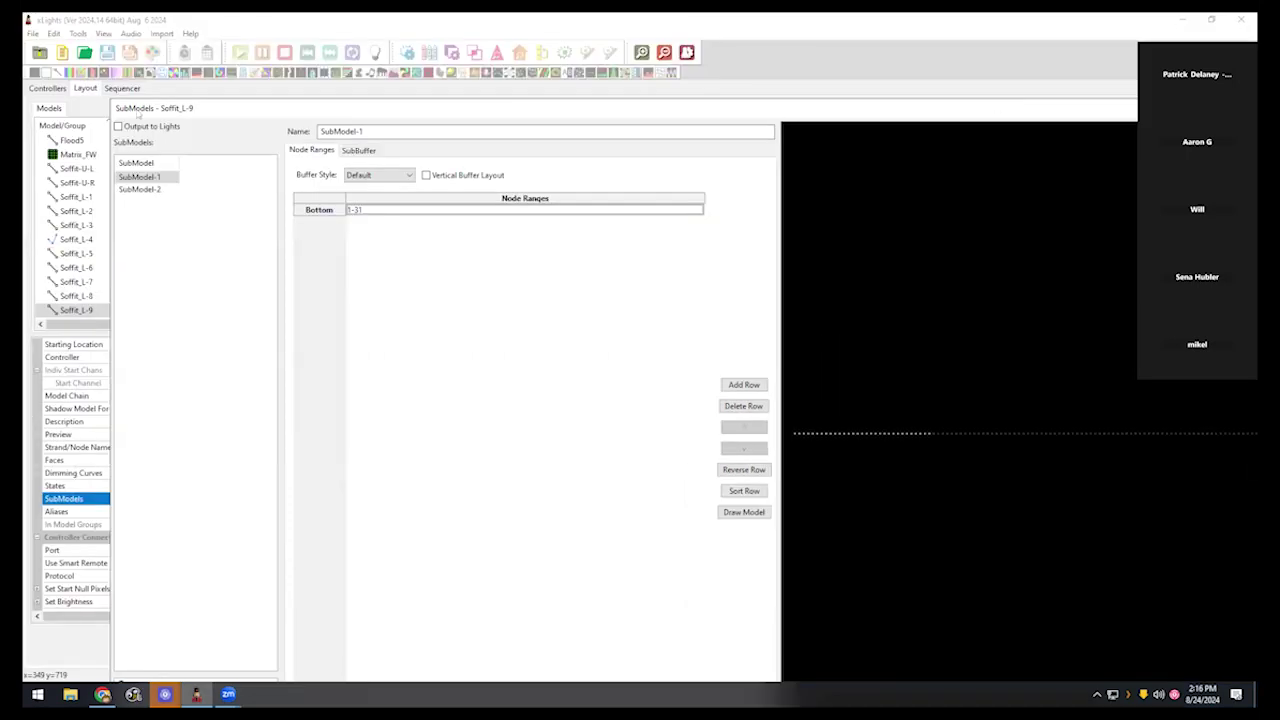
pyautogui.moveTo(172, 115); pyautogui.dragTo(25, 108)
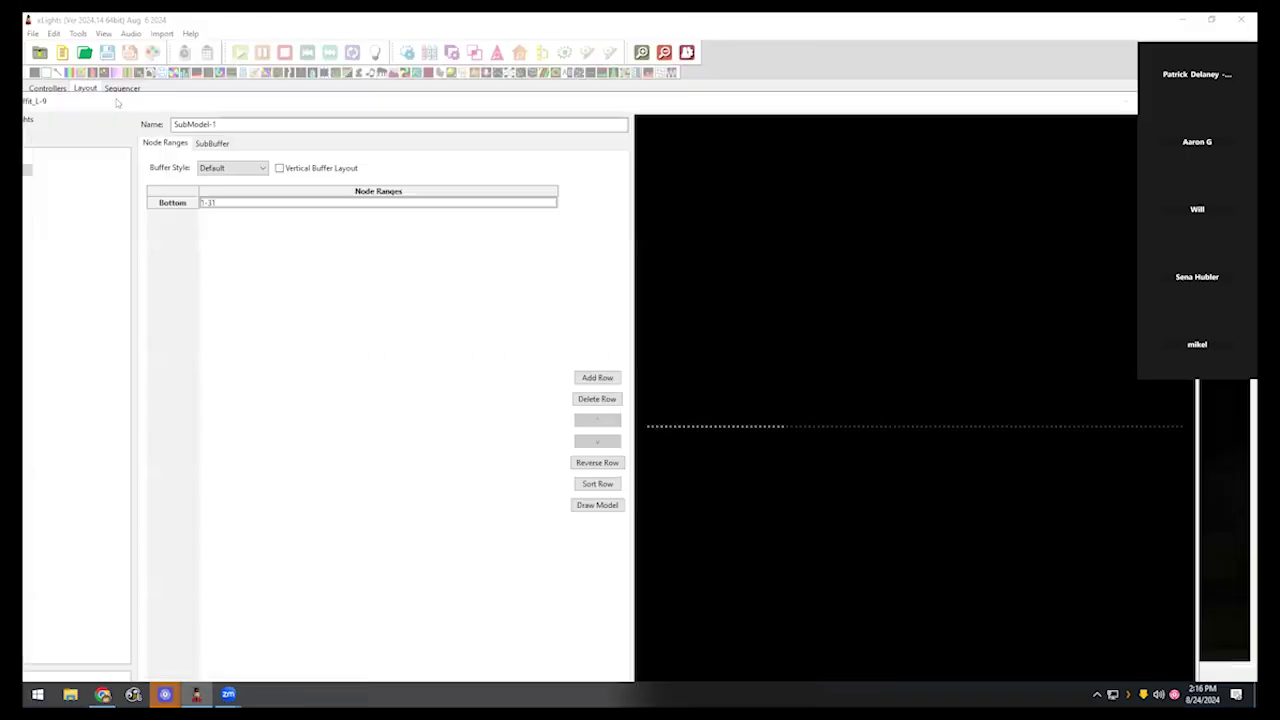
pyautogui.click(1089, 90)
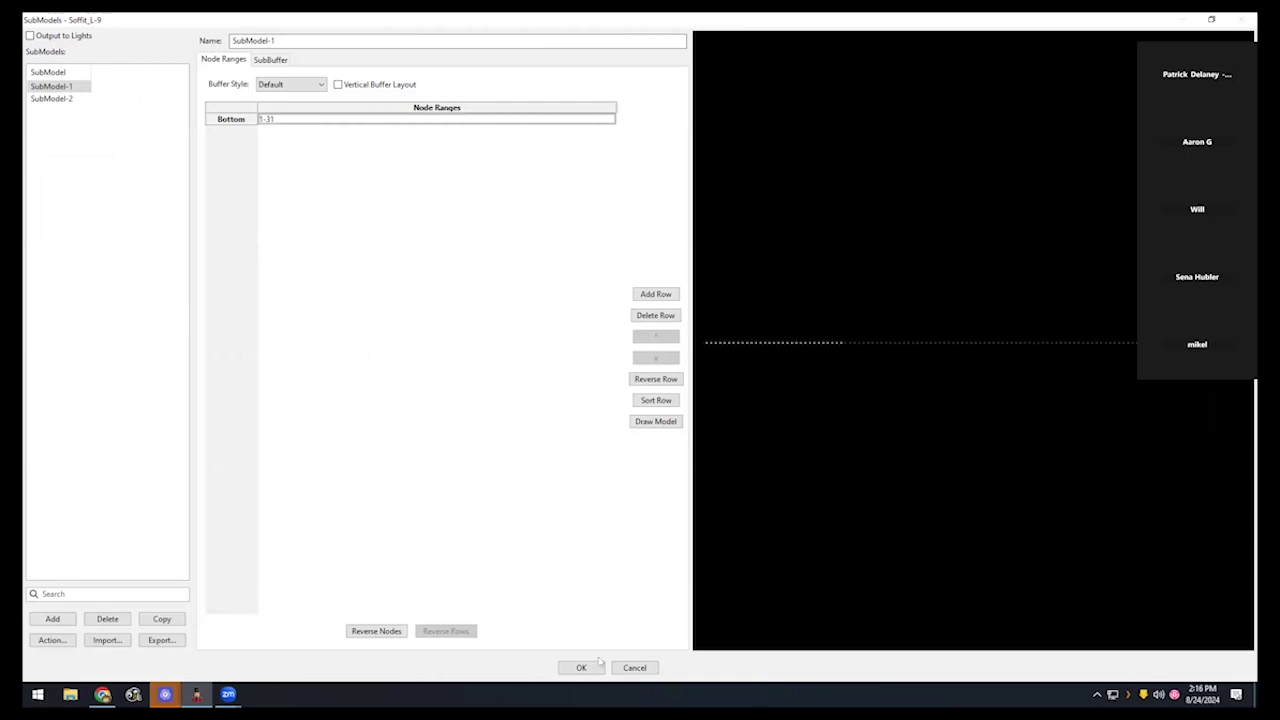
pyautogui.click(628, 667)
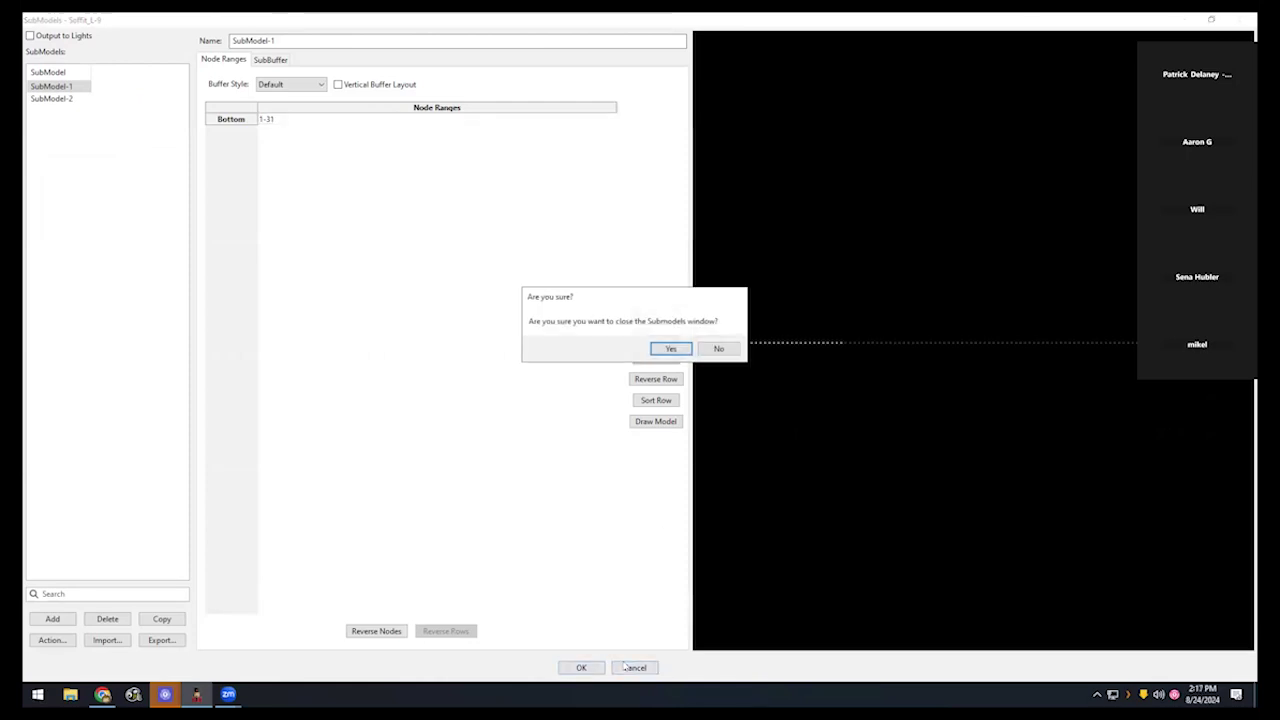
pyautogui.click(664, 348)
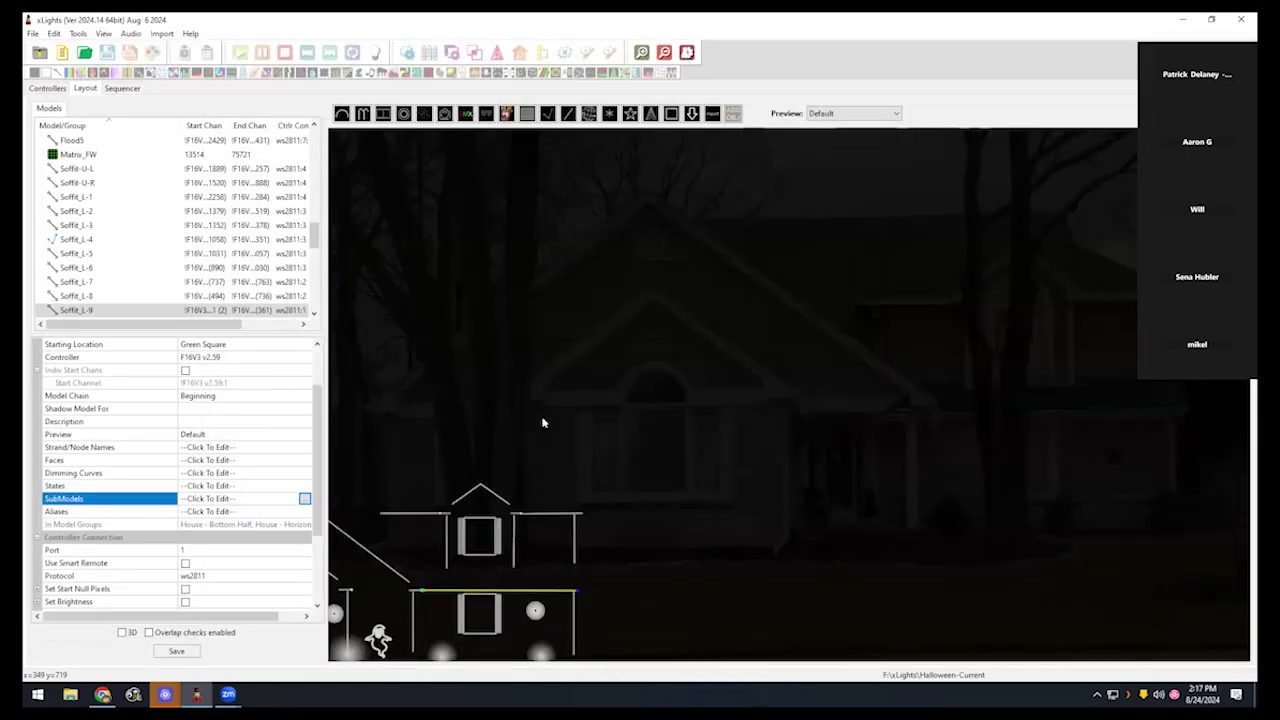
pyautogui.moveTo(566, 403); pyautogui.dragTo(781, 203)
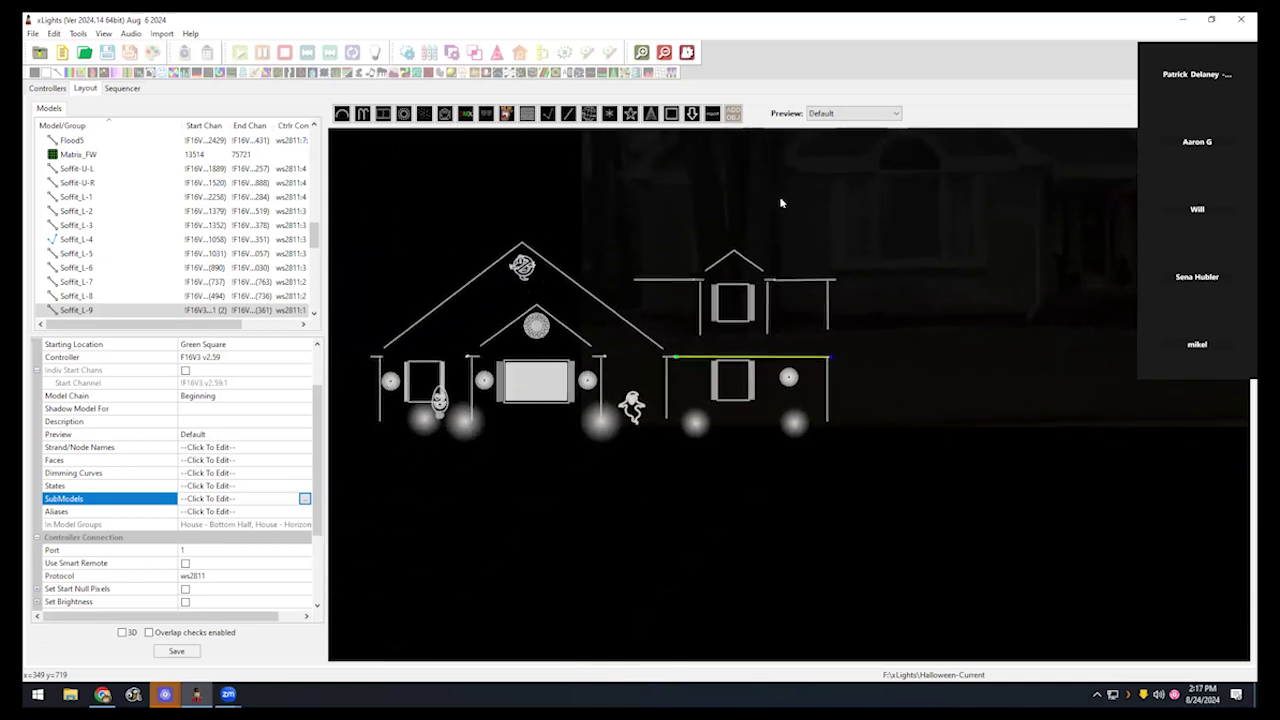
# Turn on 3D preview and orbit the house to a frontal, downward-looking angle
pyautogui.click(122, 632)
pyautogui.moveTo(579, 493); pyautogui.dragTo(687, 457)
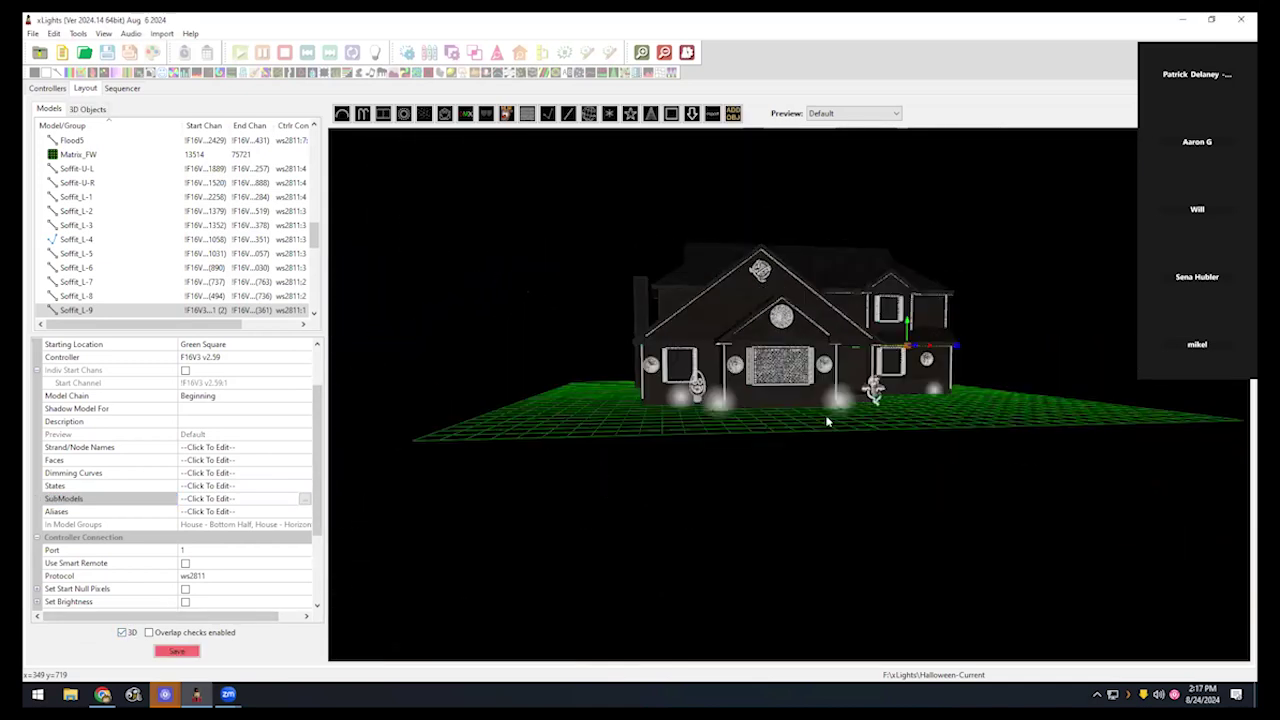
pyautogui.moveTo(817, 423); pyautogui.dragTo(884, 372)
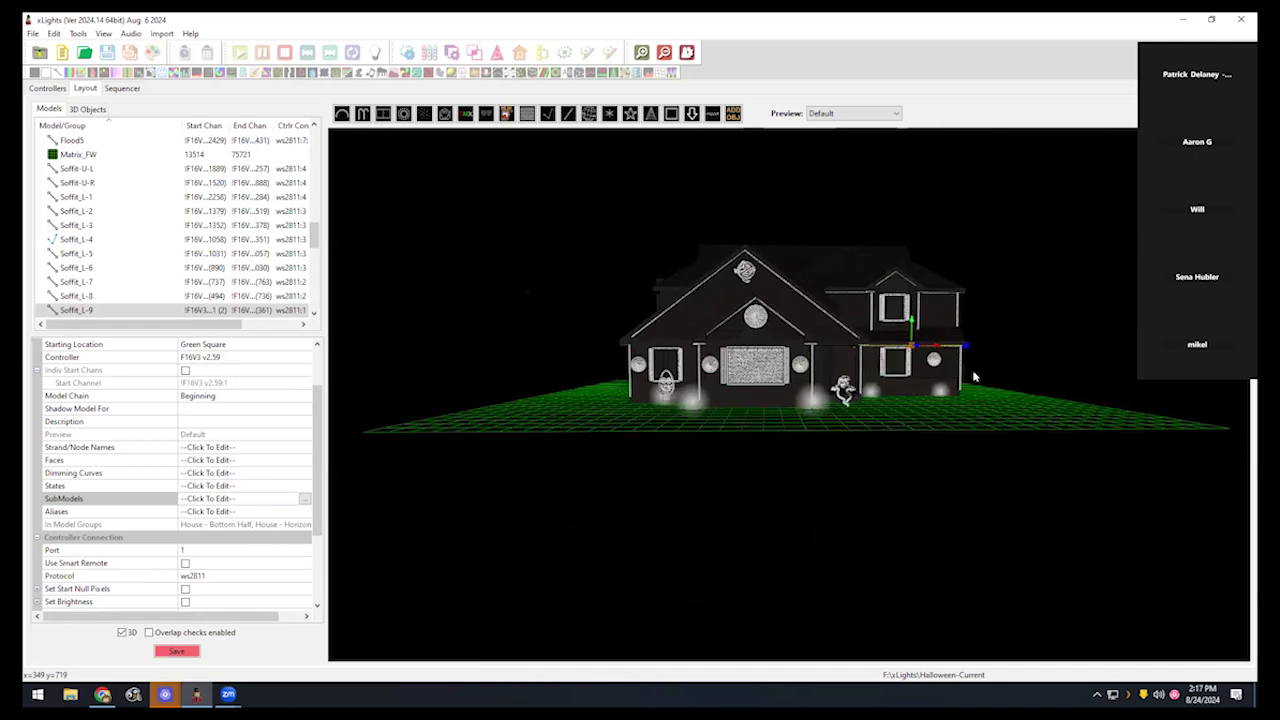
pyautogui.scroll(1, 884, 360)
pyautogui.moveTo(894, 371); pyautogui.dragTo(777, 400)
pyautogui.scroll(-1, 817, 357)
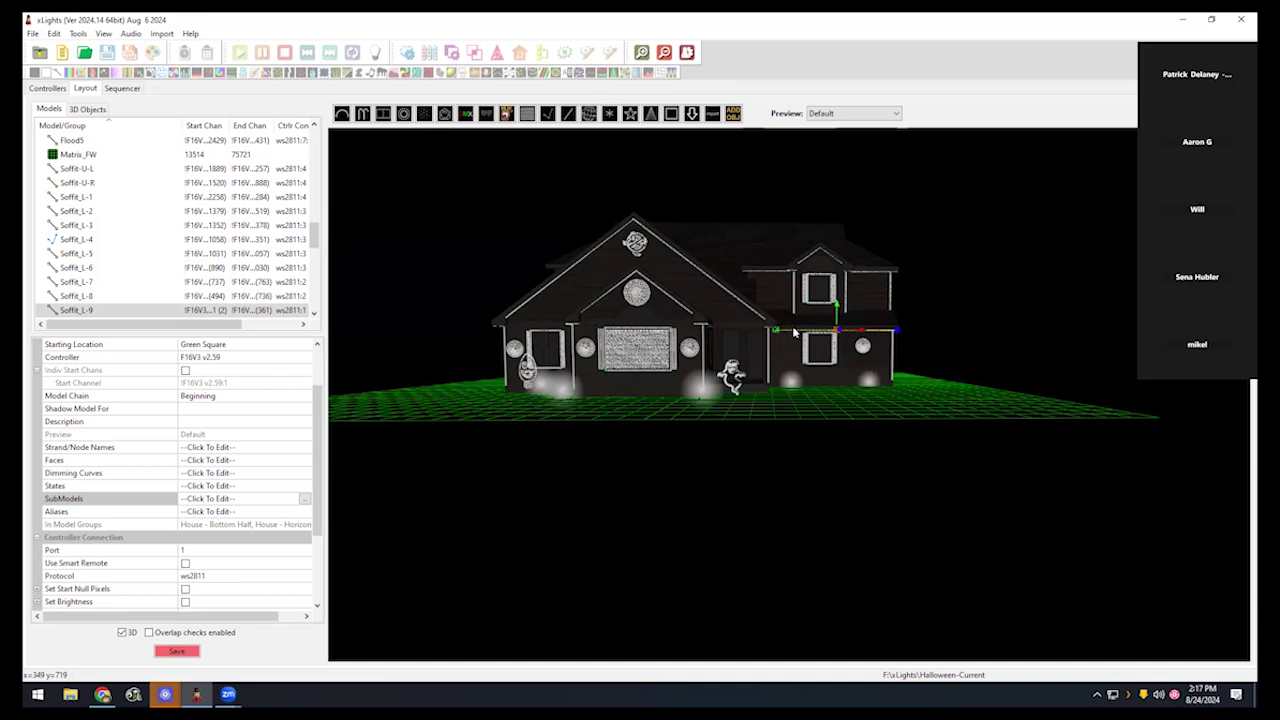
pyautogui.scroll(5, 781, 337)
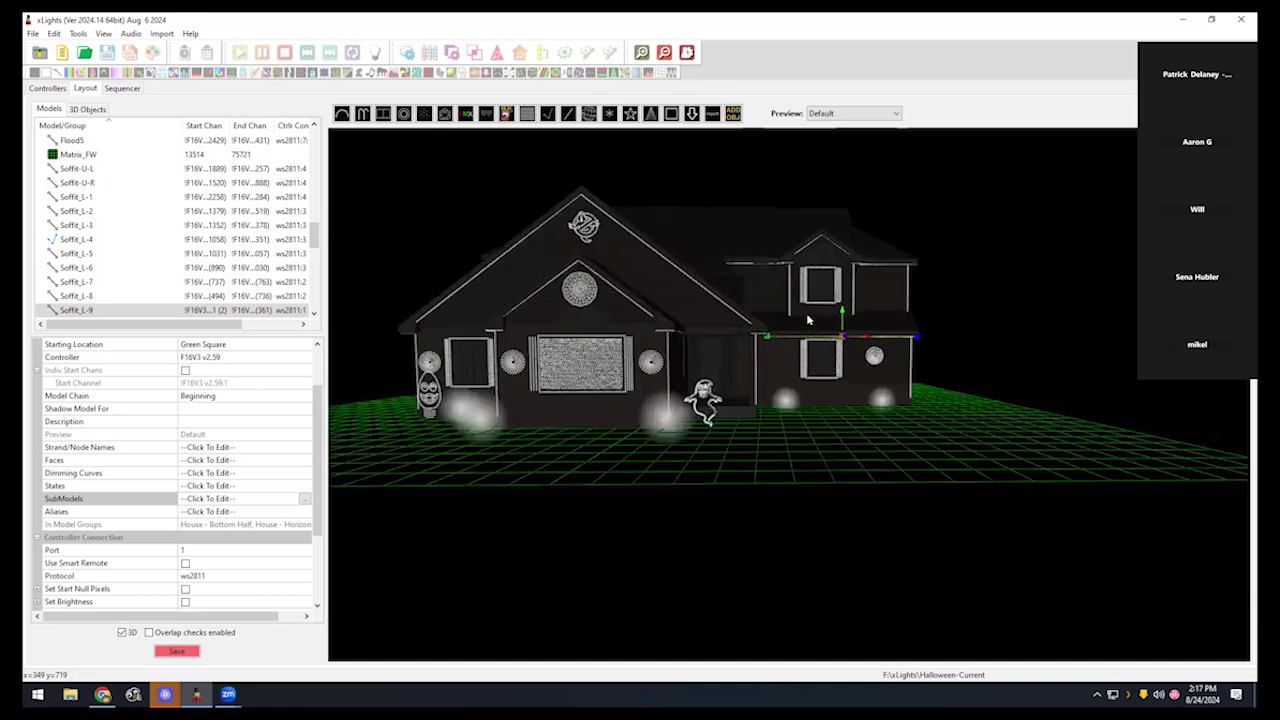
pyautogui.moveTo(757, 403); pyautogui.dragTo(737, 340)
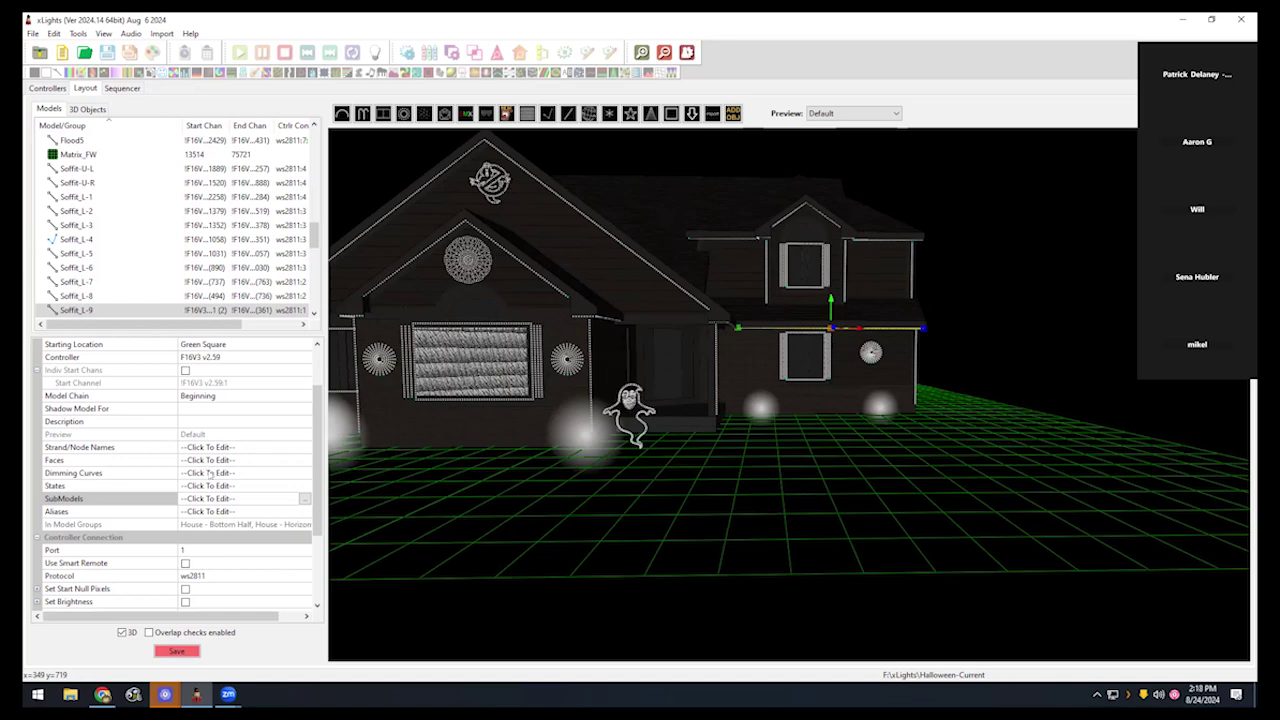
pyautogui.scroll(1, 222, 402)
# Keep Soffit_L-9's Starting Location set to Green Square
pyautogui.click(232, 383)
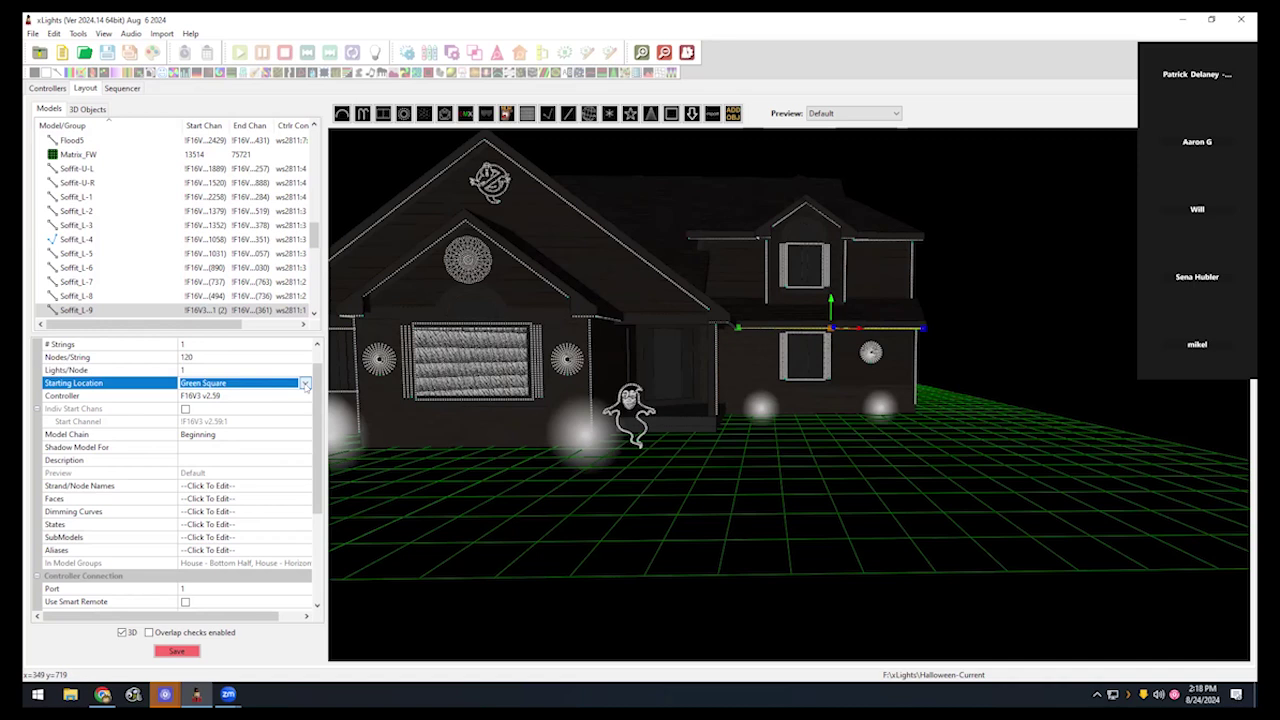
pyautogui.click(305, 386)
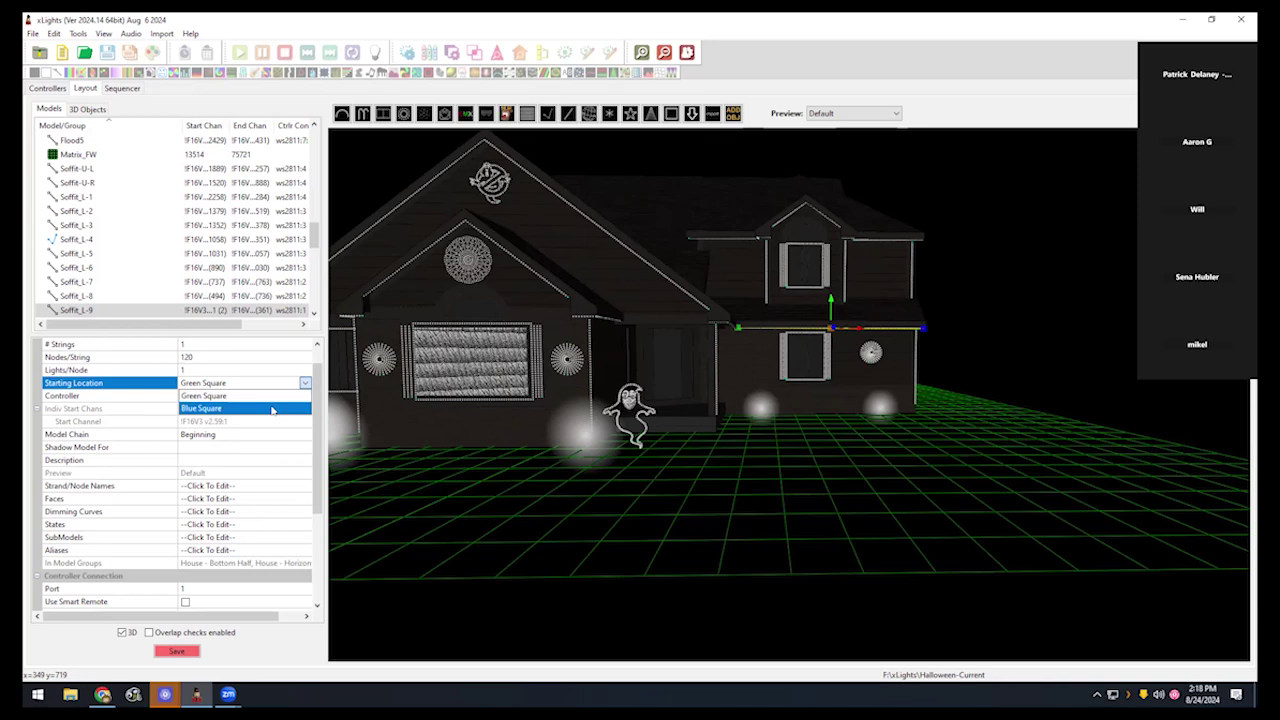
pyautogui.click(274, 397)
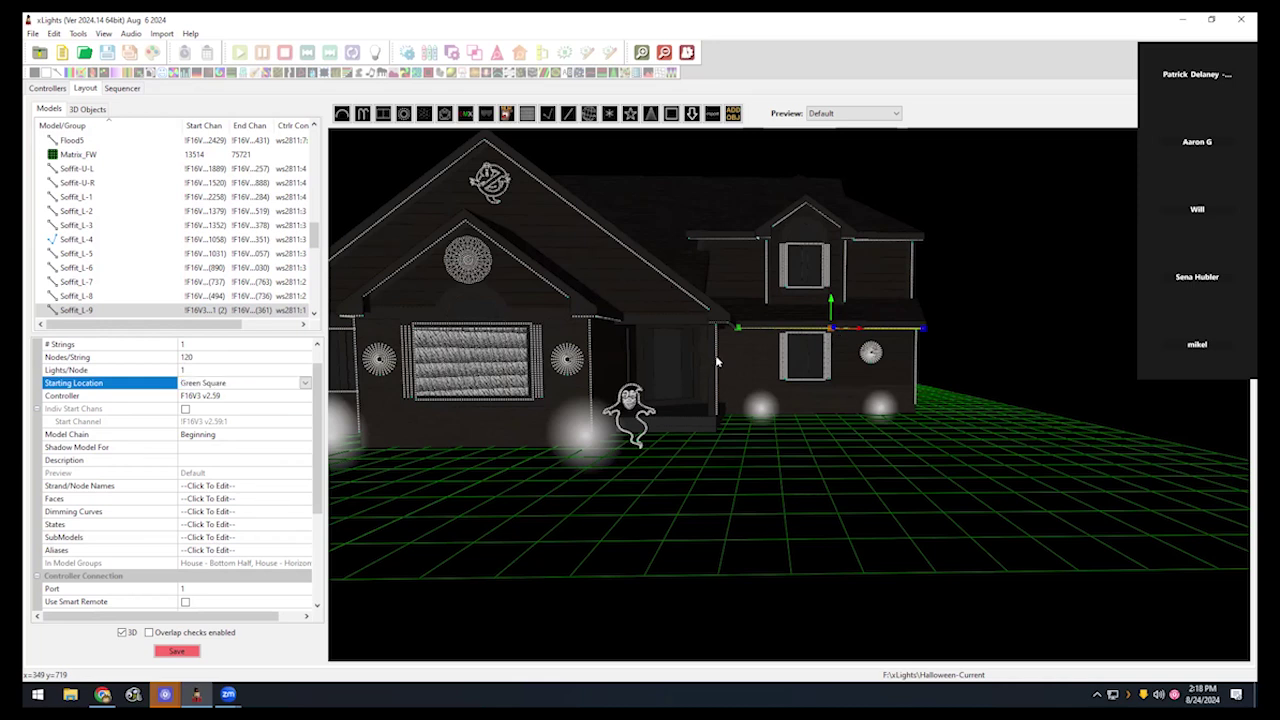
# Select Vert_L4 to view its properties, then deselect to show the House.jpg background settings
pyautogui.click(713, 356)
pyautogui.click(714, 358)
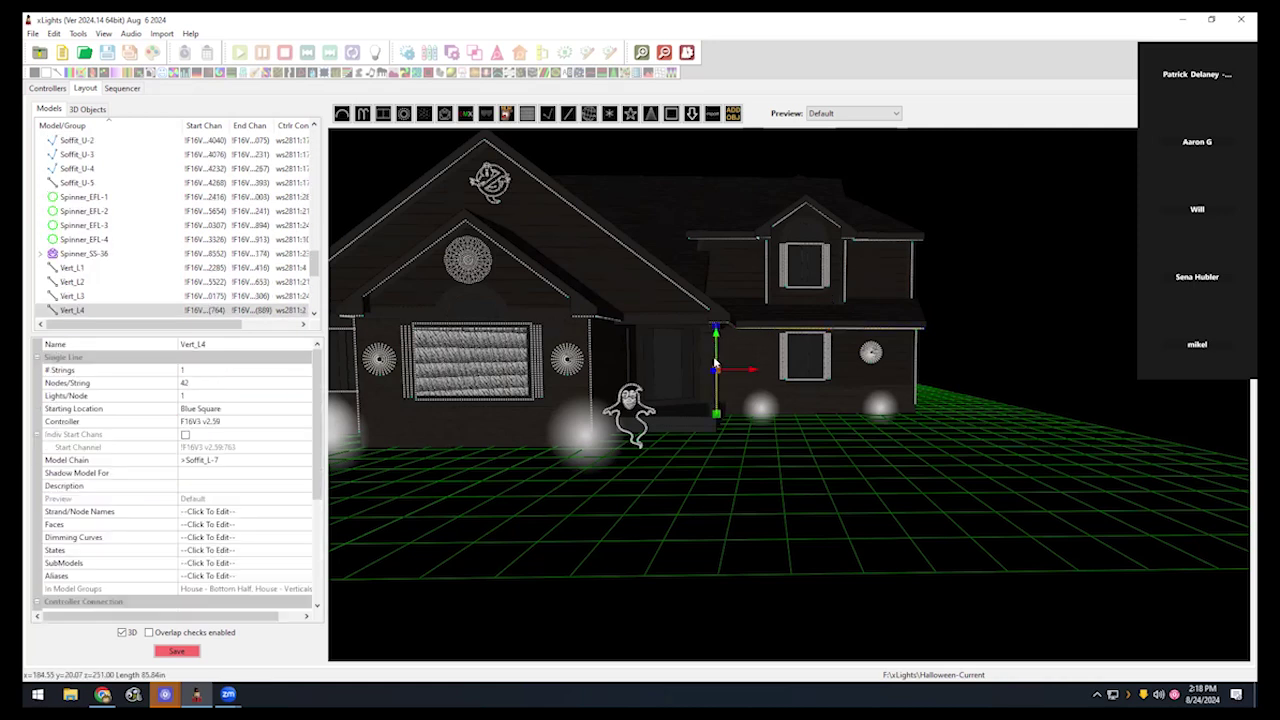
pyautogui.click(688, 502)
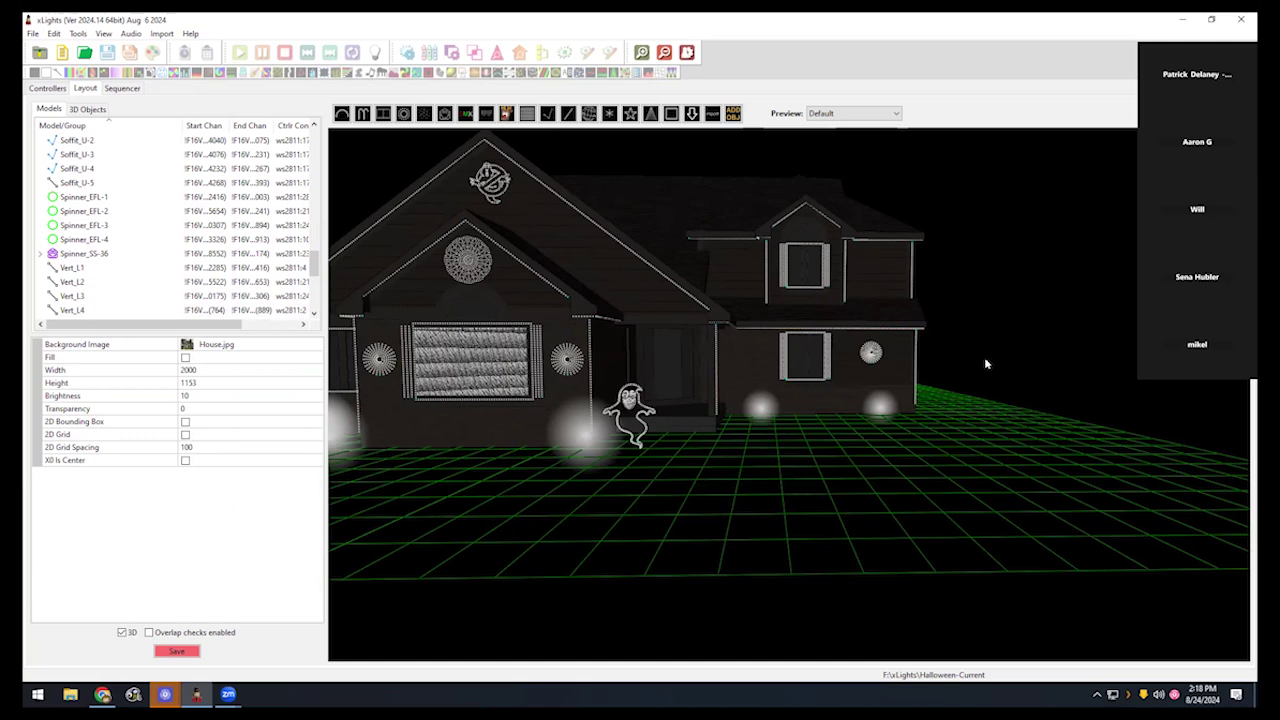
# Orbit the 3D view to the house front and zoom out to show the whole house
pyautogui.moveTo(557, 540); pyautogui.dragTo(656, 490)
pyautogui.scroll(-2, 656, 490)
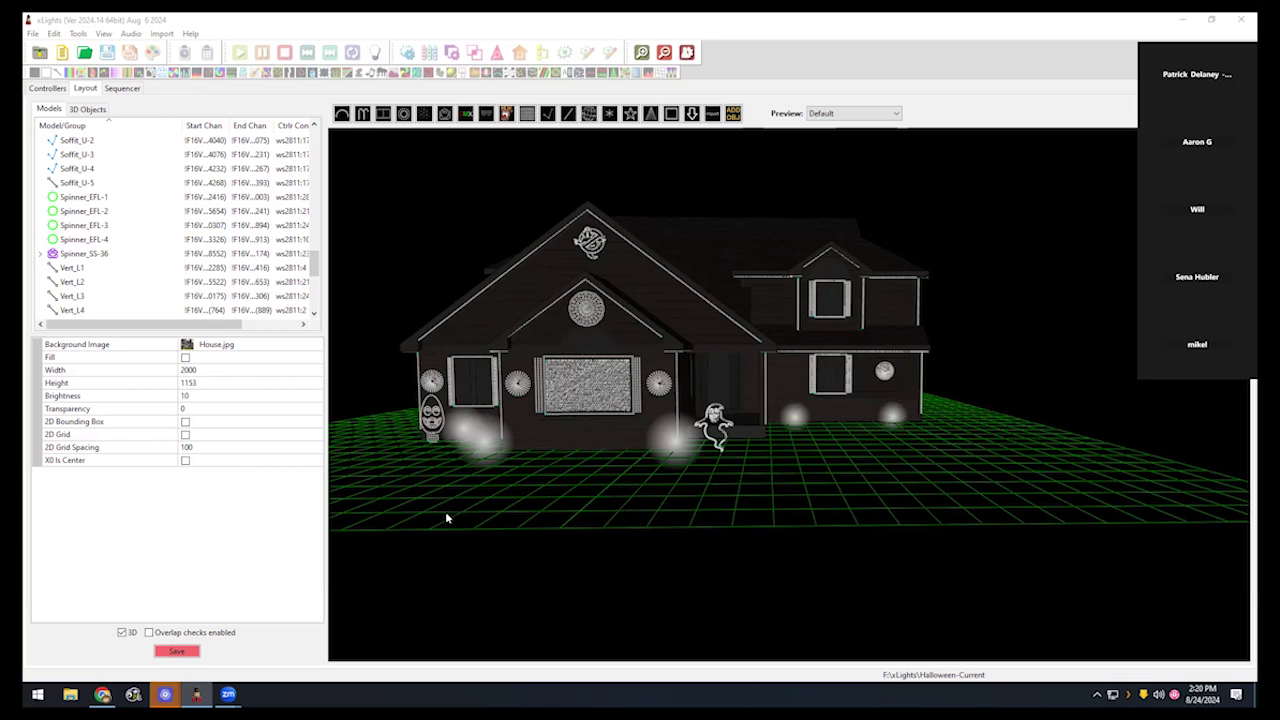
pyautogui.click(47, 88)
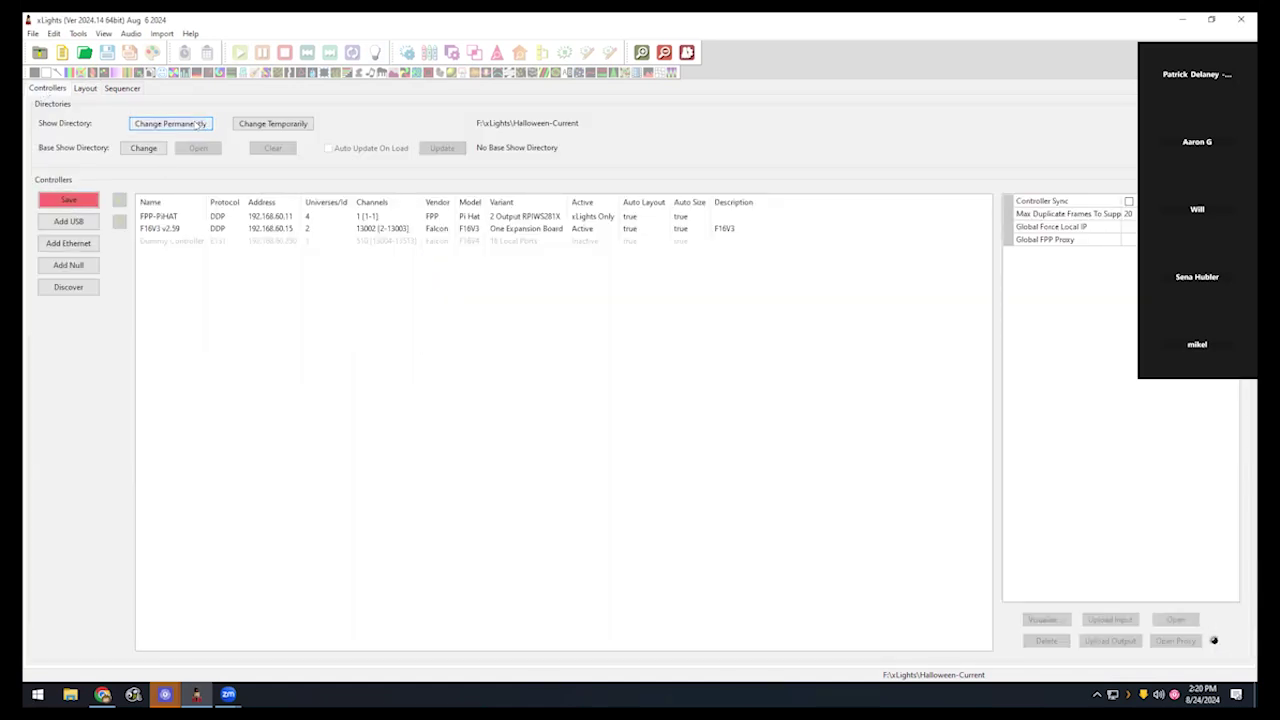
pyautogui.click(182, 121)
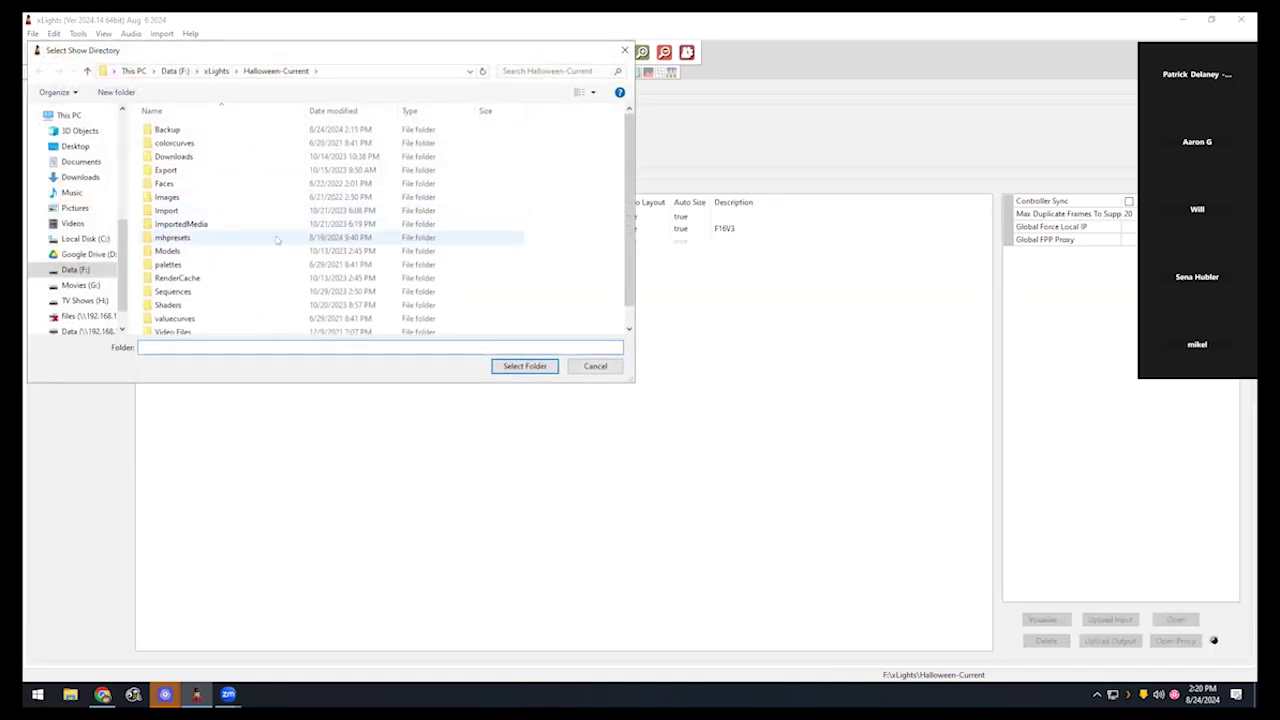
pyautogui.click(217, 72)
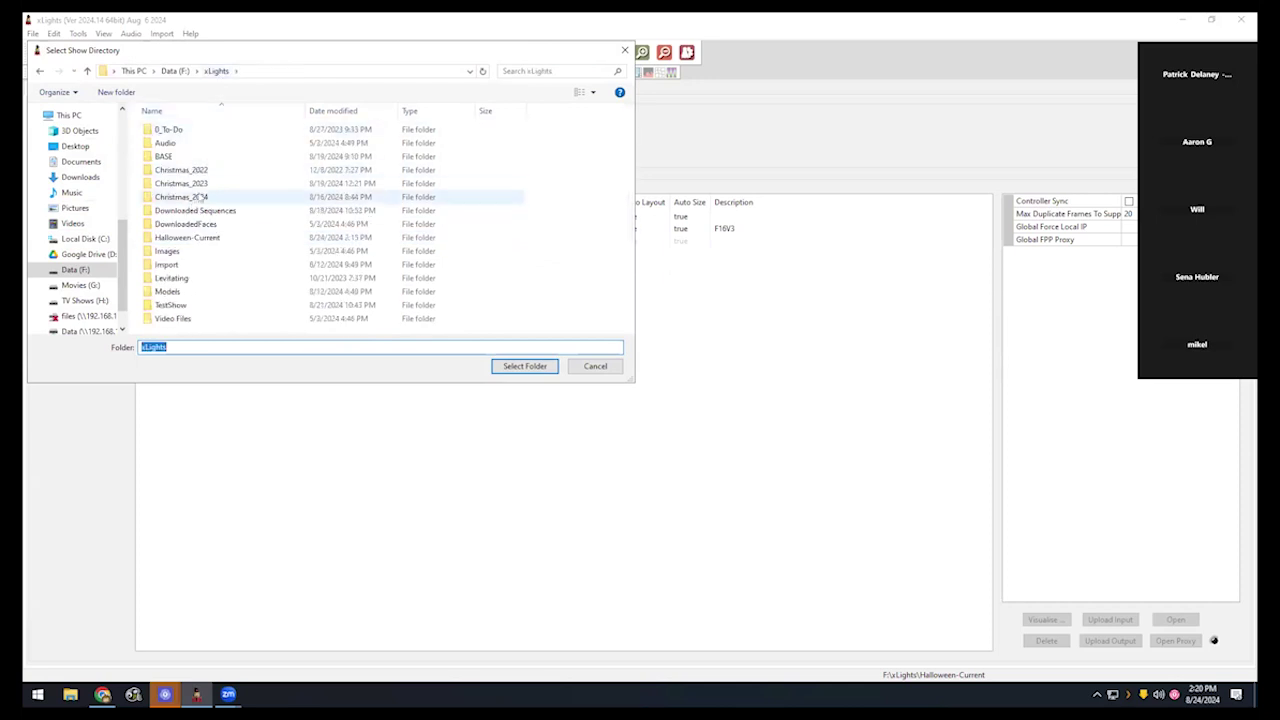
pyautogui.click(539, 362)
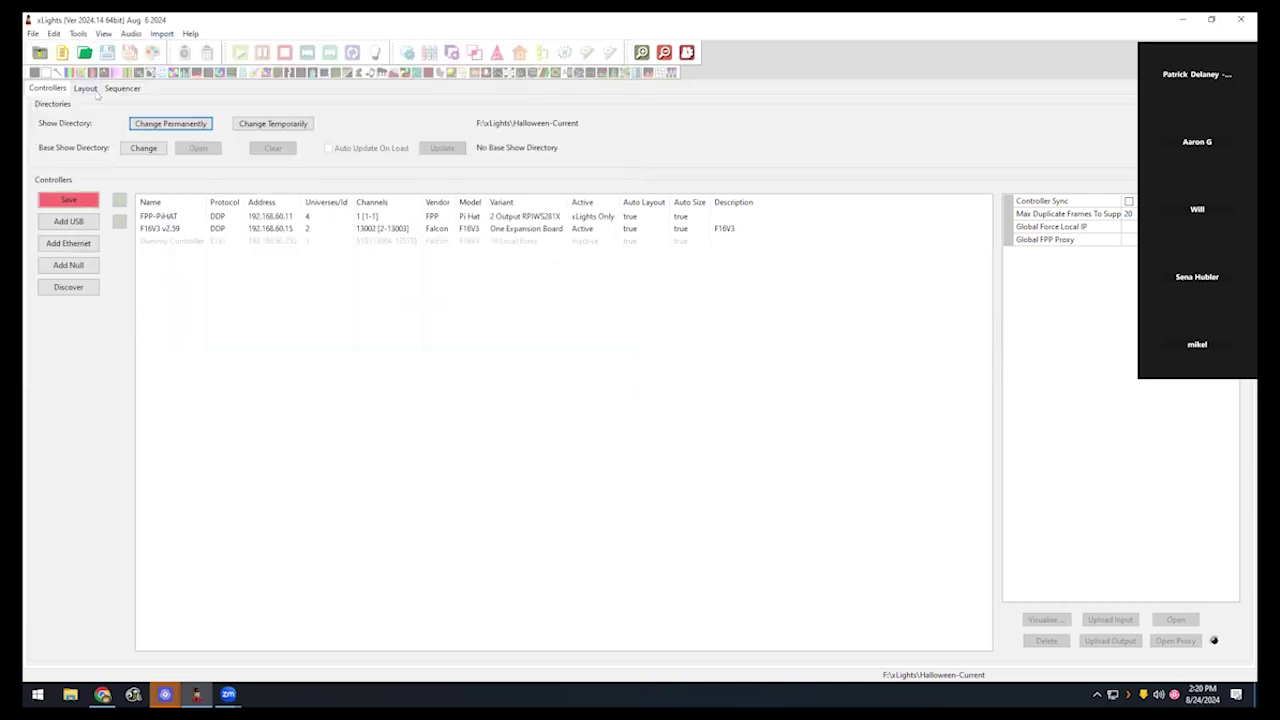
pyautogui.click(92, 89)
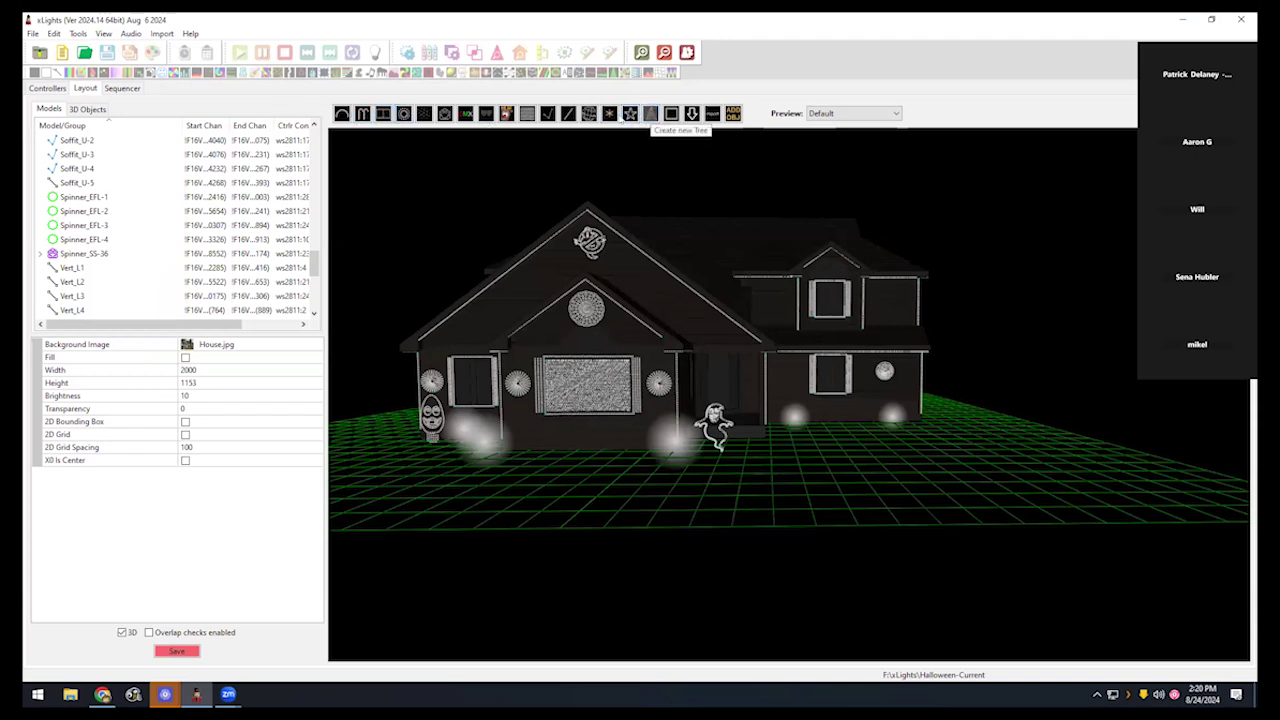
pyautogui.click(920, 441)
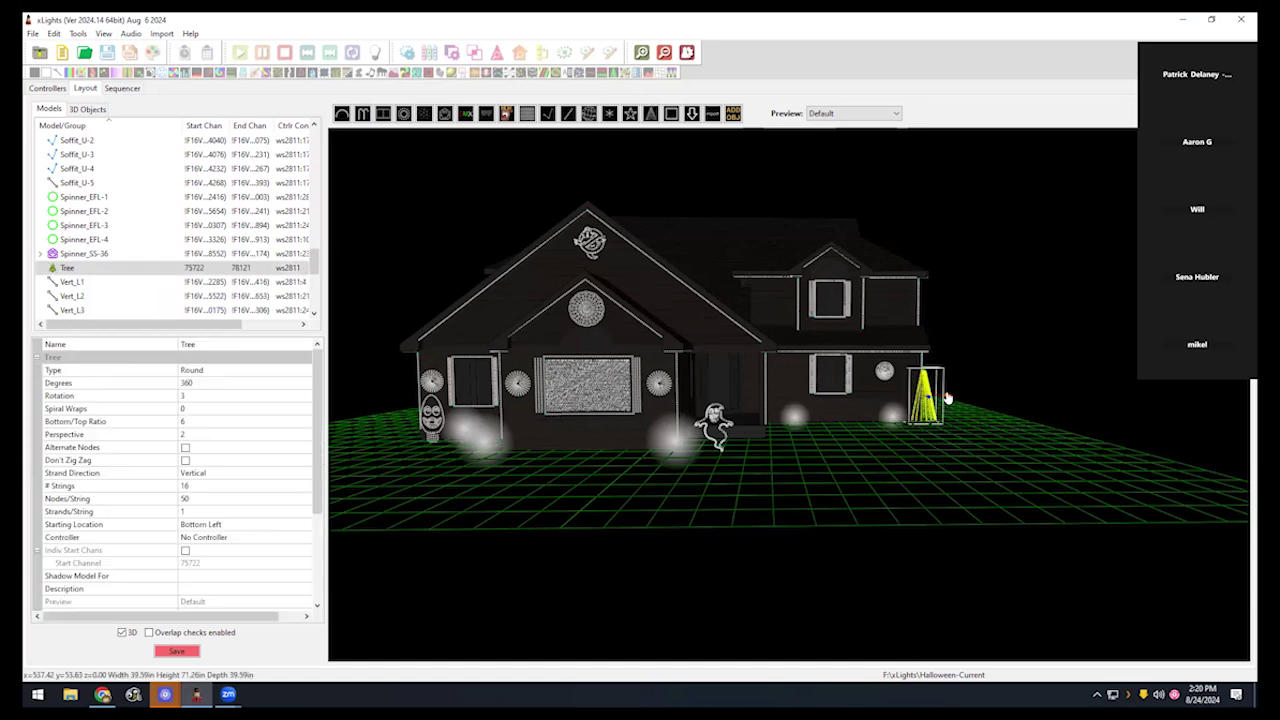
pyautogui.moveTo(947, 398); pyautogui.dragTo(975, 400)
pyautogui.moveTo(970, 452); pyautogui.dragTo(790, 452)
pyautogui.click(678, 146)
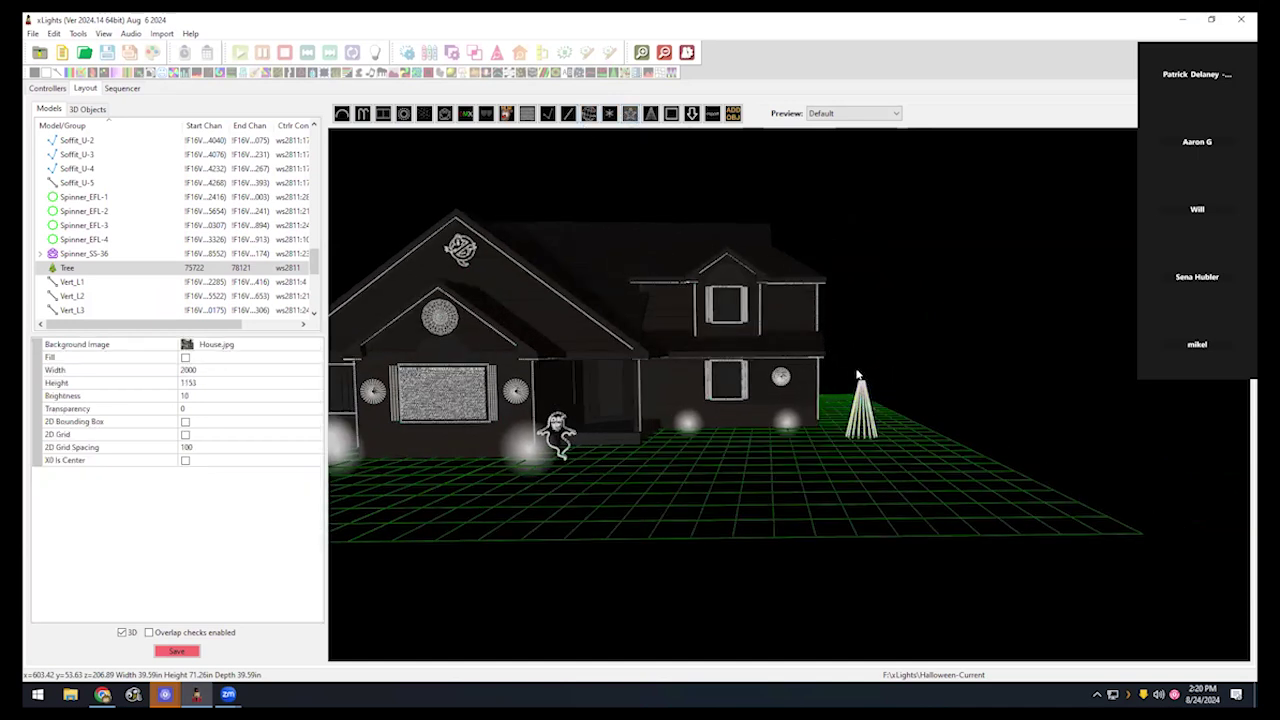
pyautogui.click(858, 375)
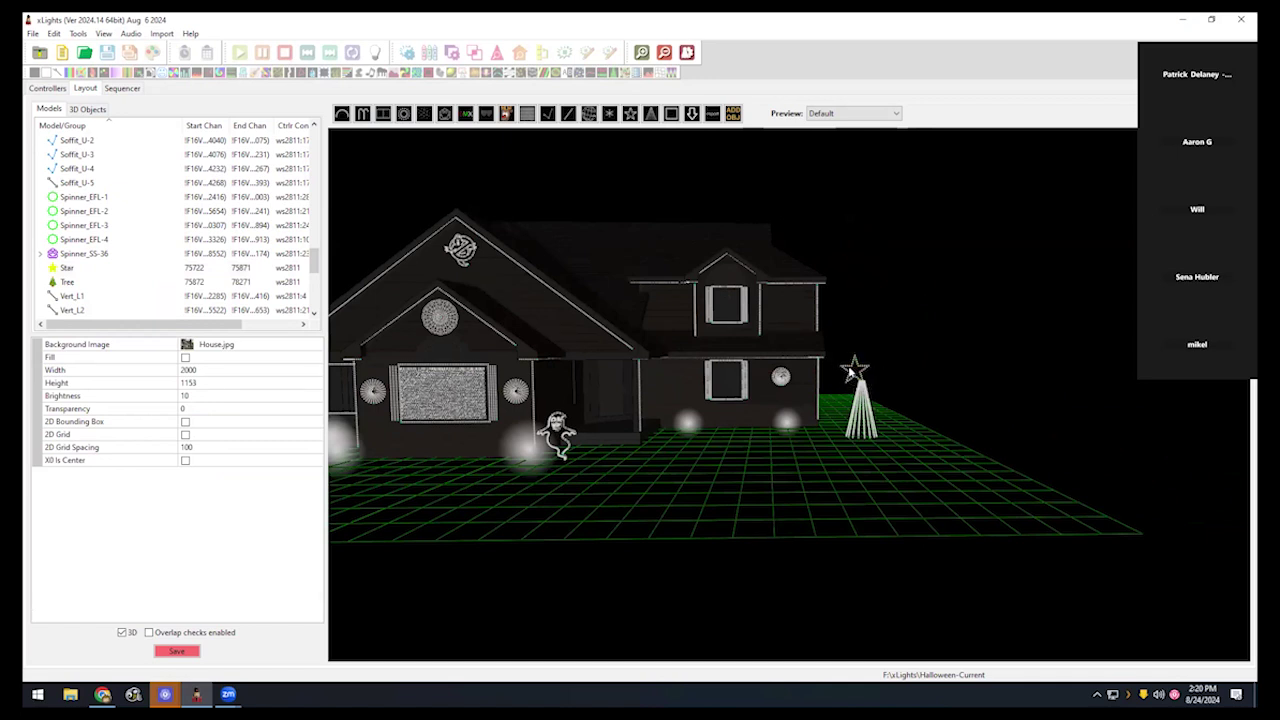
# Select the Star and Tree together and drag them slightly right along the X axis
pyautogui.moveTo(851, 364)
pyautogui.mouseDown()
pyautogui.moveTo(860, 425)
pyautogui.moveTo(852, 362)
pyautogui.mouseUp()
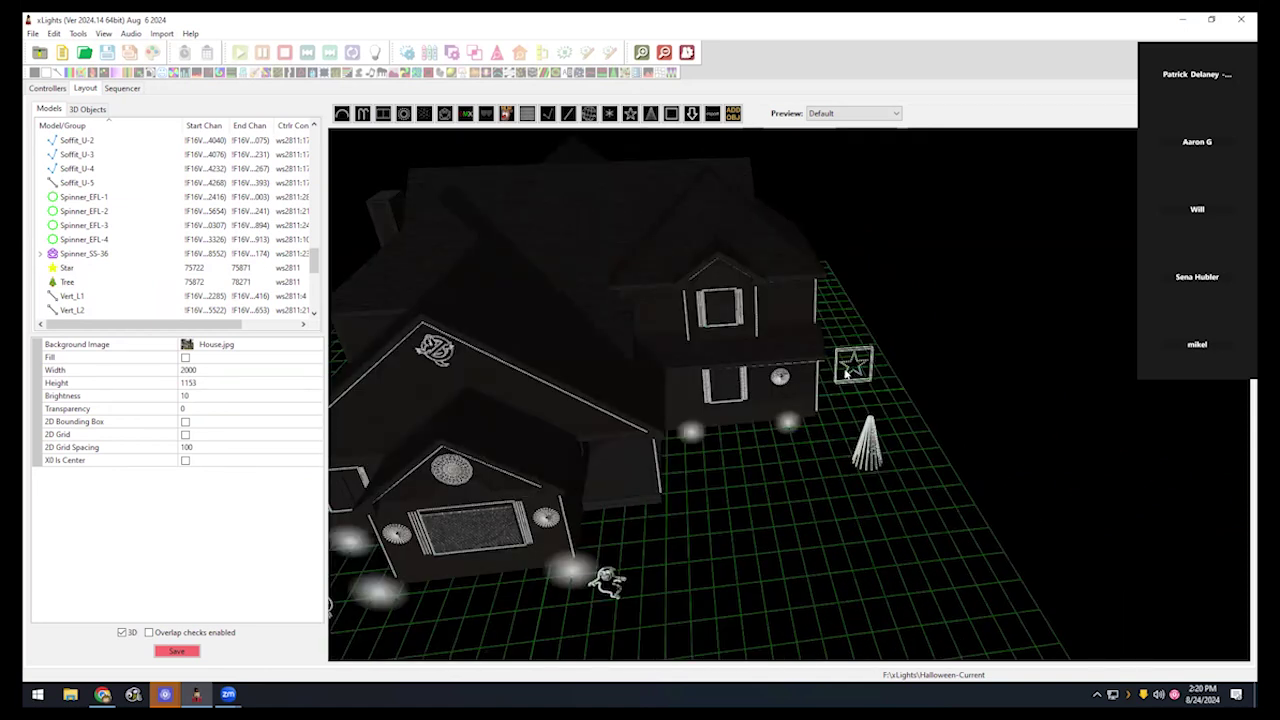
pyautogui.click(846, 372)
pyautogui.moveTo(846, 372); pyautogui.dragTo(872, 422)
pyautogui.moveTo(853, 487); pyautogui.dragTo(857, 435)
pyautogui.keyDown('ctrl'); pyautogui.click(857, 435); pyautogui.keyUp('ctrl')
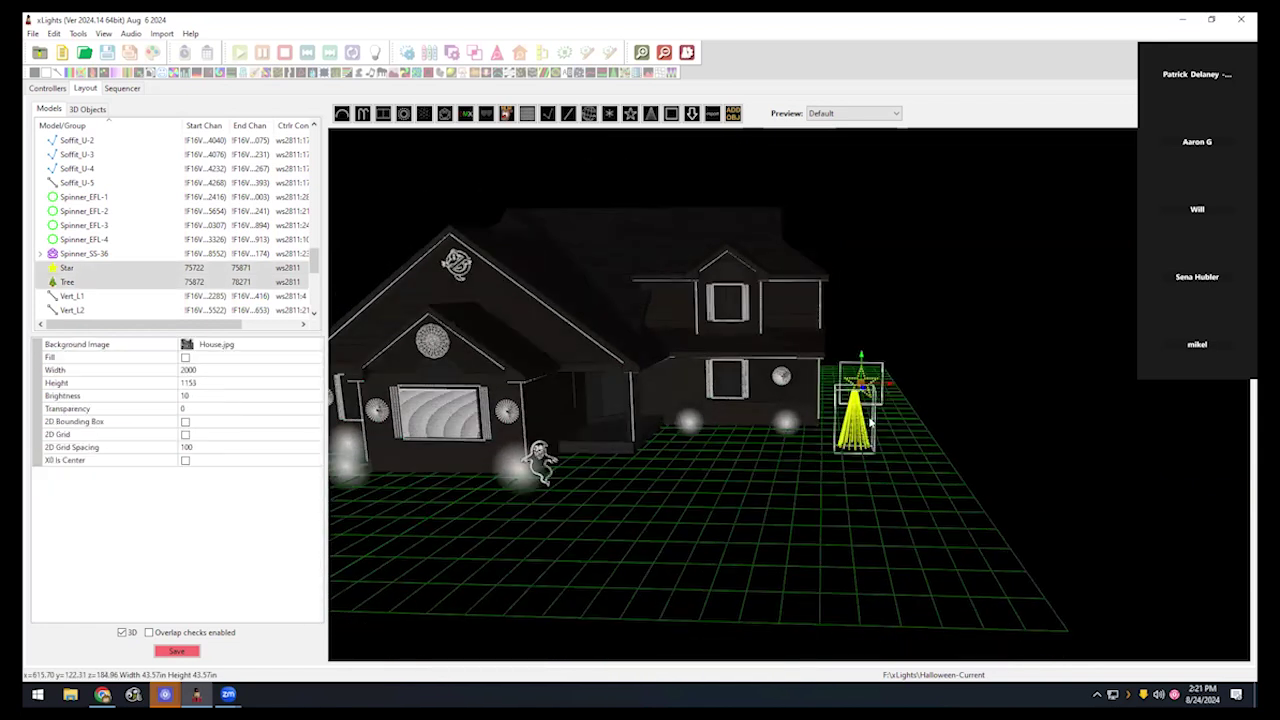
pyautogui.moveTo(880, 389)
pyautogui.mouseDown()
pyautogui.moveTo(850, 373)
pyautogui.moveTo(902, 395)
pyautogui.mouseUp()
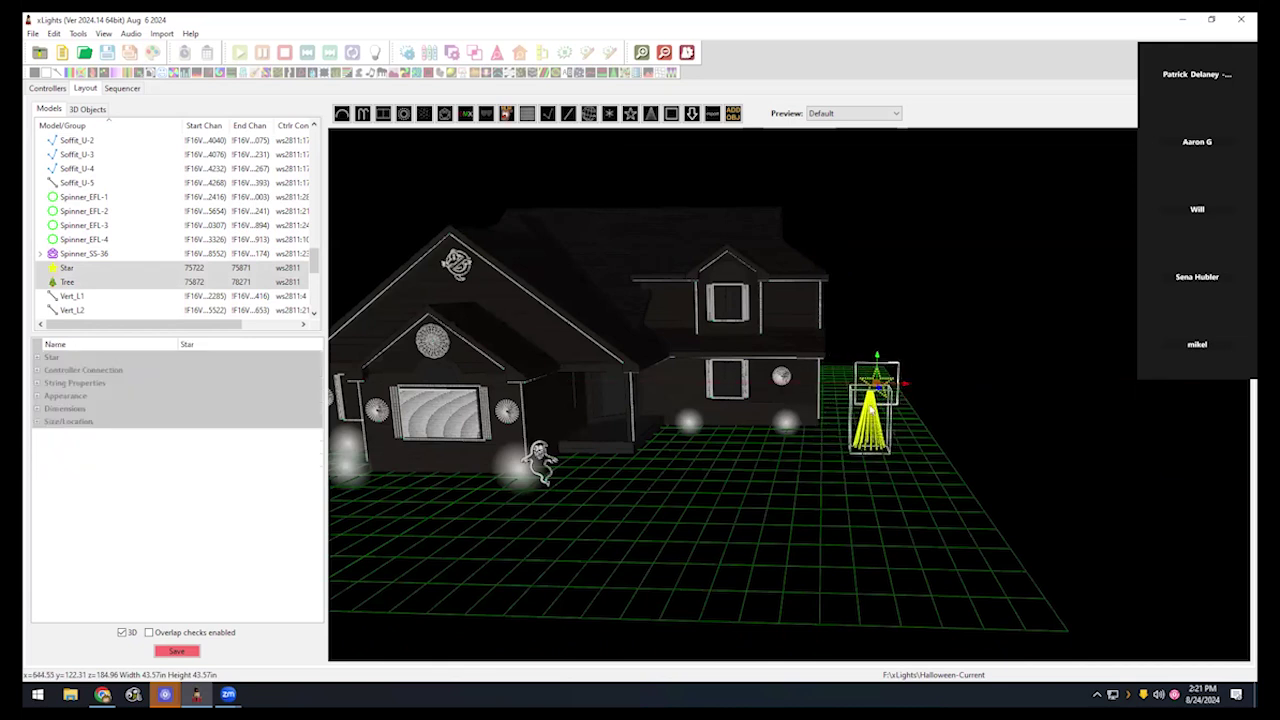
# Lock the selected Star and Tree models in place
pyautogui.rightClick(870, 407)
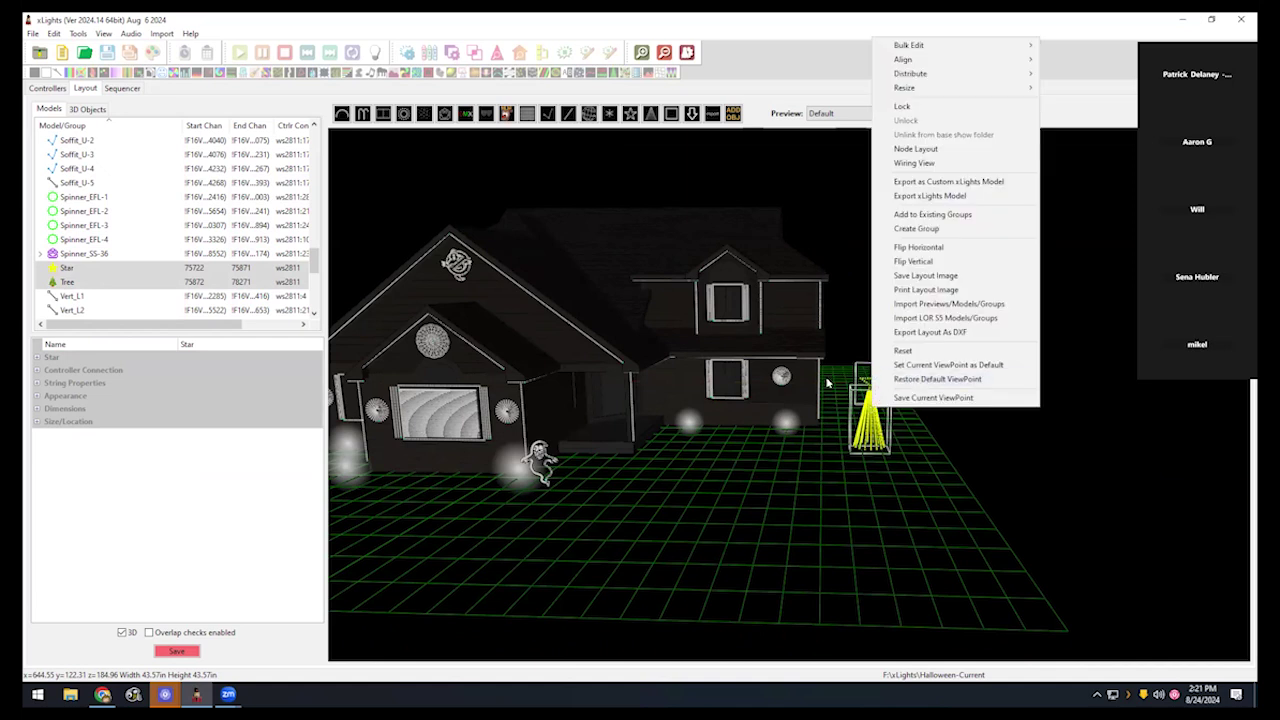
pyautogui.click(857, 538)
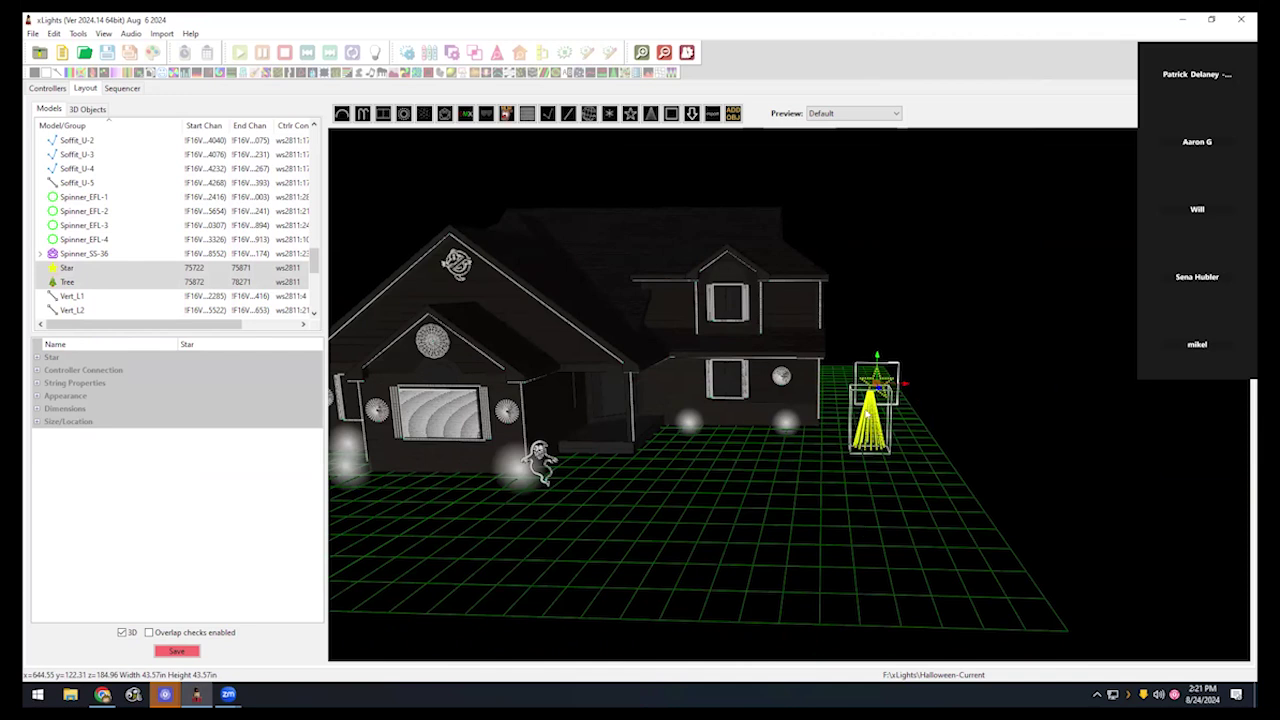
pyautogui.rightClick(868, 410)
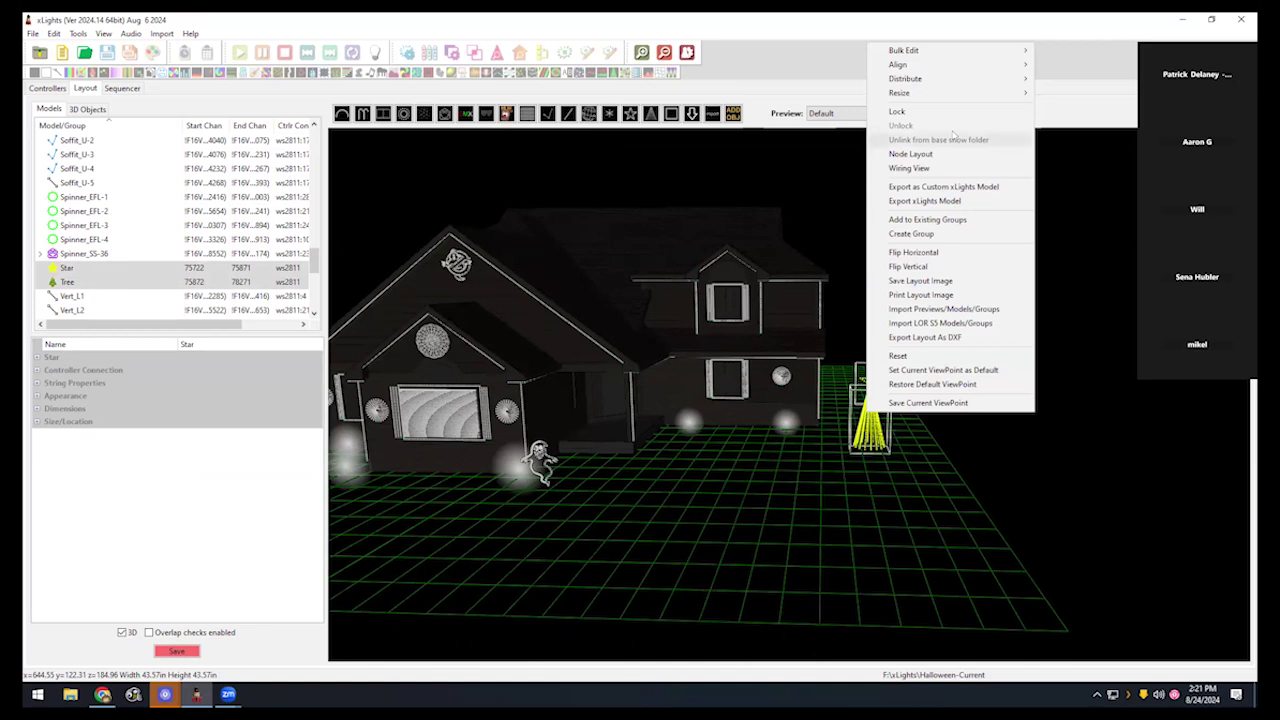
pyautogui.click(897, 111)
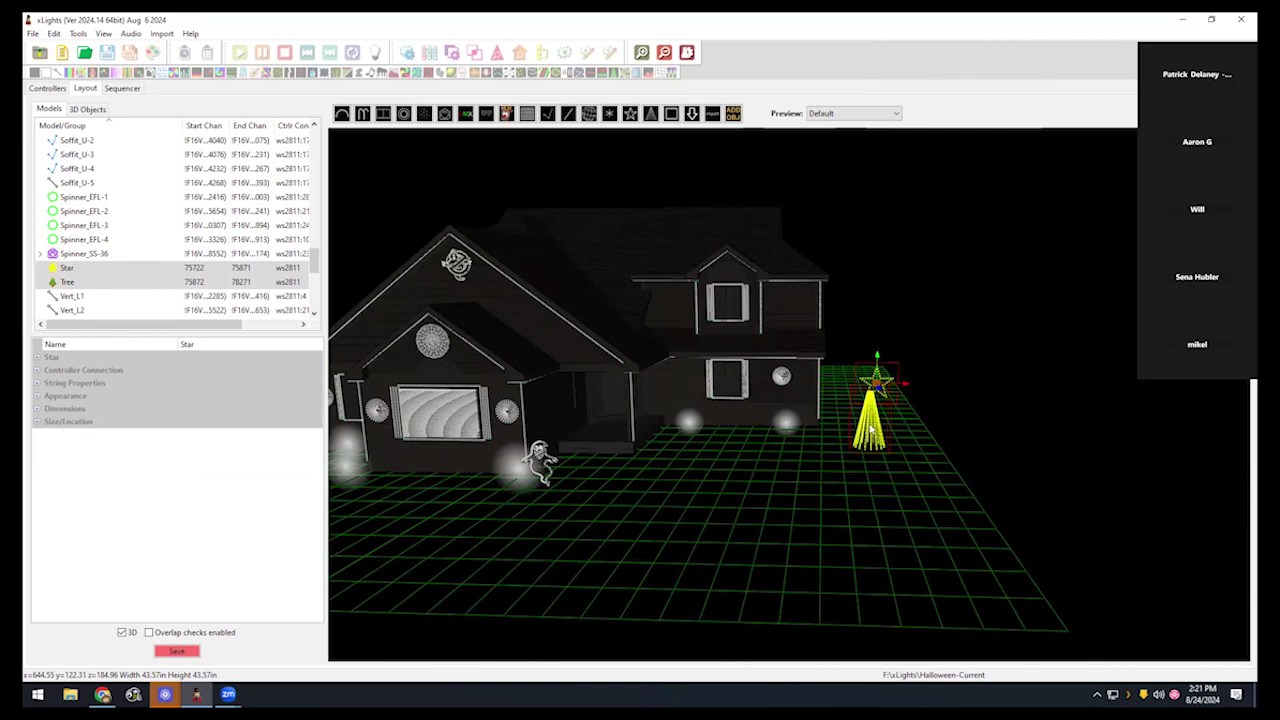
# Reselect the Tree and Star and unlock them
pyautogui.click(904, 386)
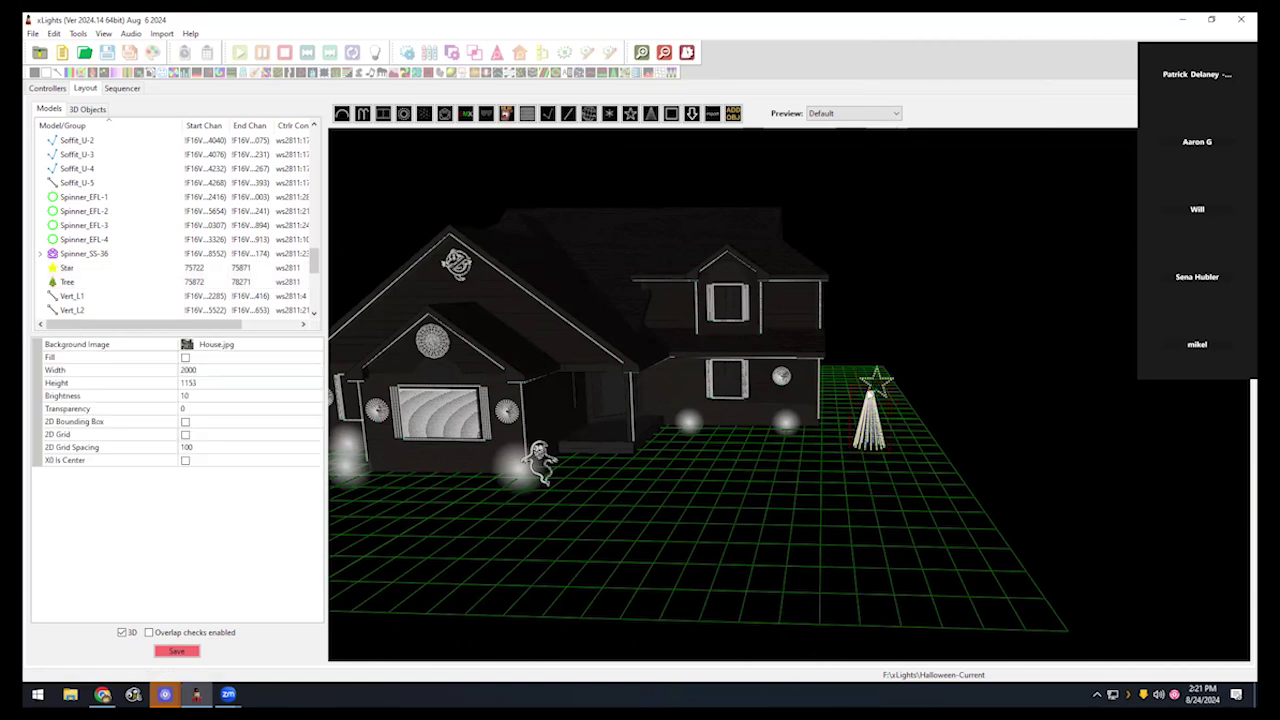
pyautogui.click(872, 394)
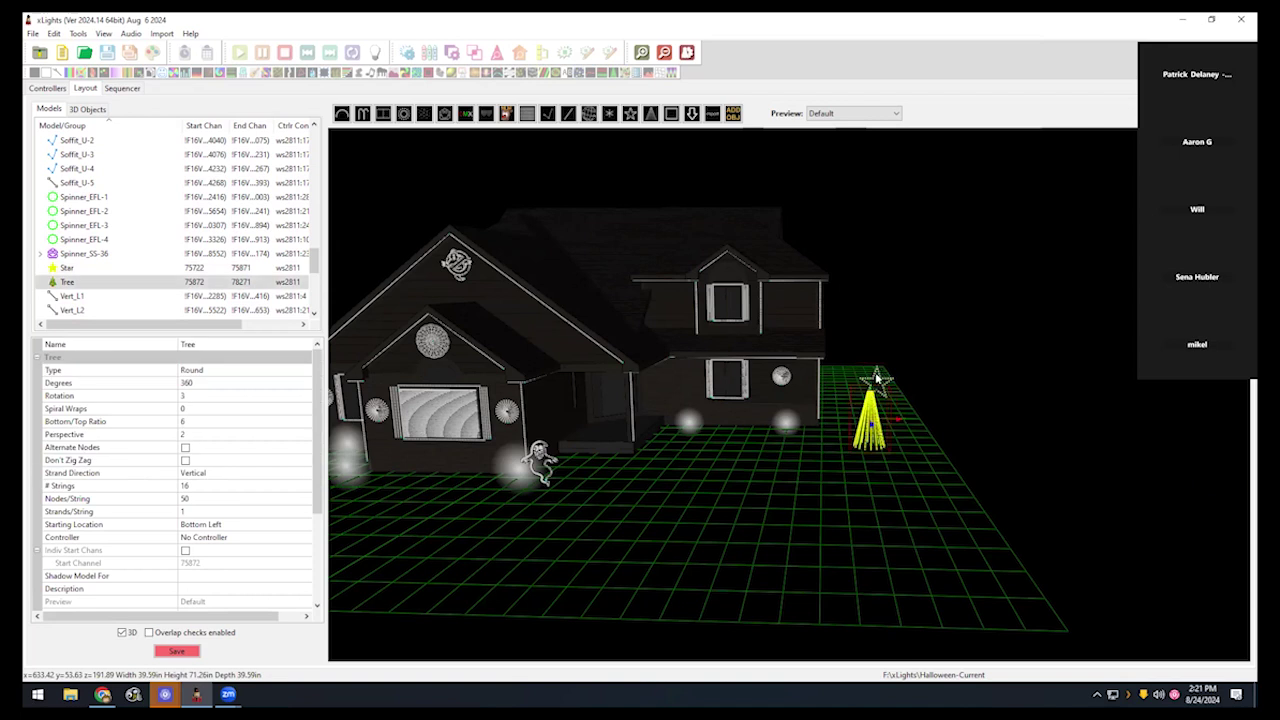
pyautogui.keyDown('ctrl'); pyautogui.click(876, 379); pyautogui.keyUp('ctrl')
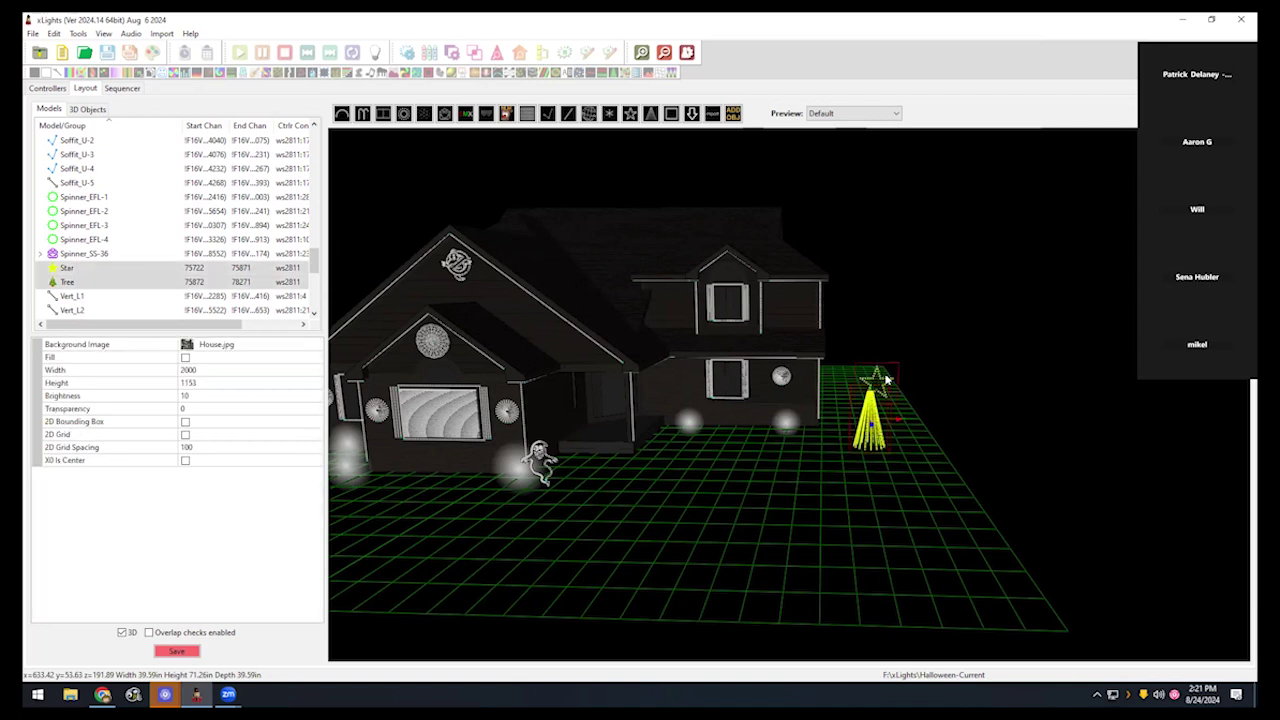
pyautogui.rightClick(886, 378)
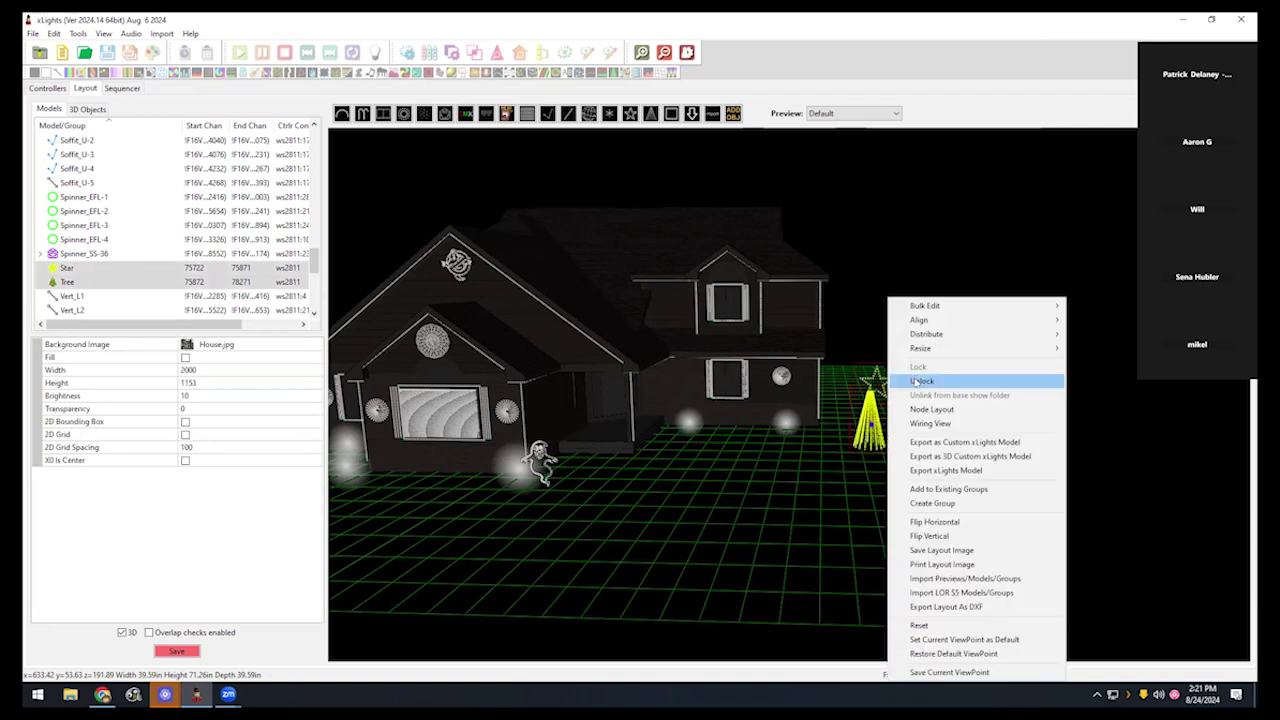
pyautogui.click(916, 381)
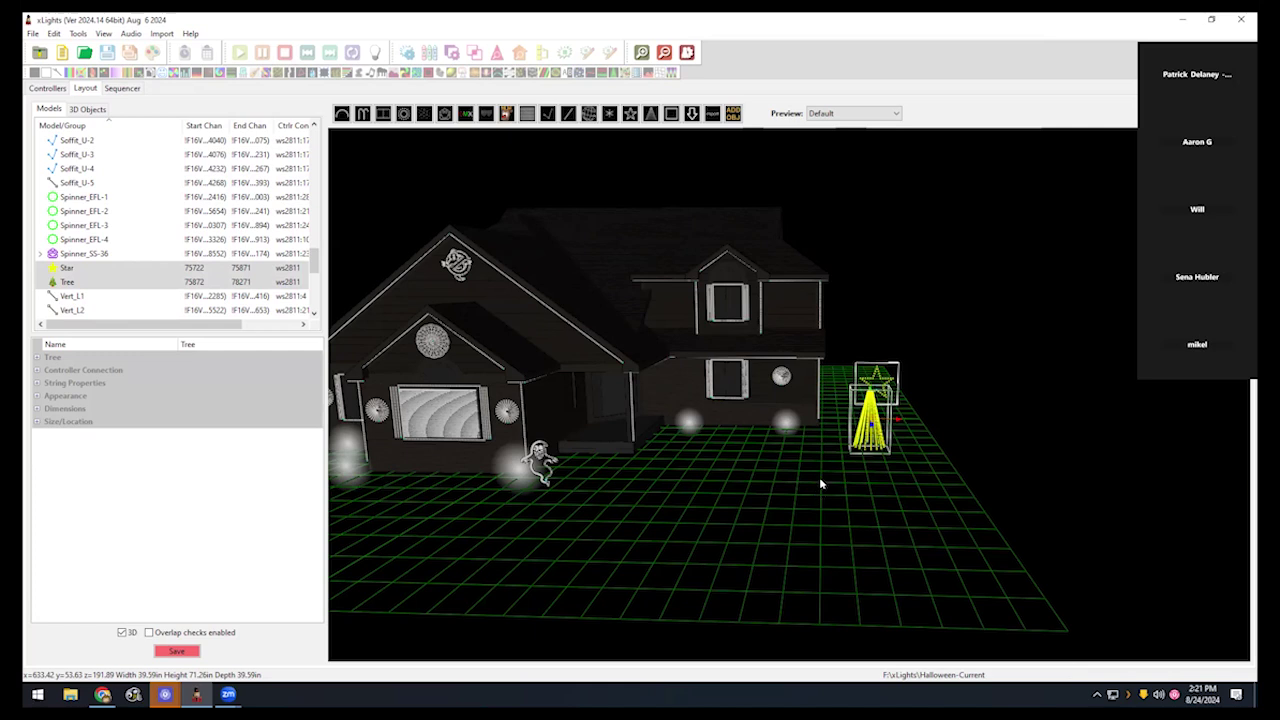
# Lock the Star and Tree models, orbit around the house, then unlock them again
pyautogui.moveTo(780, 443); pyautogui.dragTo(810, 444)
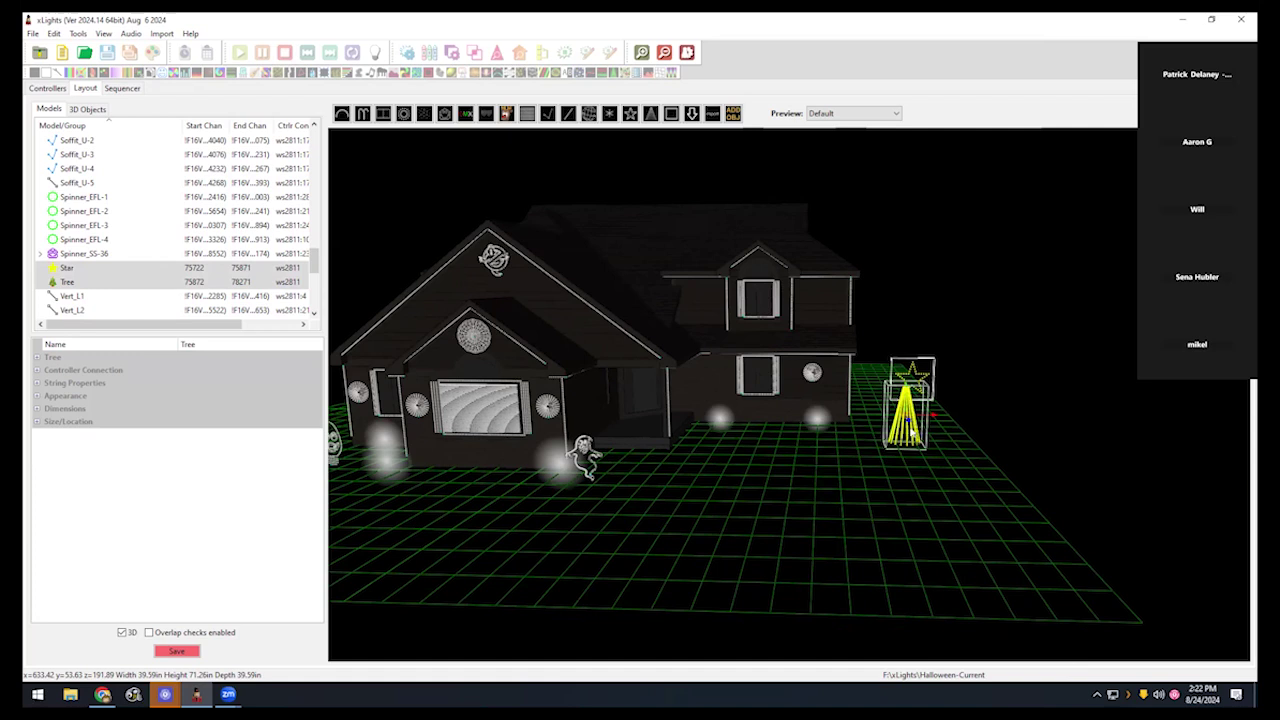
pyautogui.rightClick(912, 428)
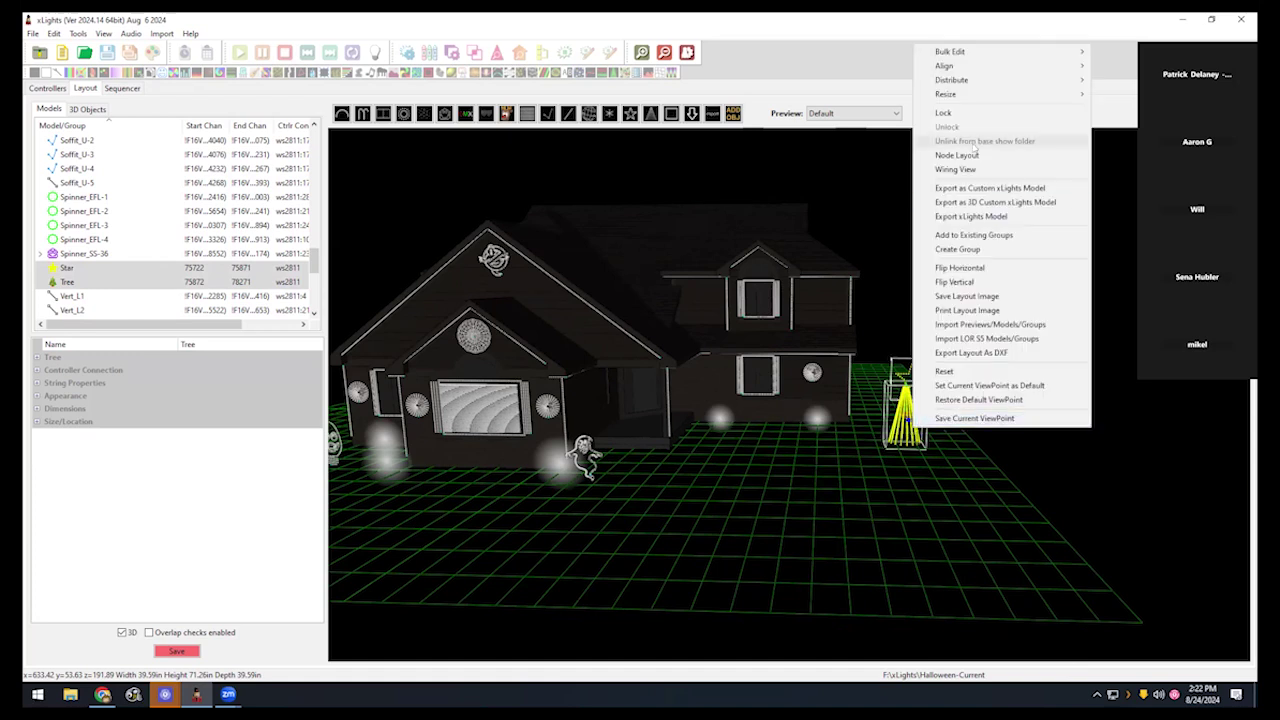
pyautogui.click(973, 114)
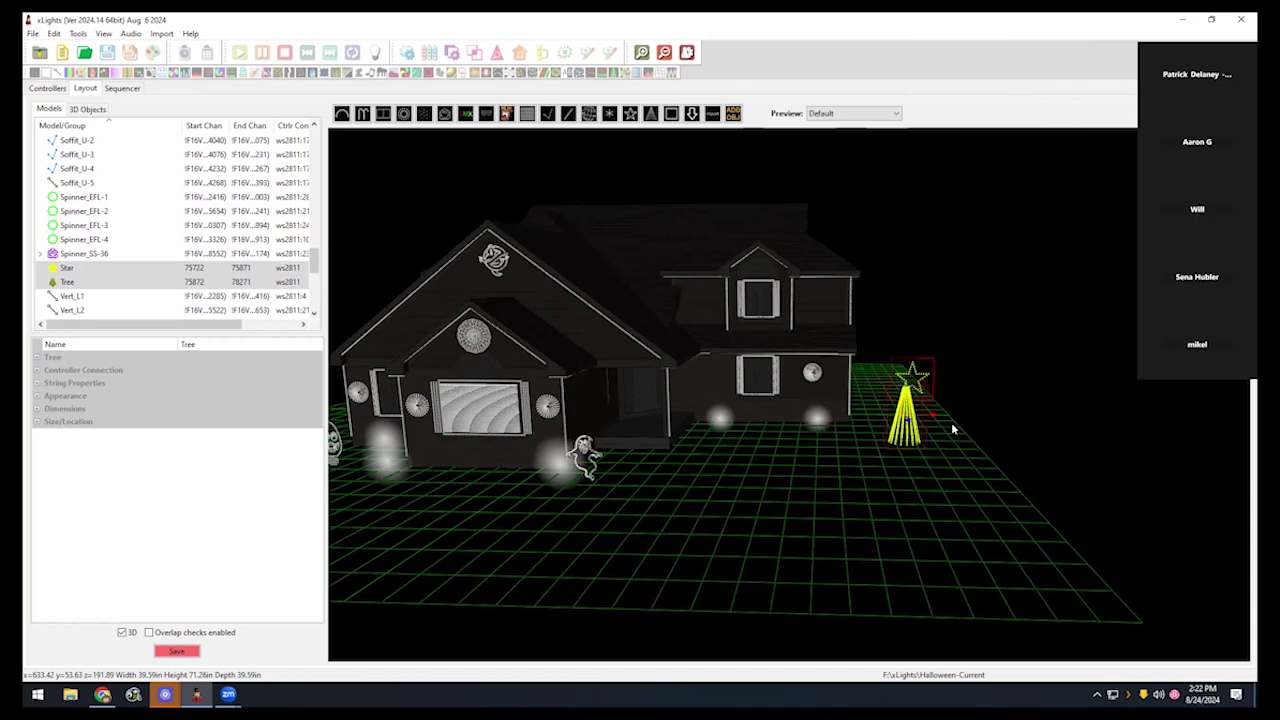
pyautogui.moveTo(922, 420); pyautogui.dragTo(926, 425)
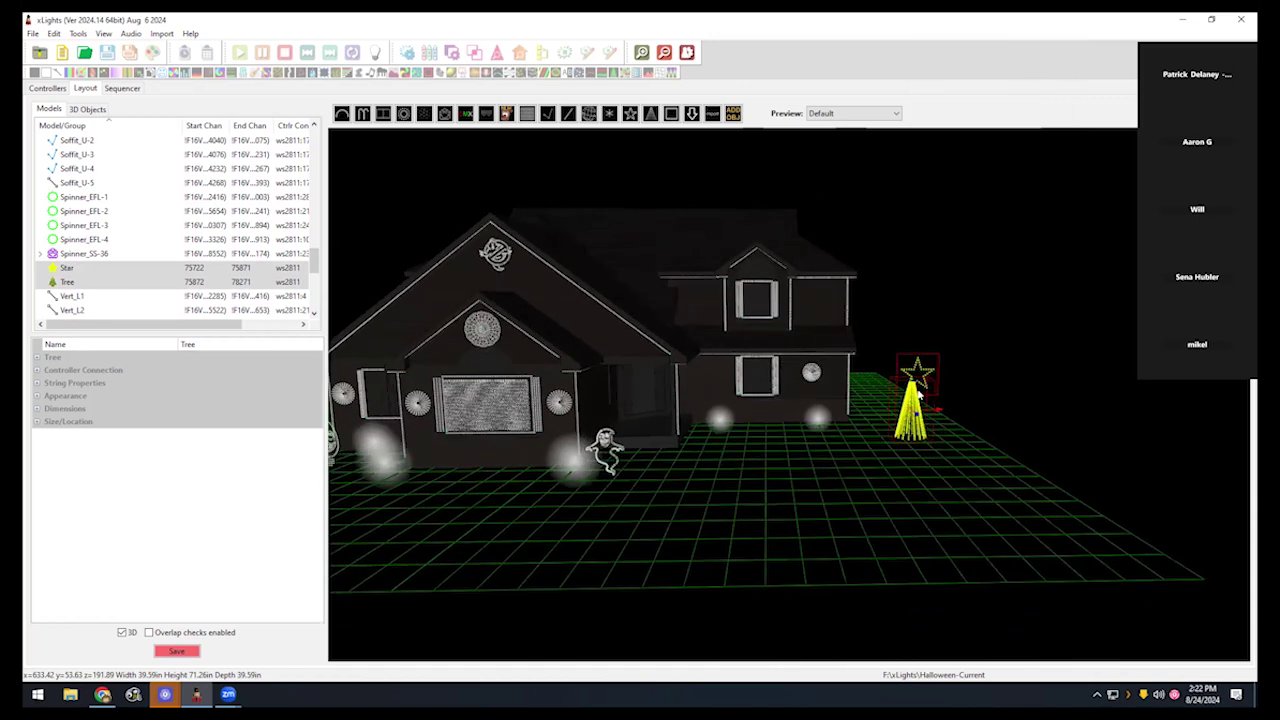
pyautogui.rightClick(918, 394)
pyautogui.click(950, 381)
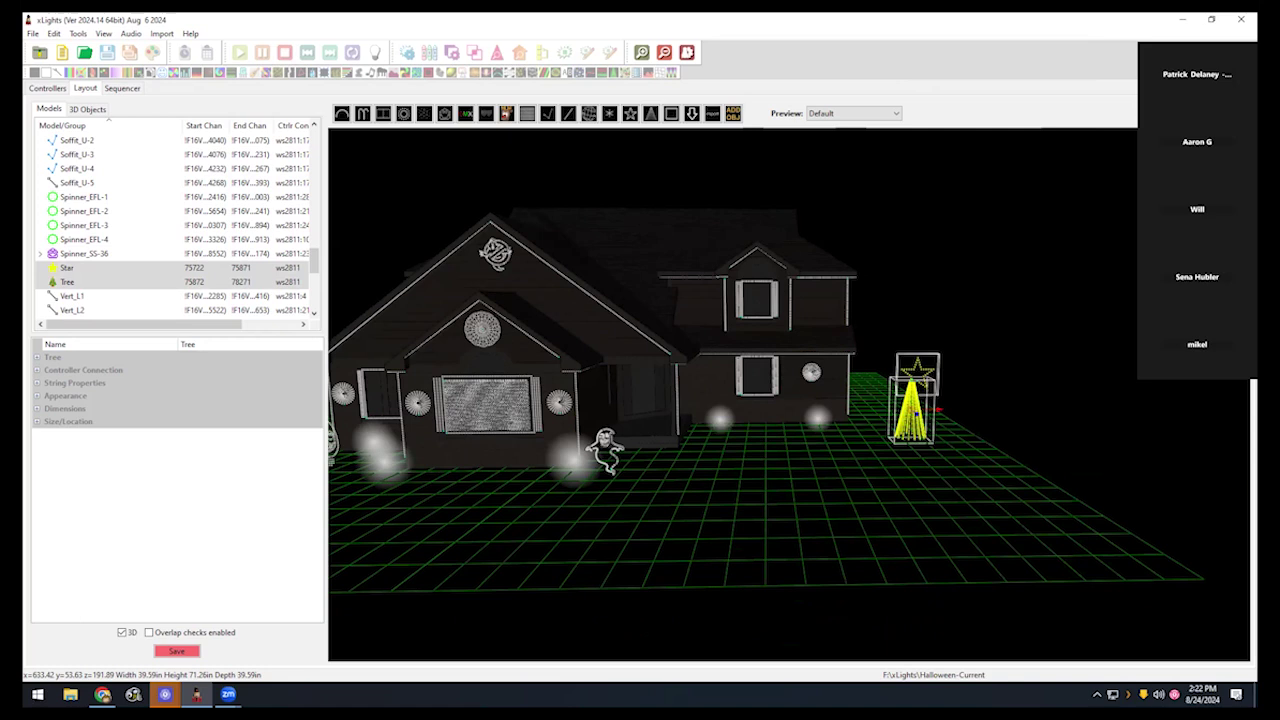
# Open Spinner_EFL-3's SubModels editor, then cancel it without adding any submodels
pyautogui.click(687, 494)
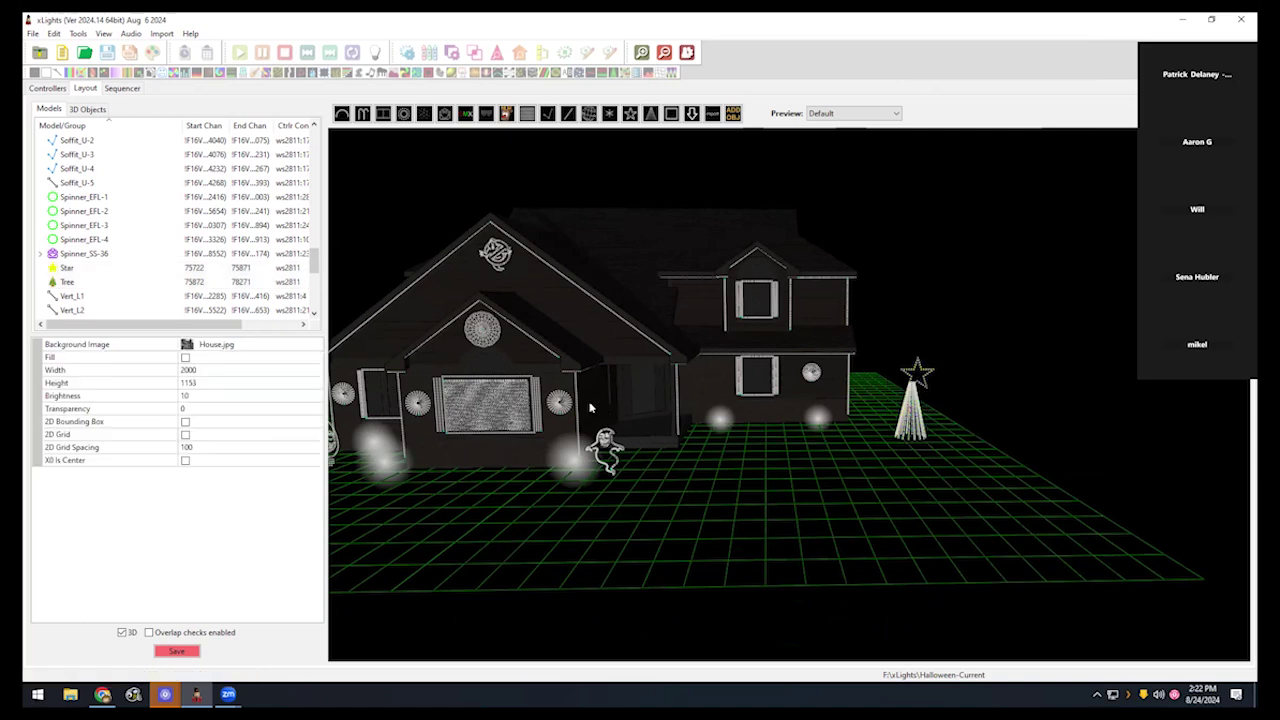
pyautogui.click(551, 407)
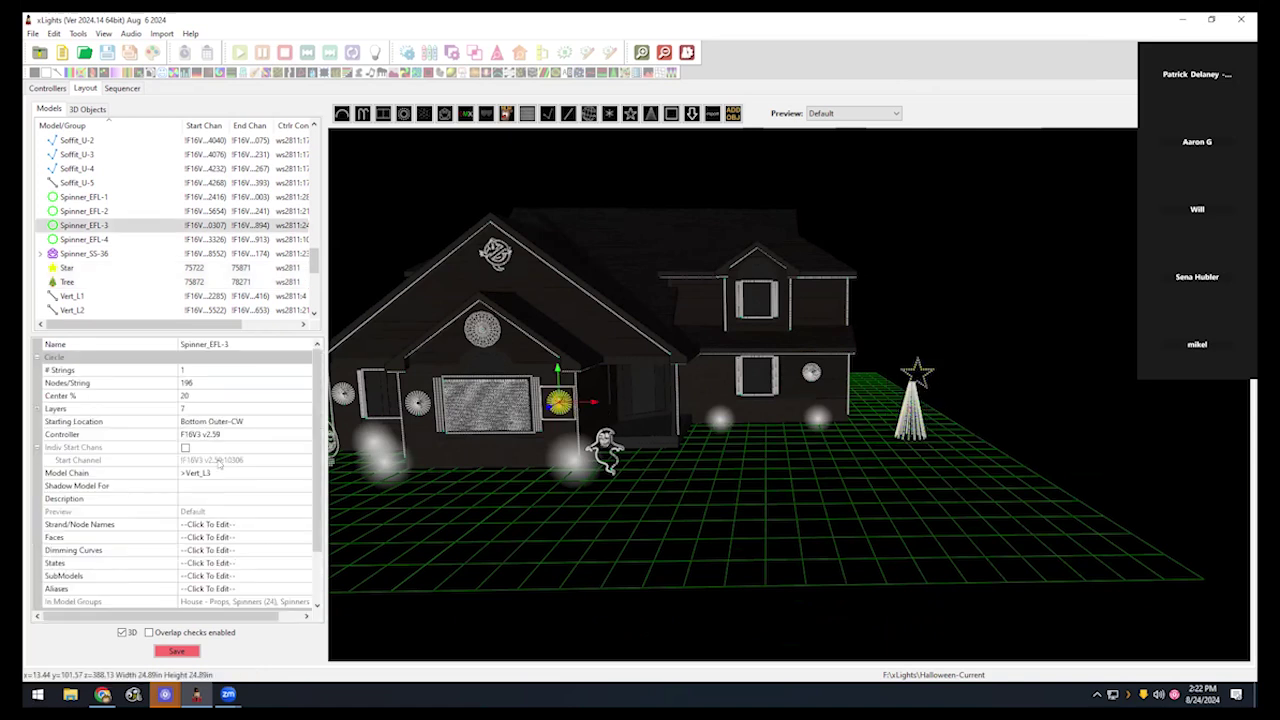
pyautogui.moveTo(403, 523); pyautogui.dragTo(379, 526)
pyautogui.click(240, 577)
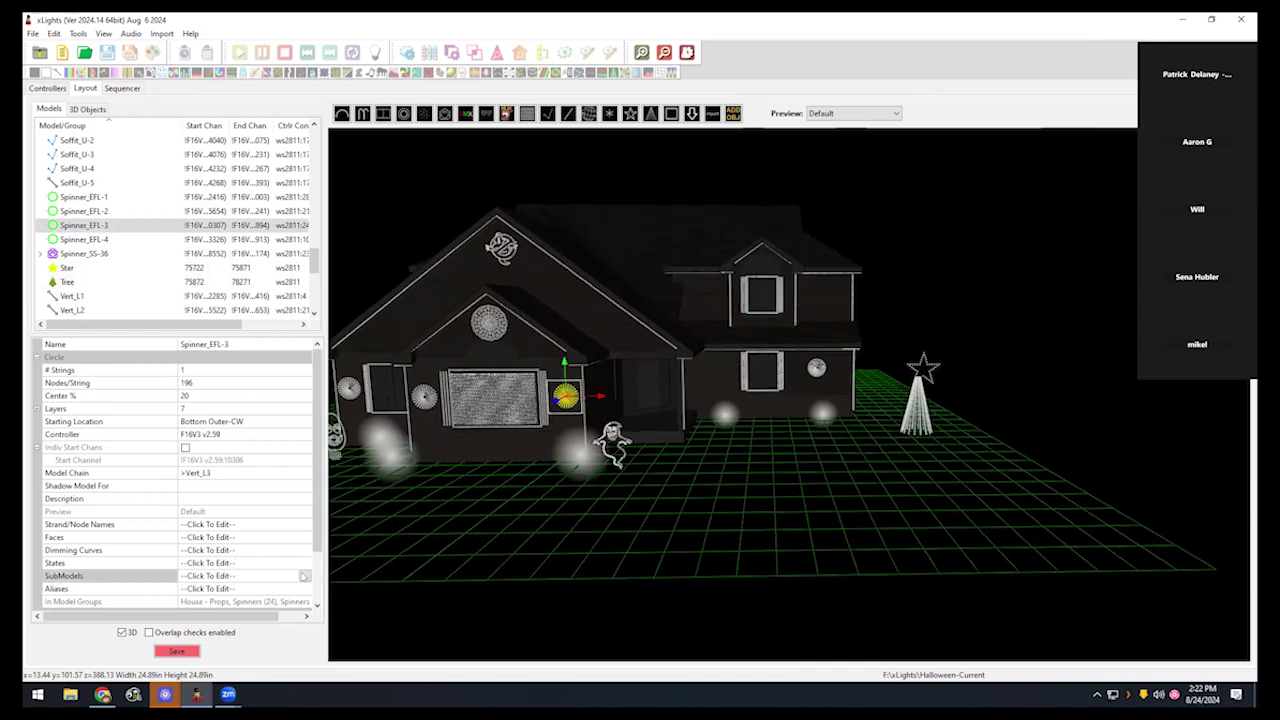
pyautogui.click(304, 576)
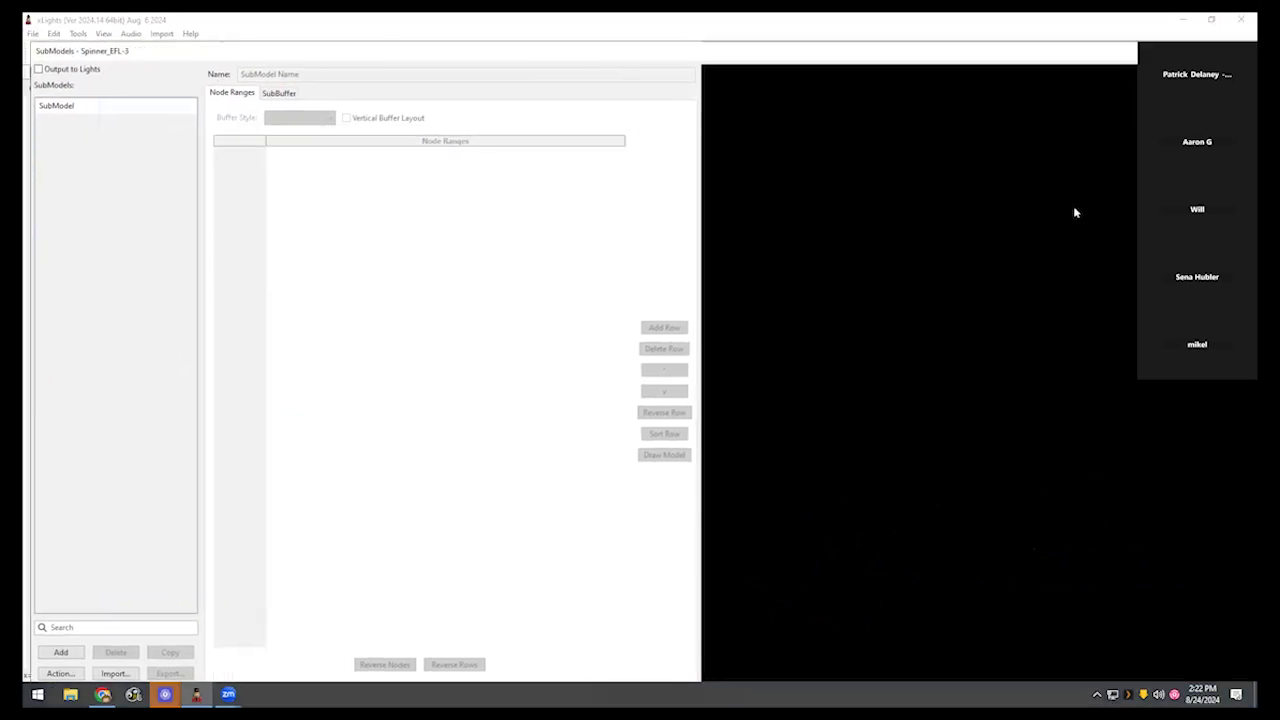
pyautogui.click(635, 667)
pyautogui.click(671, 348)
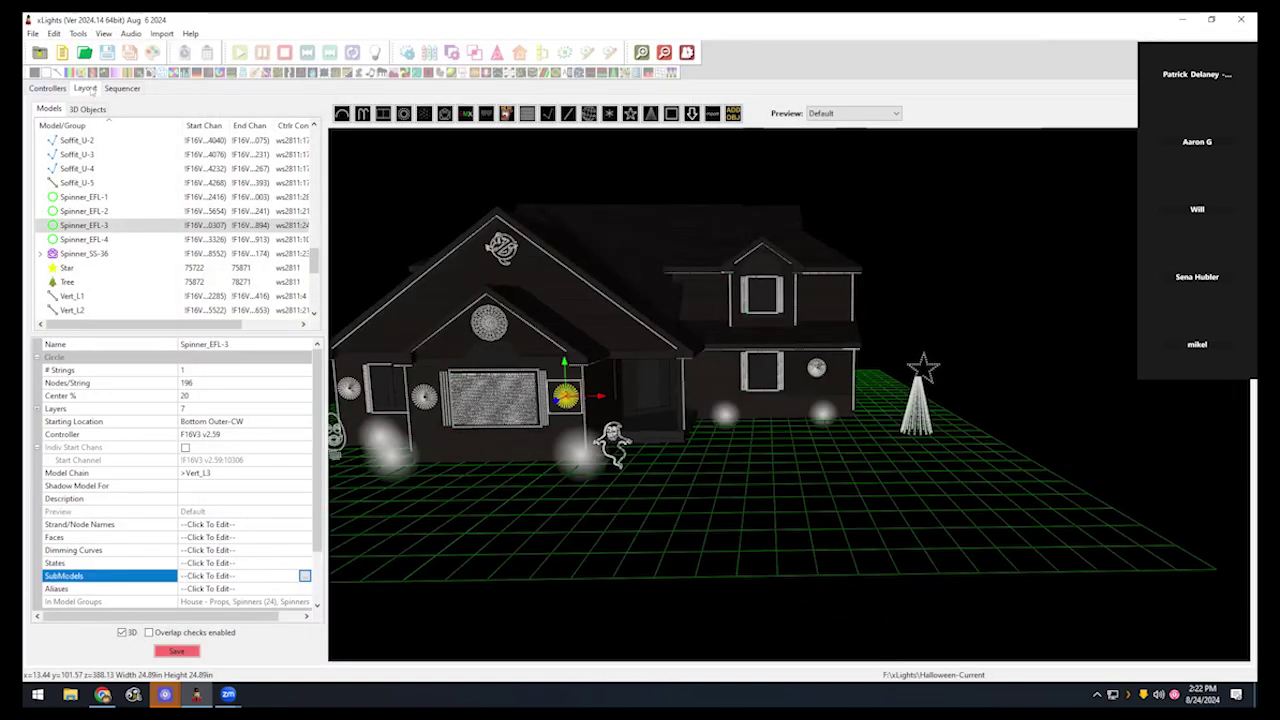
# Set the show directory to Christmas_2024 without saving Halloween changes, and view its layout
pyautogui.click(47, 88)
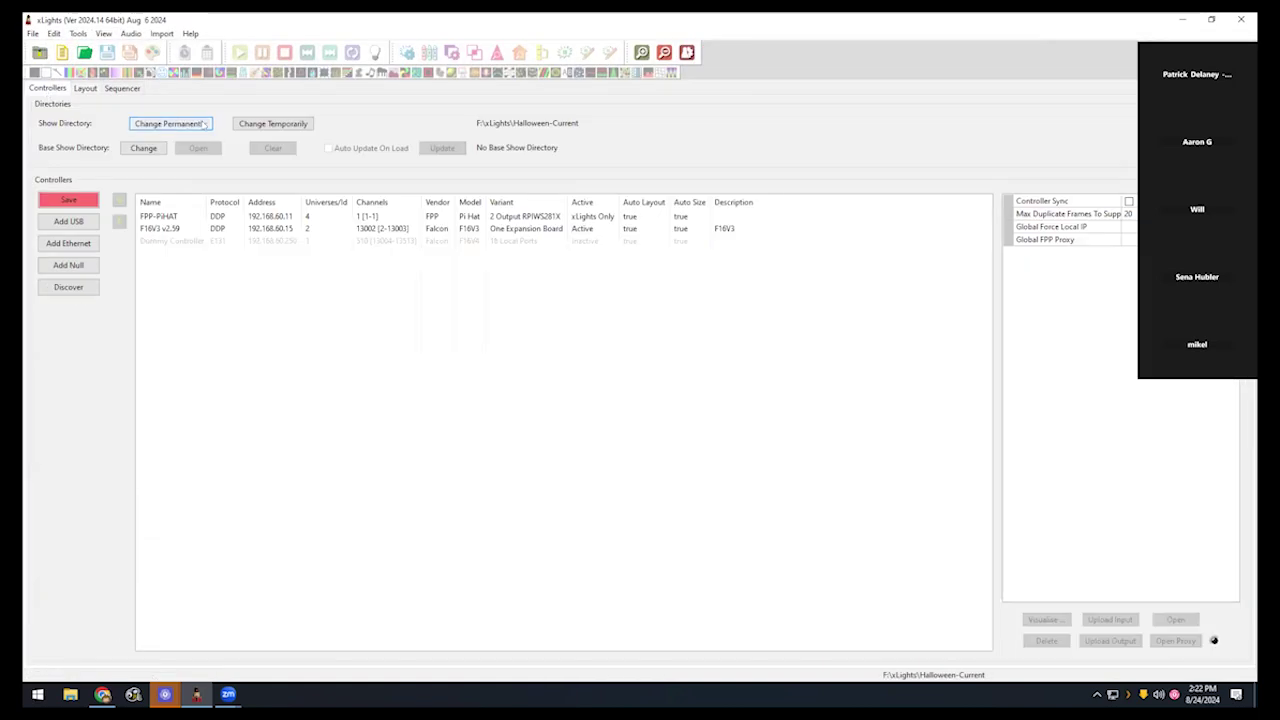
pyautogui.click(200, 123)
pyautogui.click(217, 71)
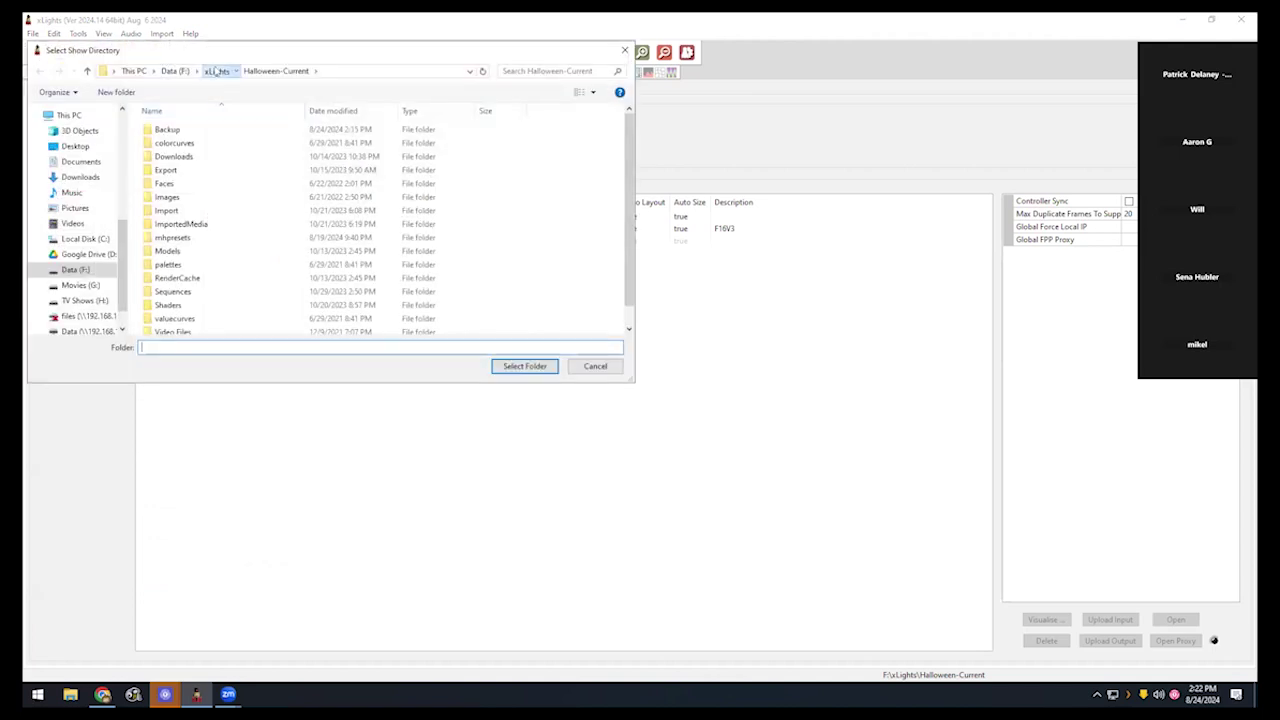
pyautogui.click(200, 197)
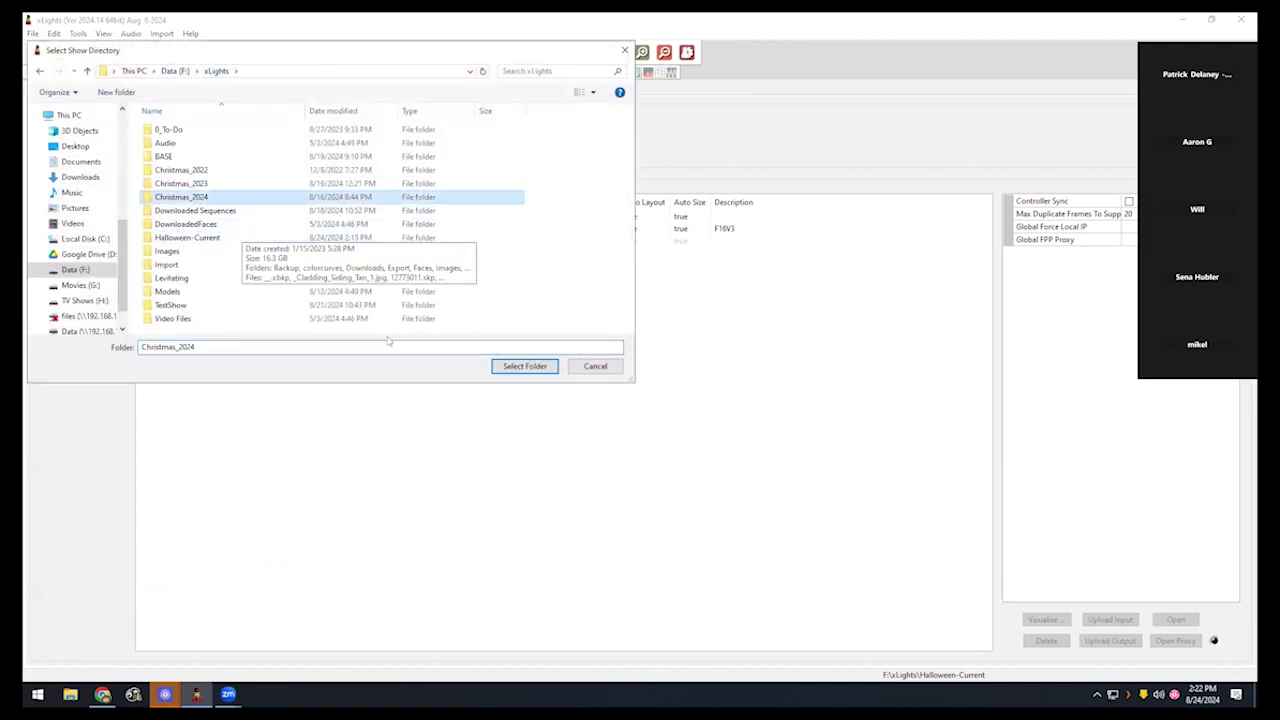
pyautogui.click(540, 368)
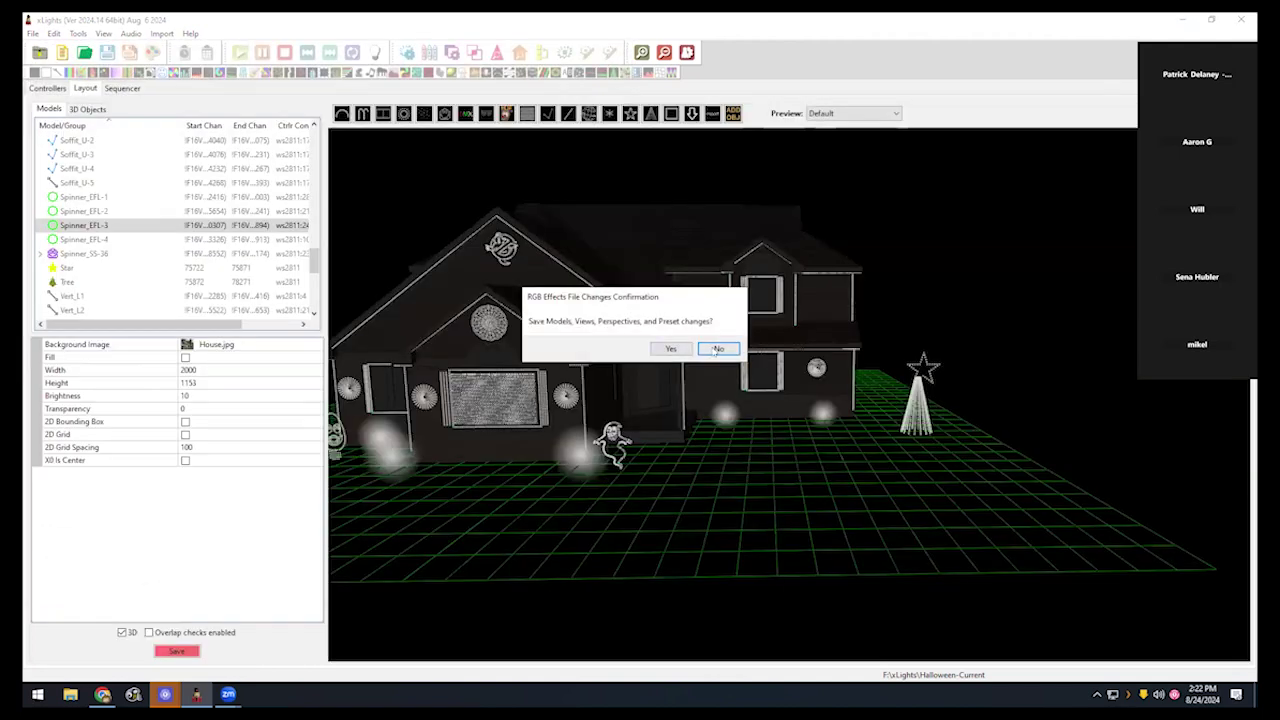
pyautogui.click(716, 348)
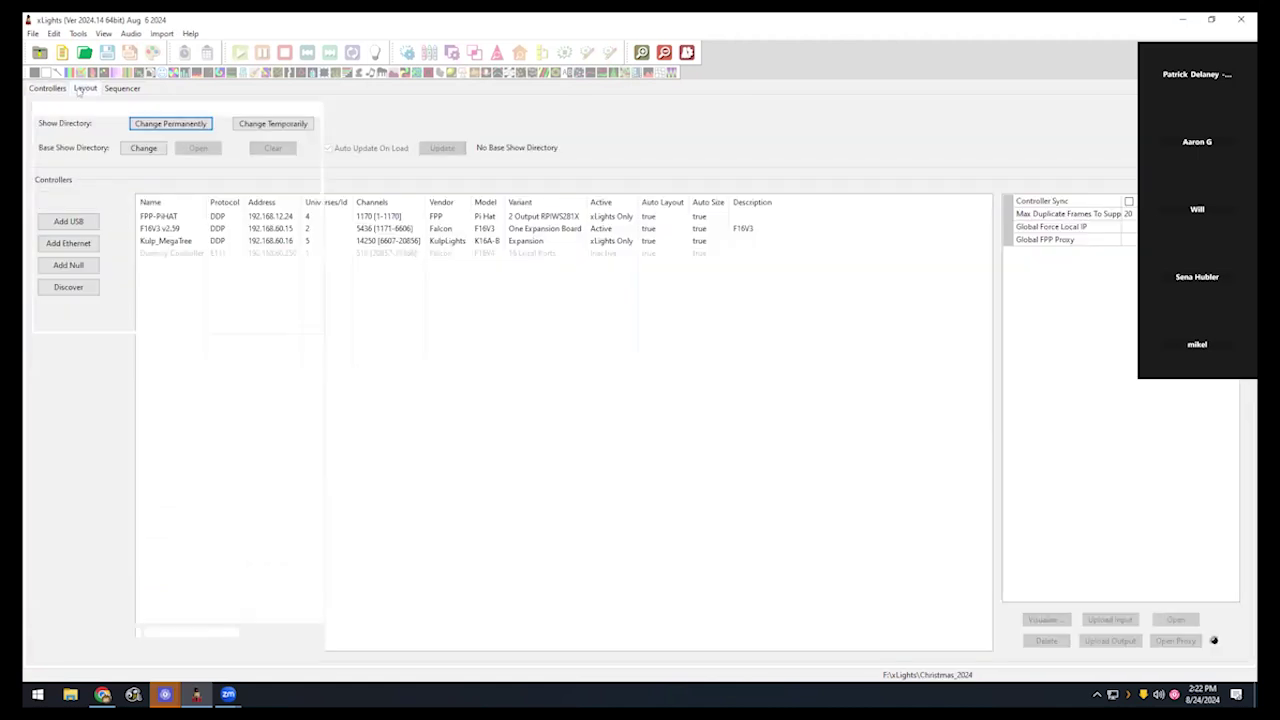
pyautogui.click(84, 88)
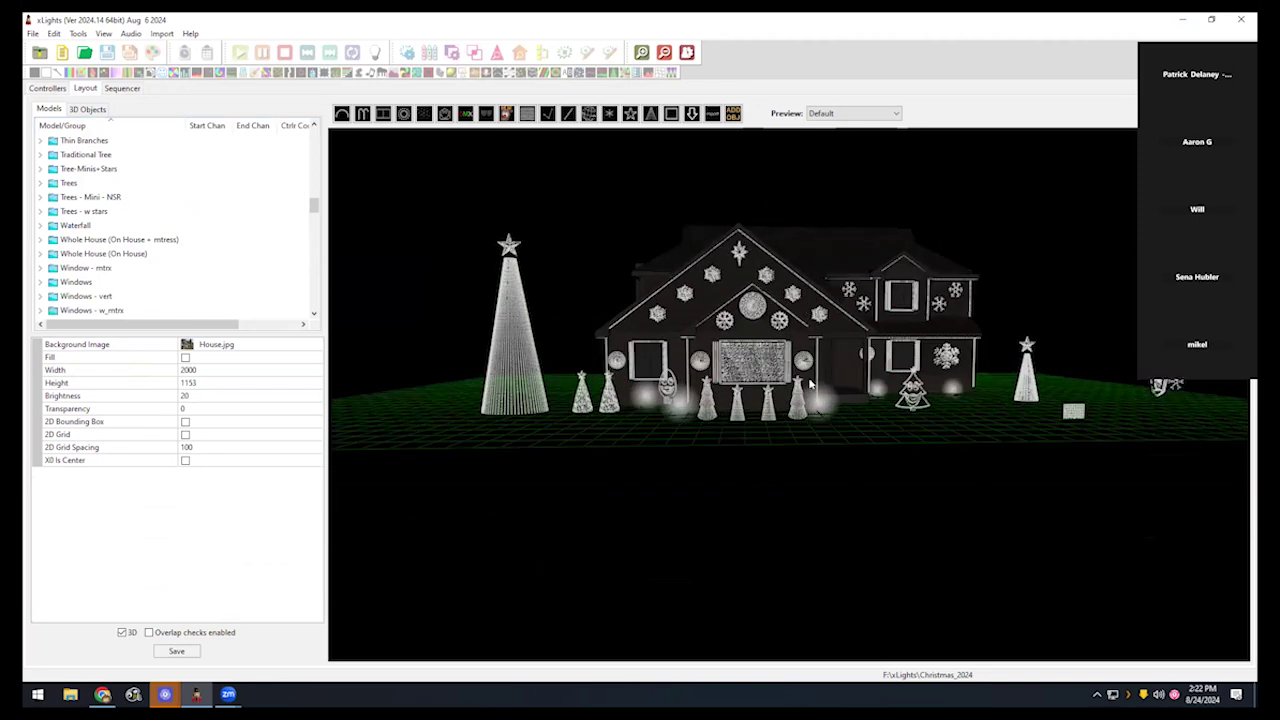
pyautogui.click(800, 352)
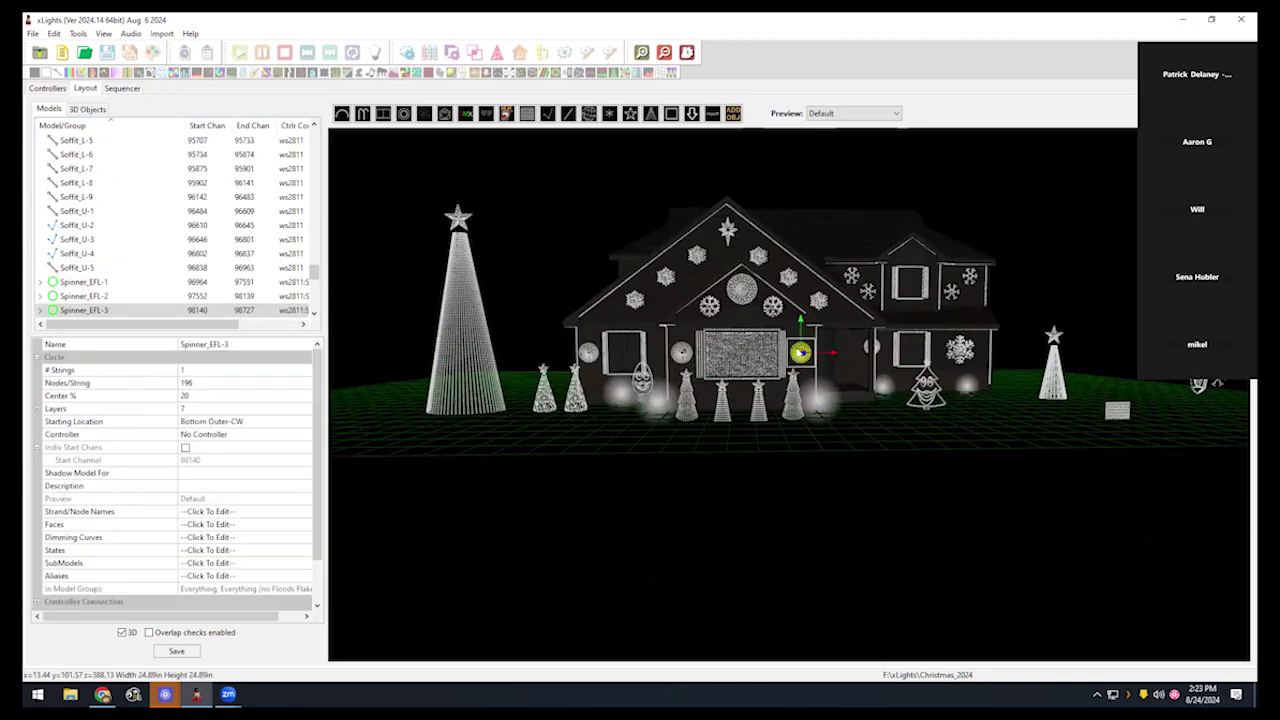
pyautogui.click(226, 564)
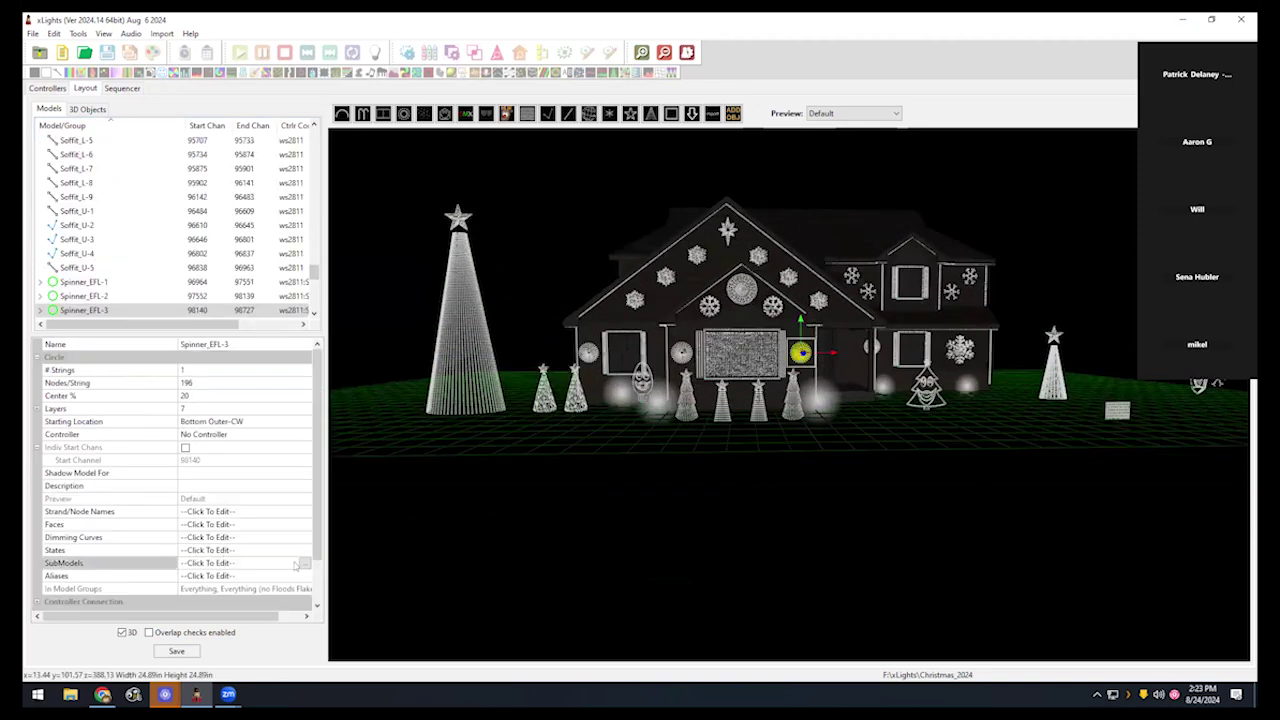
pyautogui.click(304, 564)
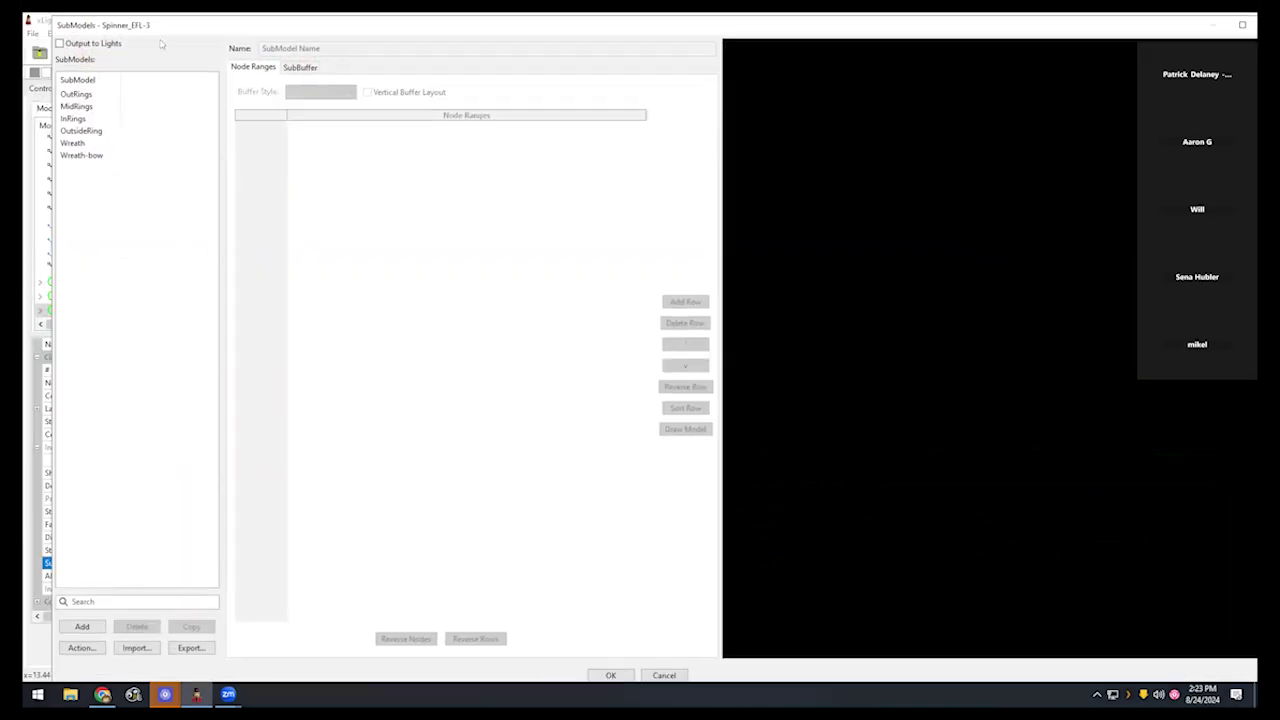
pyautogui.click(66, 96)
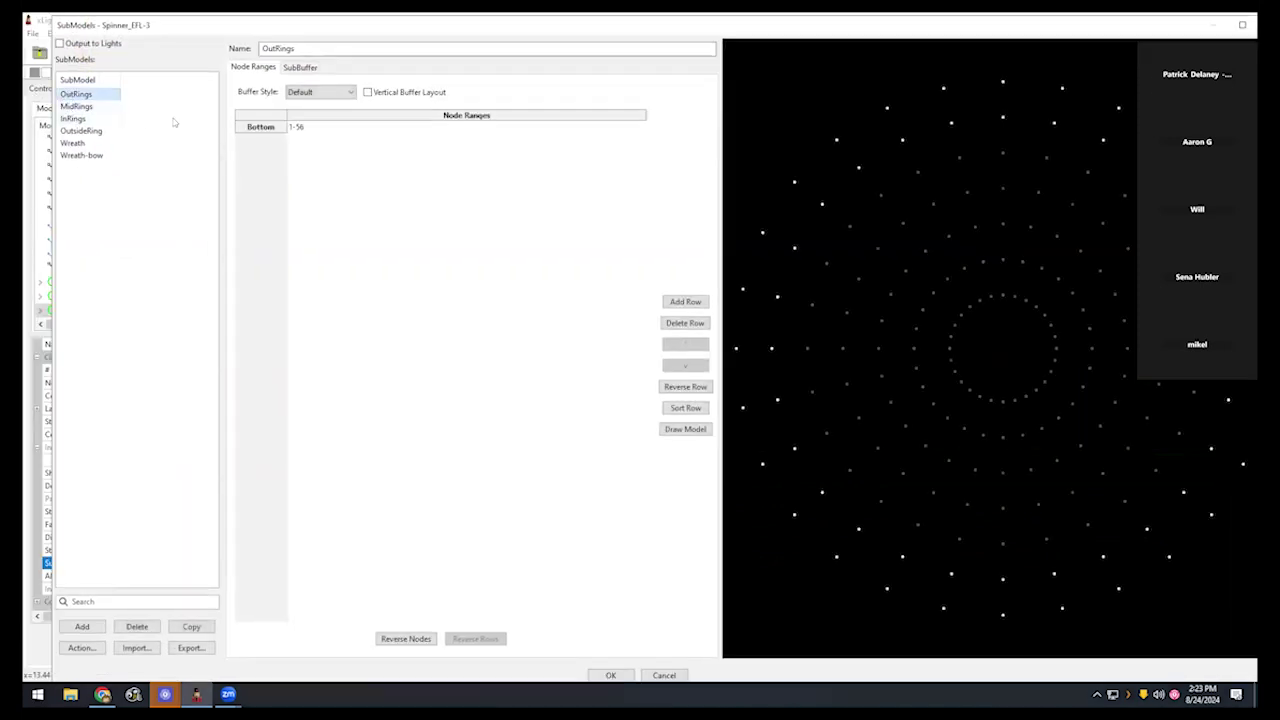
pyautogui.doubleClick(1044, 28)
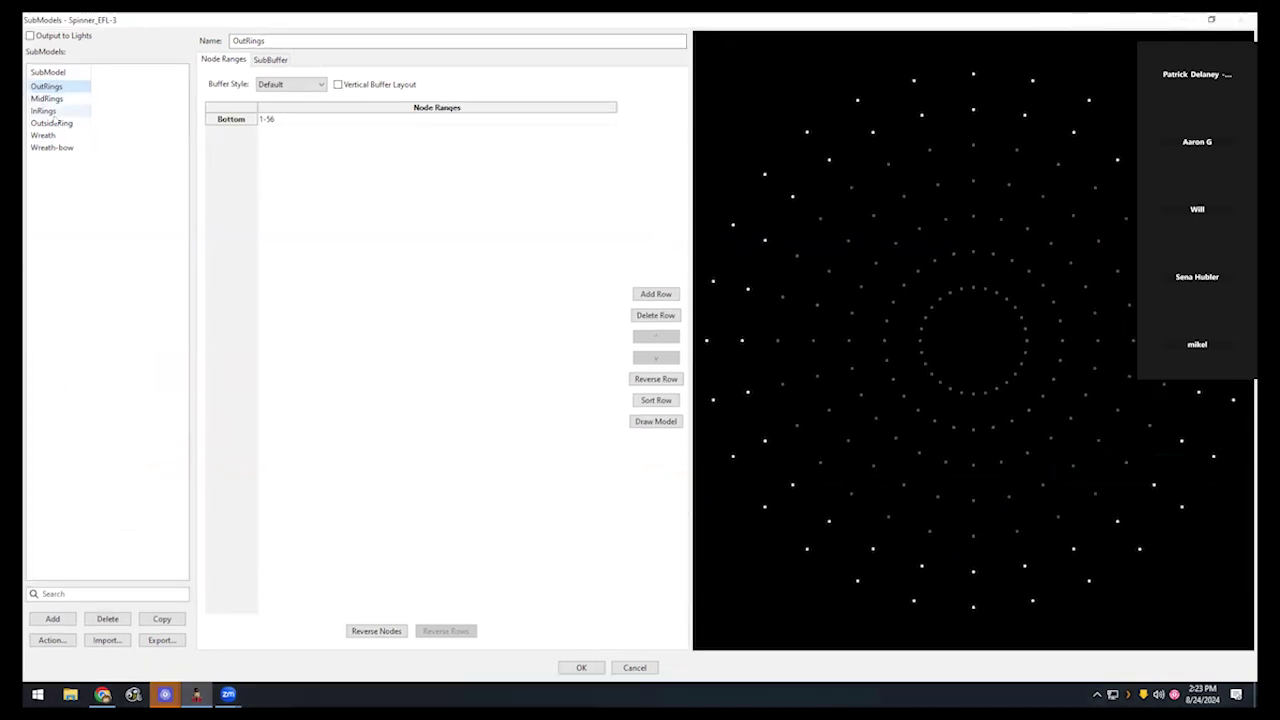
pyautogui.click(60, 135)
pyautogui.click(58, 147)
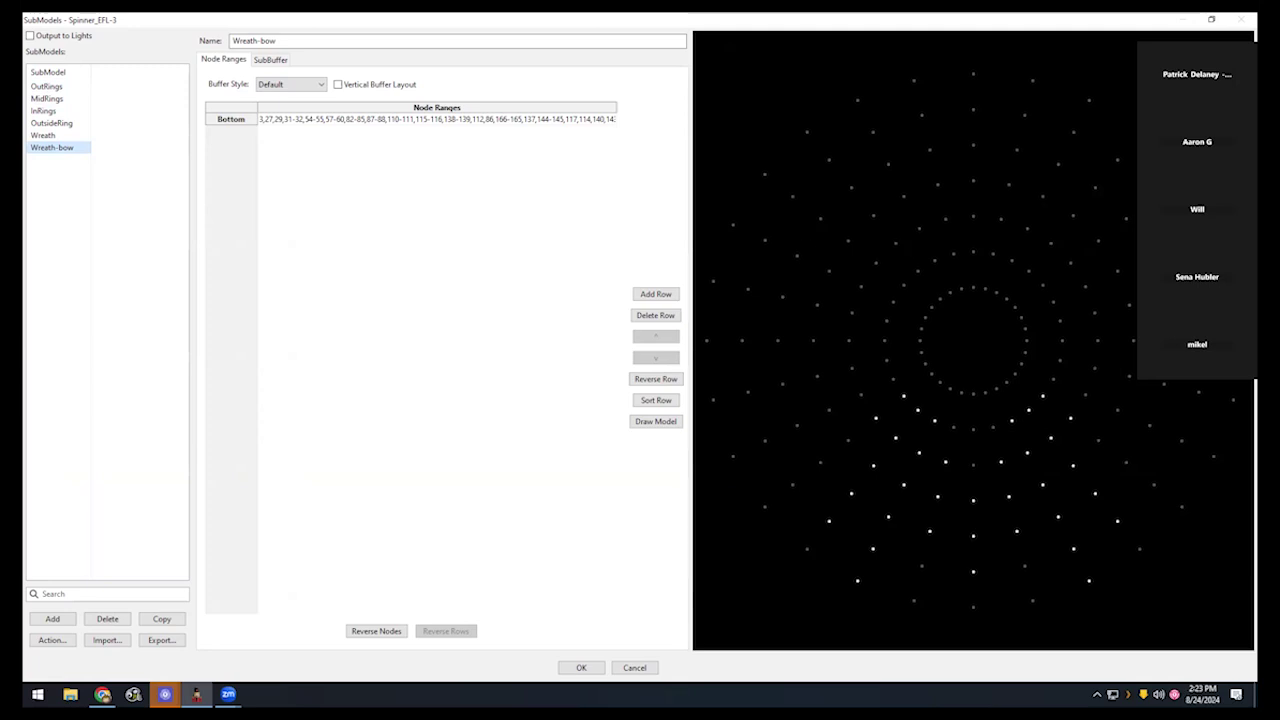
pyautogui.click(644, 668)
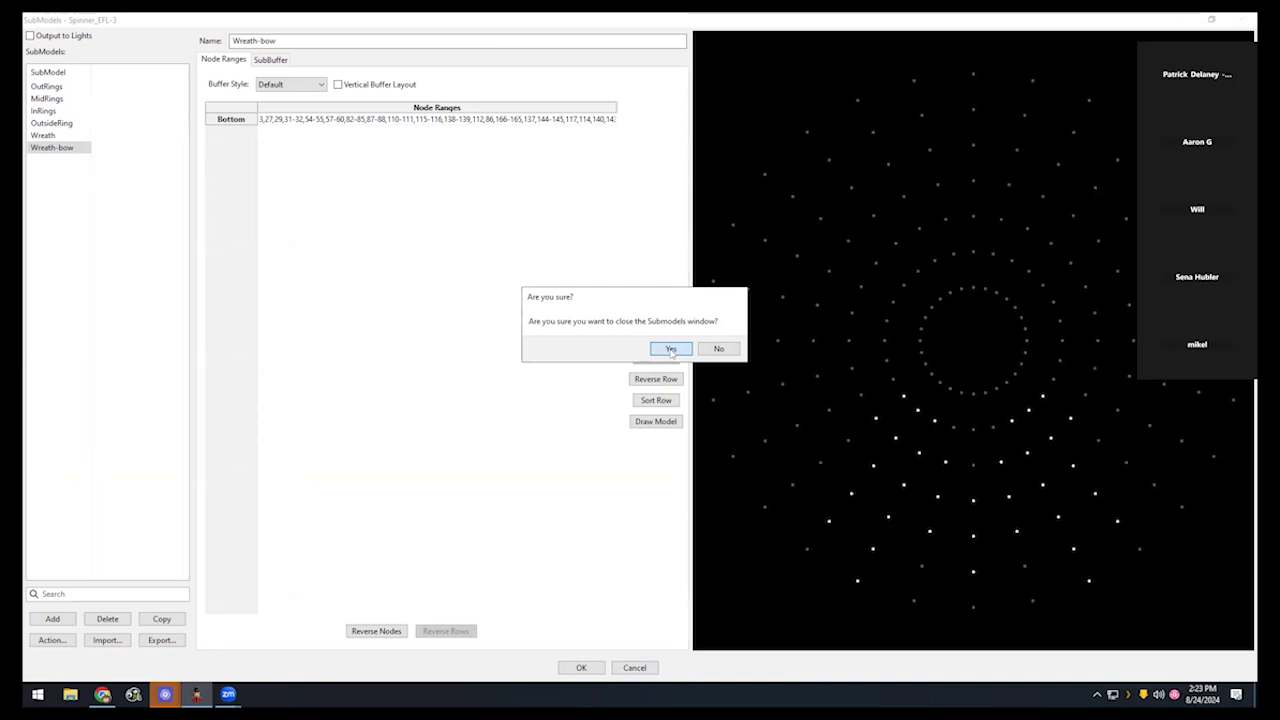
pyautogui.click(670, 349)
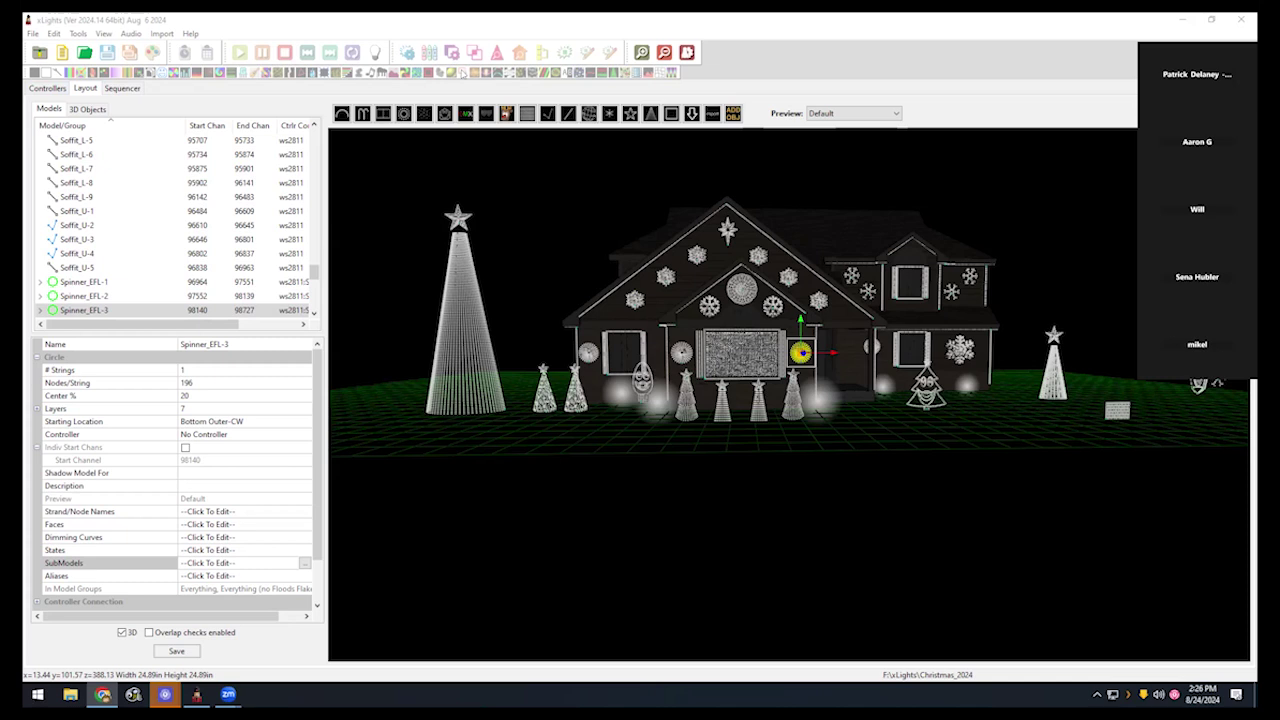
pyautogui.click(532, 225)
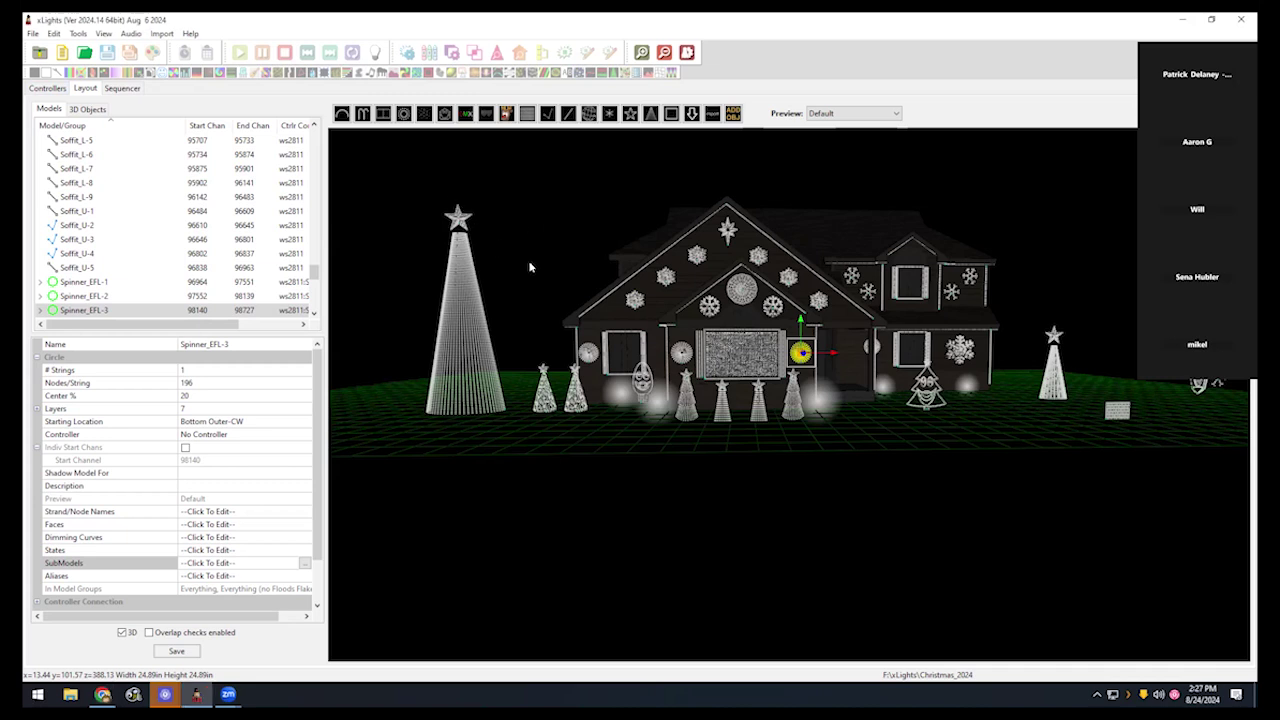
pyautogui.click(530, 267)
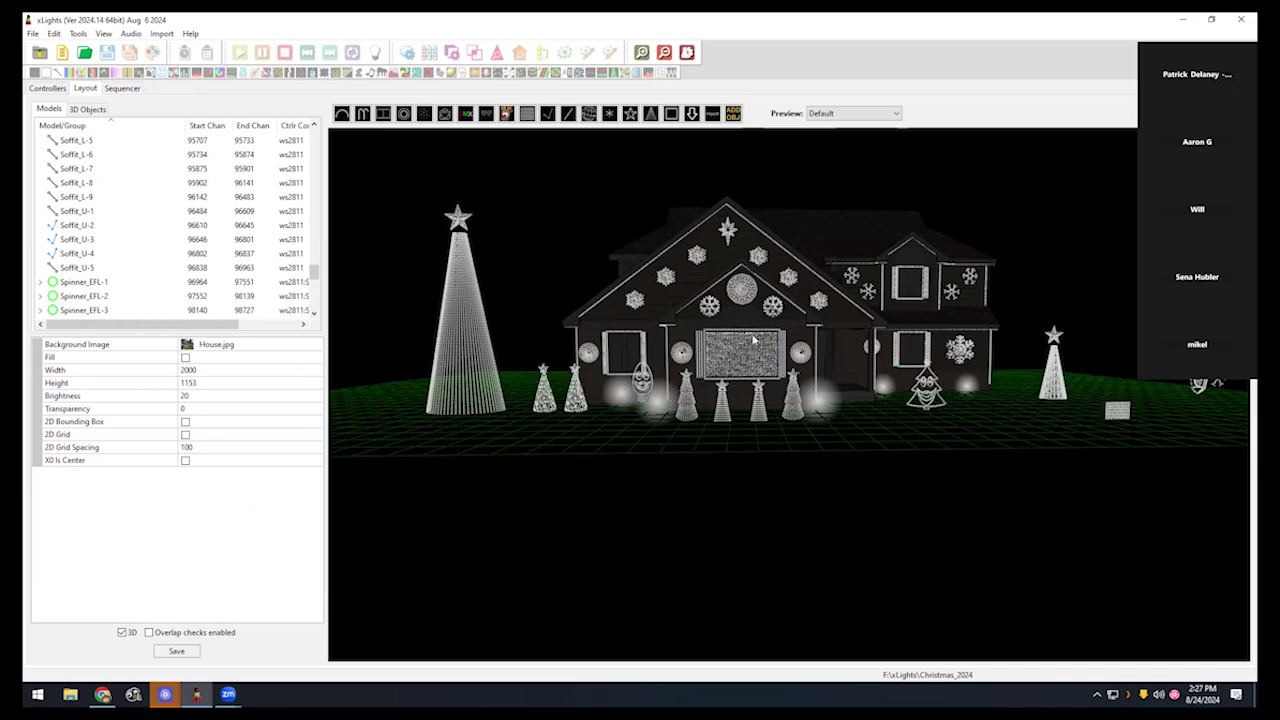
pyautogui.click(697, 347)
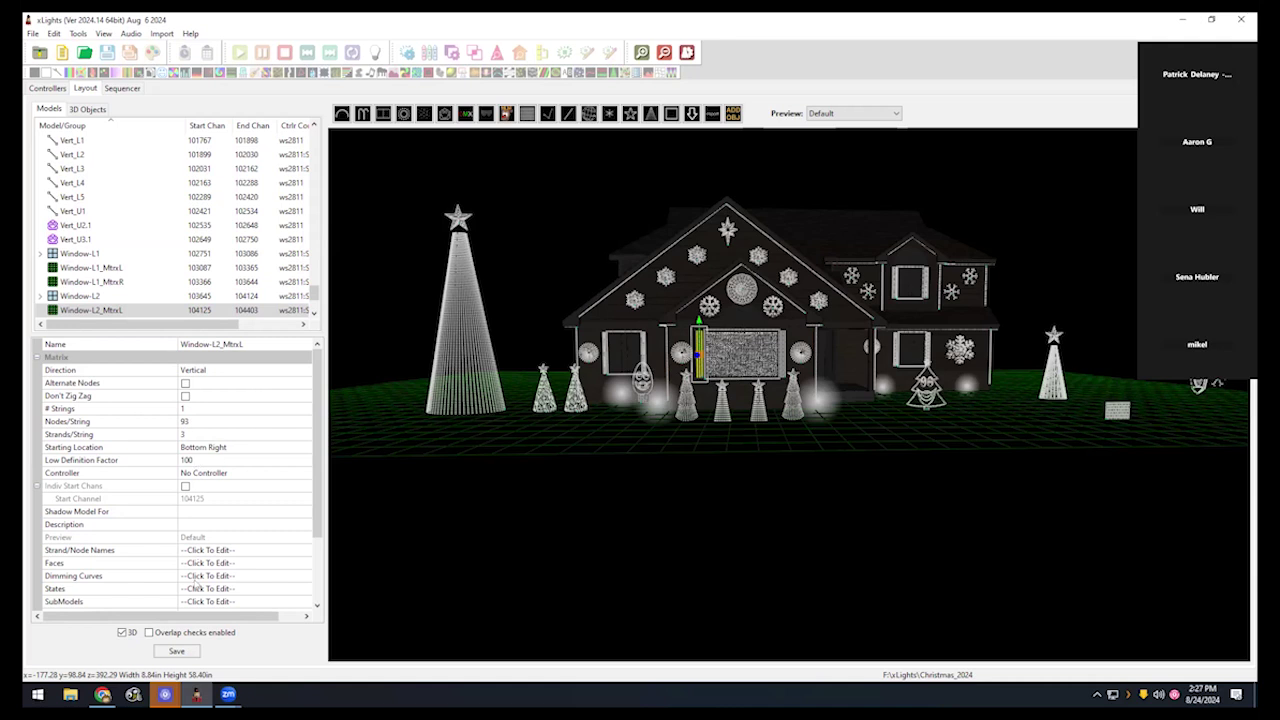
pyautogui.click(228, 600)
pyautogui.click(305, 602)
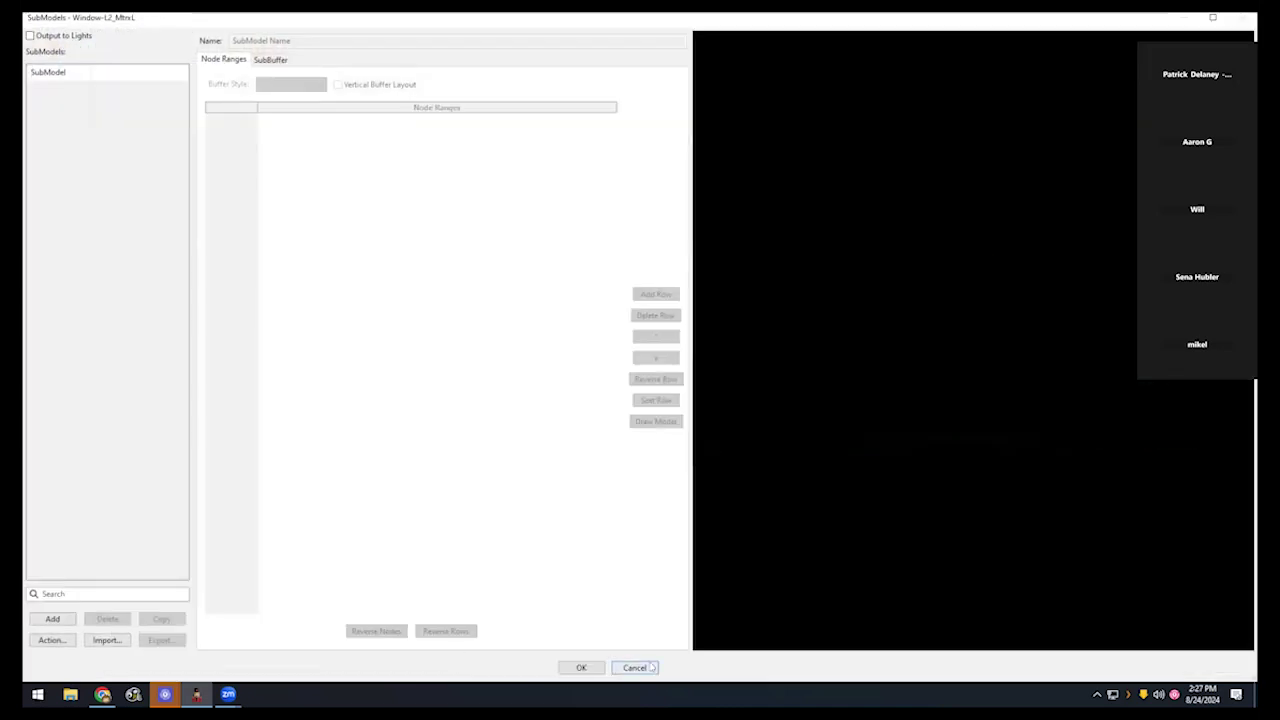
pyautogui.click(640, 668)
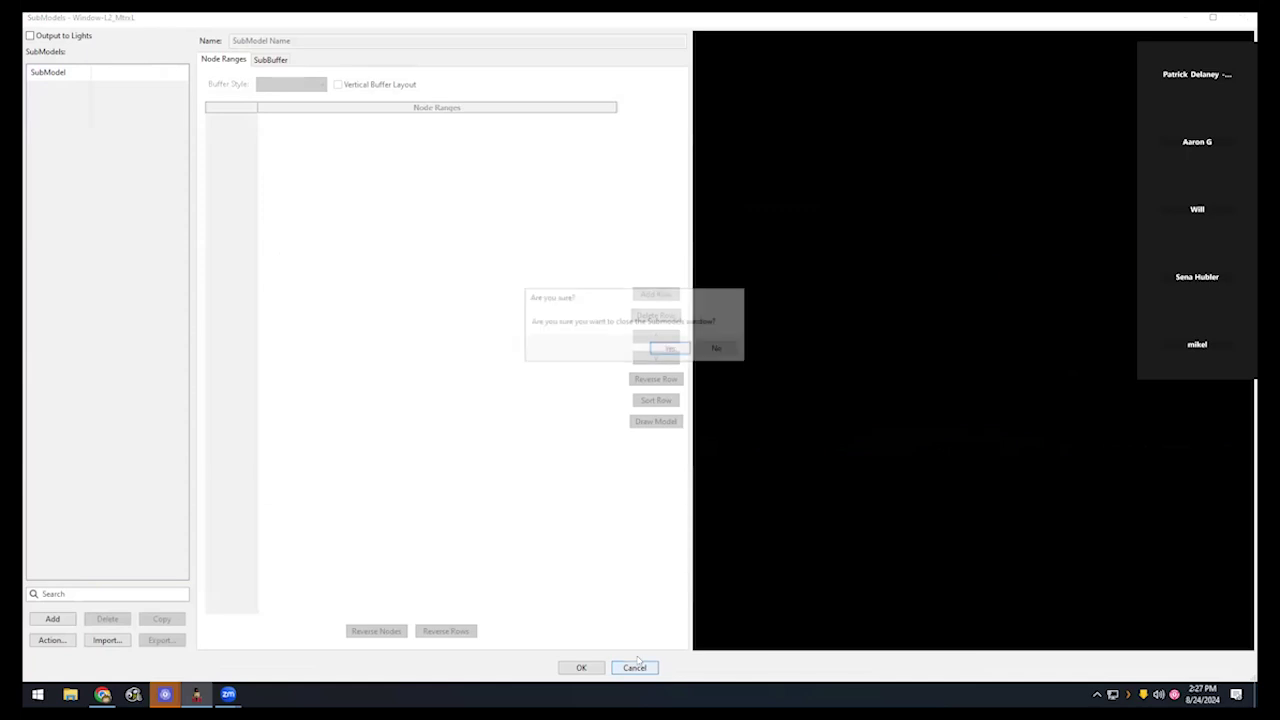
pyautogui.click(671, 349)
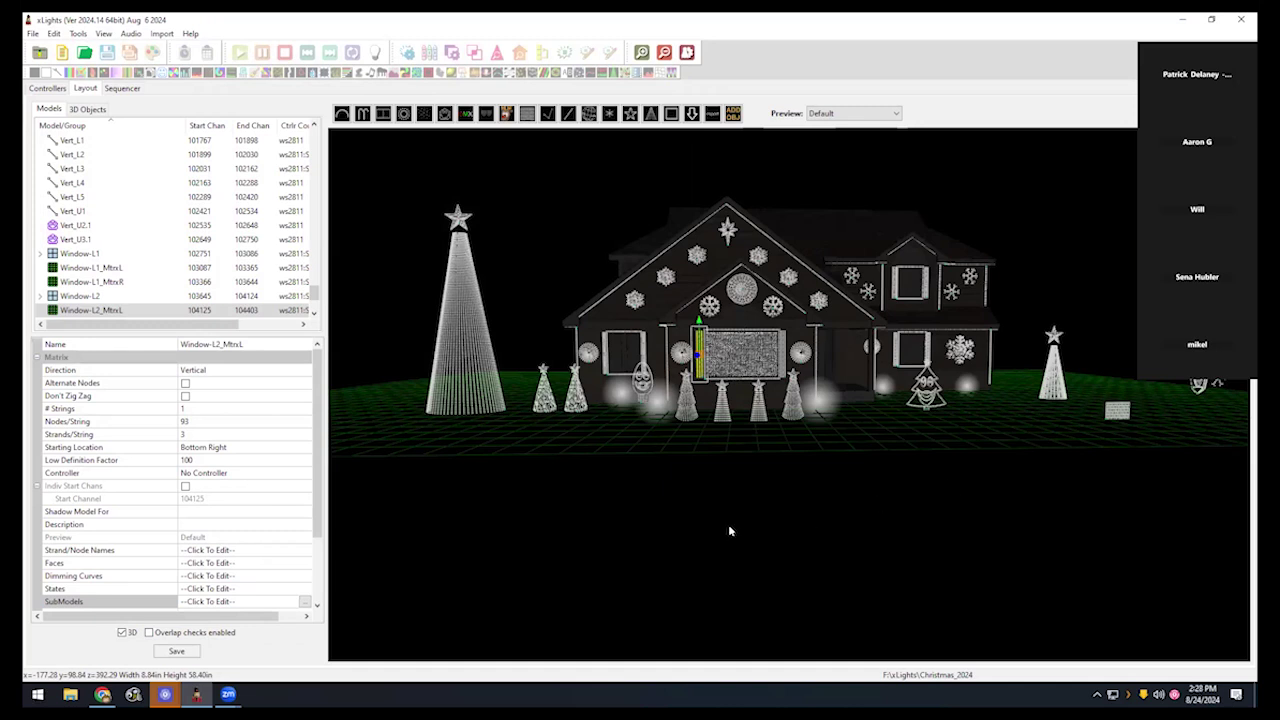
pyautogui.click(763, 448)
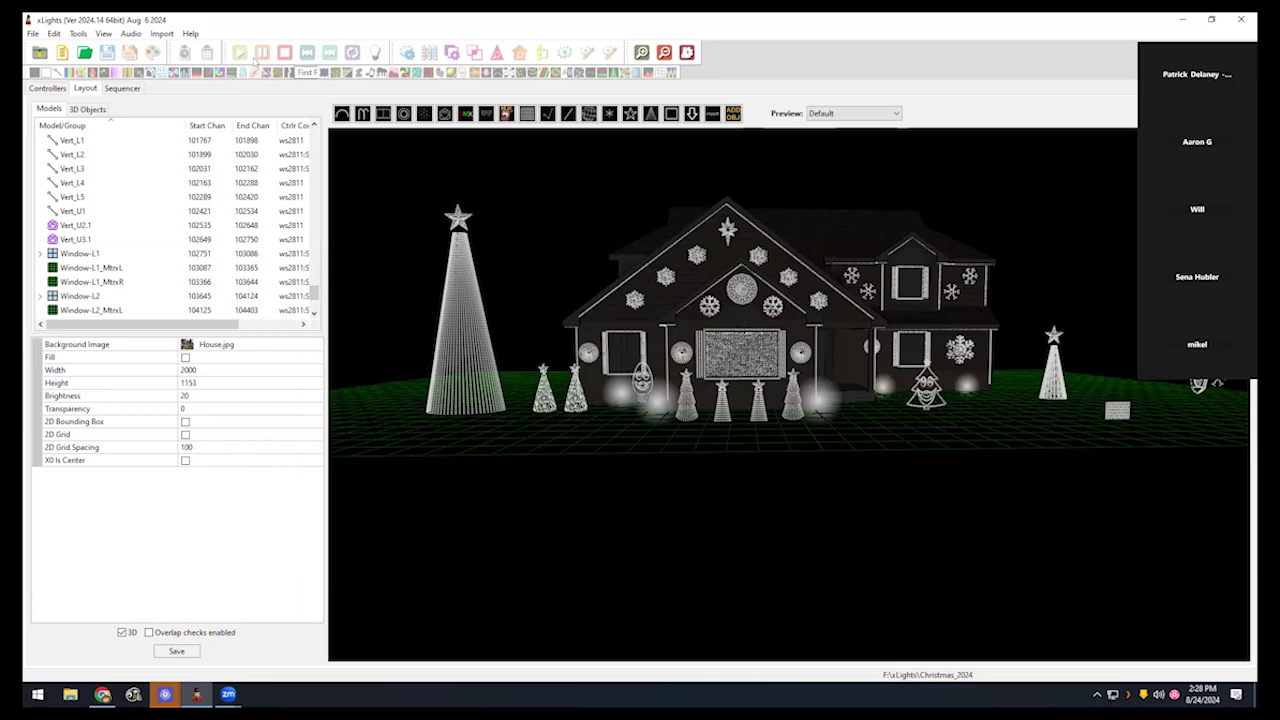
pyautogui.click(102, 694)
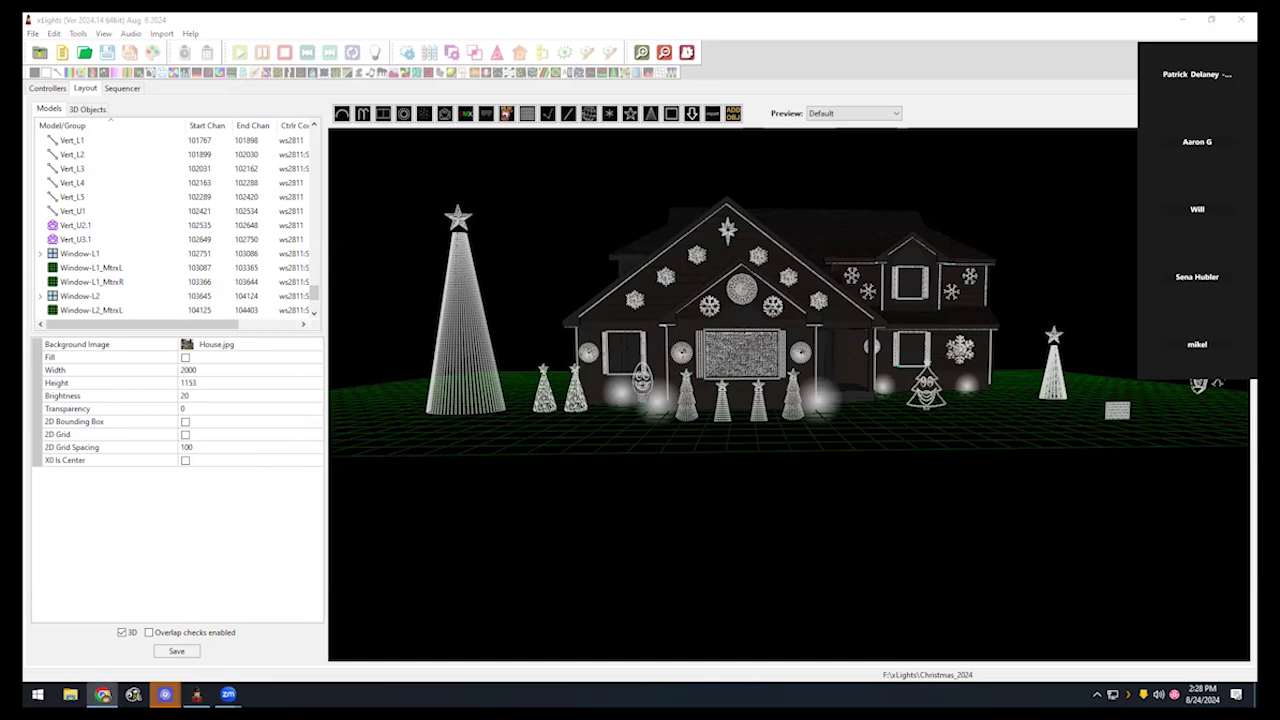
# Open SnowFlake-7.2's empty SubModels editor and cancel out of it
pyautogui.click(850, 527)
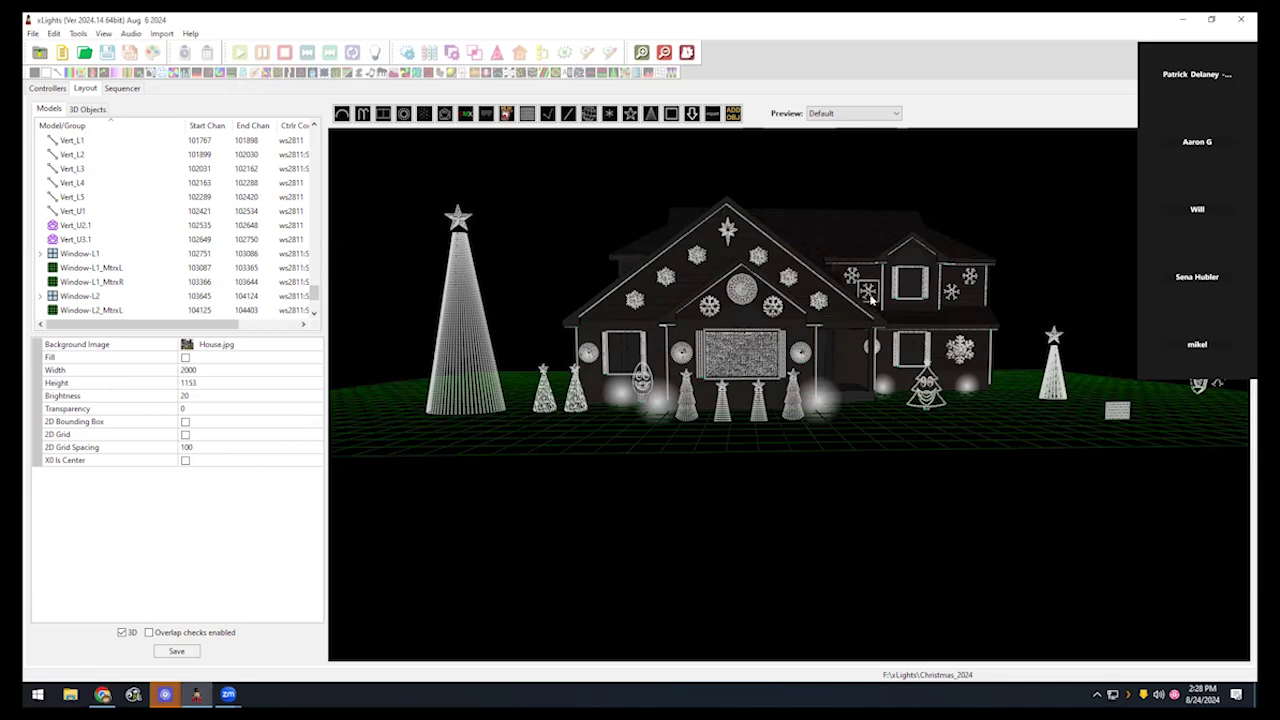
pyautogui.click(871, 297)
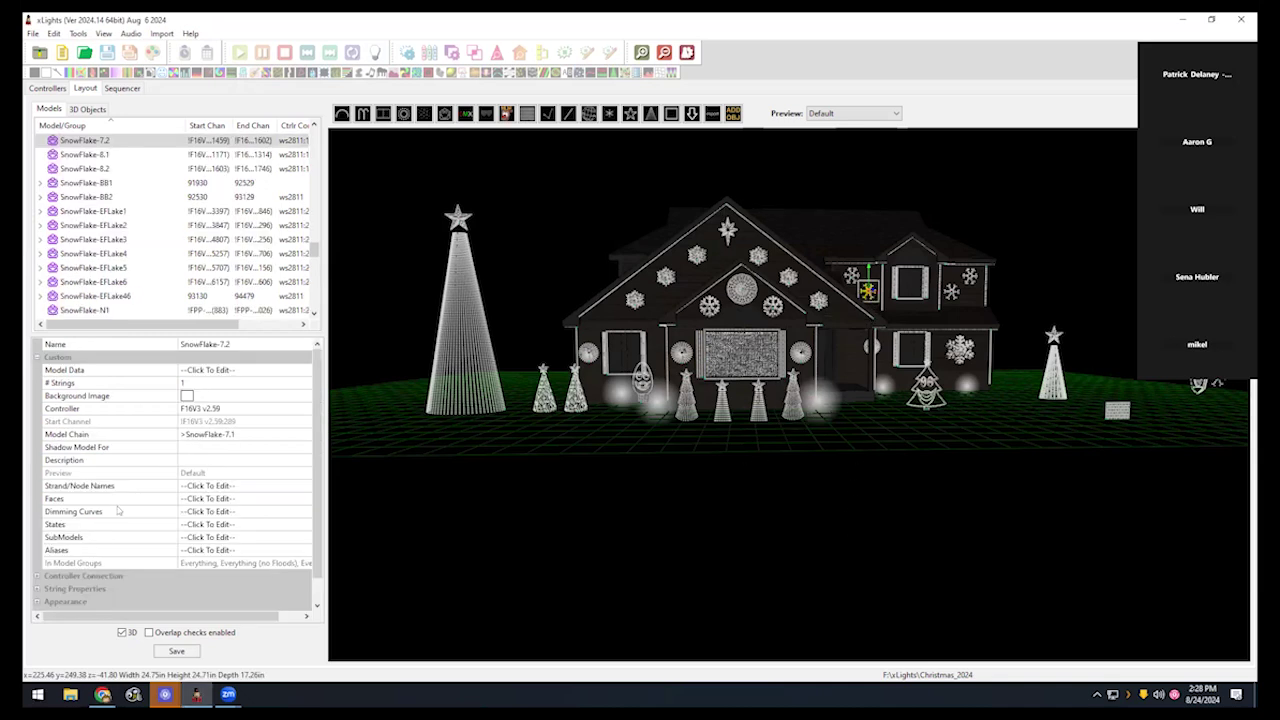
pyautogui.click(305, 537)
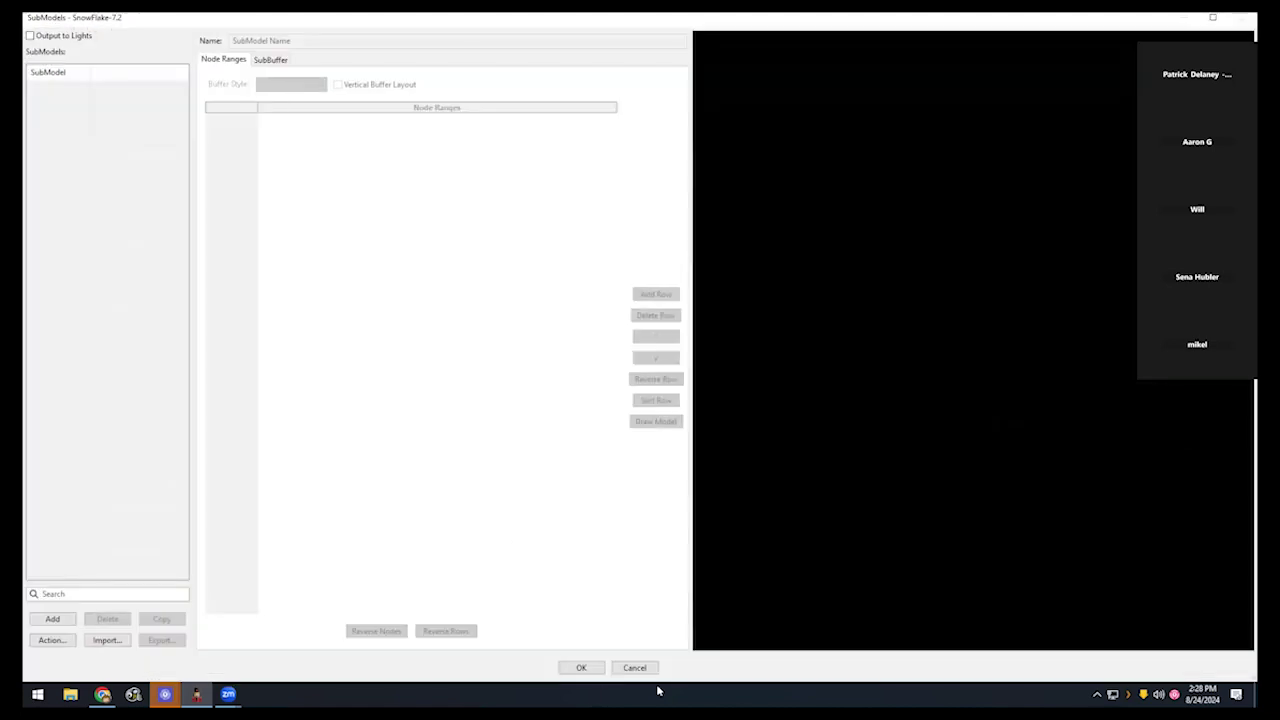
pyautogui.click(634, 667)
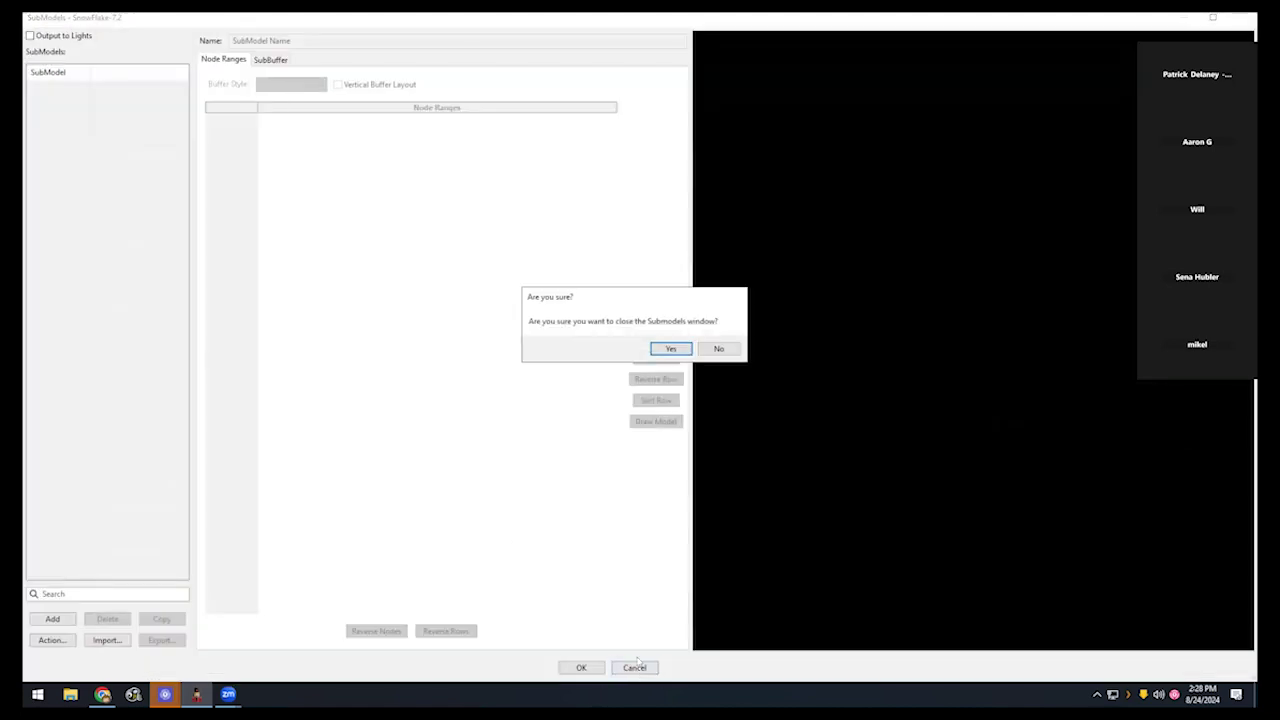
pyautogui.click(724, 350)
pyautogui.click(634, 667)
# Confirm closing the editor, deselect the snowflake, and orbit the house view slightly left
pyautogui.click(682, 349)
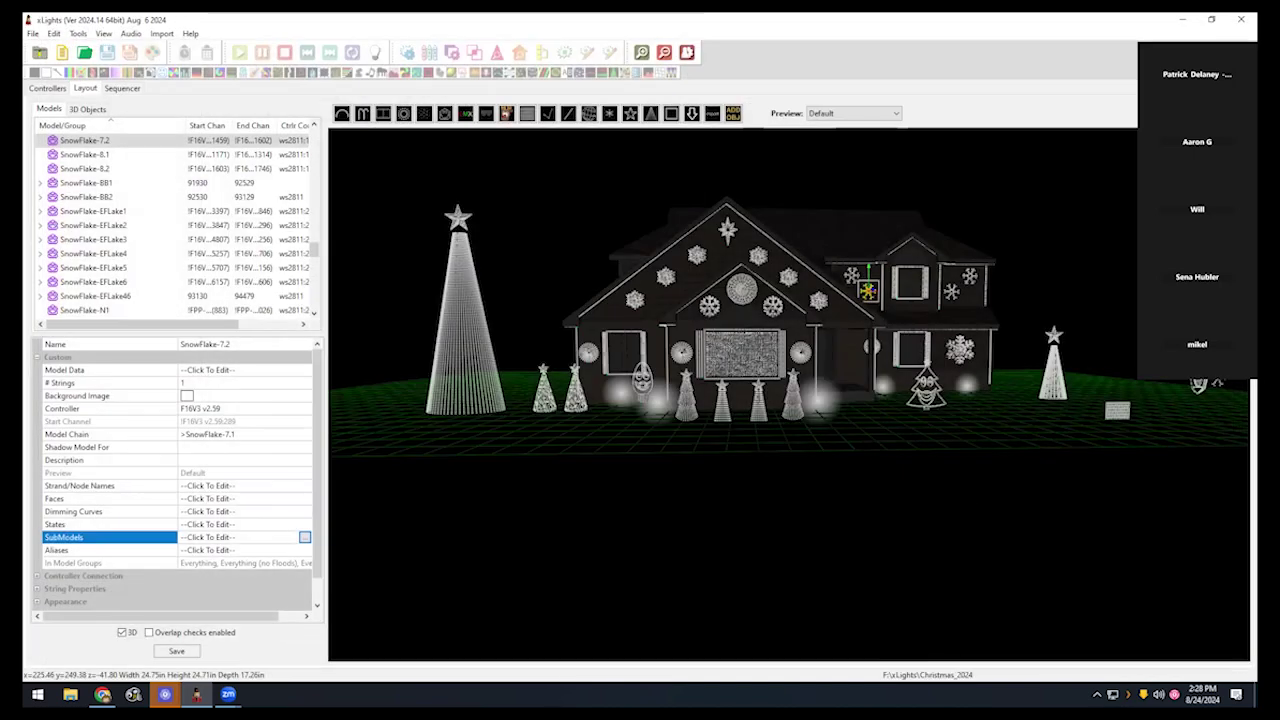
pyautogui.click(871, 444)
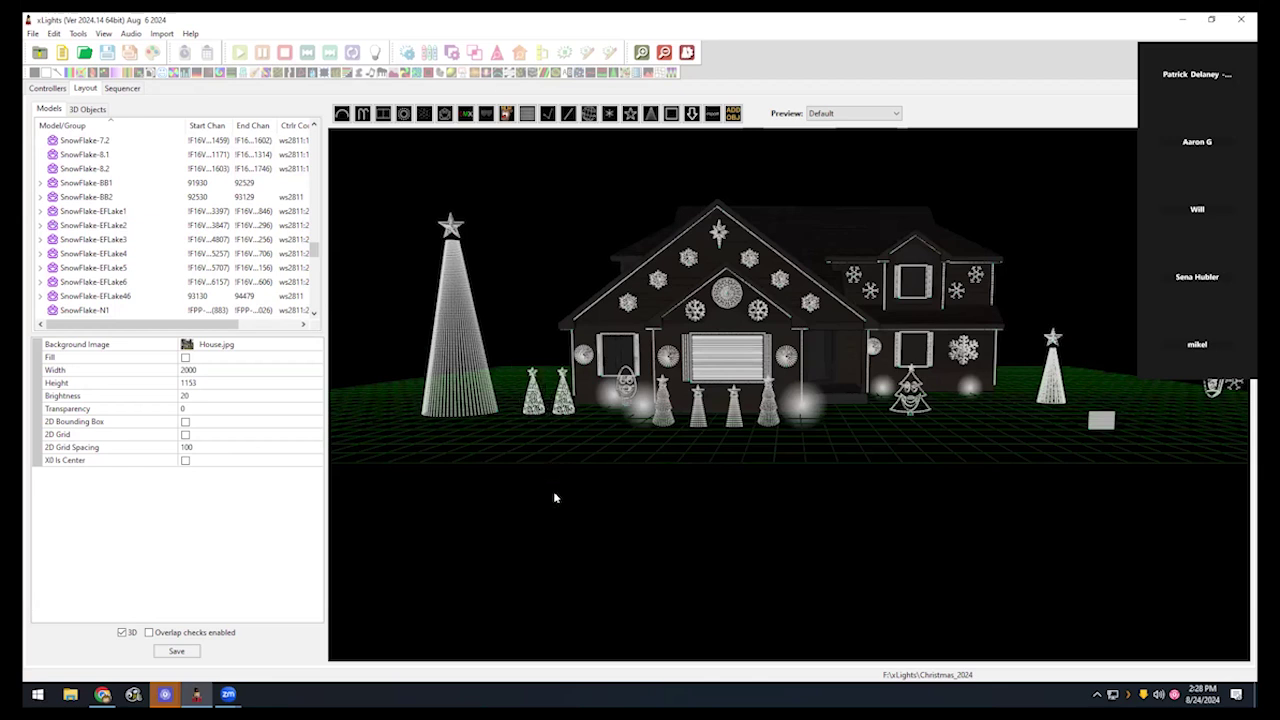
pyautogui.moveTo(553, 491); pyautogui.dragTo(560, 497)
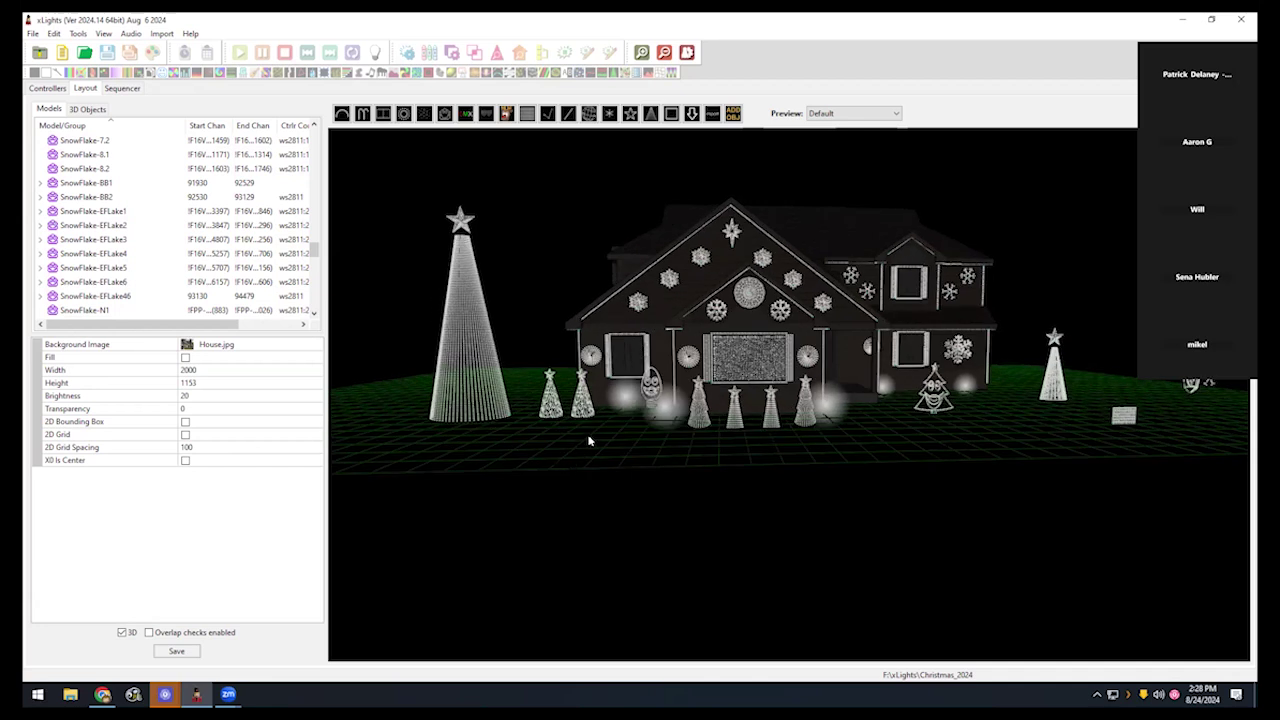
pyautogui.moveTo(589, 441); pyautogui.dragTo(566, 431)
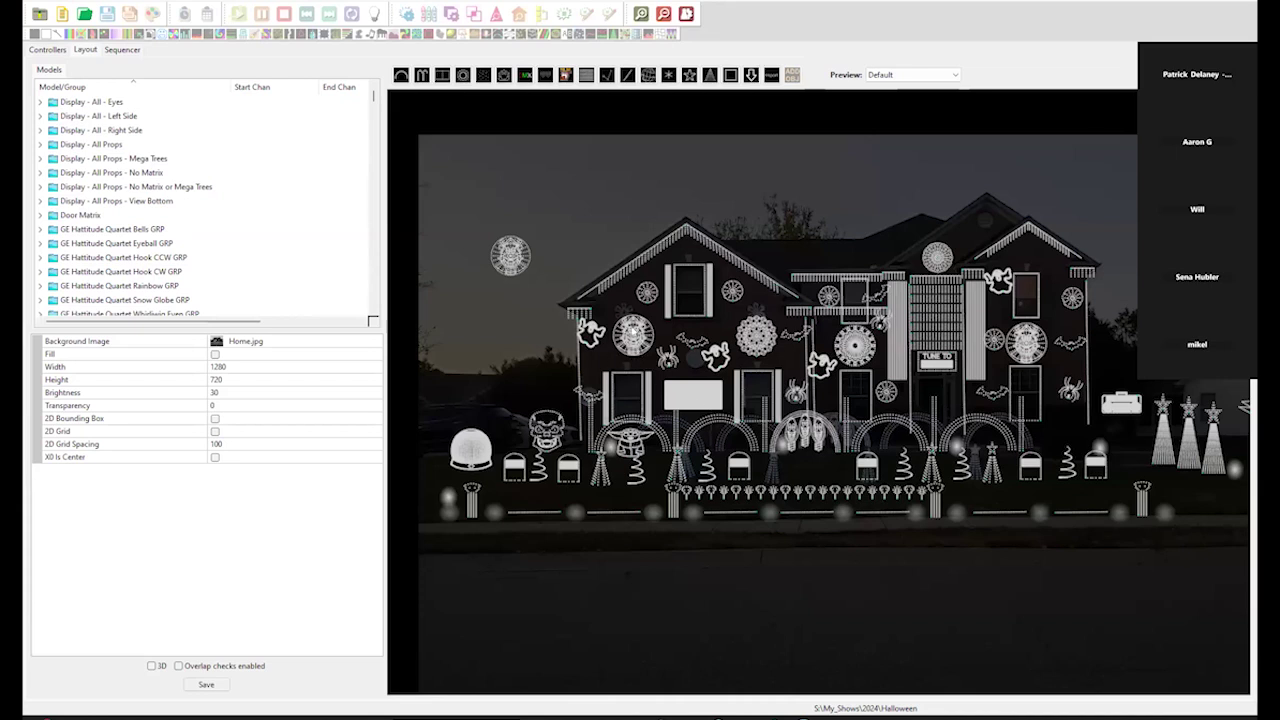
# Open Triple Arch-01's SubModels editor and select the Arch 3 submodel
pyautogui.click(628, 425)
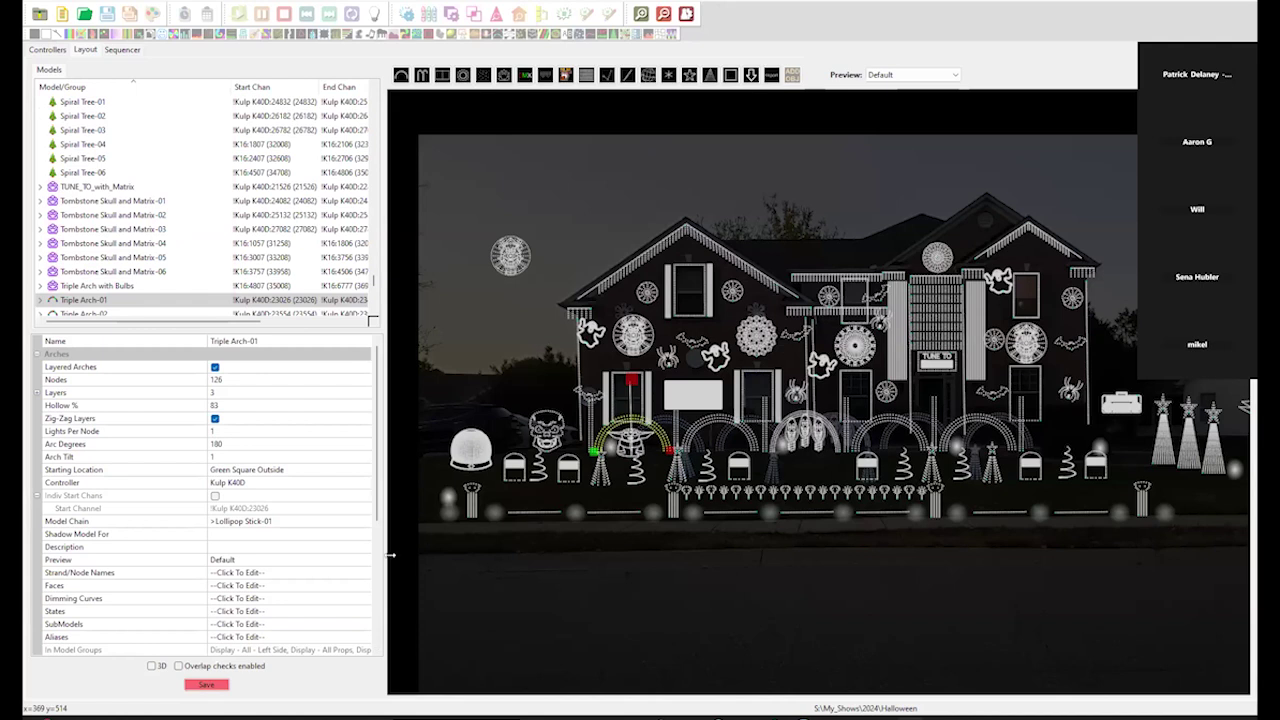
pyautogui.click(355, 623)
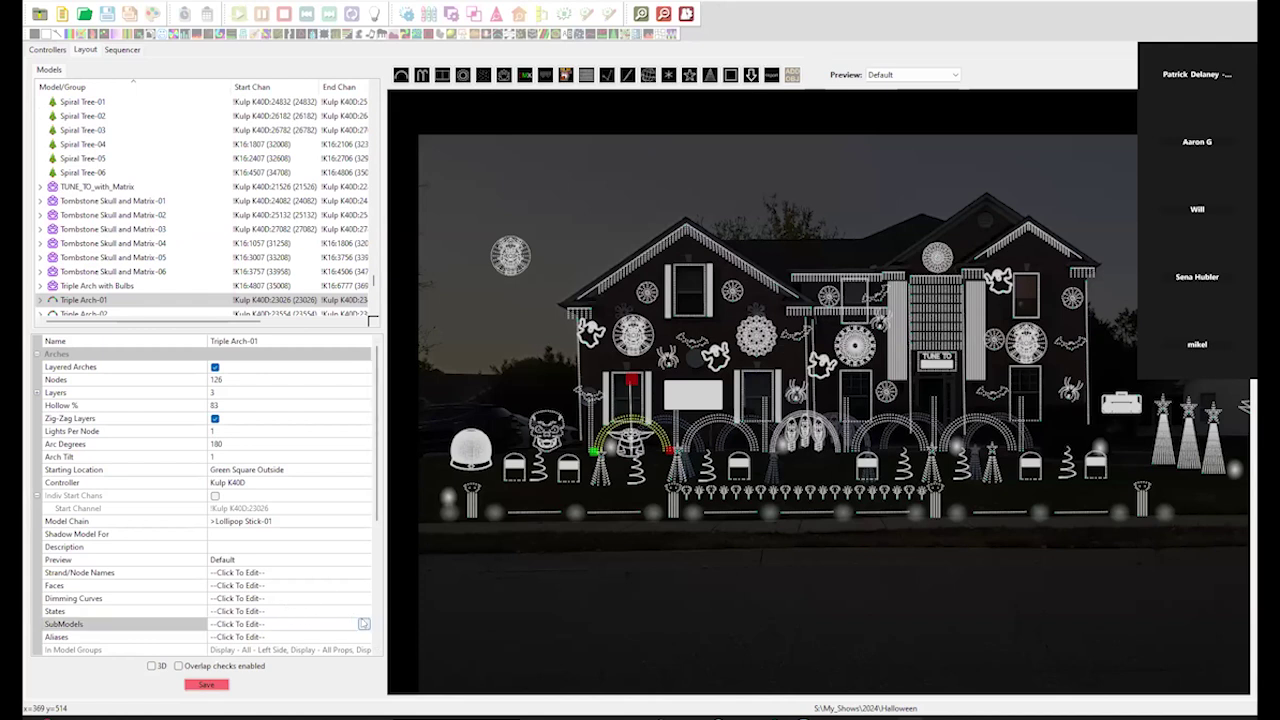
pyautogui.click(364, 624)
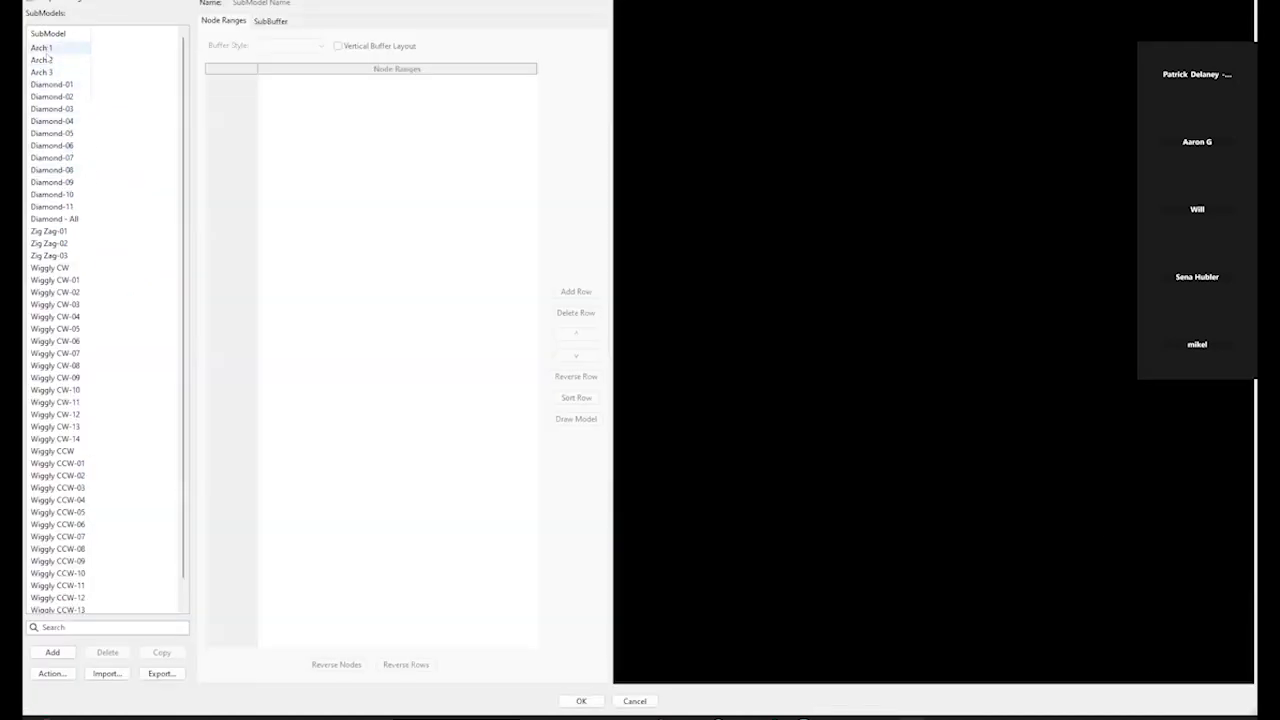
pyautogui.click(42, 48)
pyautogui.click(44, 72)
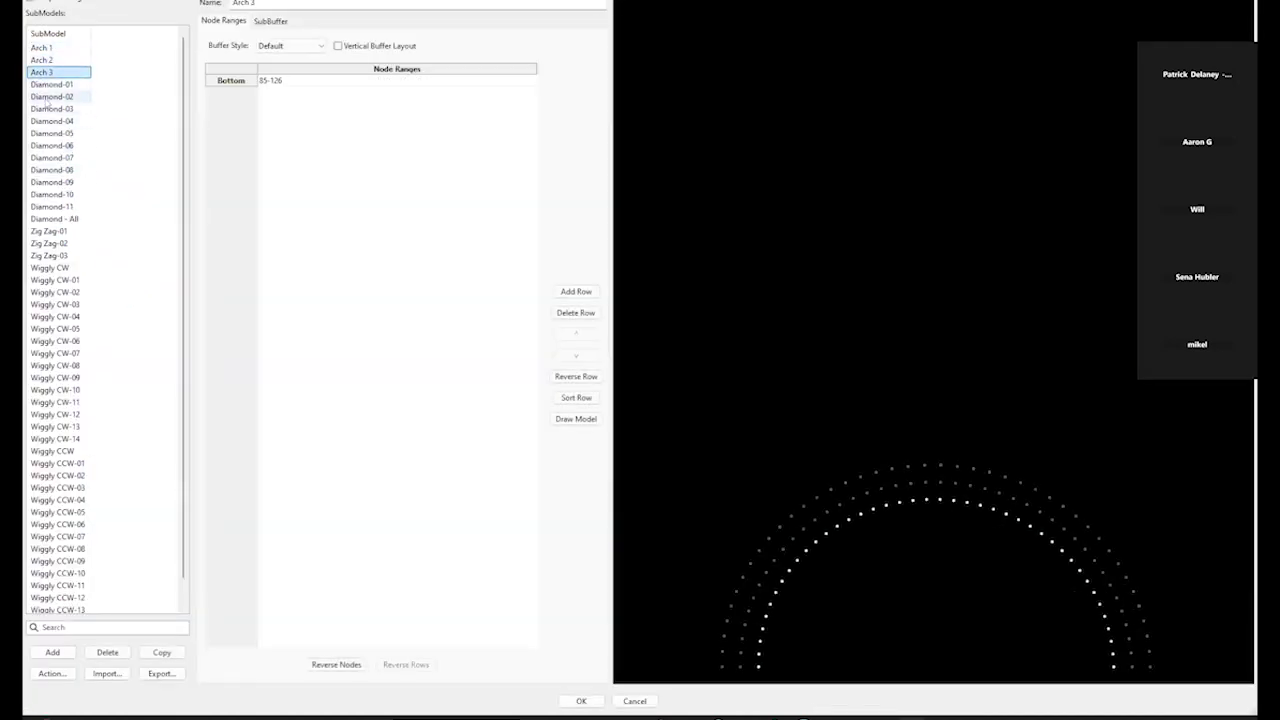
# Add nodes 22 and 63 at the arch's top to Arch 3's range
pyautogui.scroll(-2, 852, 405)
pyautogui.scroll(3, 854, 409)
pyautogui.click(939, 462)
pyautogui.moveTo(939, 462); pyautogui.dragTo(939, 325)
pyautogui.scroll(2, 935, 340)
pyautogui.scroll(-1, 927, 364)
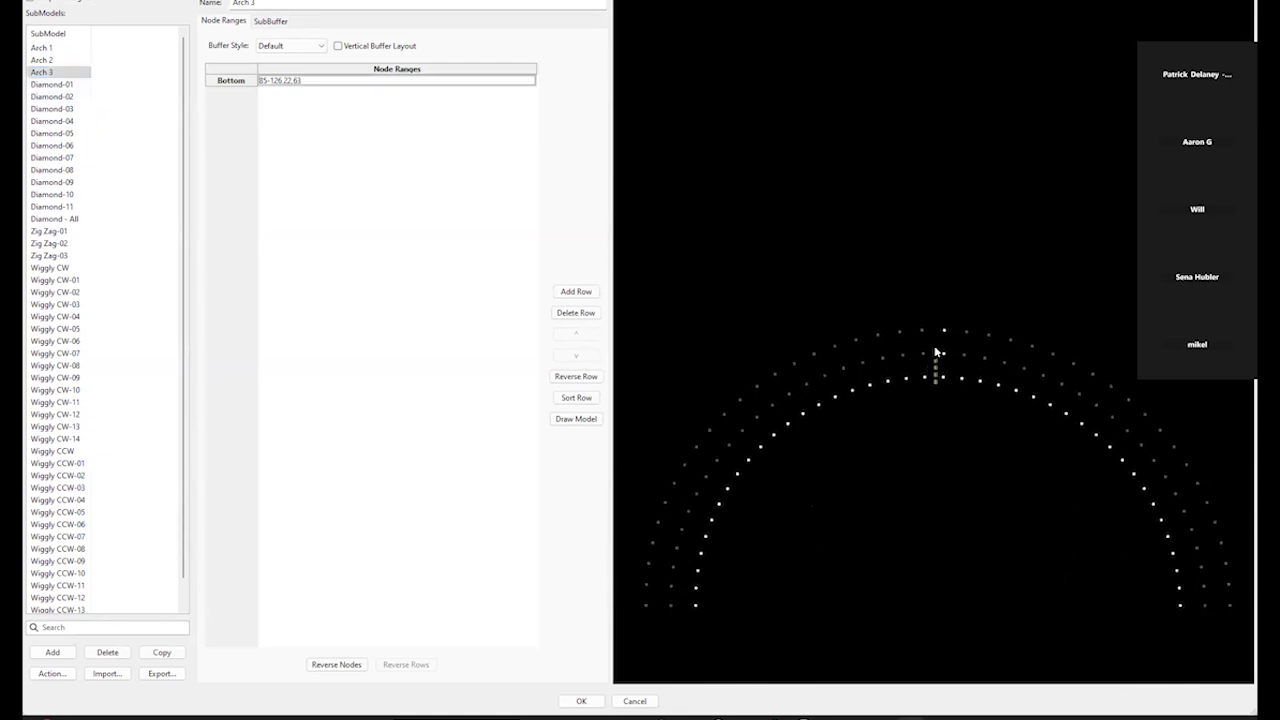
pyautogui.moveTo(934, 348); pyautogui.dragTo(929, 318)
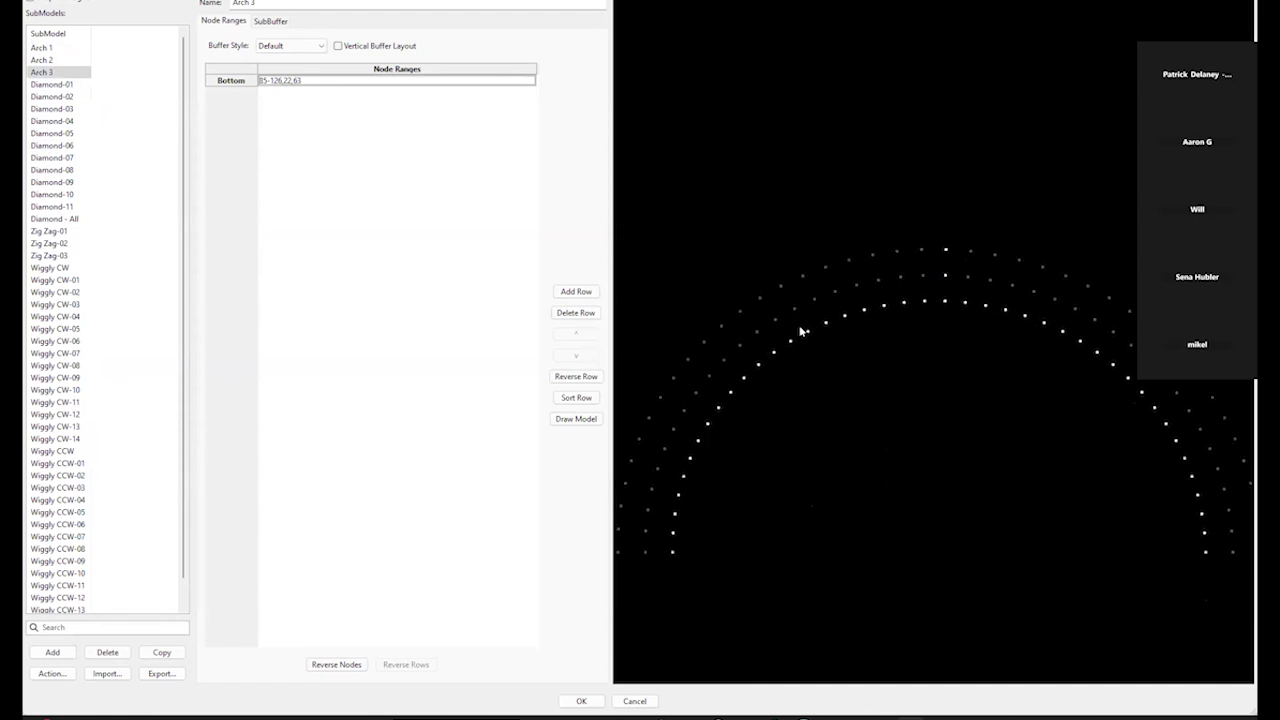
pyautogui.click(50, 86)
pyautogui.click(50, 109)
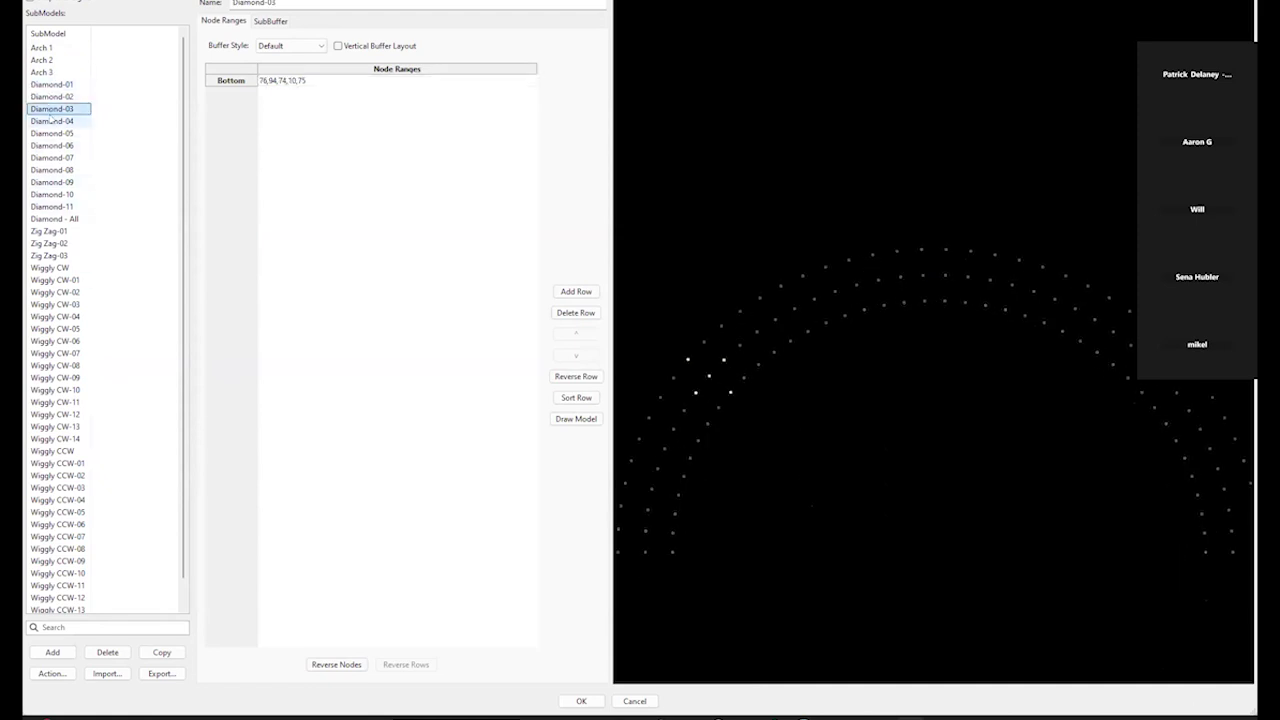
pyautogui.click(50, 133)
pyautogui.click(50, 145)
pyautogui.click(45, 170)
pyautogui.click(45, 218)
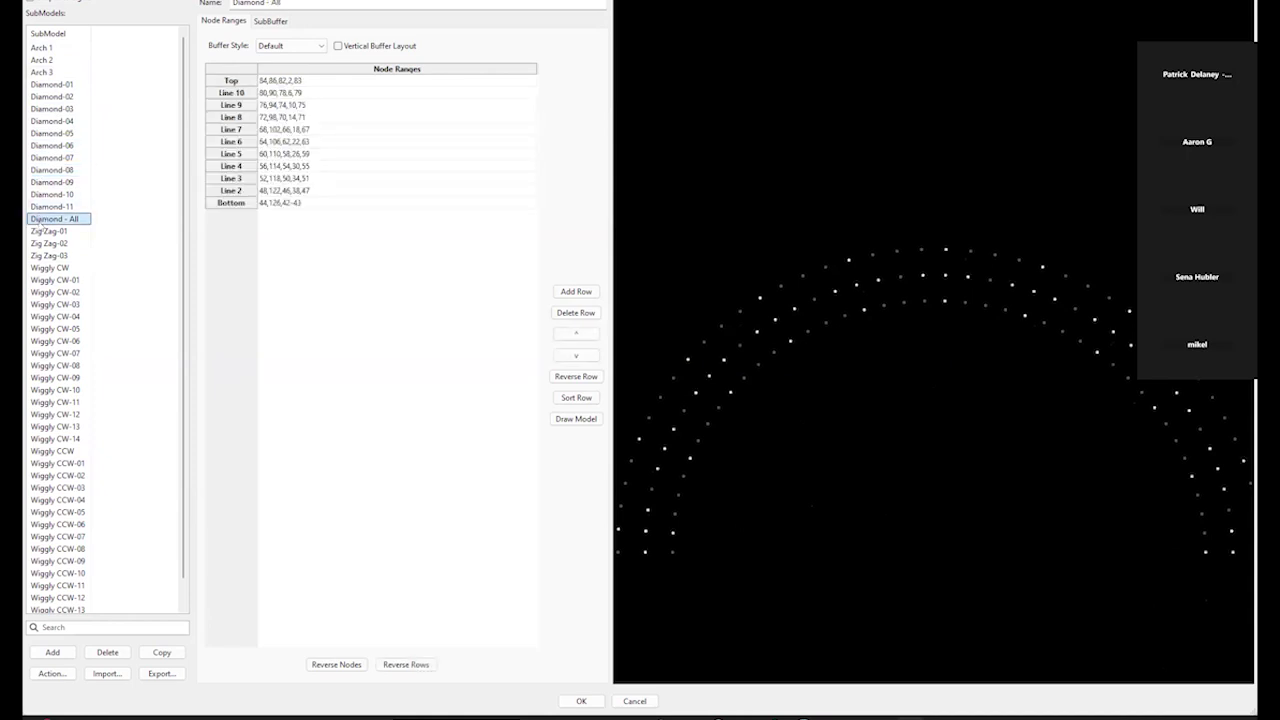
pyautogui.click(44, 231)
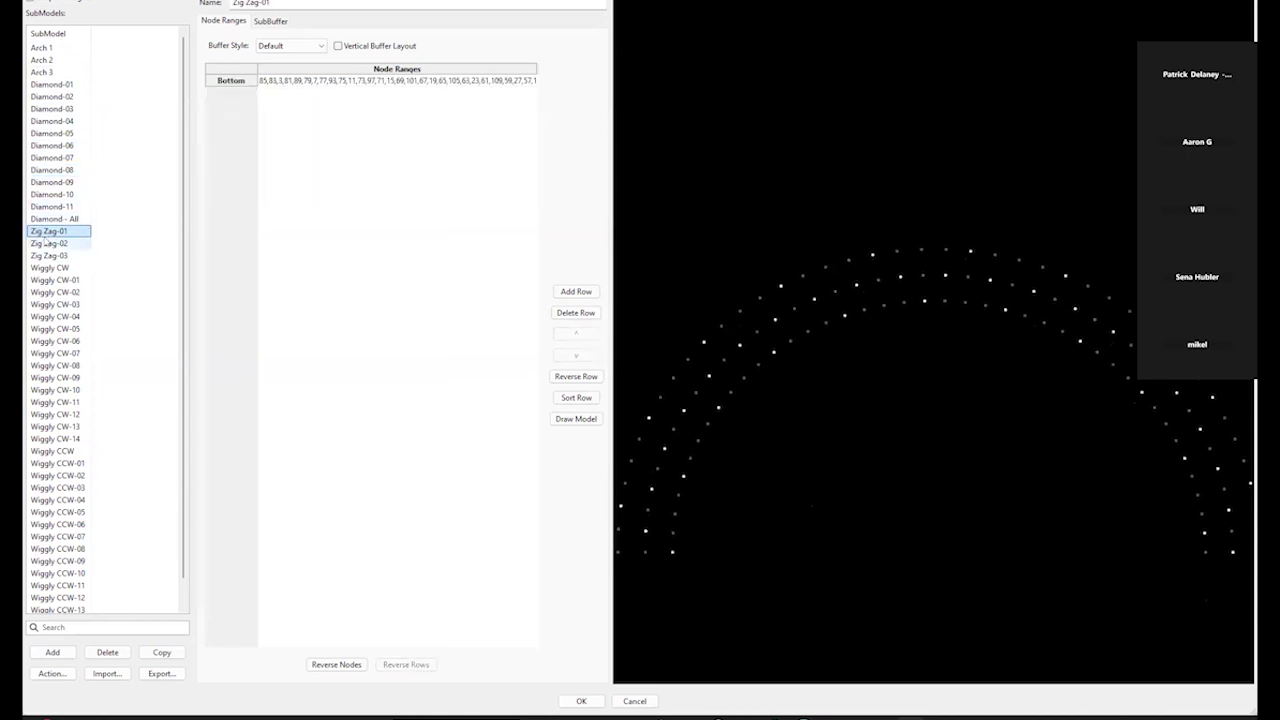
pyautogui.press('Down')
pyautogui.press('Down')
pyautogui.press('Down')
pyautogui.press('Down')
pyautogui.press('Down')
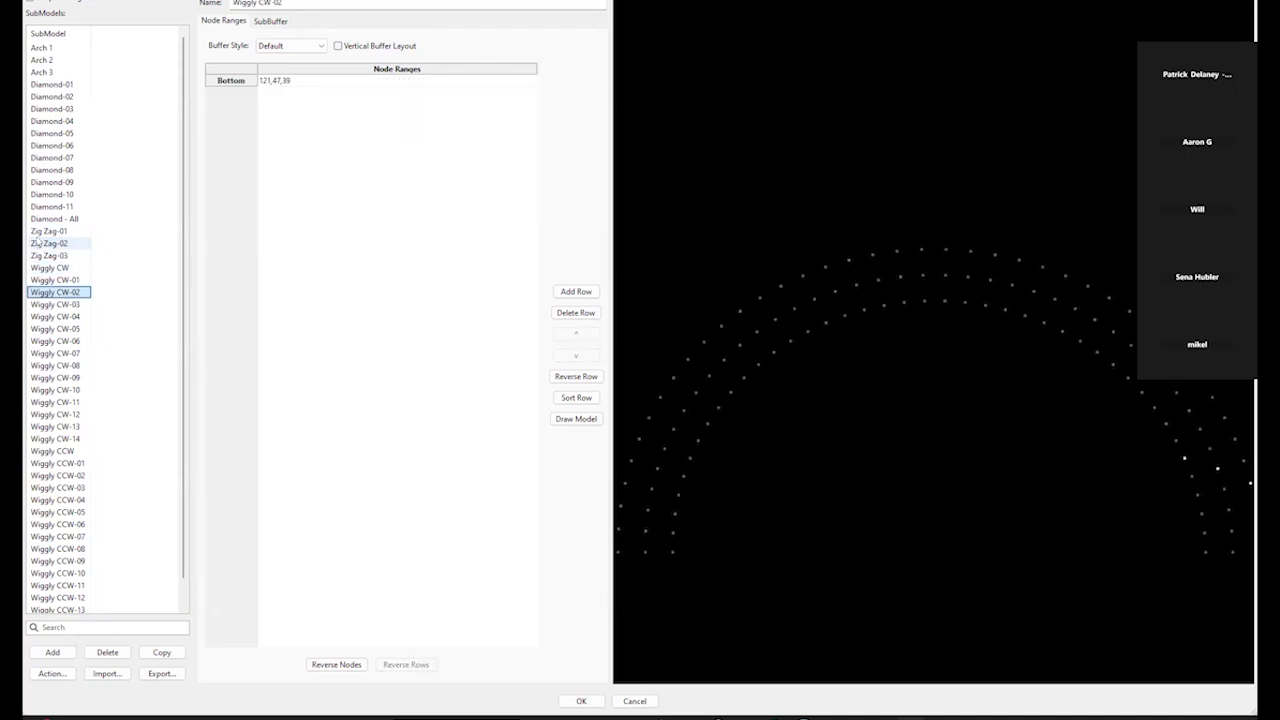
pyautogui.press('Up')
pyautogui.press('Up')
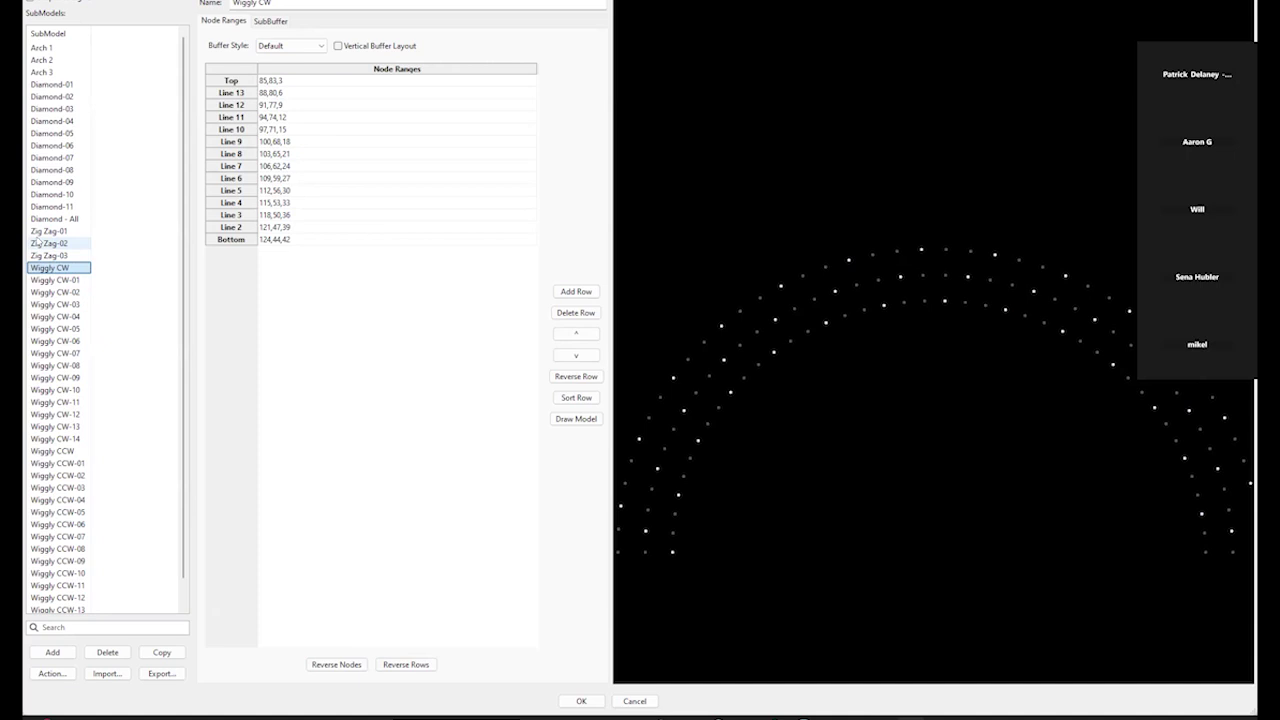
pyautogui.press('Down')
pyautogui.press('Down')
pyautogui.press('Down')
pyautogui.press('Down')
pyautogui.press('Down')
pyautogui.press('Down')
pyautogui.press('Down')
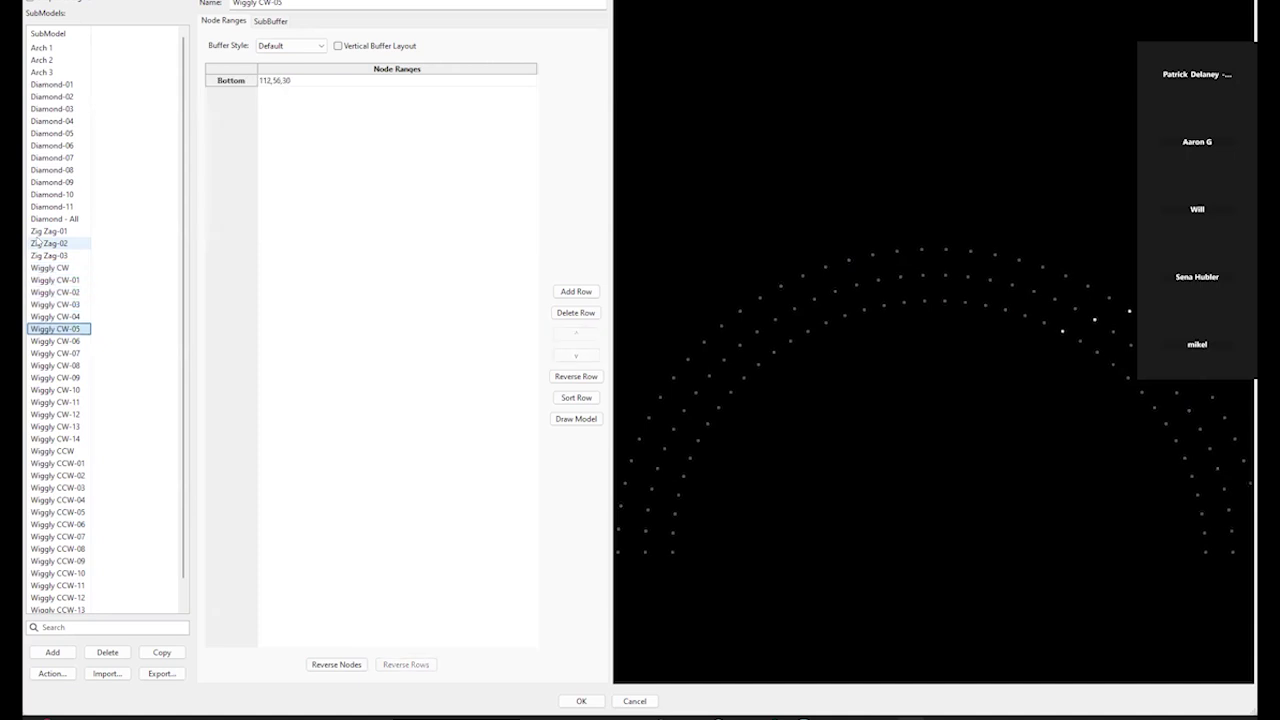
pyautogui.press('Down')
pyautogui.press('Down')
pyautogui.press('Down')
pyautogui.press('Down')
pyautogui.press('Down')
pyautogui.press('Down')
pyautogui.press('Down')
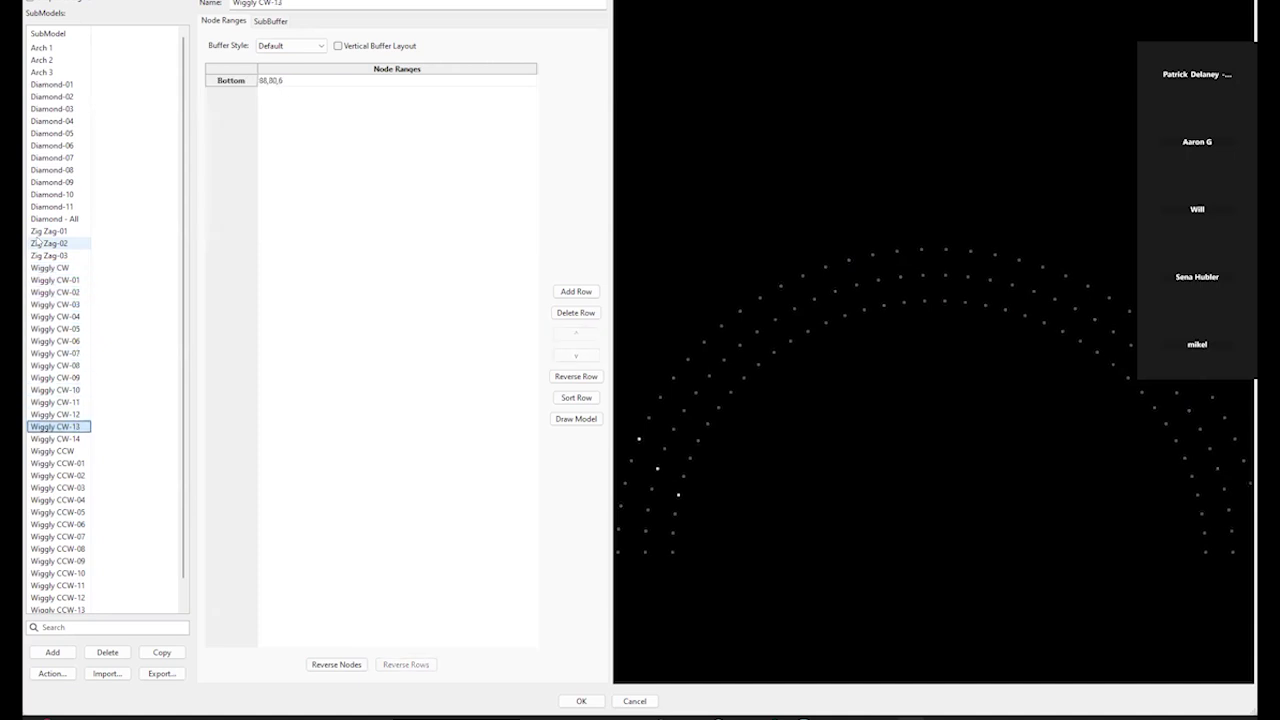
pyautogui.press('Down')
pyautogui.press('Down')
pyautogui.press('Down')
pyautogui.press('Down')
pyautogui.press('Down')
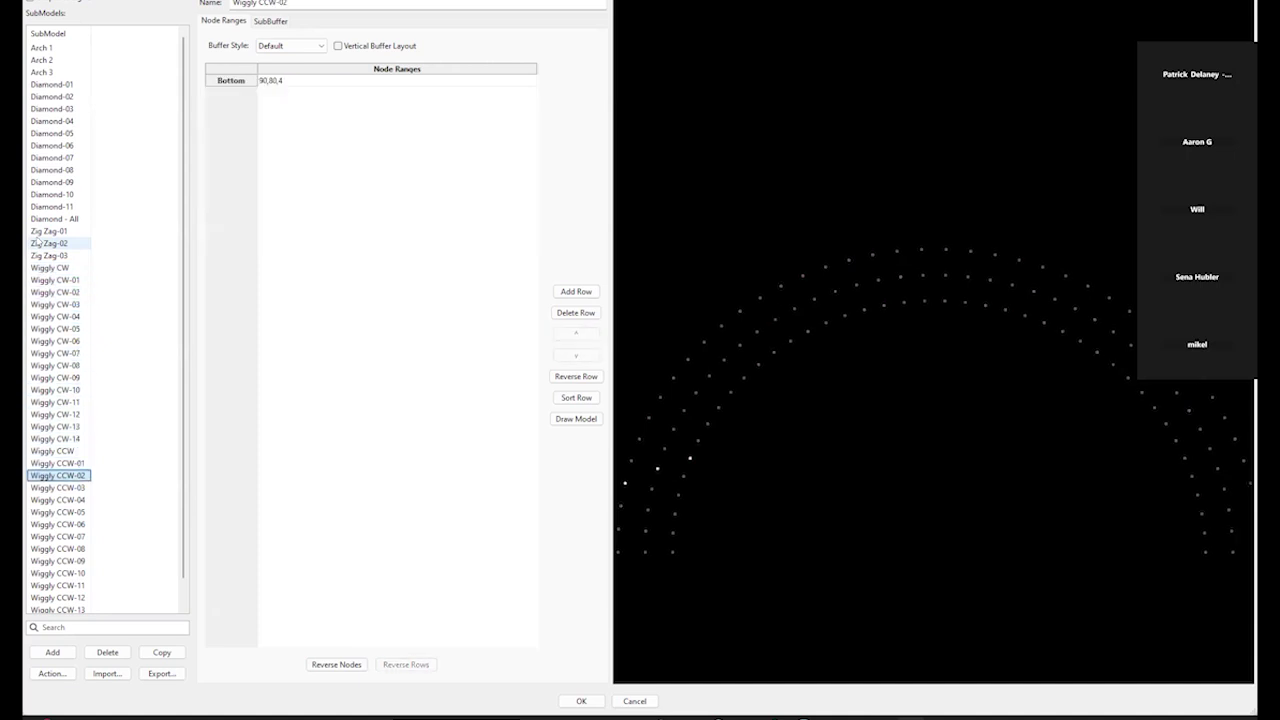
pyautogui.press('Down')
pyautogui.press('Down')
pyautogui.press('Down')
pyautogui.press('Down')
pyautogui.press('Down')
pyautogui.press('Down')
pyautogui.press('Down')
pyautogui.press('Down')
pyautogui.press('Down')
pyautogui.press('Down')
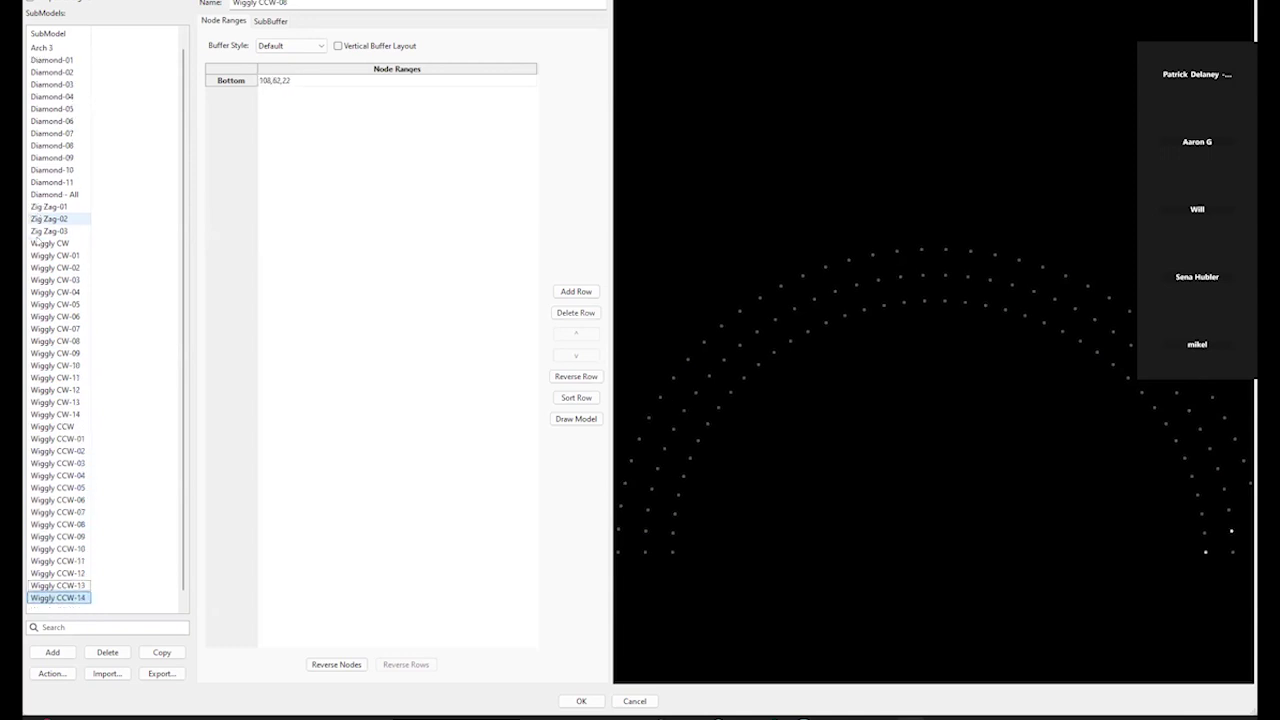
pyautogui.press('Up')
pyautogui.press('Up')
pyautogui.press('Up')
pyautogui.press('Up')
pyautogui.press('Up')
pyautogui.press('Up')
pyautogui.press('Up')
pyautogui.press('Up')
pyautogui.press('Up')
pyautogui.press('Up')
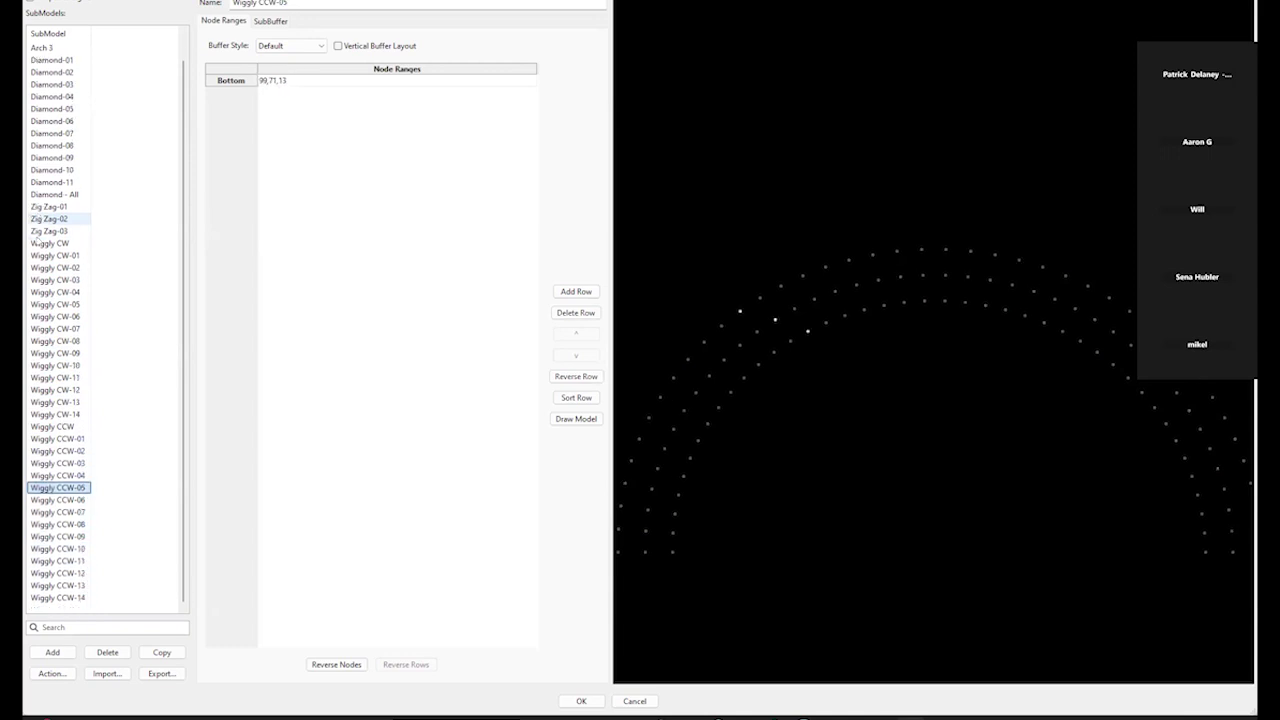
pyautogui.press('Up')
pyautogui.press('Up')
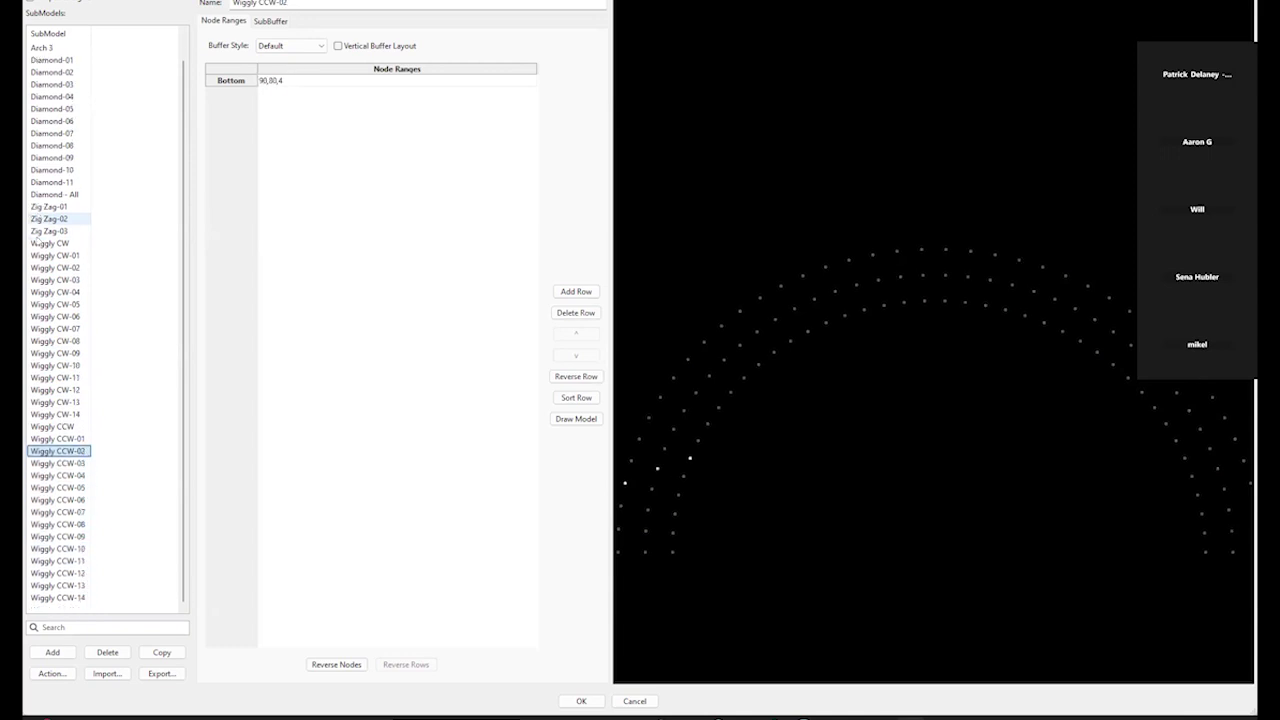
pyautogui.press('Up')
pyautogui.press('Up')
pyautogui.press('Up')
pyautogui.press('Up')
pyautogui.press('Up')
pyautogui.press('Up')
pyautogui.press('Up')
pyautogui.press('Up')
pyautogui.press('Up')
pyautogui.press('Up')
pyautogui.press('Up')
pyautogui.press('Up')
pyautogui.press('Up')
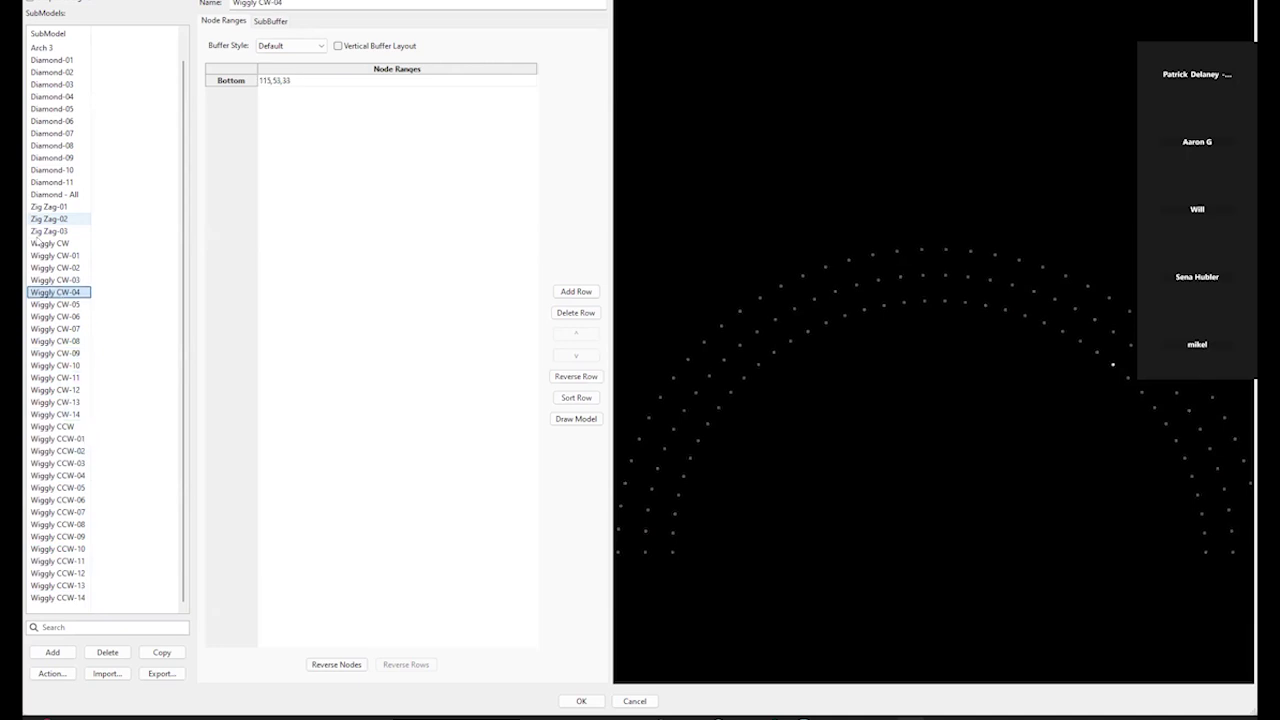
pyautogui.press('Up')
pyautogui.press('Up')
pyautogui.press('Up')
pyautogui.press('Up')
pyautogui.press('Up')
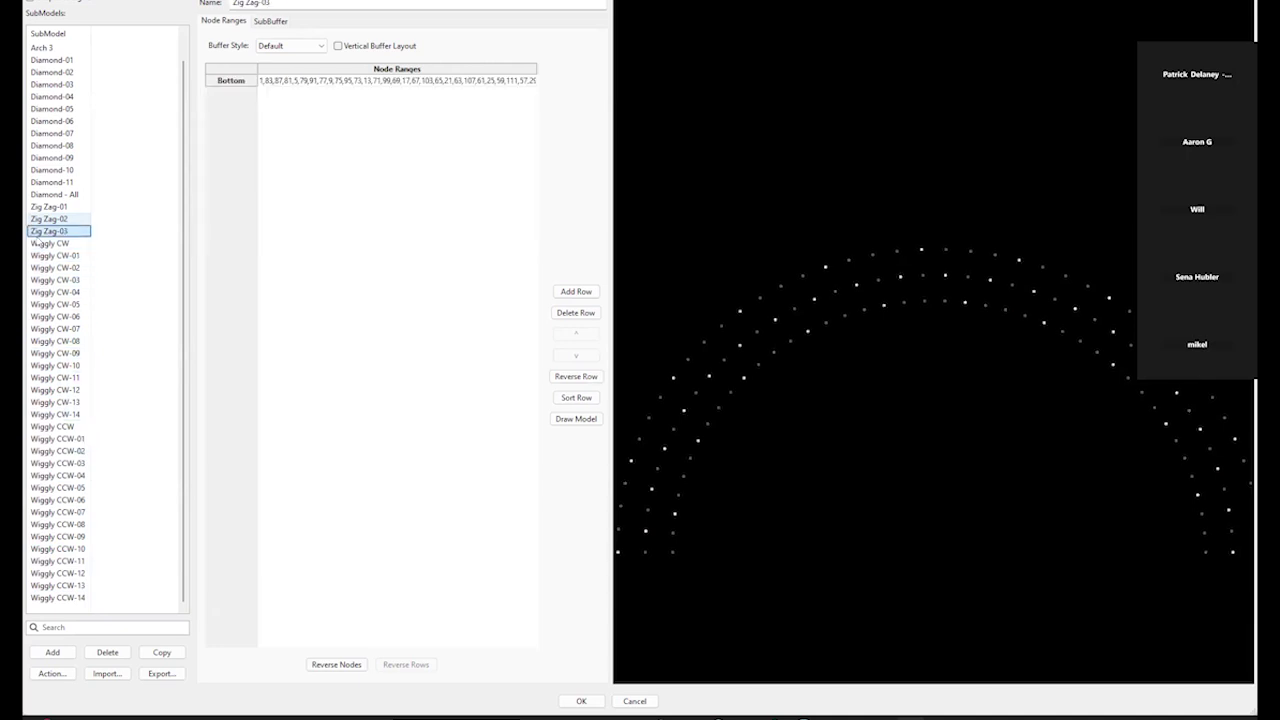
pyautogui.press('Up')
pyautogui.press('Up')
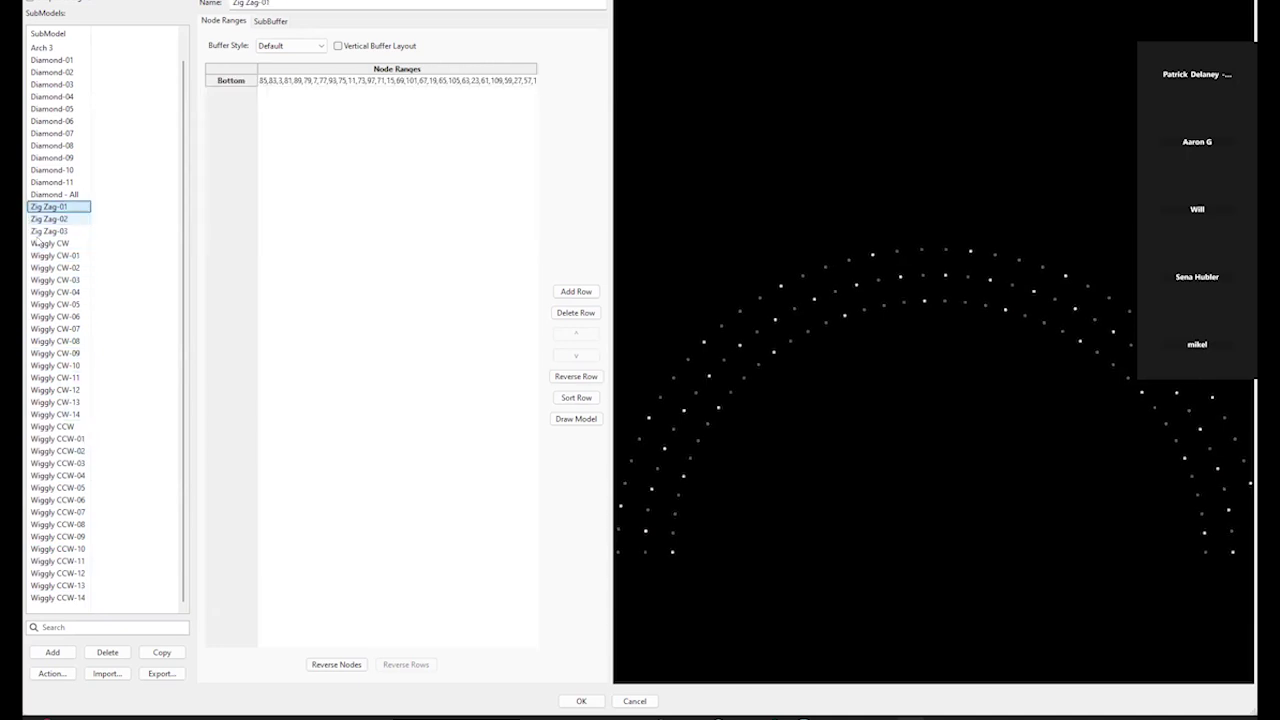
pyautogui.press('Up')
pyautogui.press('Up')
pyautogui.press('Up')
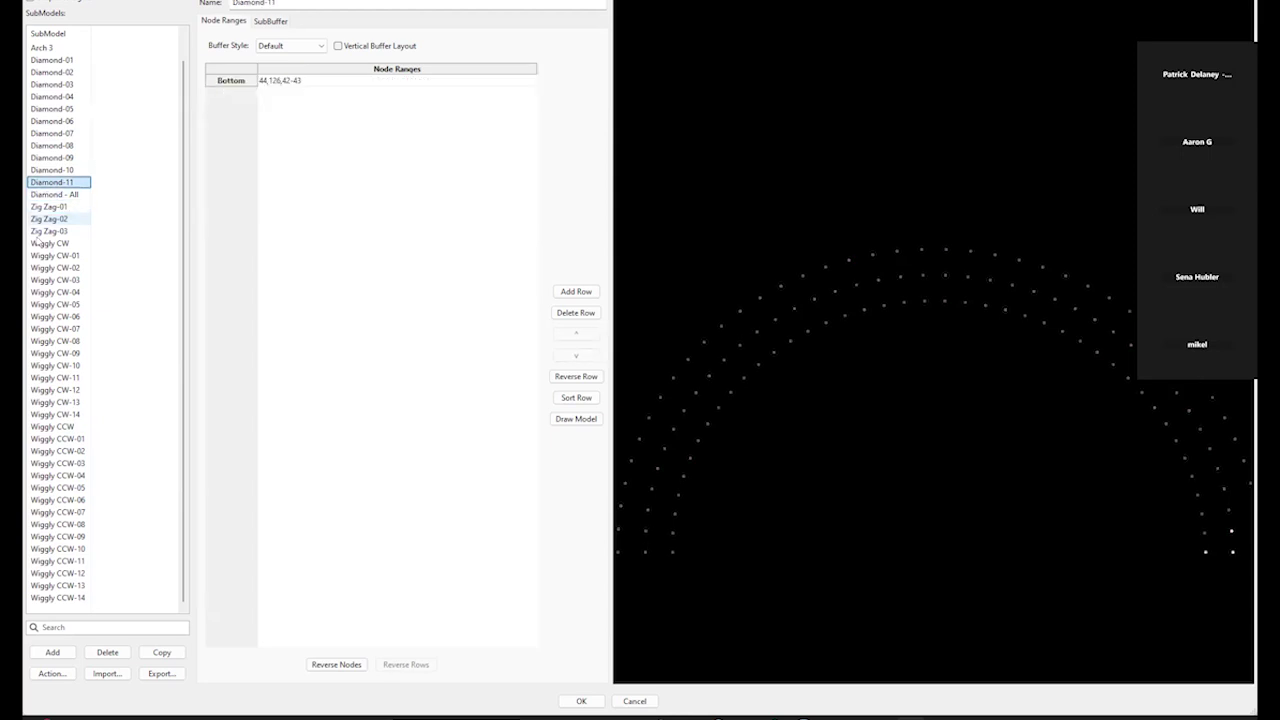
pyautogui.press('Up')
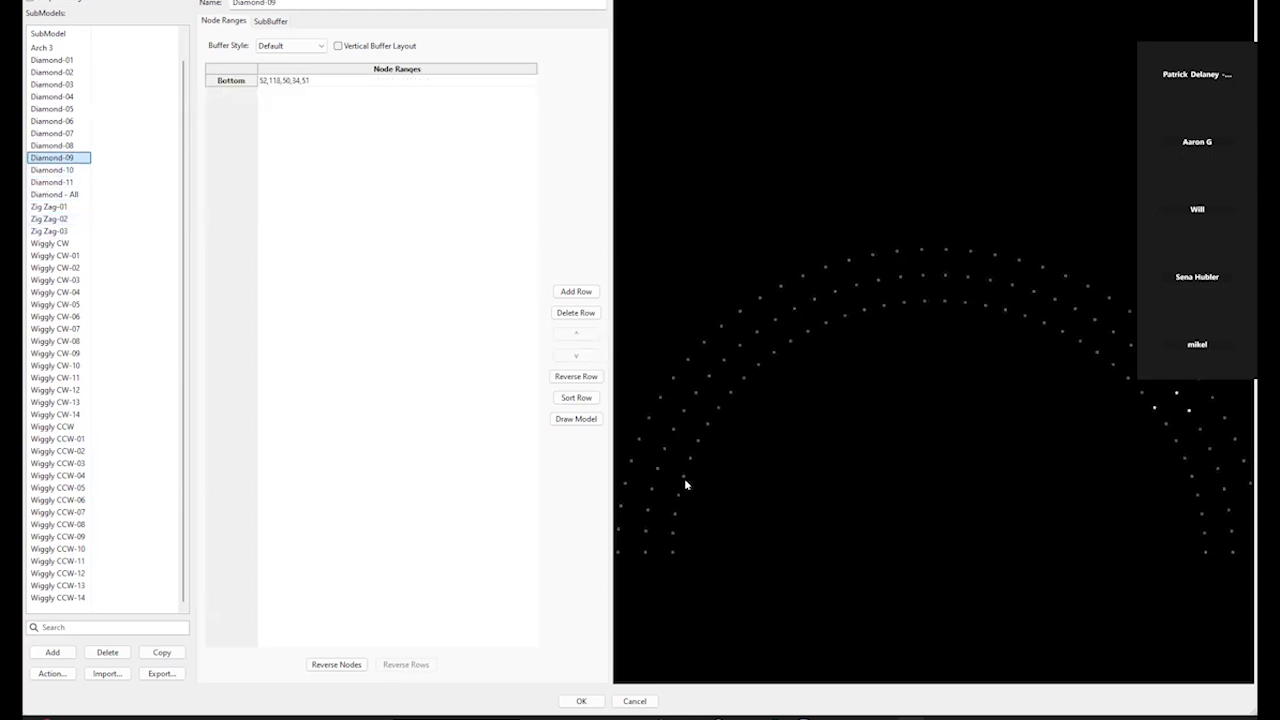
# Review Diamond-01, Diamond-03, Diamond-05, Wiggly CW and Wiggly CCW, then close the editor unsaved
pyautogui.scroll(1, 100, 126)
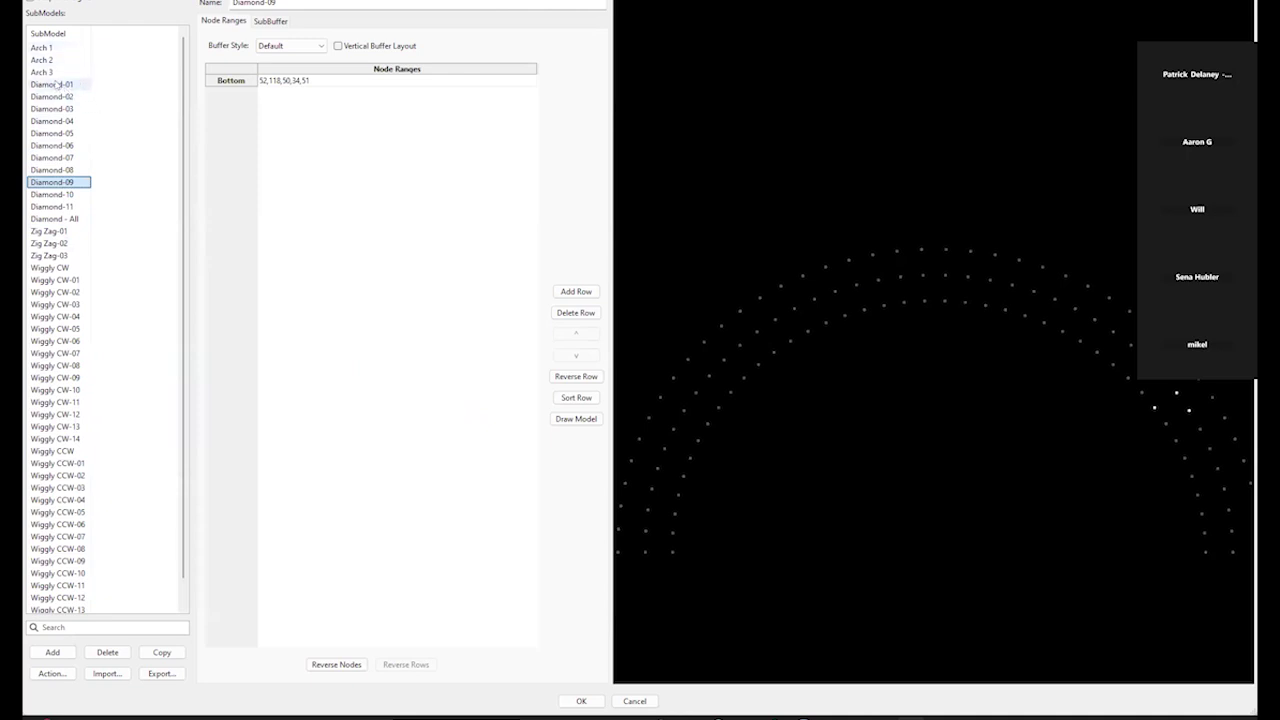
pyautogui.click(56, 85)
pyautogui.click(54, 110)
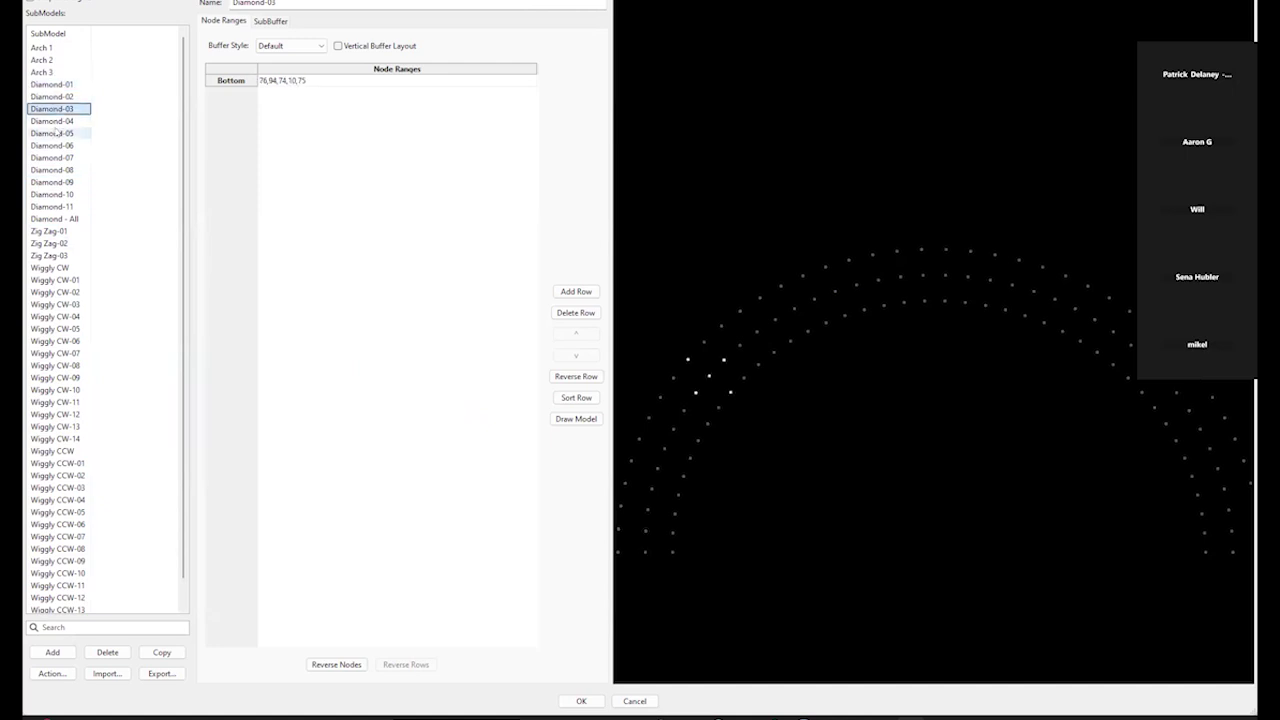
pyautogui.click(55, 133)
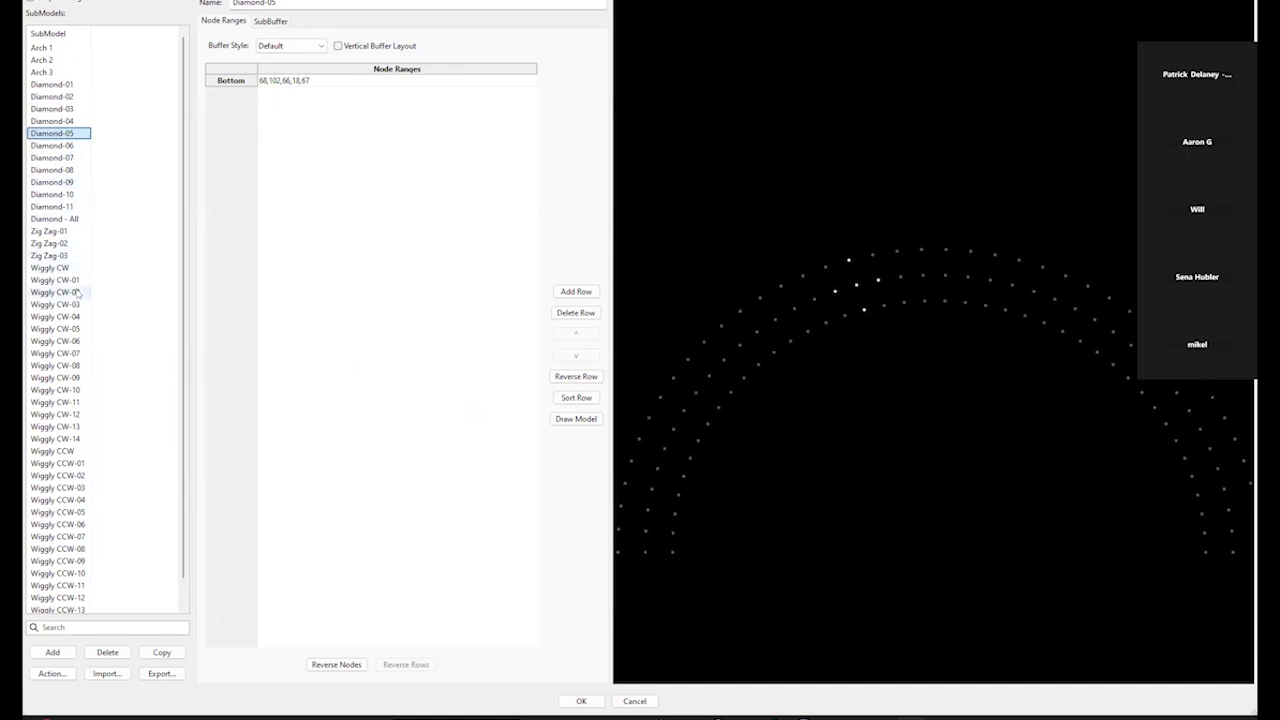
pyautogui.click(50, 268)
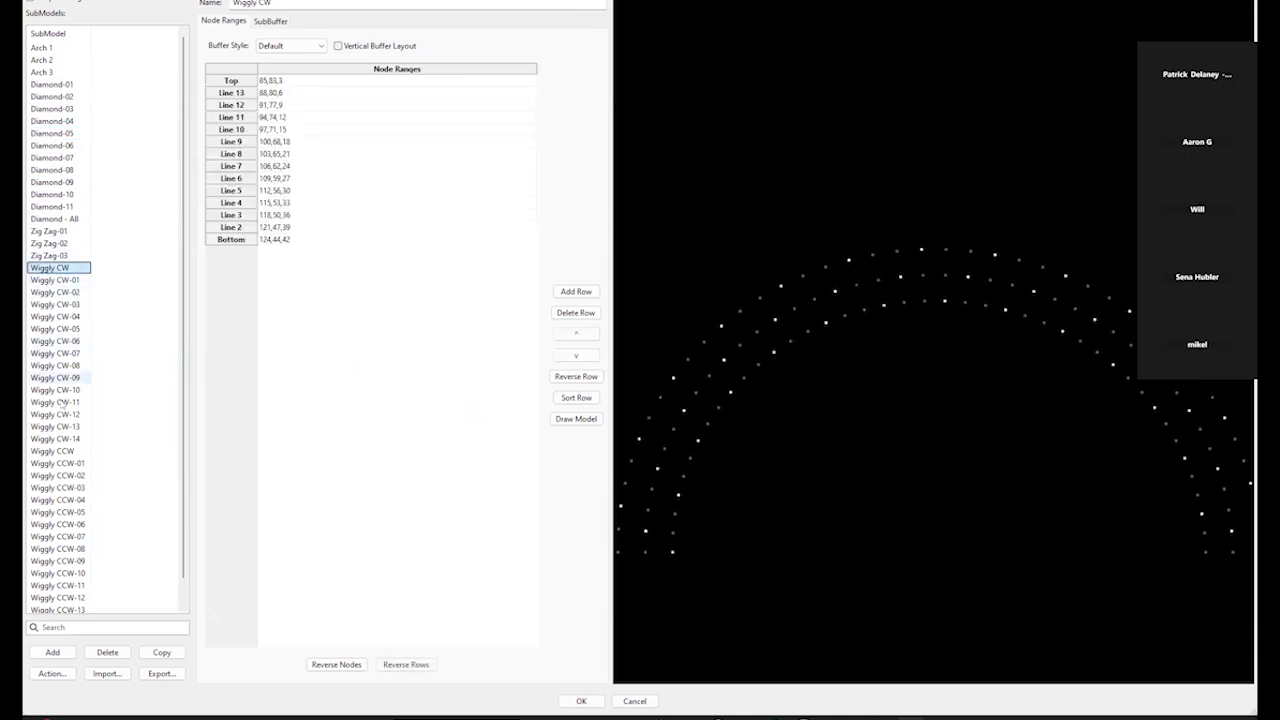
pyautogui.click(78, 452)
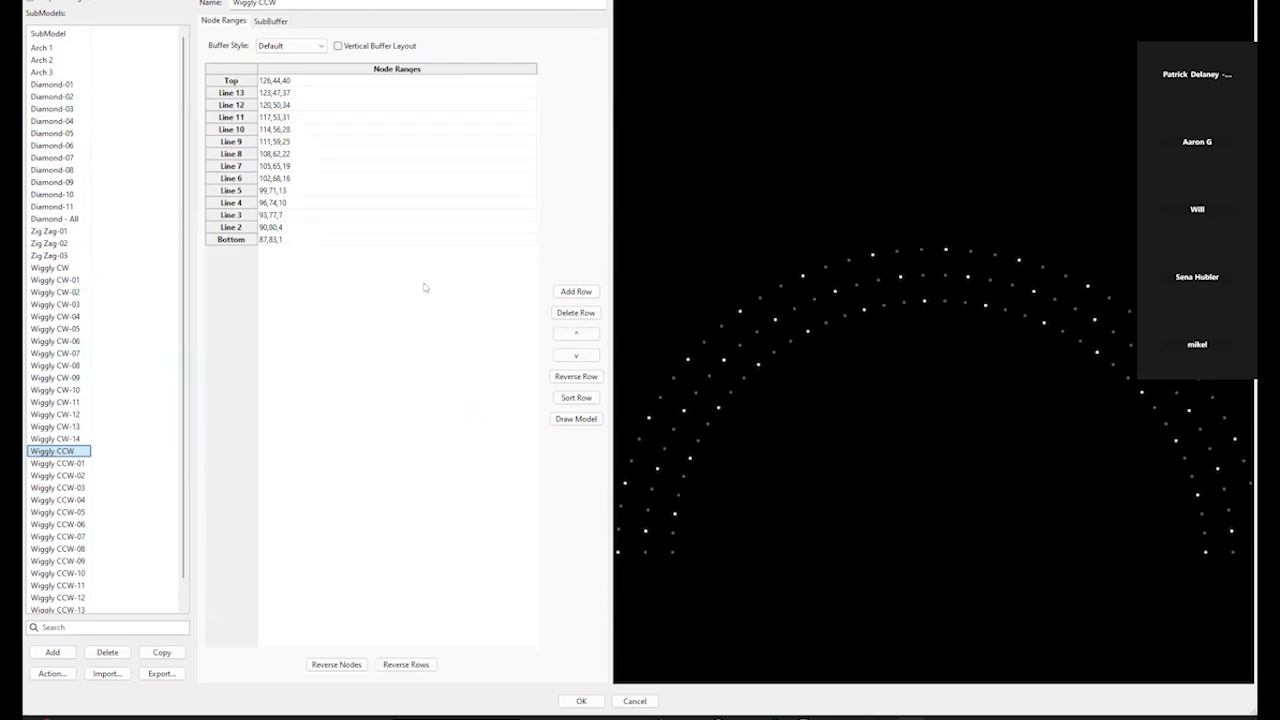
pyautogui.click(635, 701)
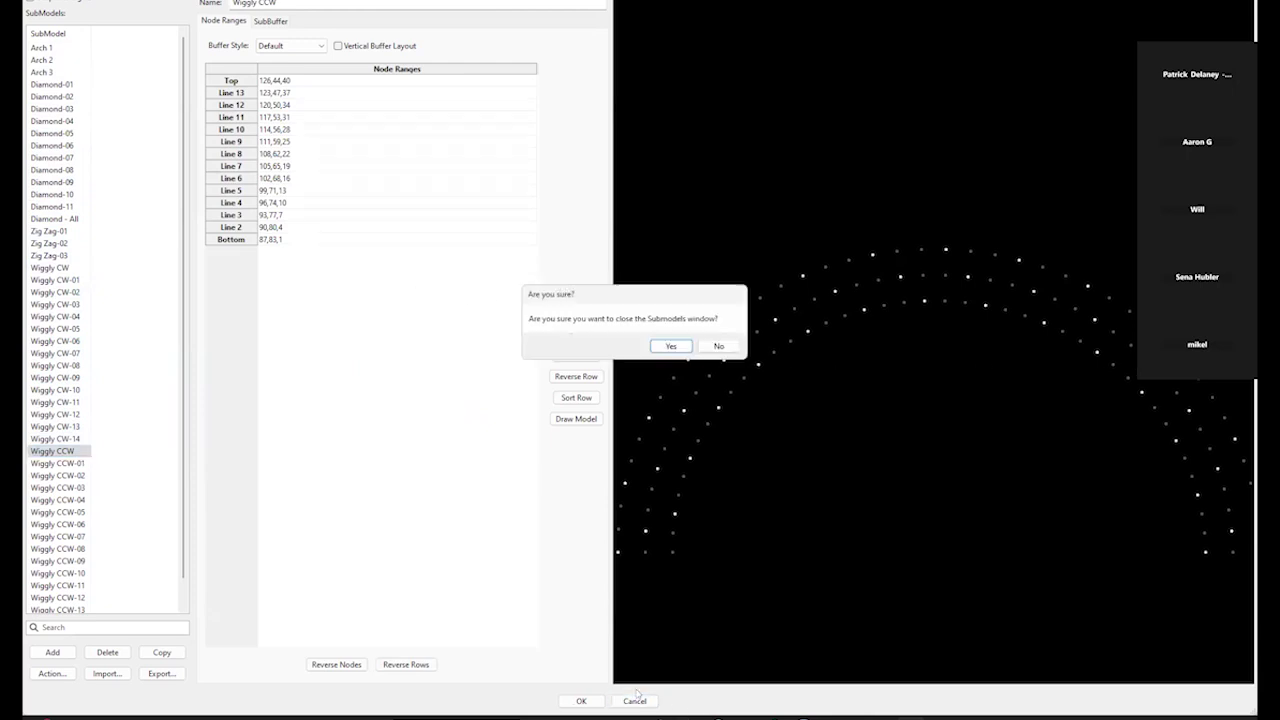
pyautogui.click(665, 347)
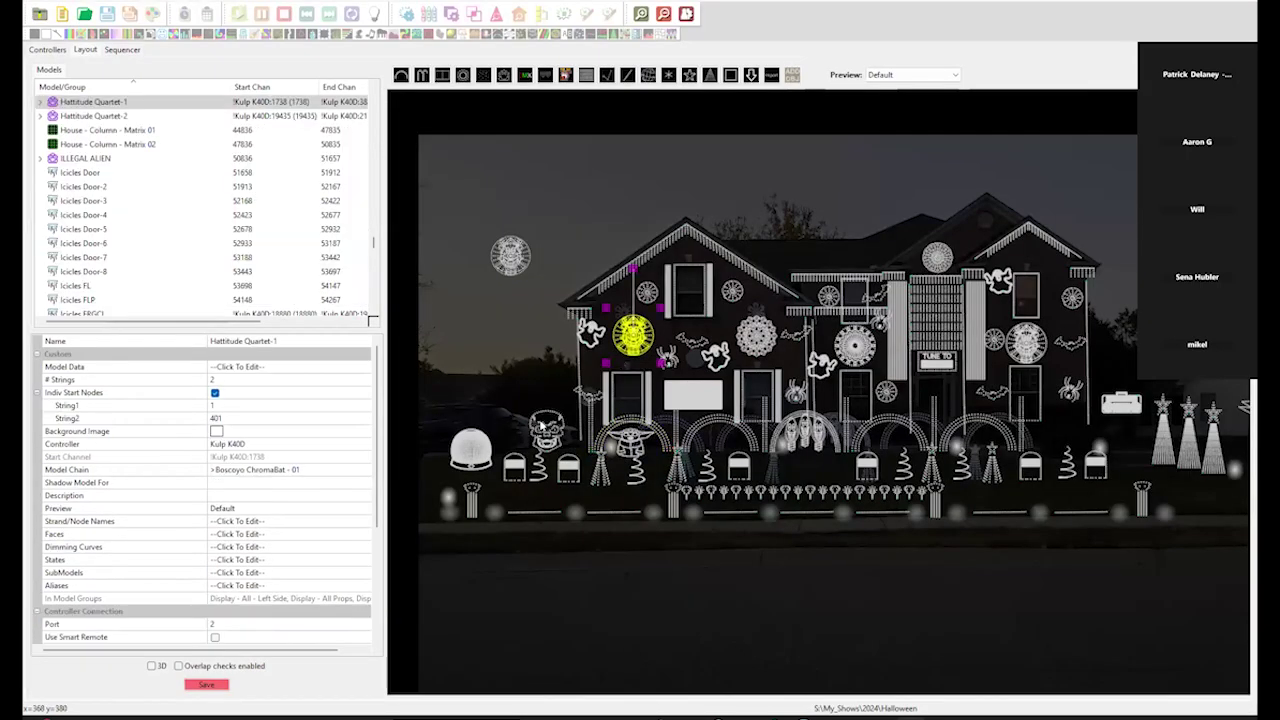
# Select Triple Arch-01 and open its SubModels editor
pyautogui.click(646, 425)
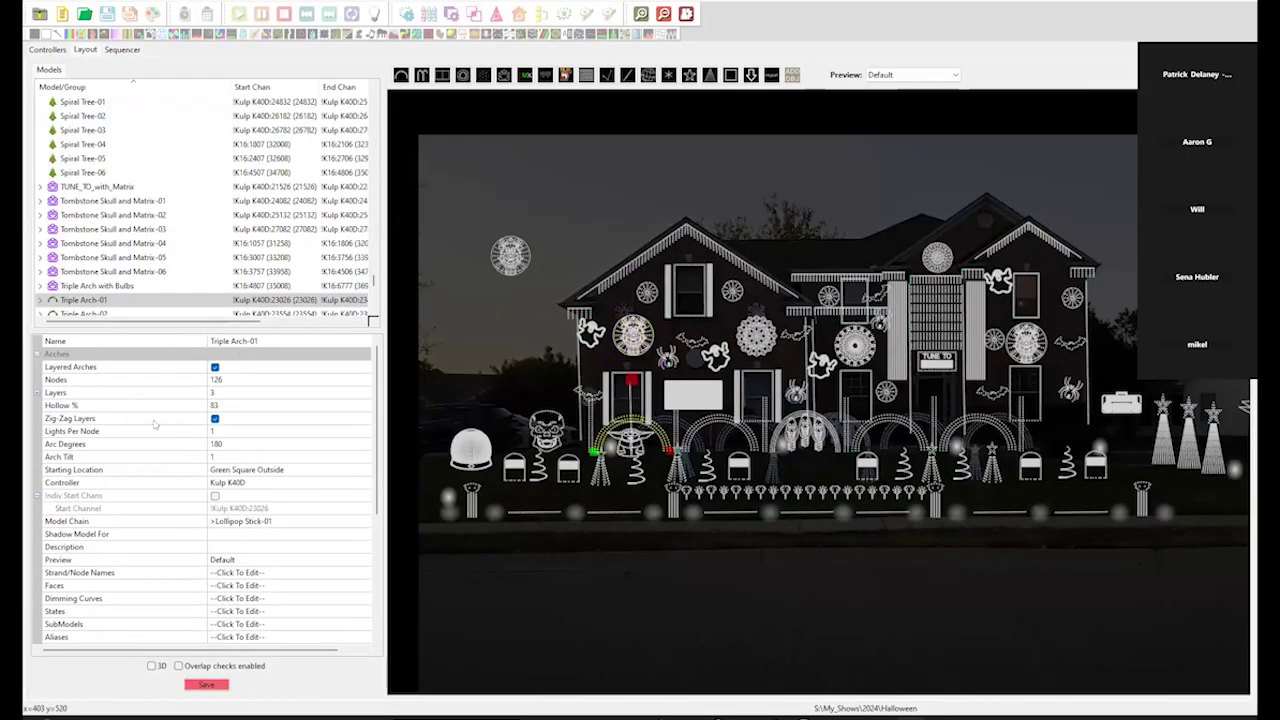
pyautogui.click(362, 624)
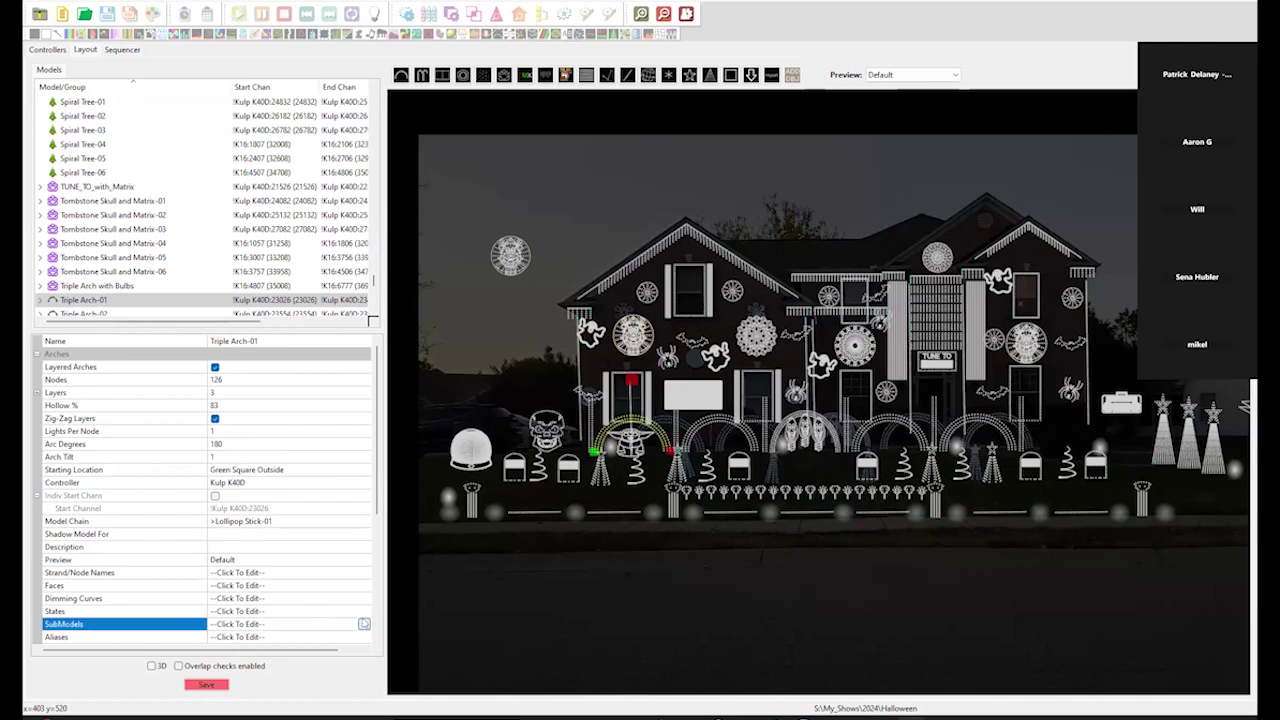
pyautogui.click(364, 624)
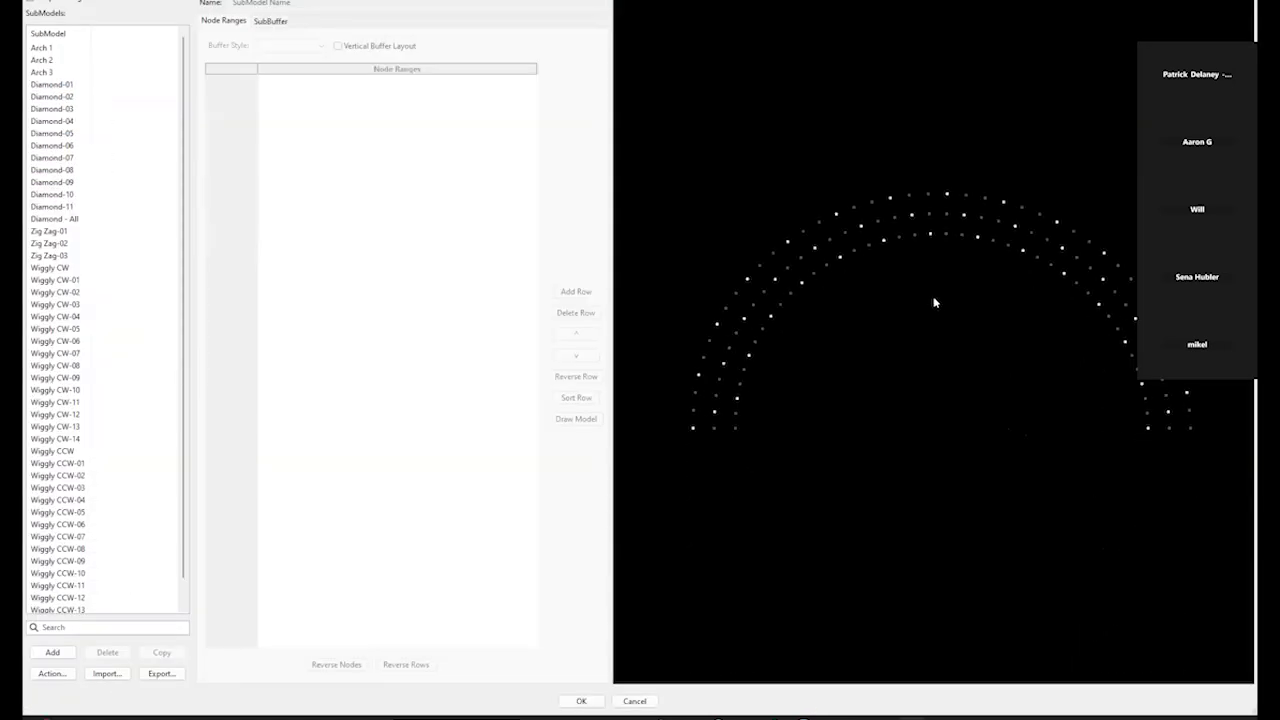
# Pan and zoom the arch preview, reset its framing, then cancel the editor
pyautogui.scroll(2, 936, 301)
pyautogui.moveTo(933, 380); pyautogui.dragTo(969, 358)
pyautogui.moveTo(935, 358); pyautogui.dragTo(923, 363)
pyautogui.scroll(-4, 922, 363)
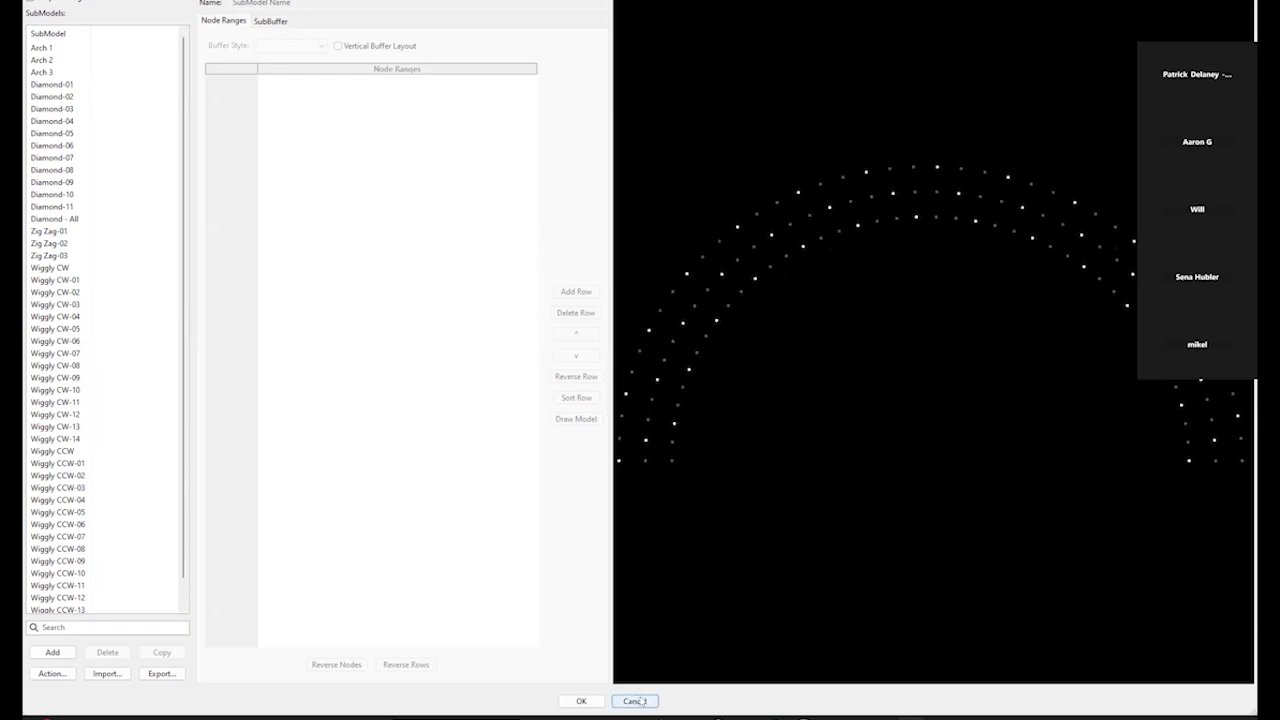
pyautogui.rightClick(818, 456)
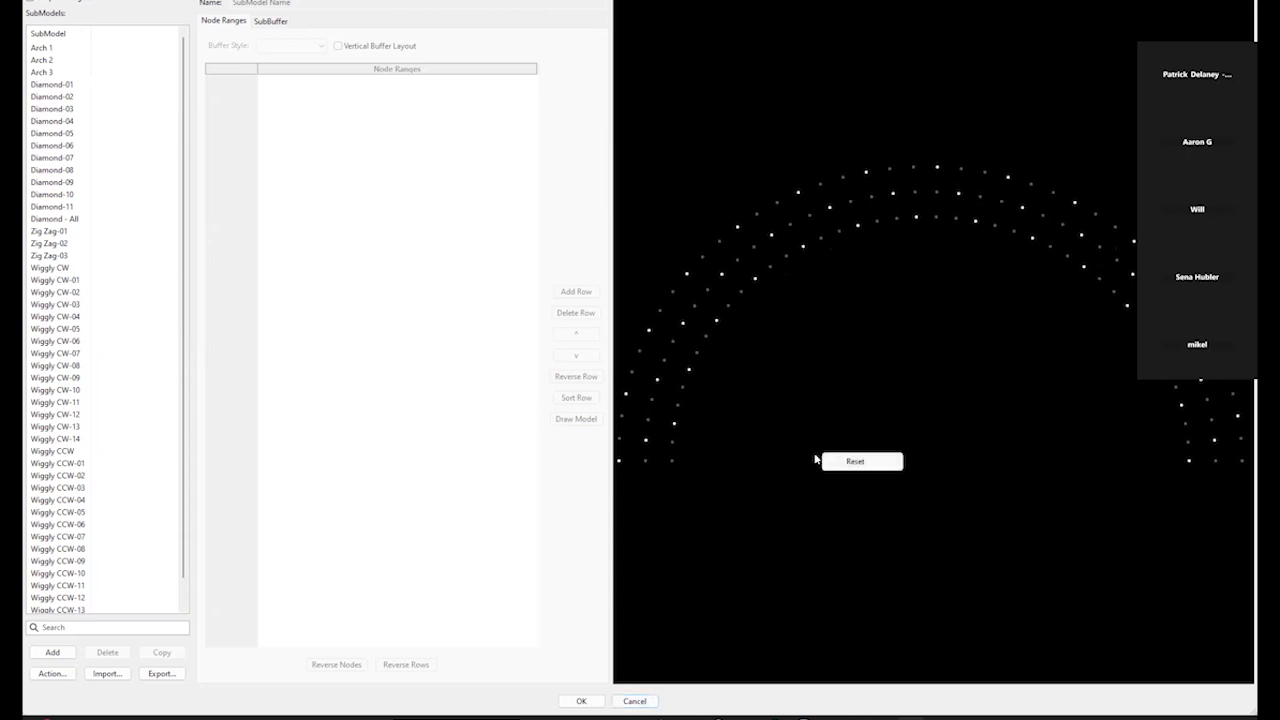
pyautogui.click(831, 460)
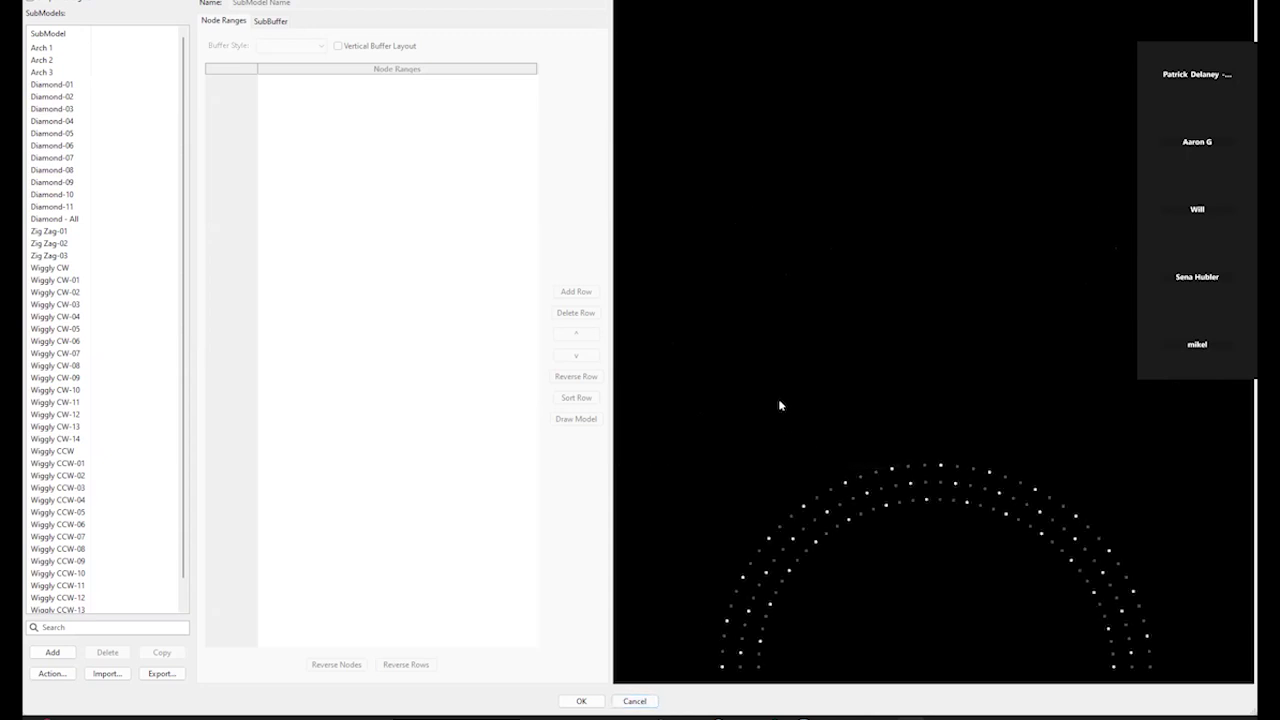
pyautogui.click(640, 703)
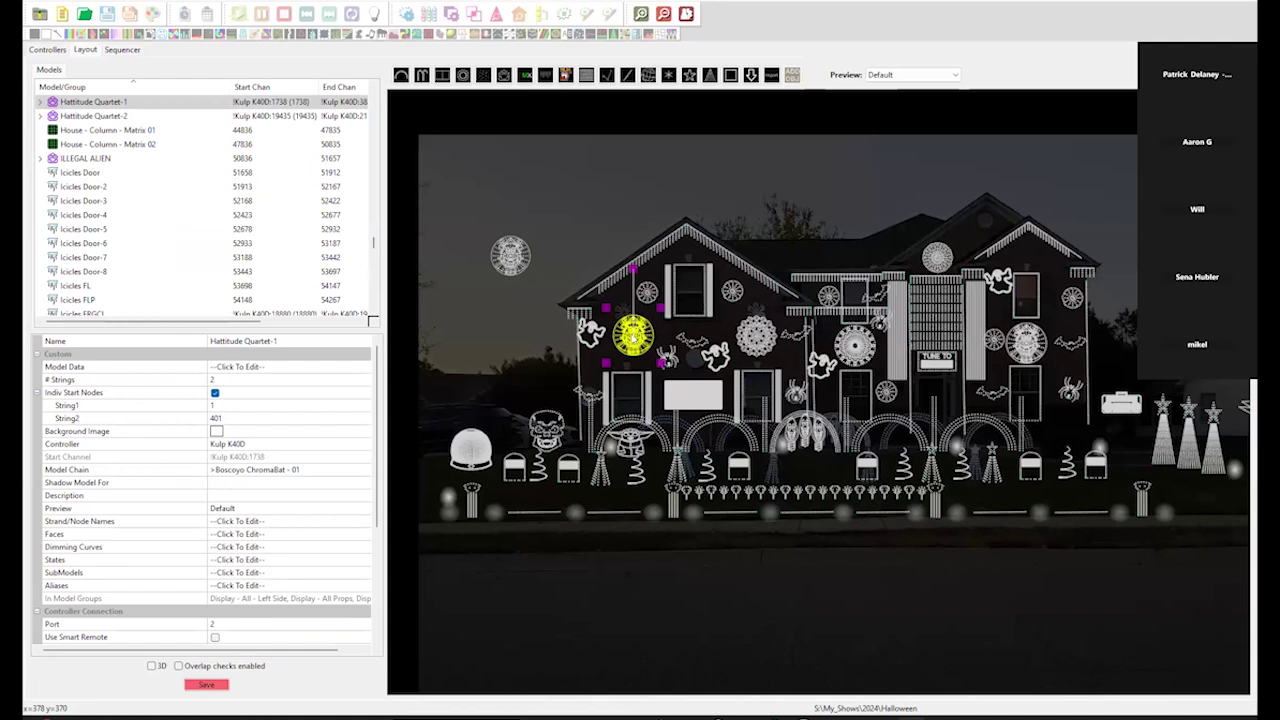
# Open the SubModels editor for Hattitude Quartet-1
pyautogui.rightClick(633, 339)
pyautogui.click(621, 331)
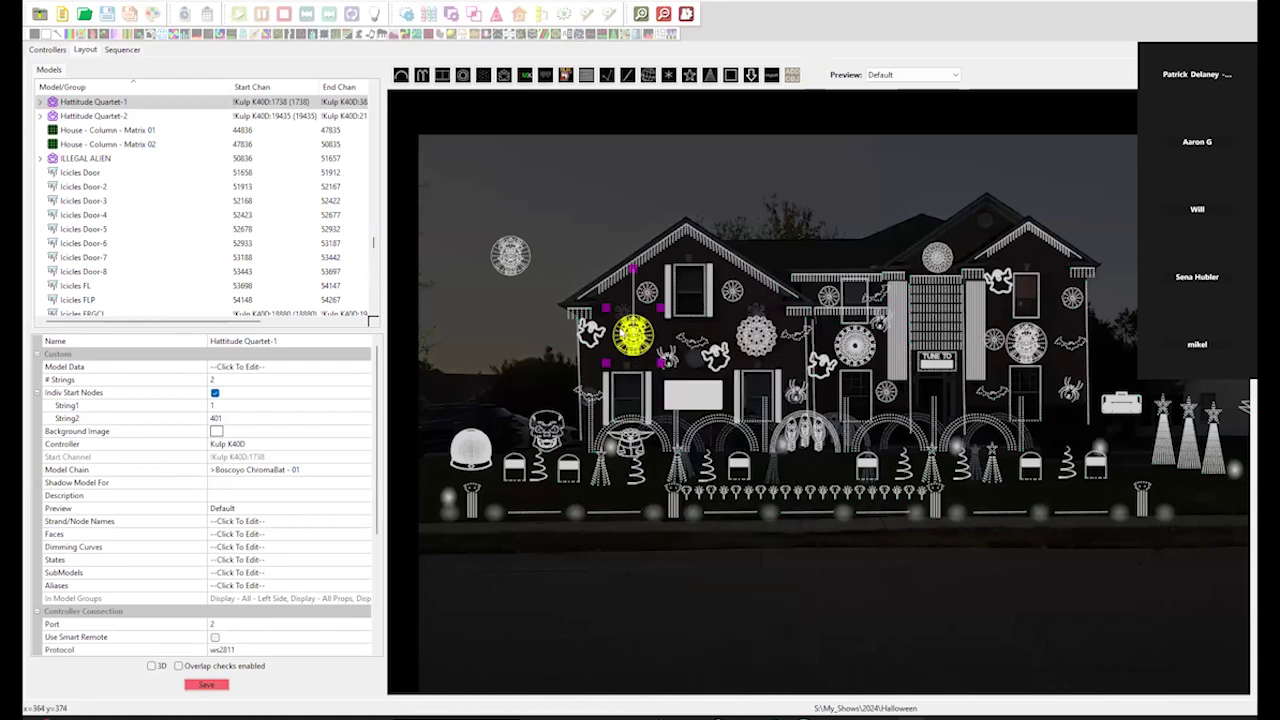
pyautogui.click(334, 576)
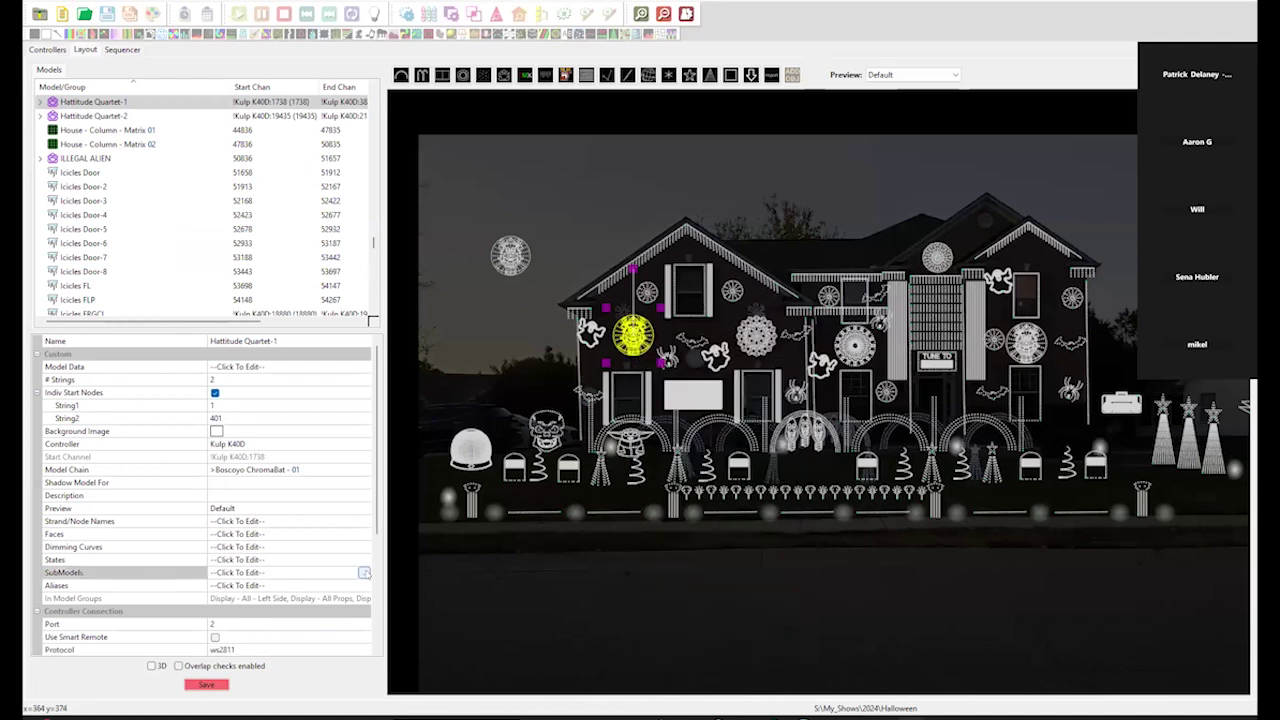
pyautogui.click(364, 573)
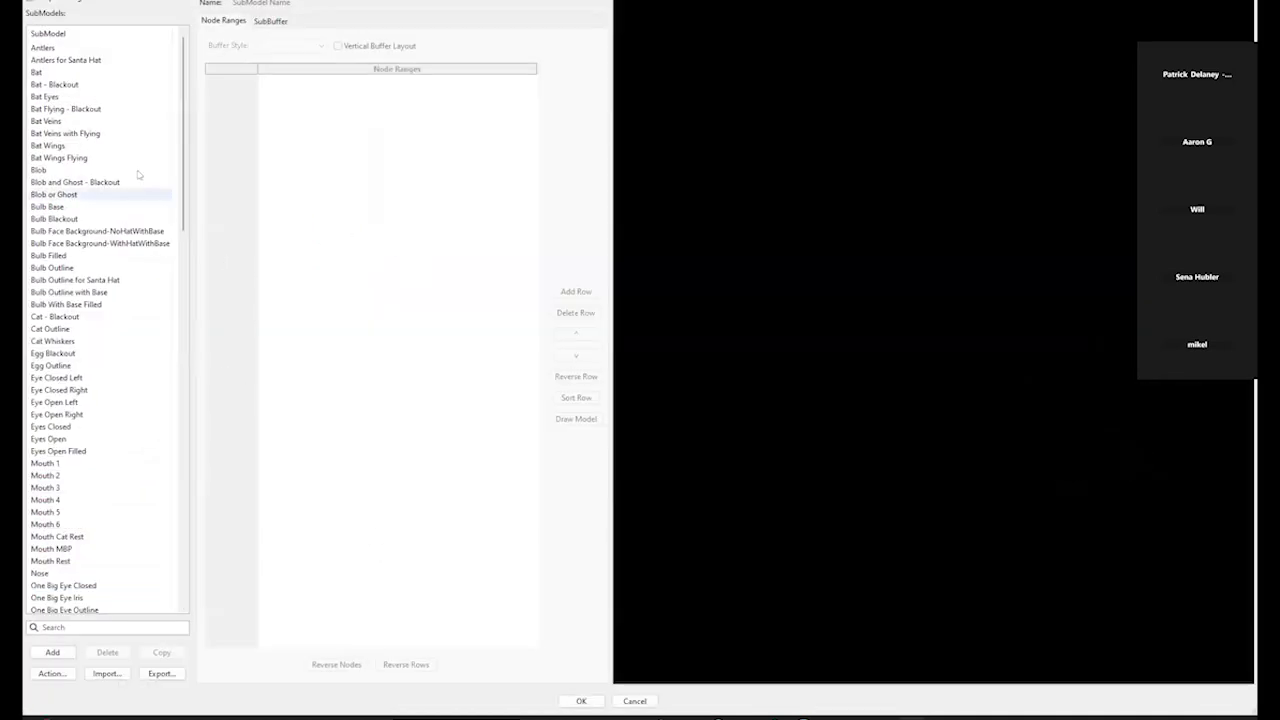
# Review the Antlers for Santa Hat, Antlers, Bulb Filled and Tree Blackout submodels
pyautogui.click(57, 60)
pyautogui.click(55, 48)
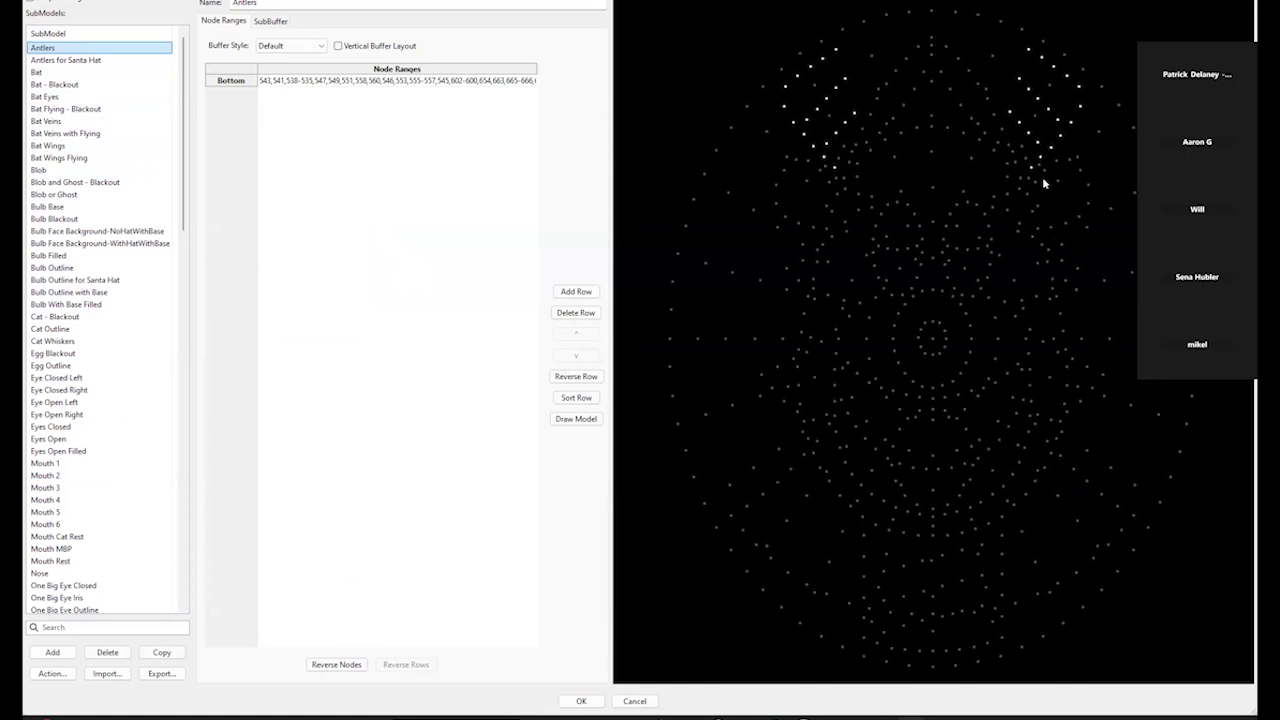
pyautogui.click(48, 256)
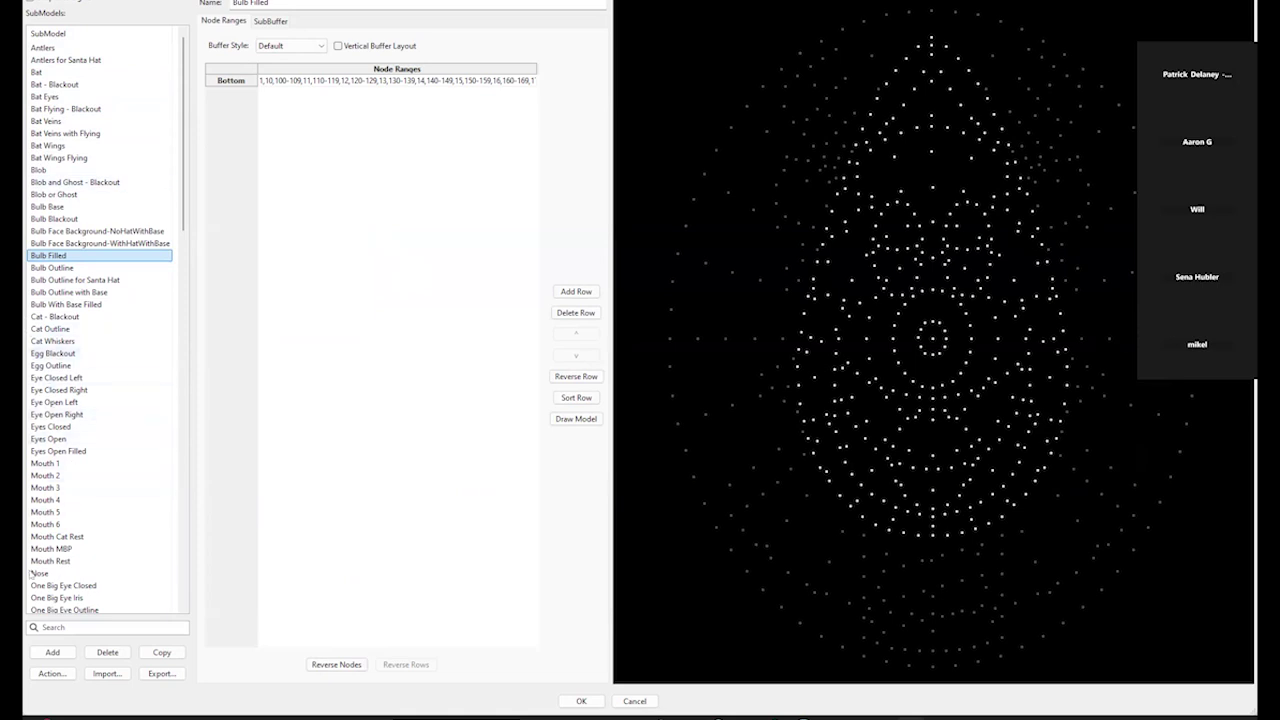
pyautogui.scroll(-20, 88, 540)
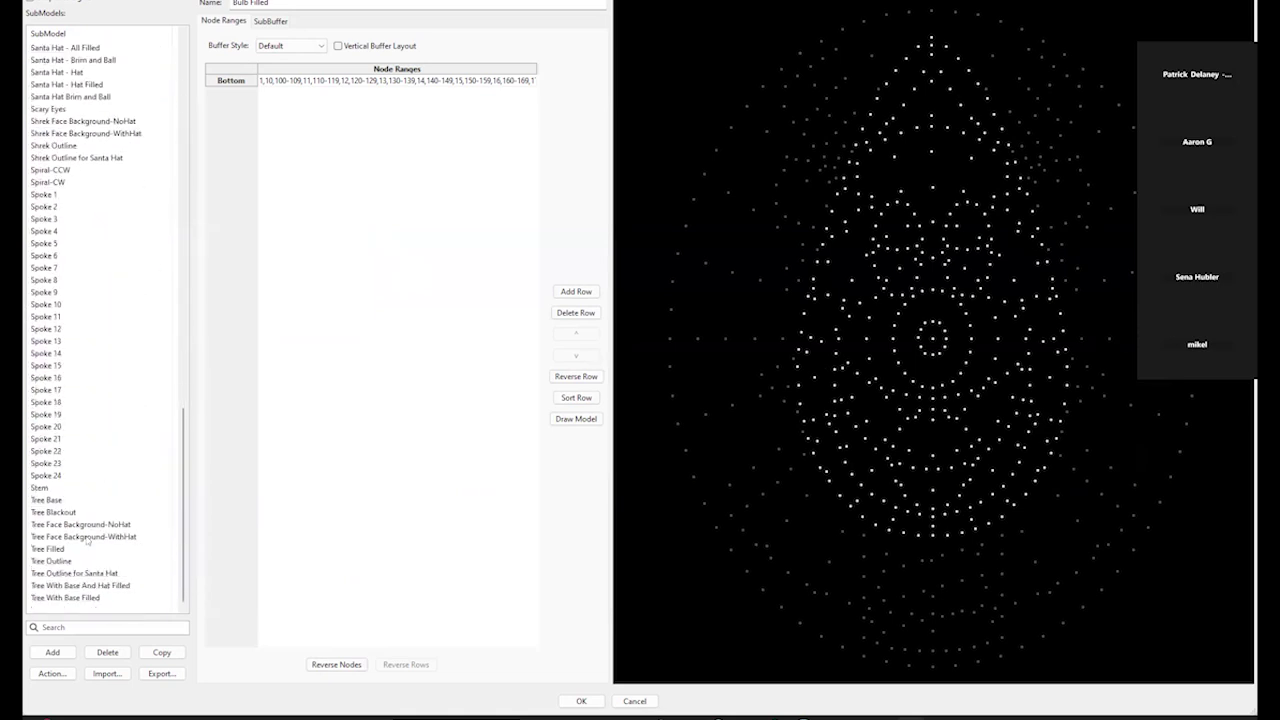
pyautogui.click(60, 512)
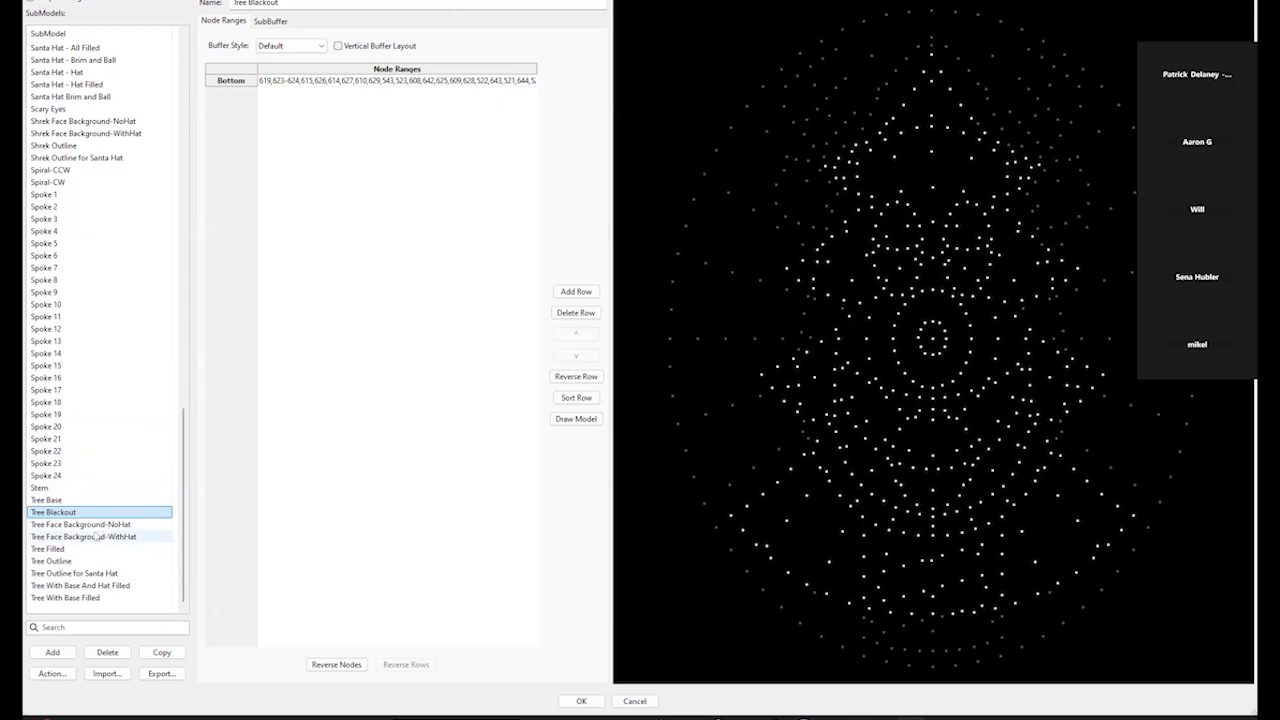
pyautogui.scroll(11, 101, 537)
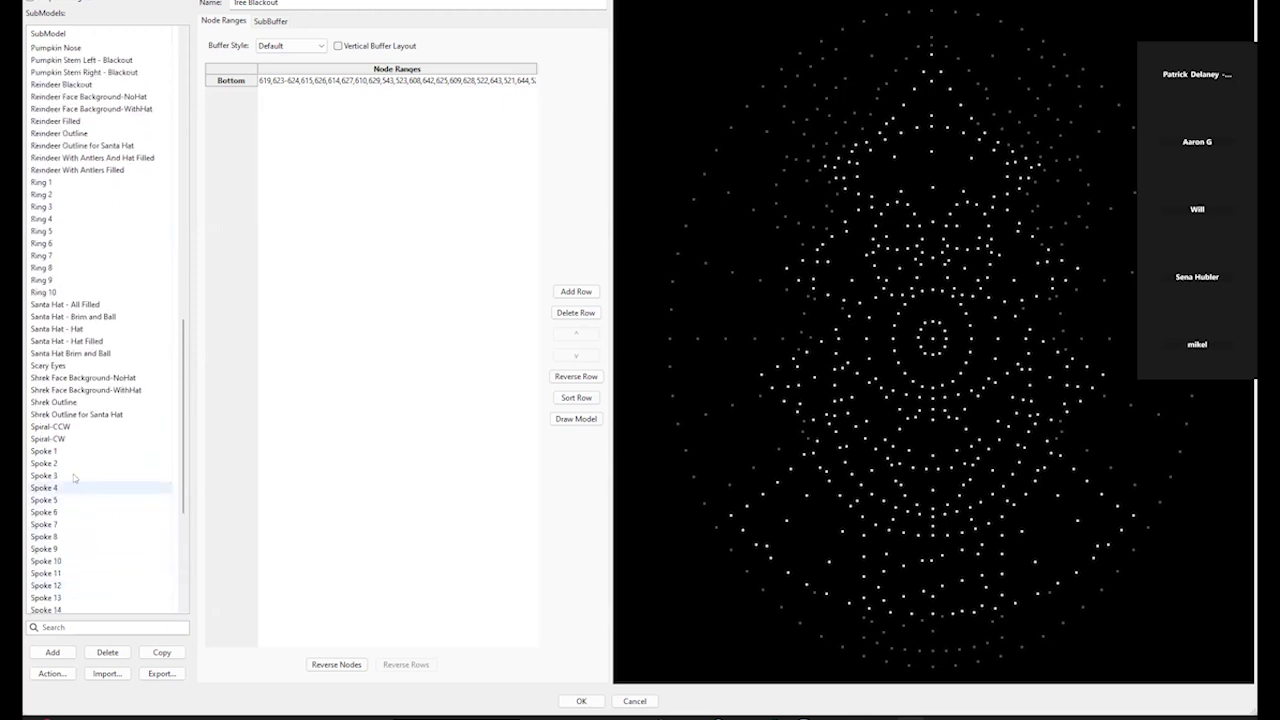
pyautogui.scroll(15, 51, 436)
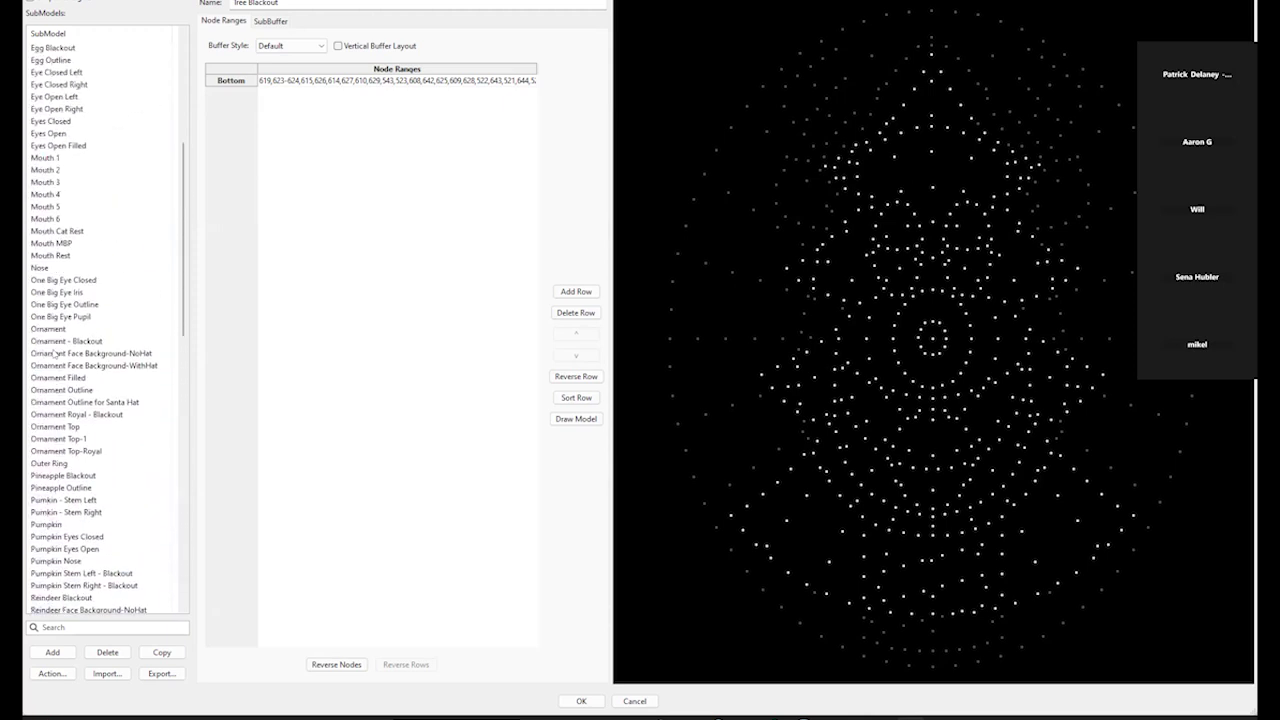
pyautogui.scroll(3, 55, 353)
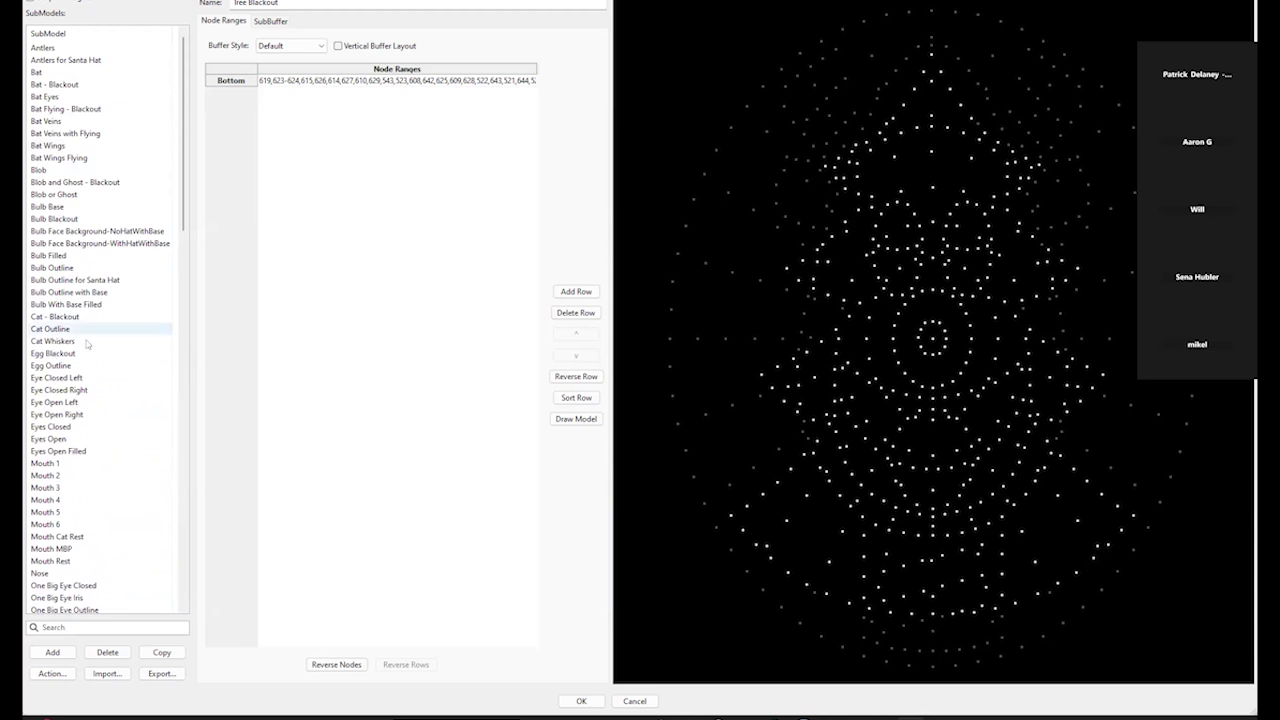
pyautogui.scroll(-20, 60, 350)
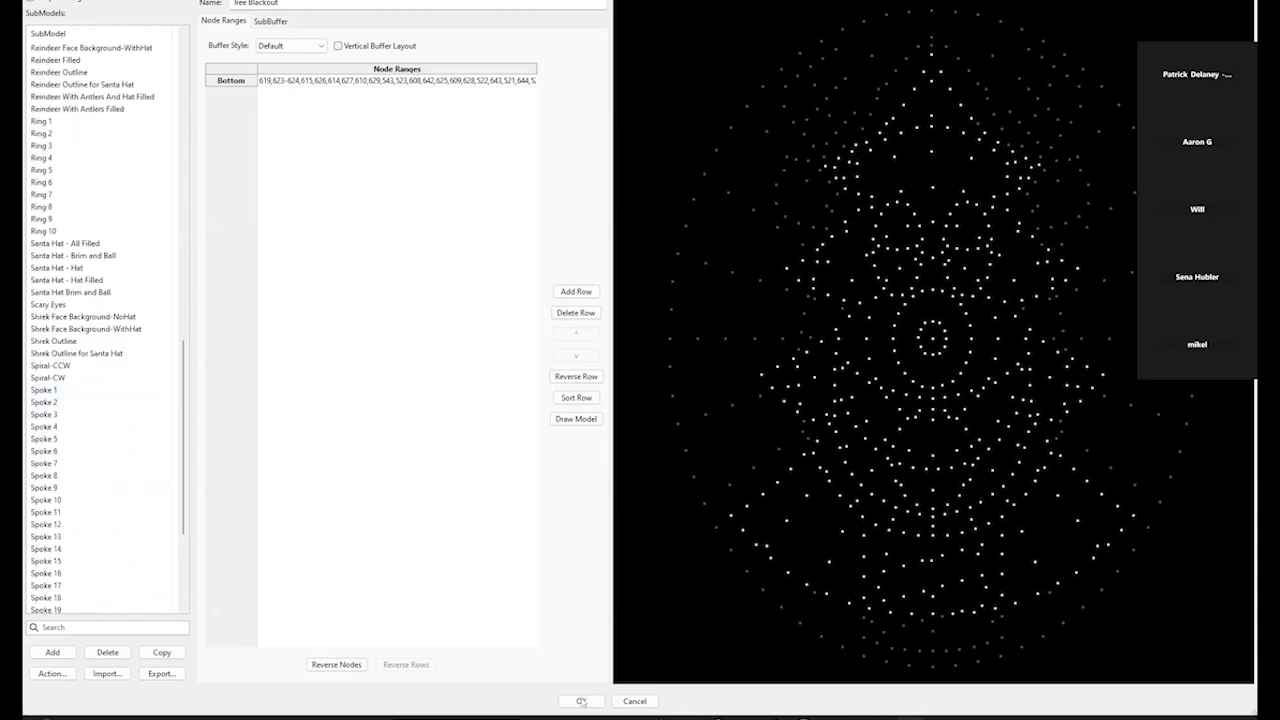
# Close the submodels window without saving the edits
pyautogui.click(650, 702)
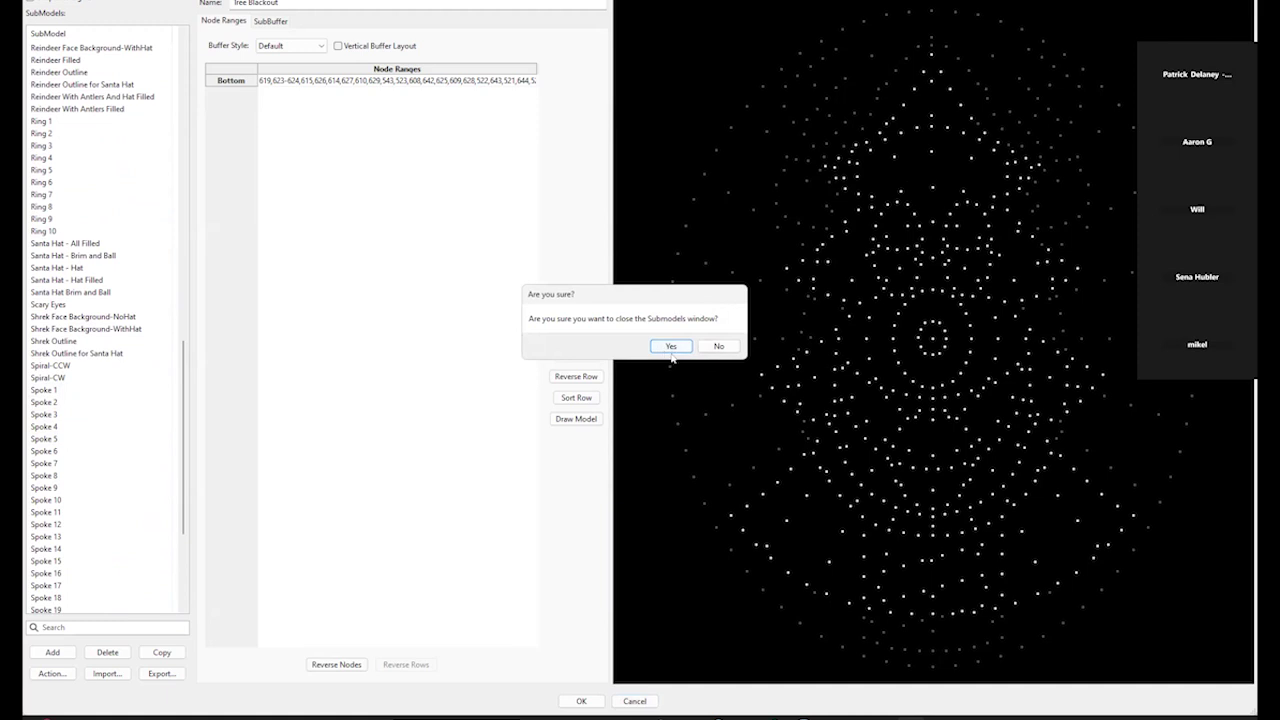
pyautogui.click(716, 347)
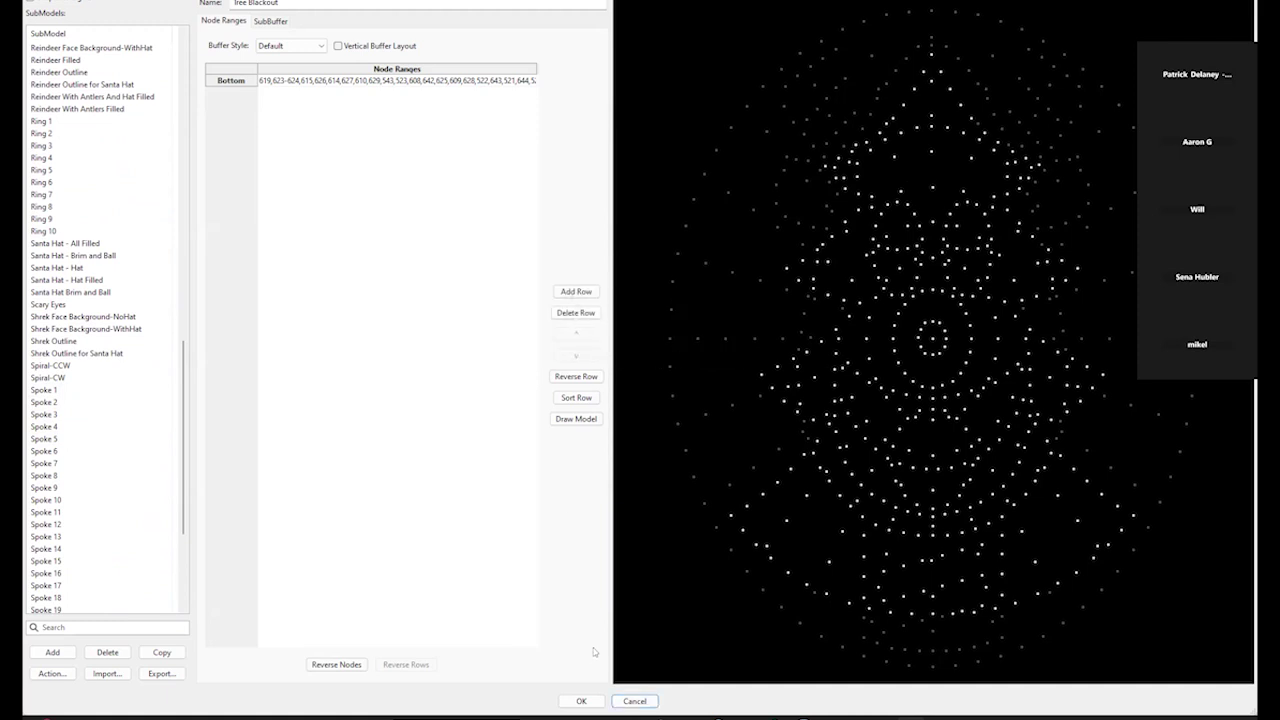
pyautogui.click(638, 702)
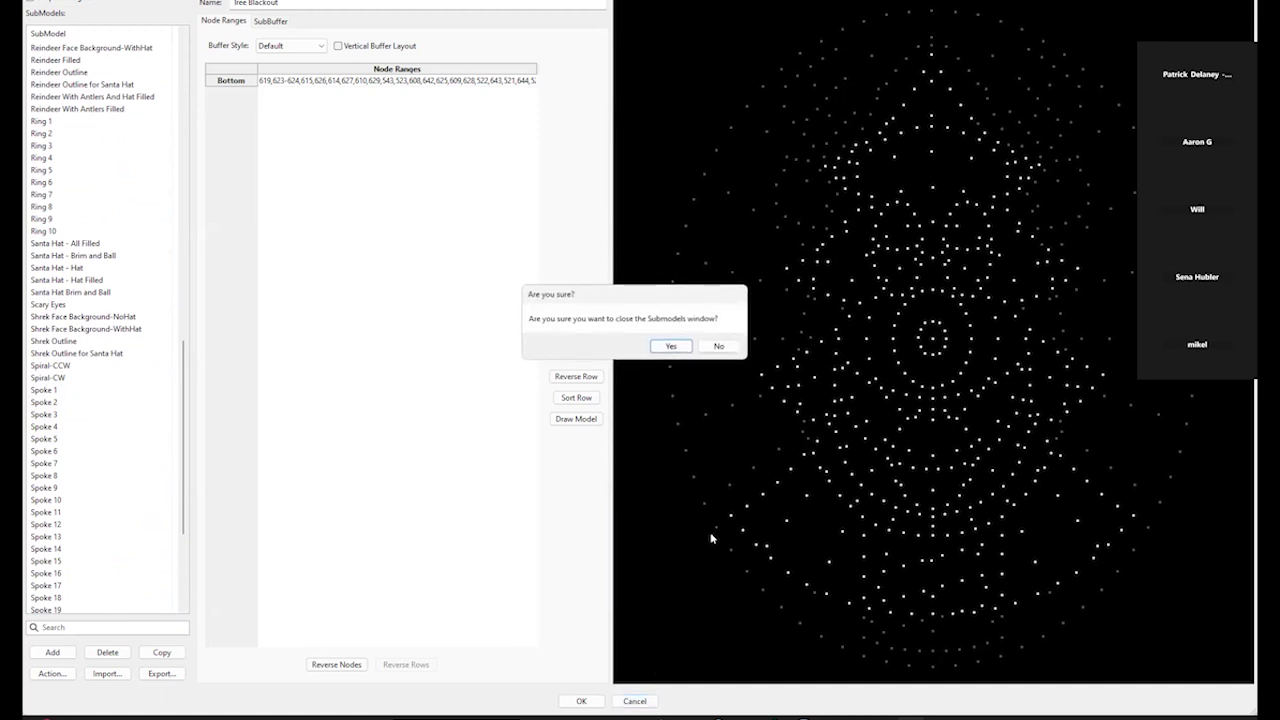
pyautogui.click(682, 347)
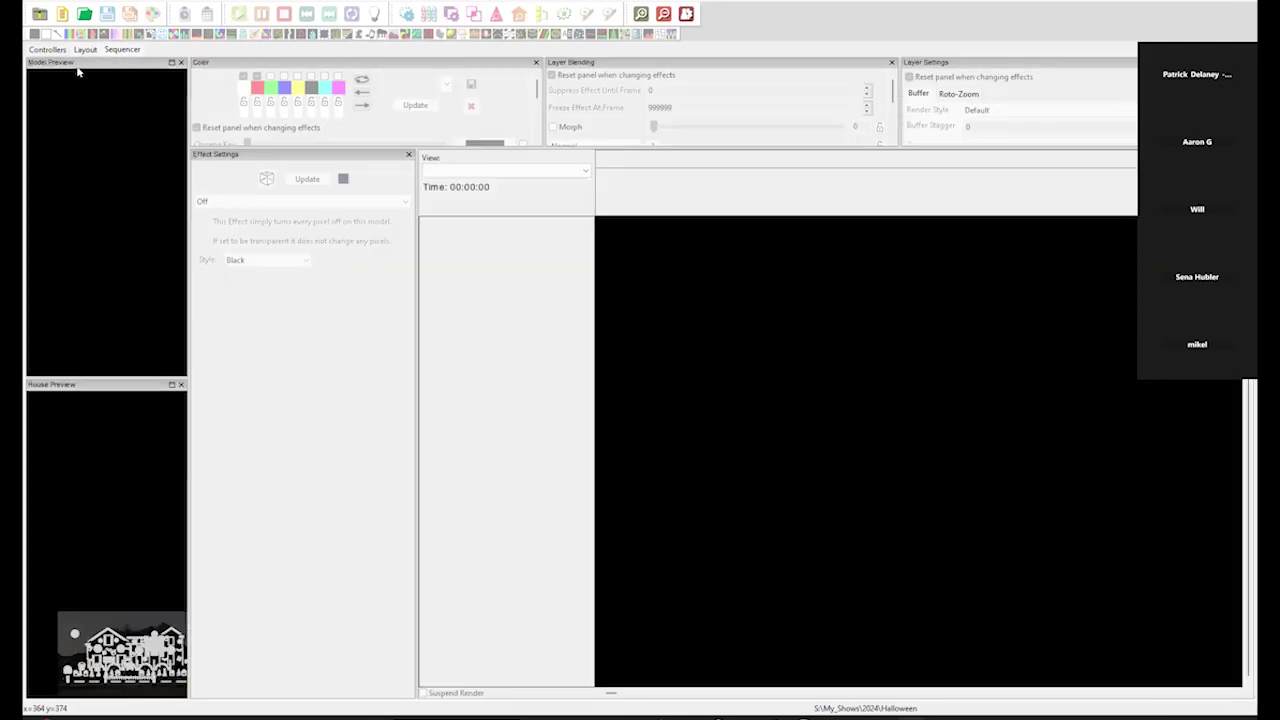
# Abandon a musical sequence and create an animation sequence instead via Ctrl+N
pyautogui.click(62, 13)
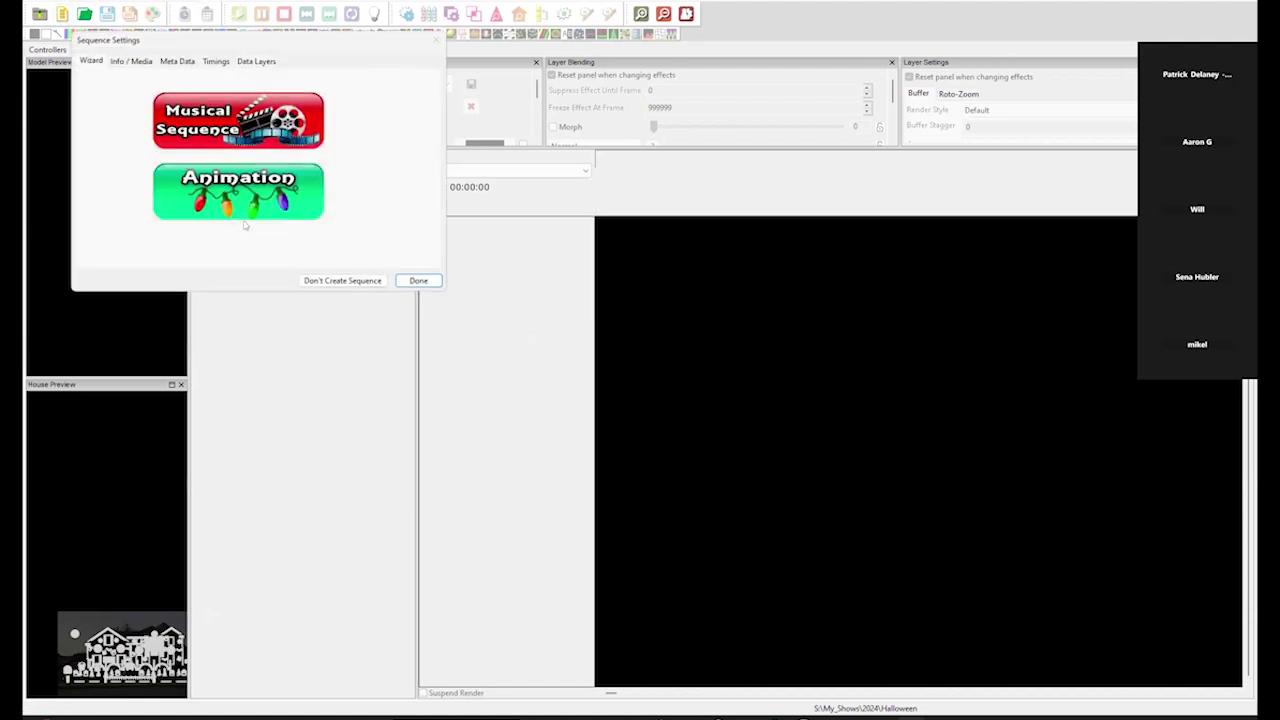
pyautogui.click(248, 124)
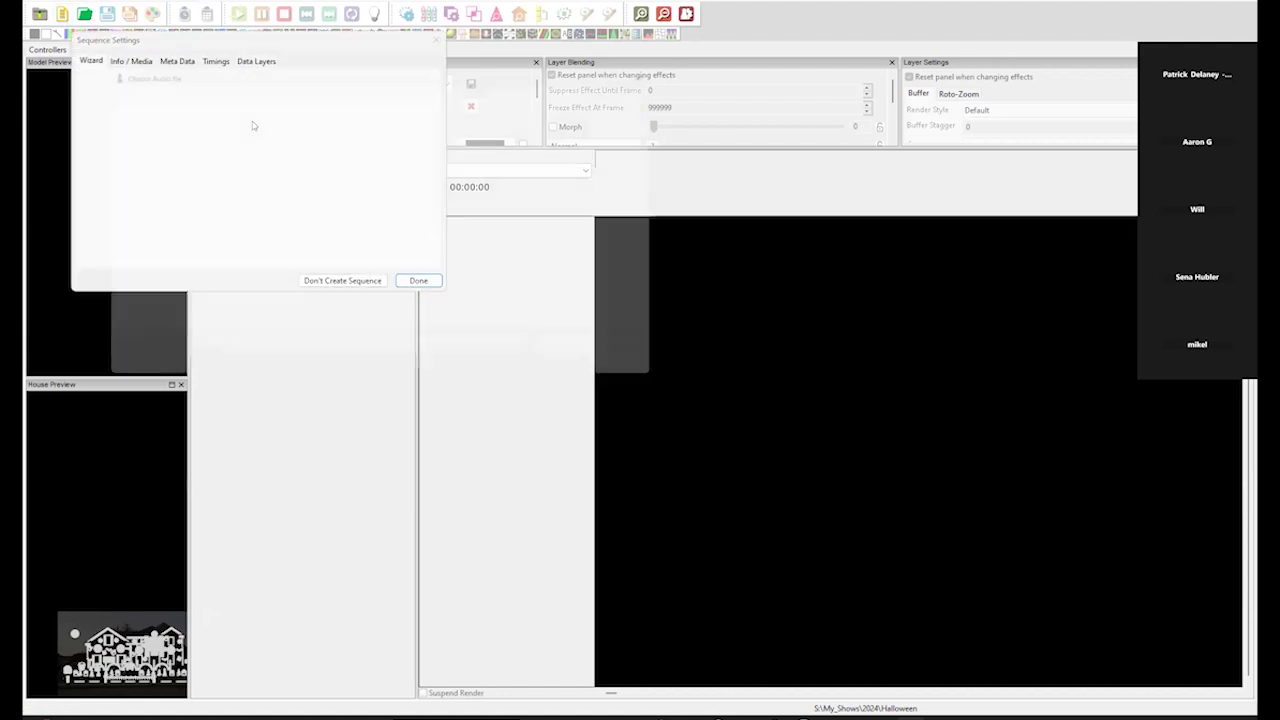
pyautogui.click(640, 376)
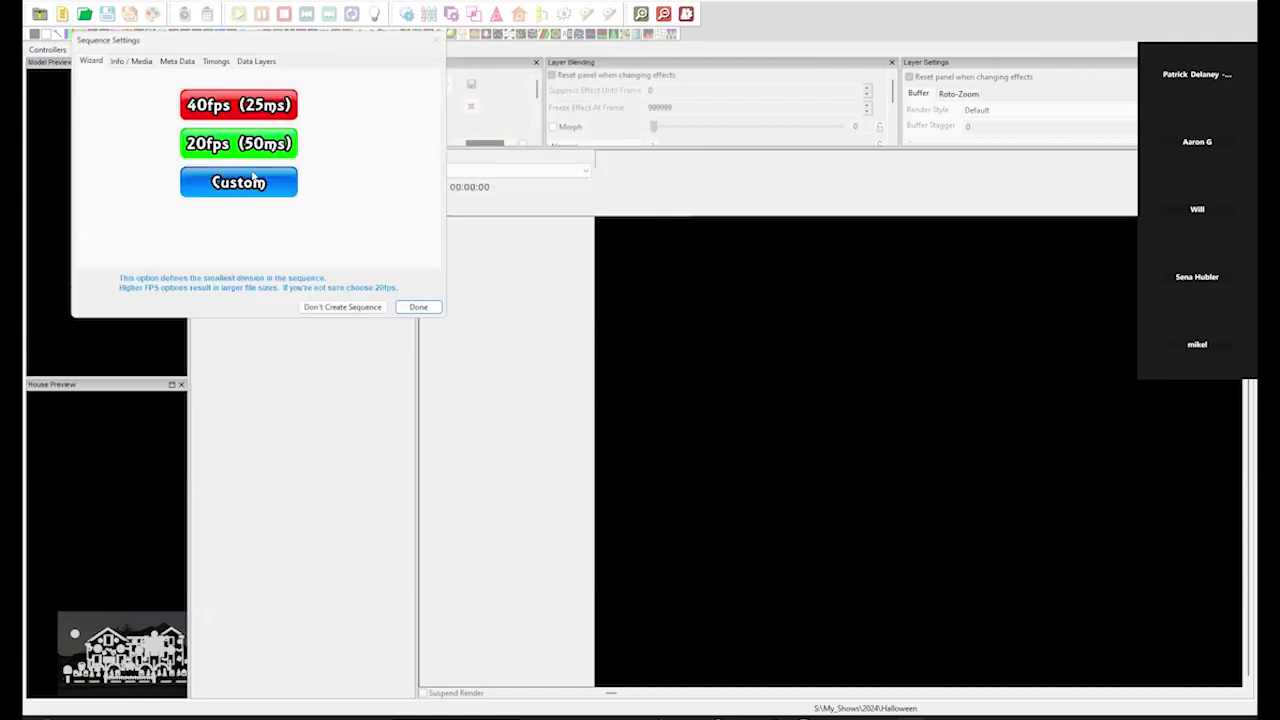
pyautogui.click(350, 310)
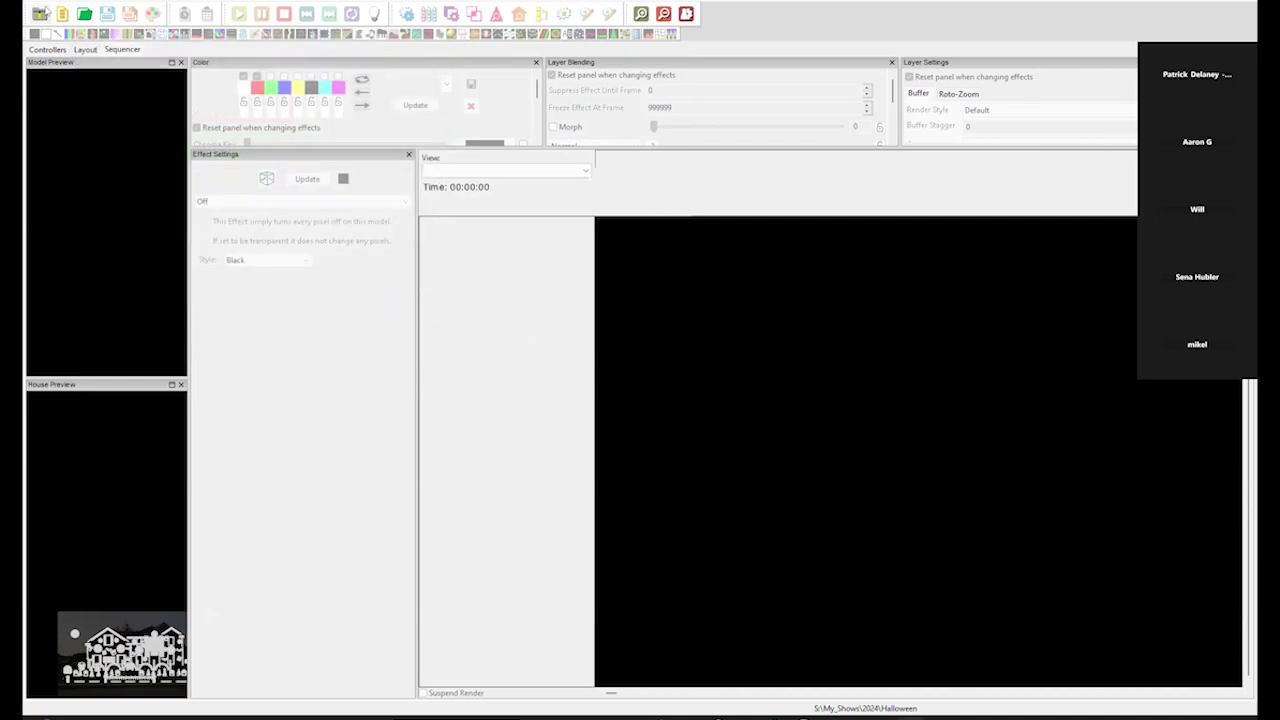
pyautogui.hotkey('ctrl', 'n')
pyautogui.click(238, 191)
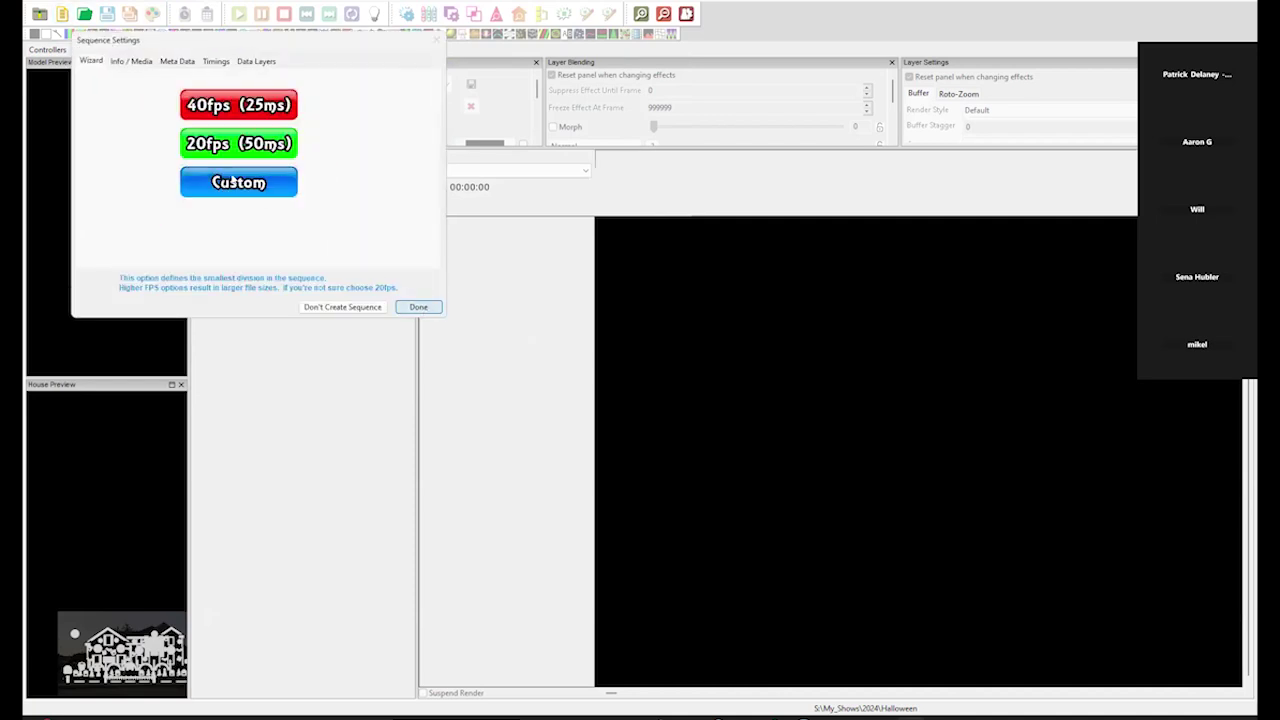
pyautogui.press('Return')
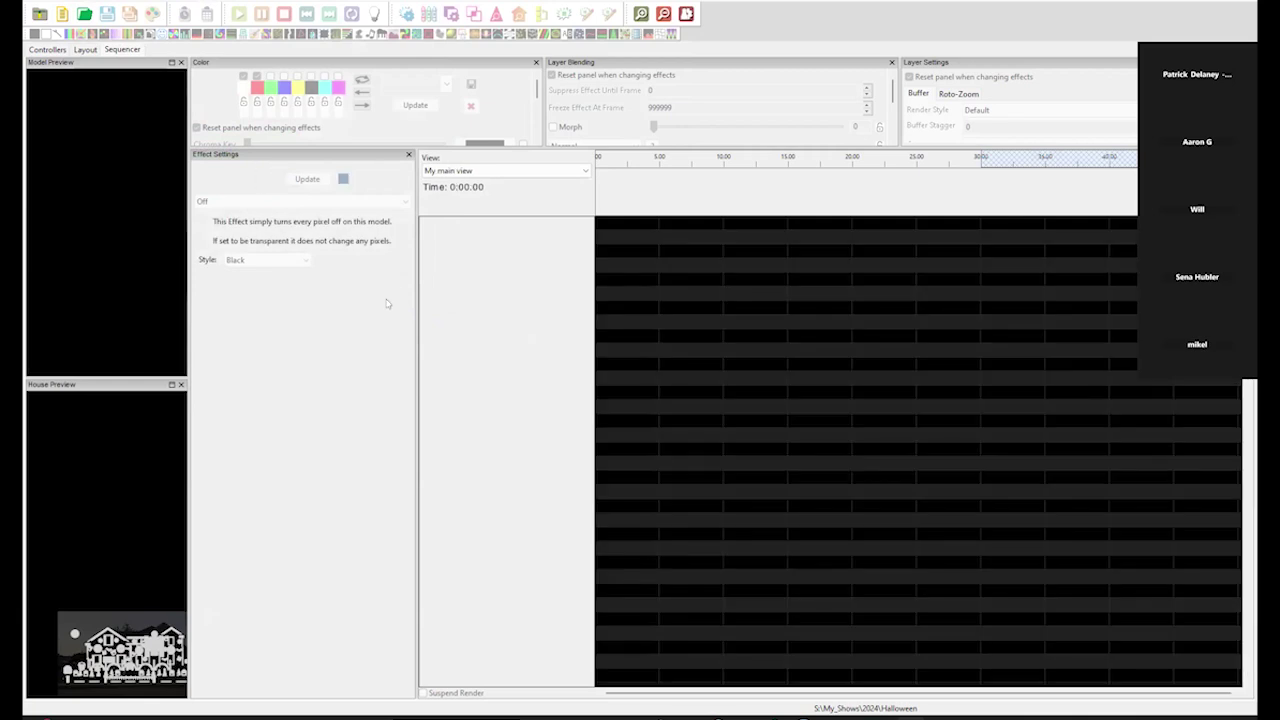
# Start a fresh animation sequence with a chosen frame rate, then open the Display - All - Eyes row options
pyautogui.click(62, 13)
pyautogui.click(645, 379)
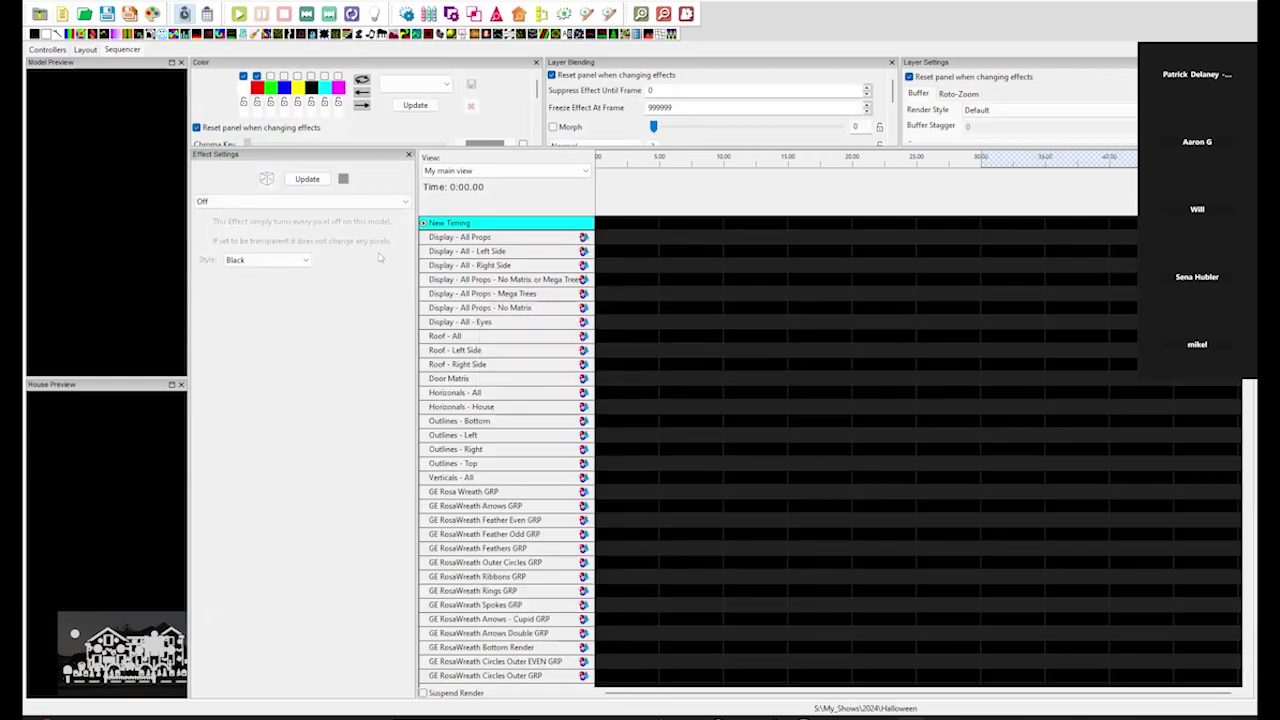
pyautogui.click(245, 188)
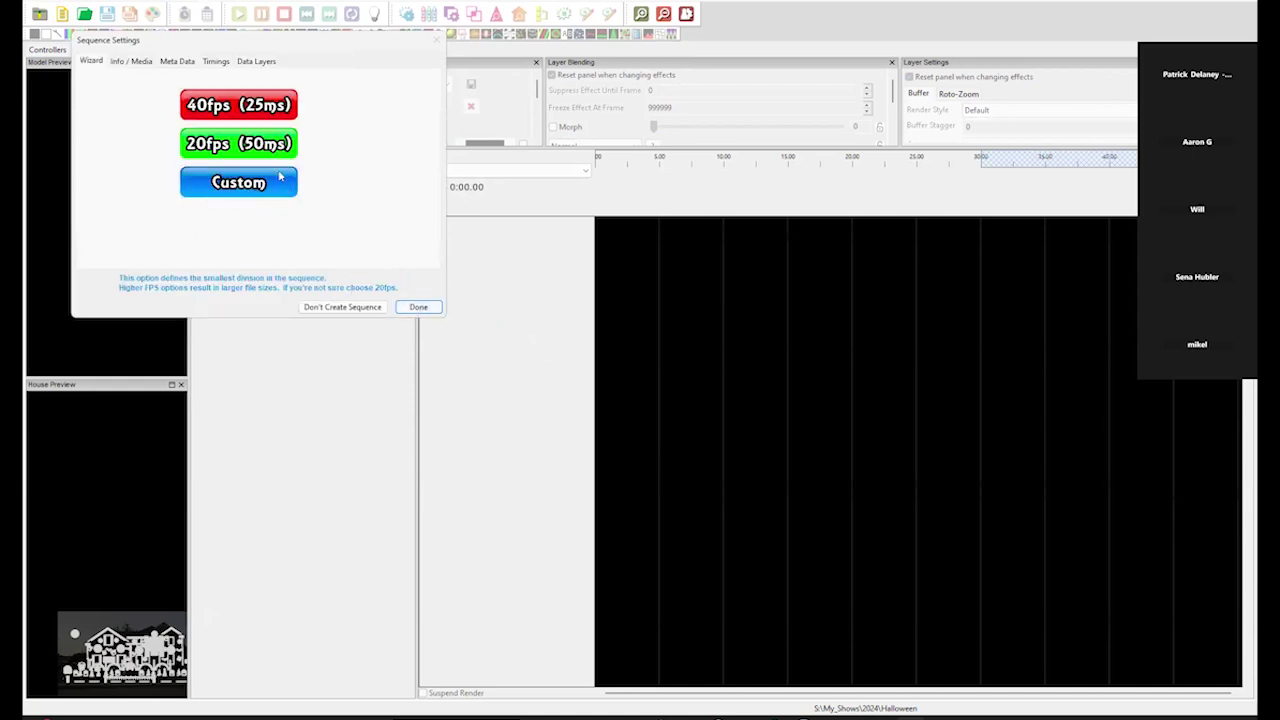
pyautogui.click(263, 118)
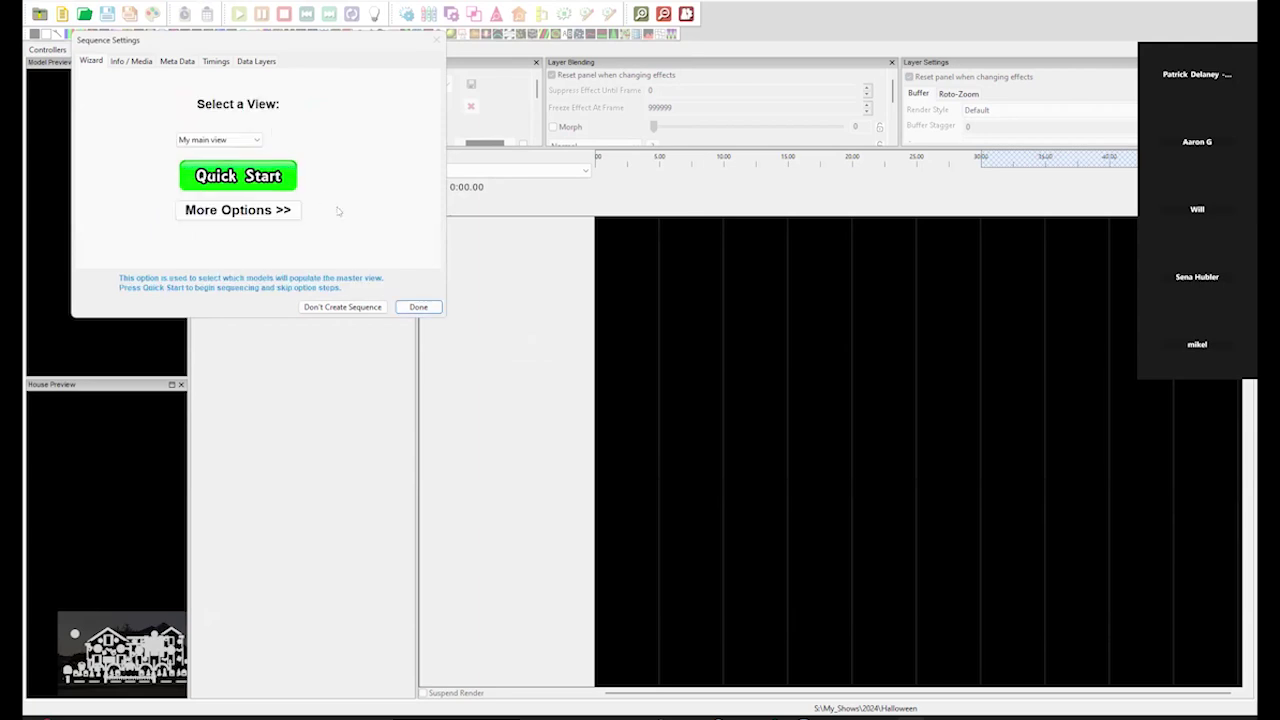
pyautogui.click(418, 306)
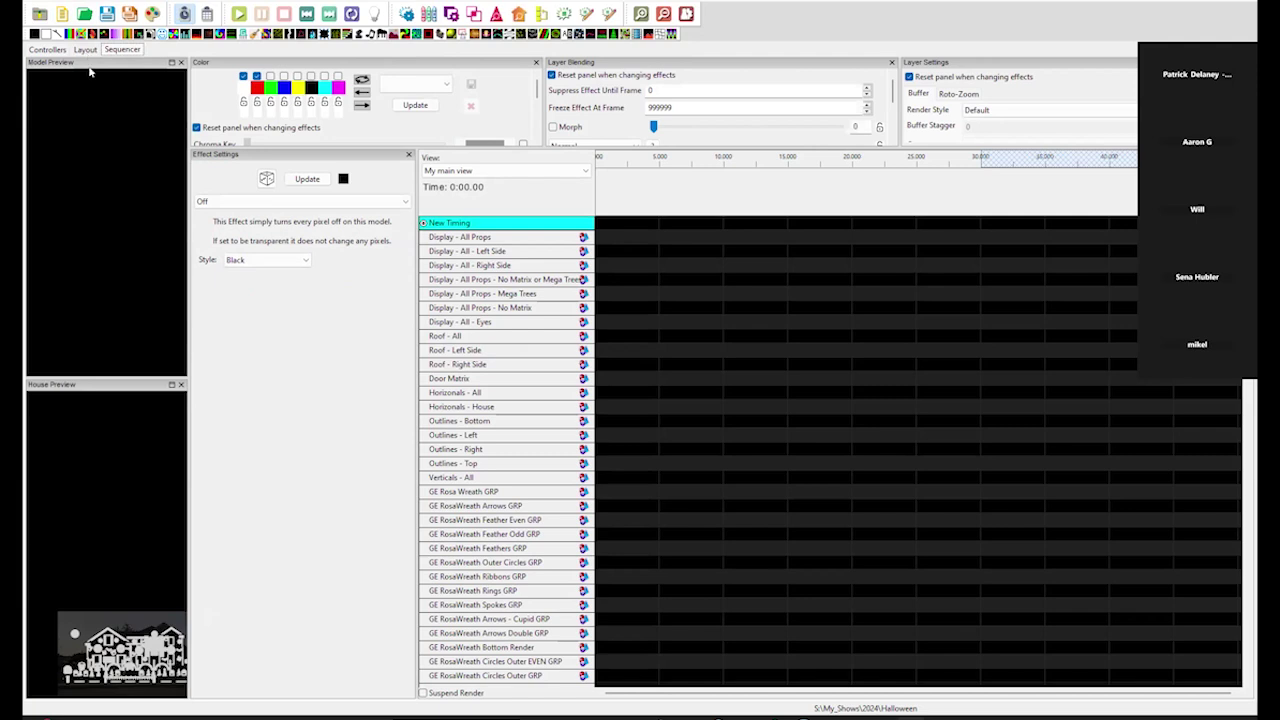
pyautogui.rightClick(453, 322)
# Open Display Elements, show My main view - new, and start then cancel cloning it
pyautogui.click(528, 486)
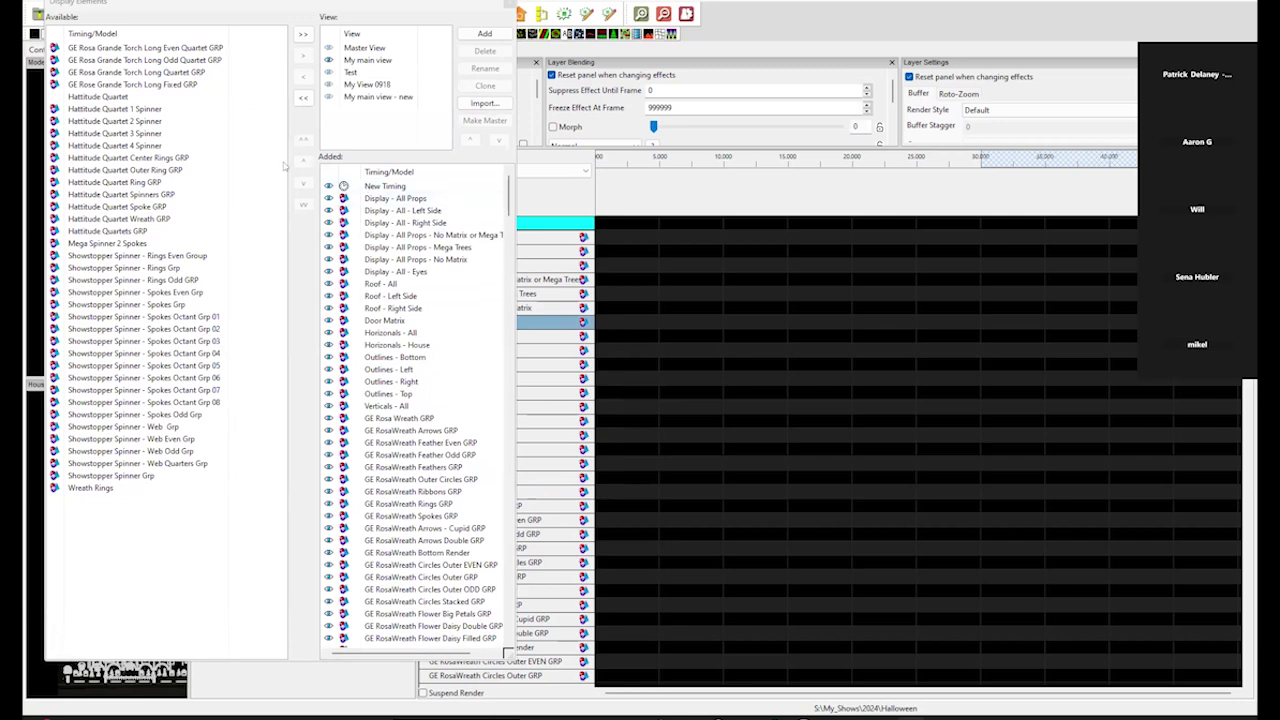
pyautogui.click(375, 97)
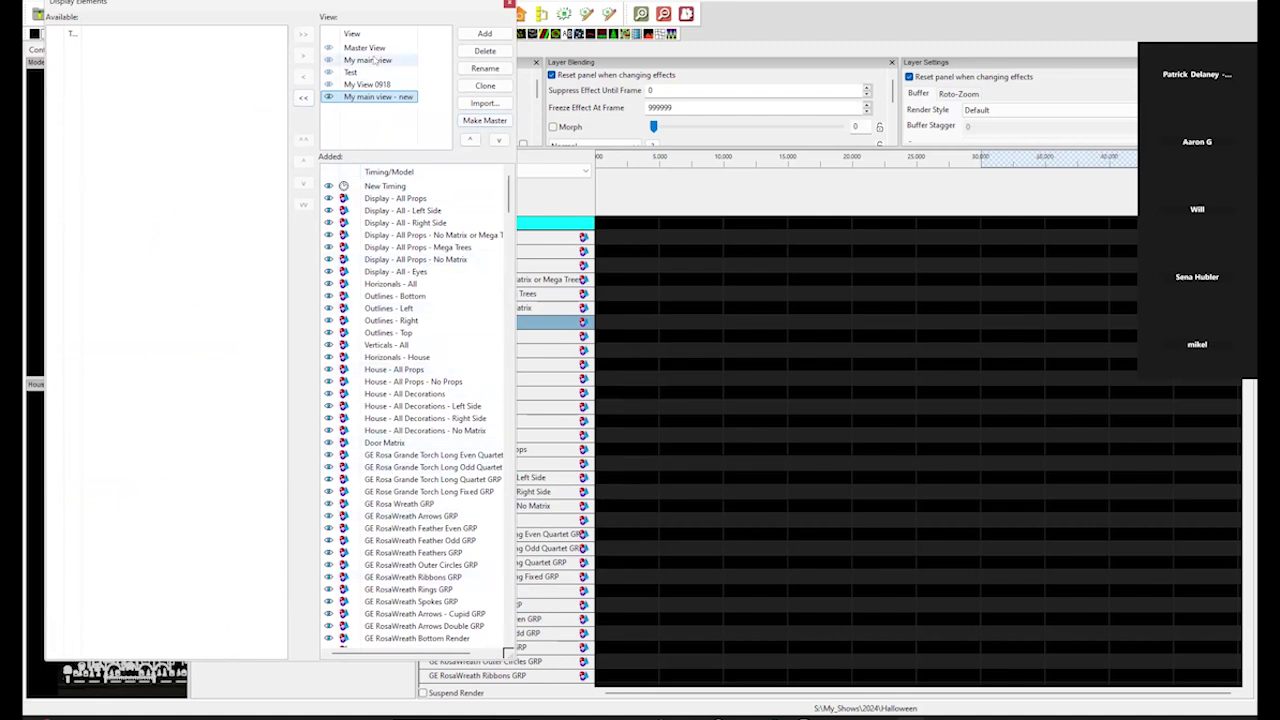
pyautogui.click(483, 86)
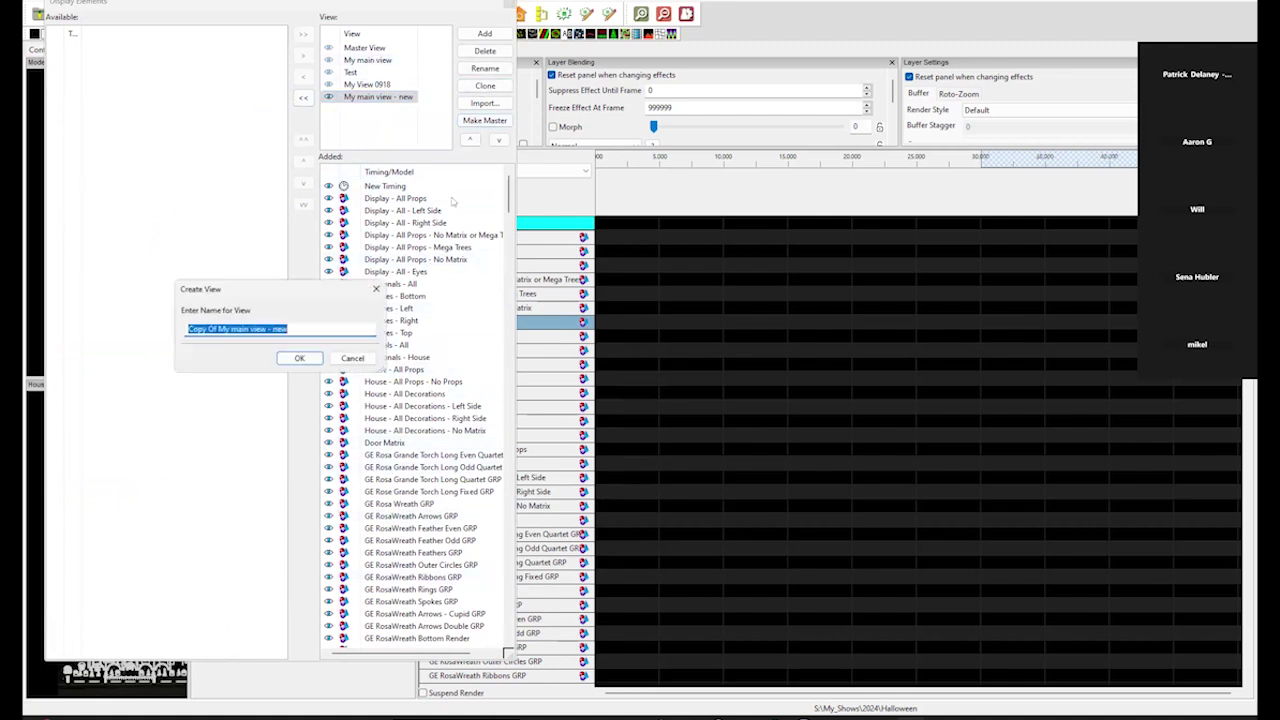
pyautogui.click(356, 331)
pyautogui.click(352, 358)
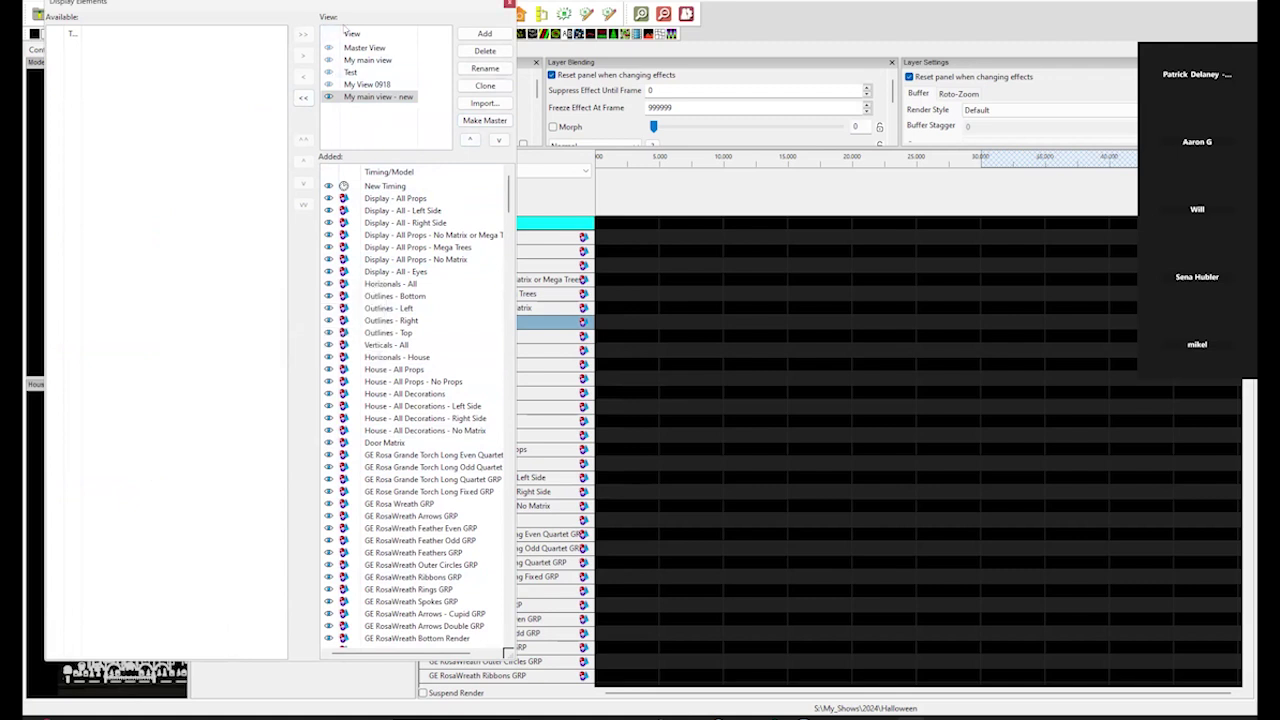
# Show Master View's models, then start and abandon cloning Master View
pyautogui.click(364, 48)
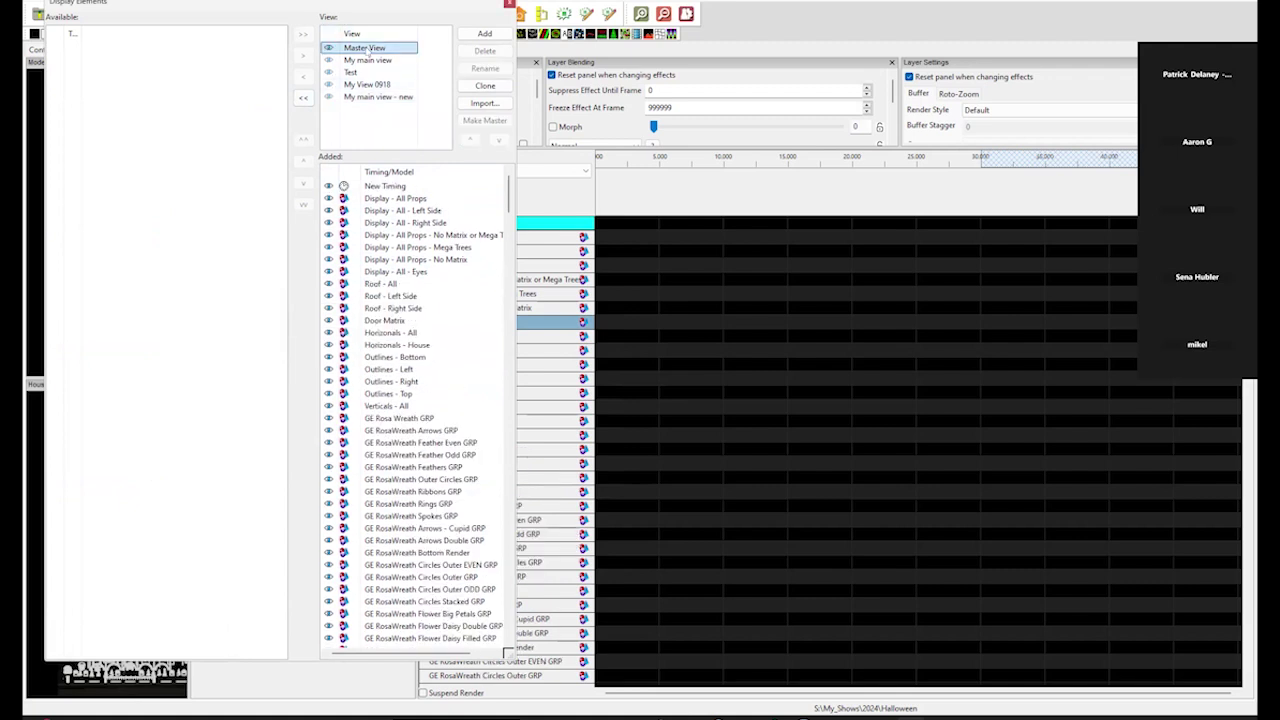
pyautogui.click(485, 86)
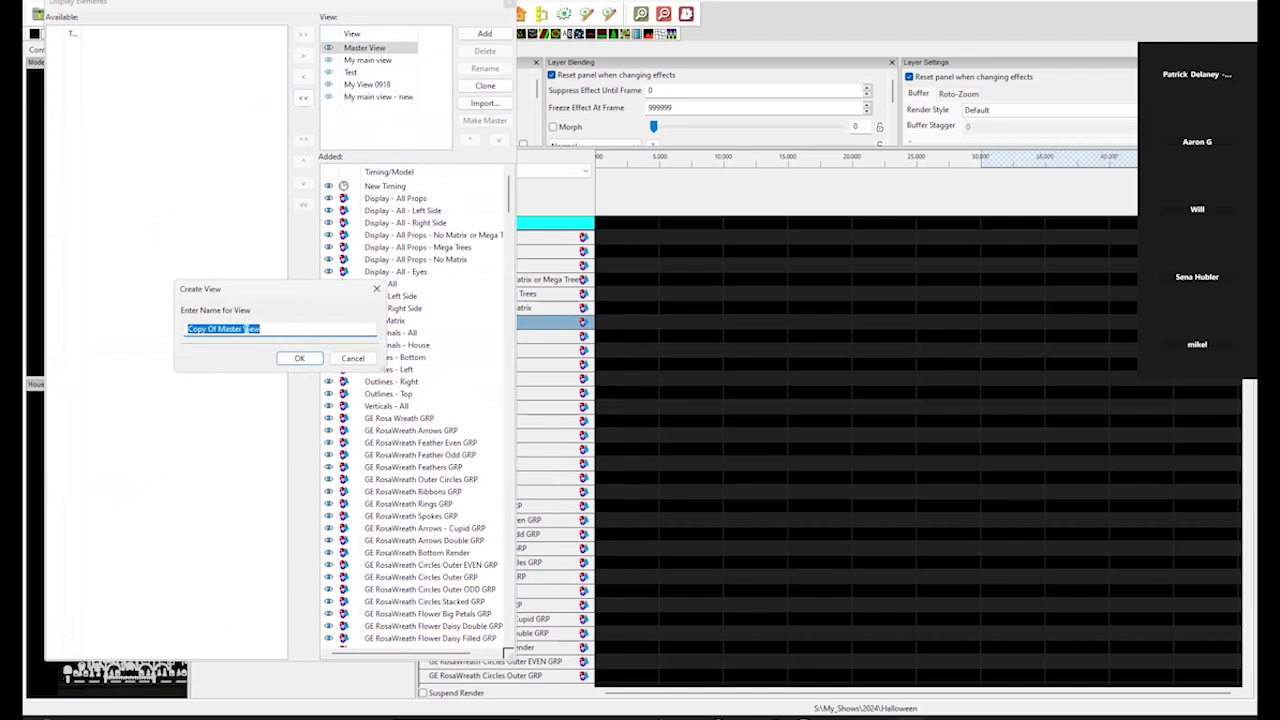
pyautogui.click(299, 359)
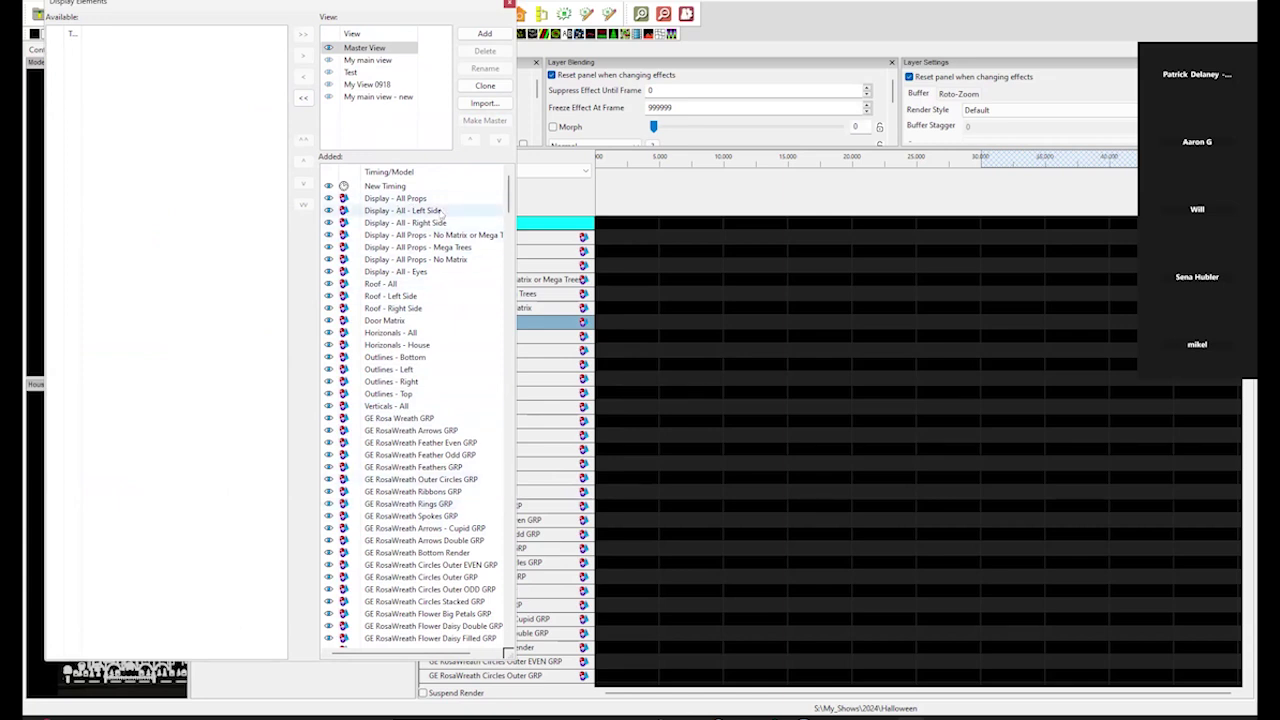
# Select Display - All Props, scroll the list down, and reshow My main view - new
pyautogui.scroll(-5, 432, 523)
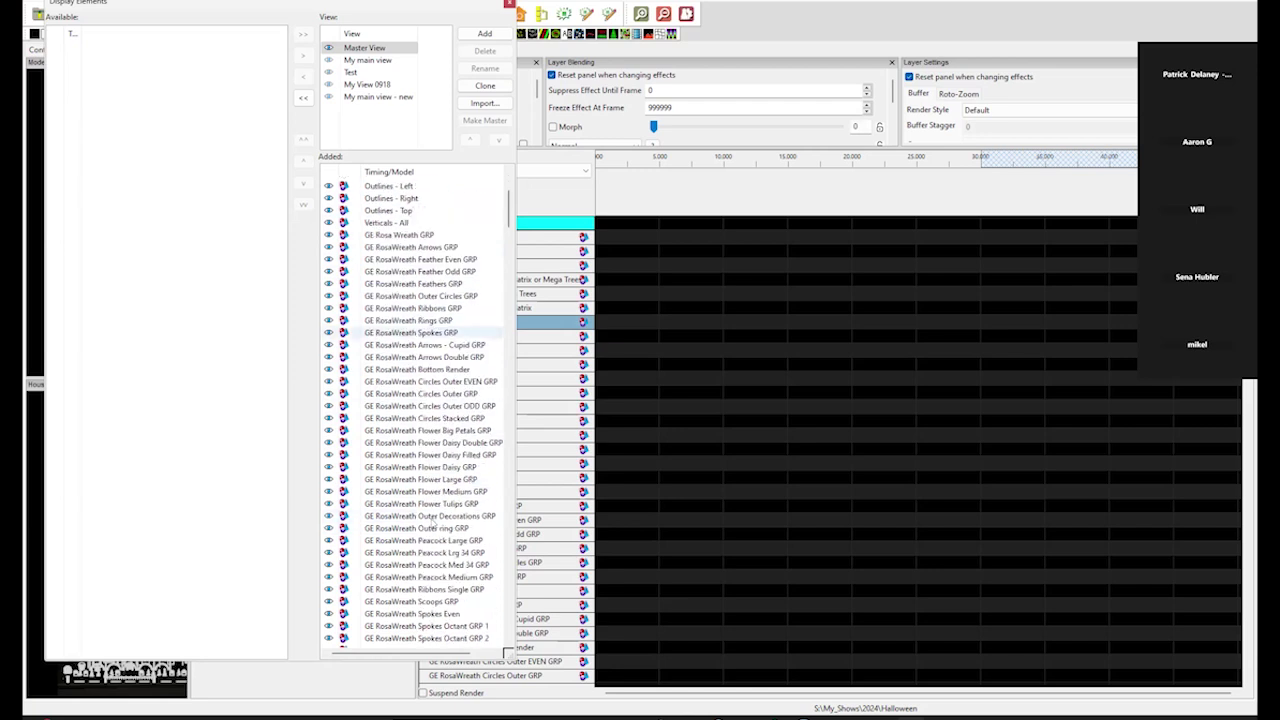
pyautogui.scroll(5, 432, 523)
pyautogui.click(430, 198)
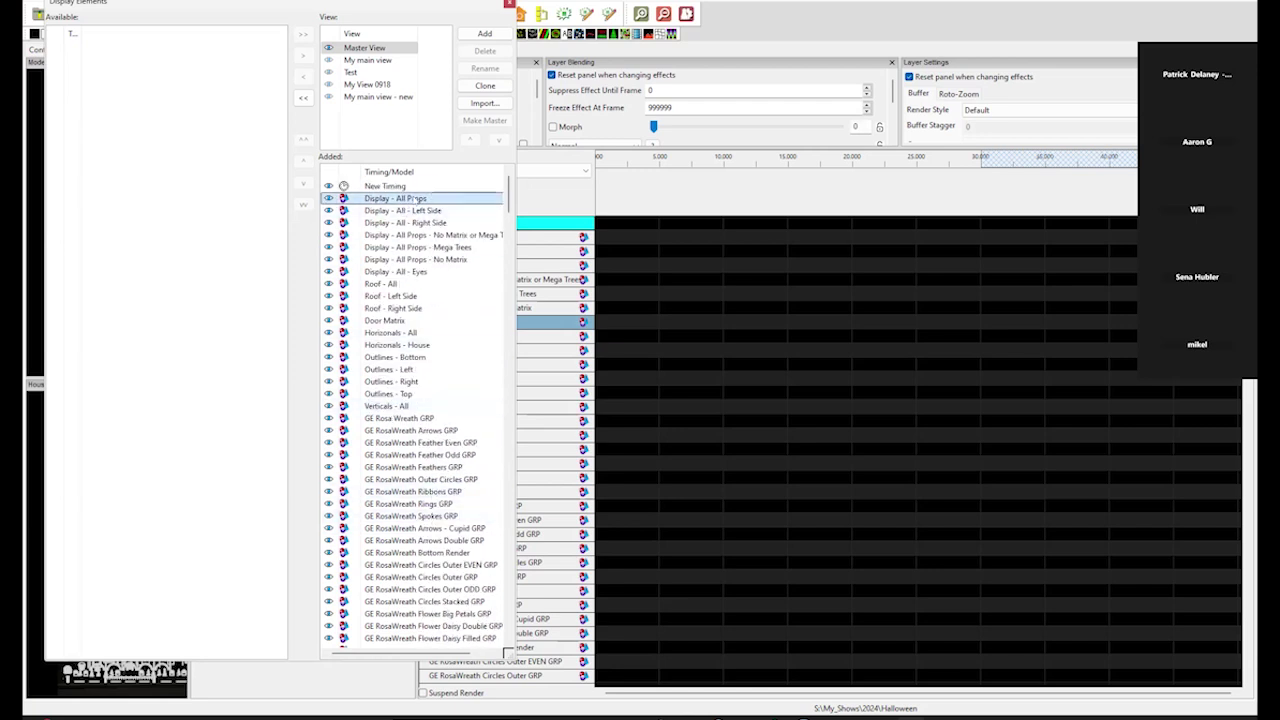
pyautogui.moveTo(508, 198); pyautogui.dragTo(518, 645)
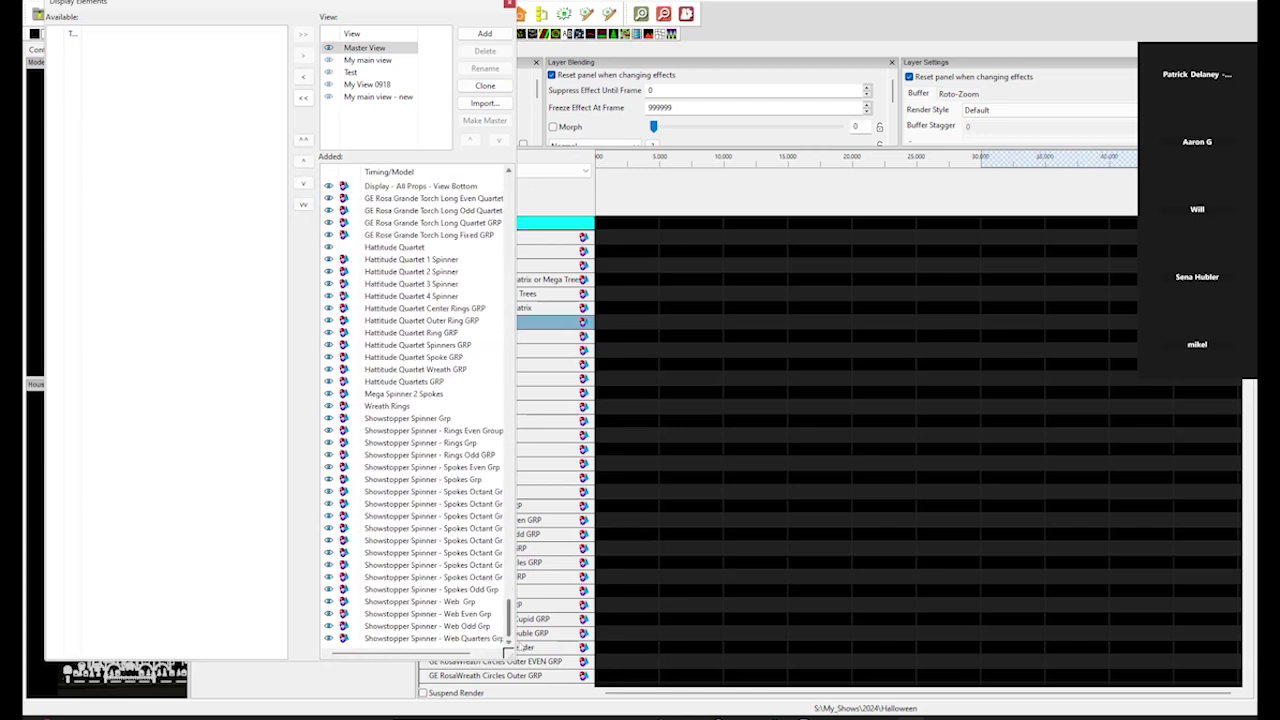
pyautogui.click(378, 97)
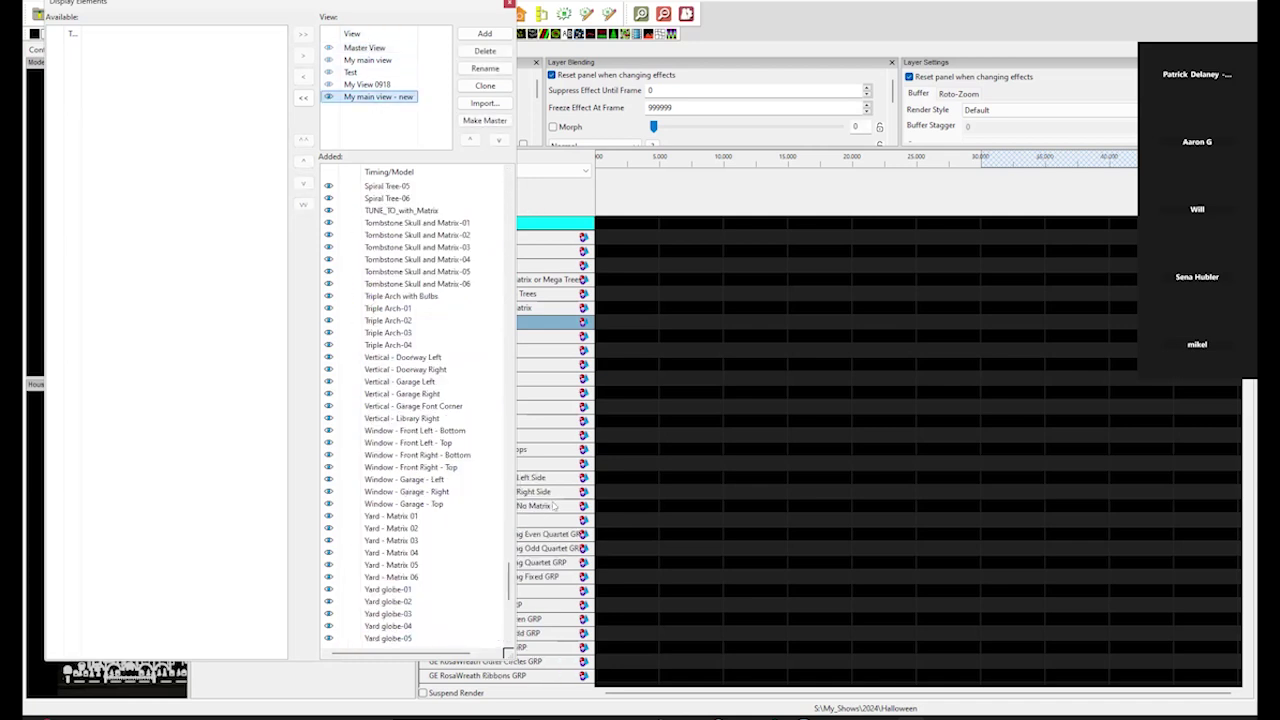
# Select the Display - All Props - View Bottom group, then scroll the Added list back to top
pyautogui.moveTo(509, 578); pyautogui.dragTo(522, 660)
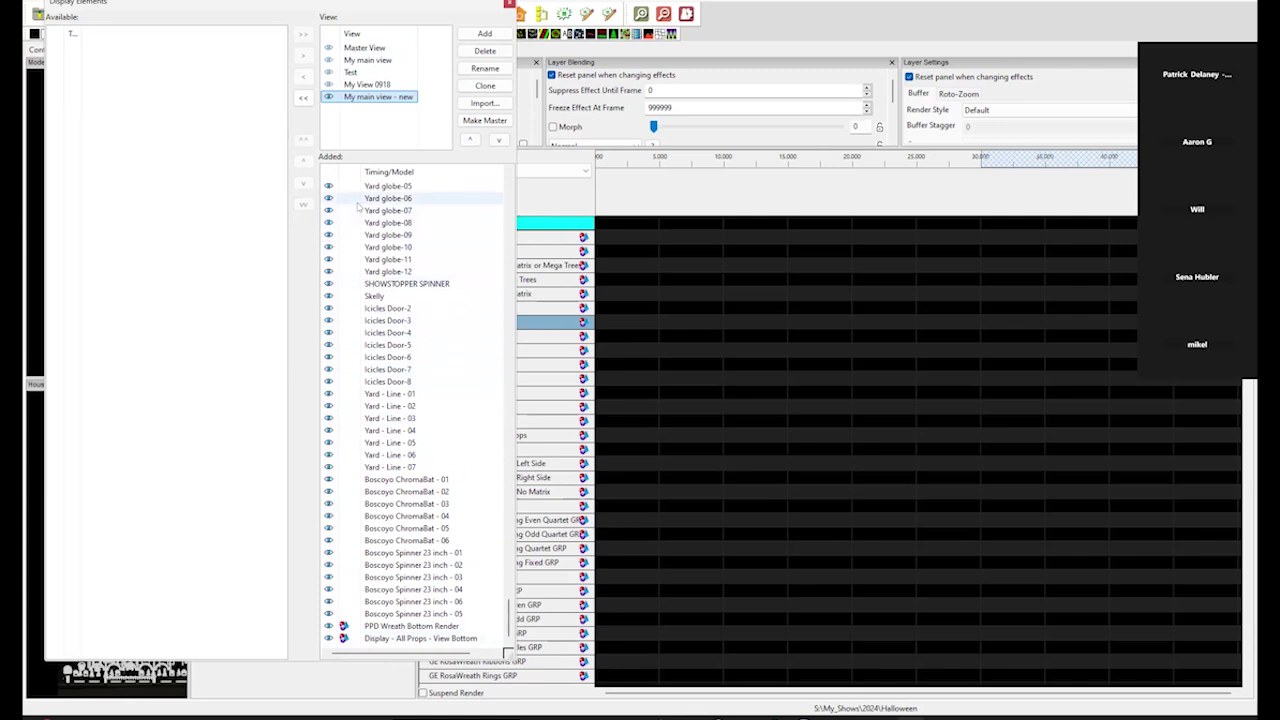
pyautogui.moveTo(508, 615); pyautogui.dragTo(507, 650)
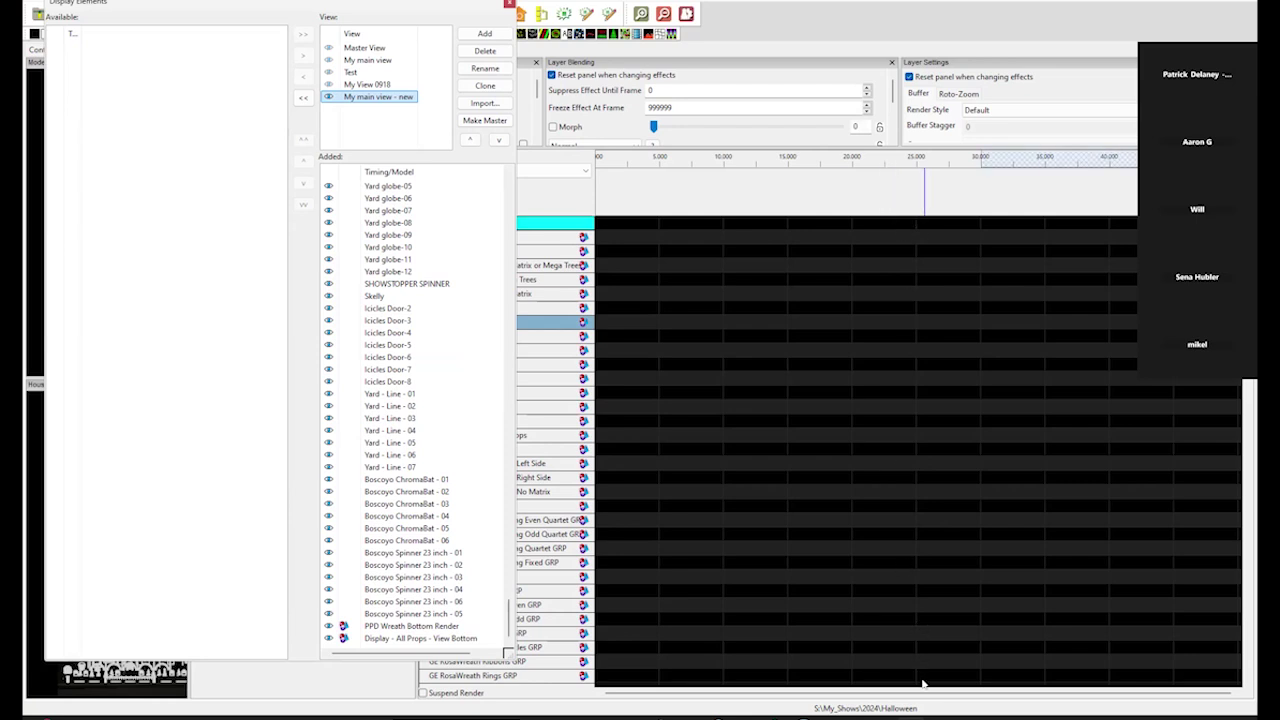
pyautogui.click(431, 641)
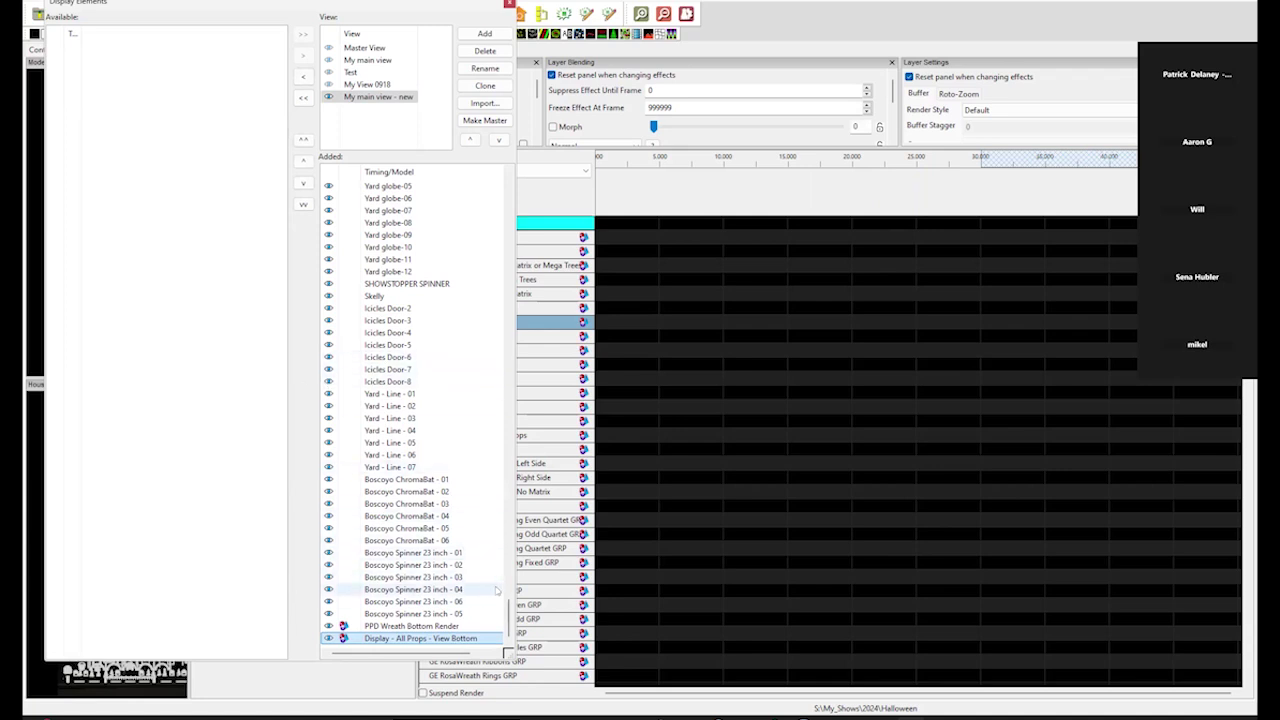
pyautogui.moveTo(508, 620); pyautogui.dragTo(508, 185)
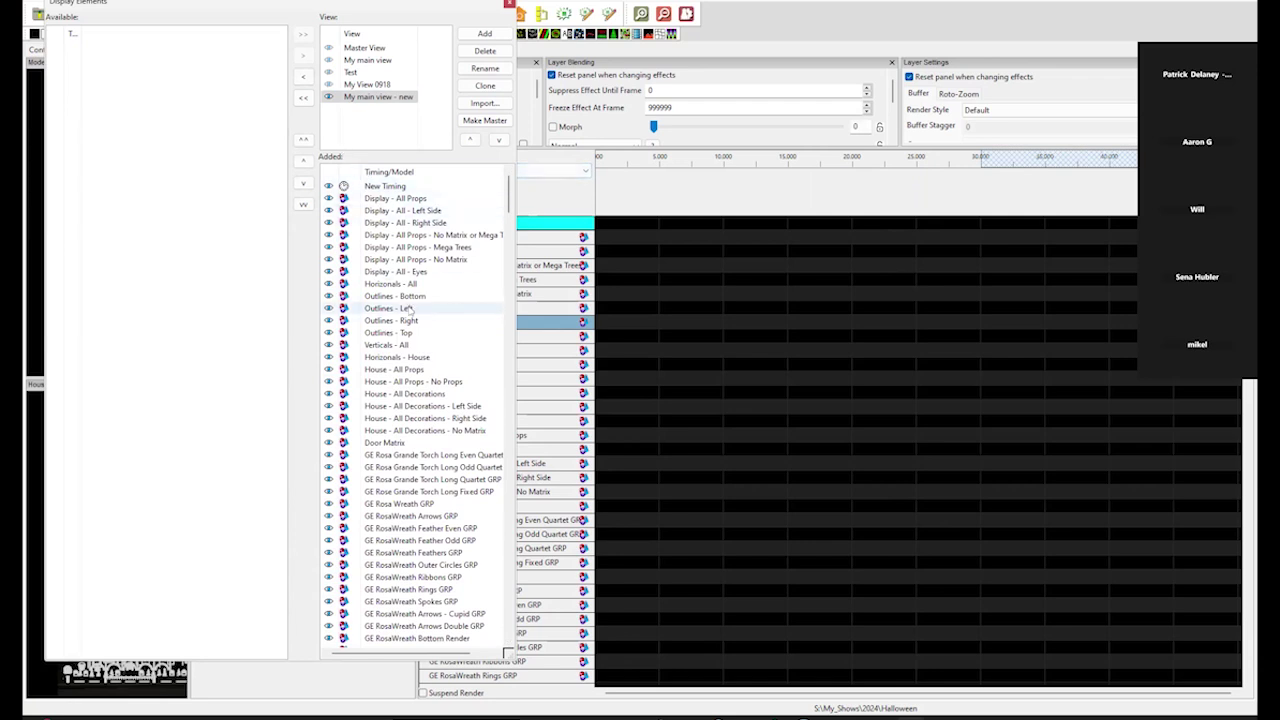
# Close Display Elements, glance at the Layout tab, and return to the sequencer
pyautogui.click(508, 5)
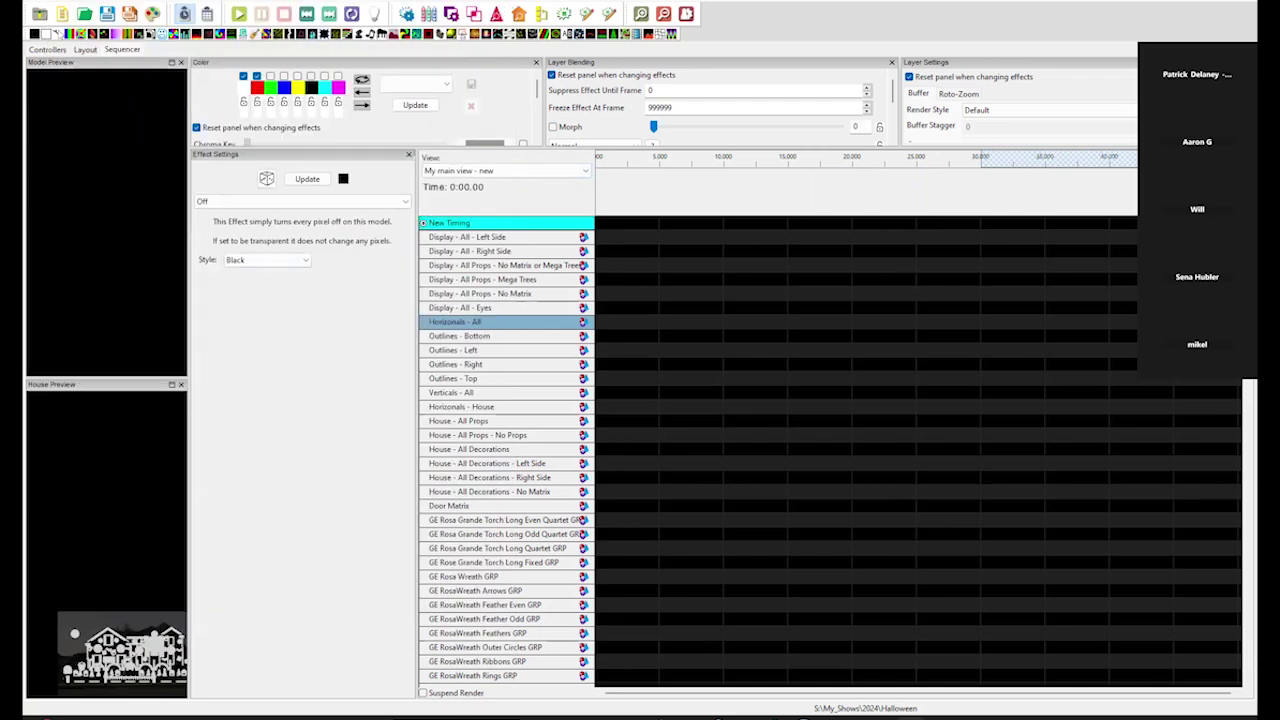
pyautogui.click(85, 49)
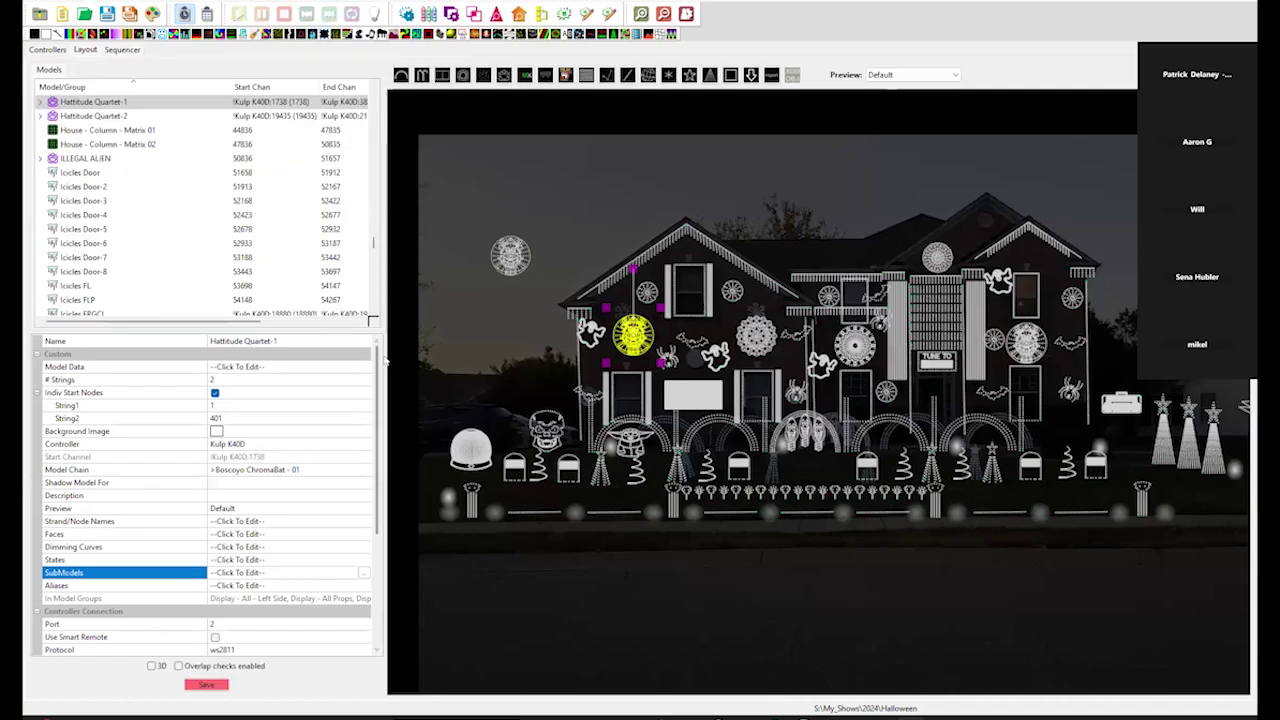
pyautogui.click(136, 50)
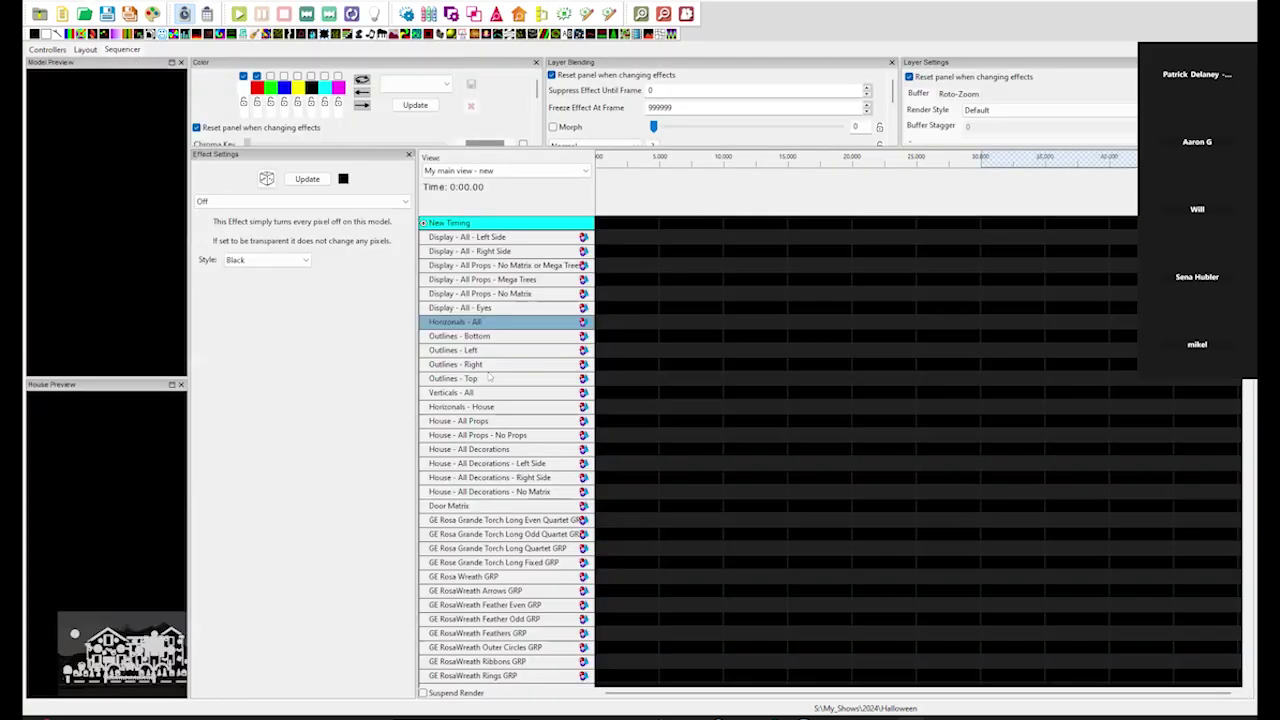
# Reopen Display Elements from the Outlines - Top row menu and close it again
pyautogui.rightClick(489, 377)
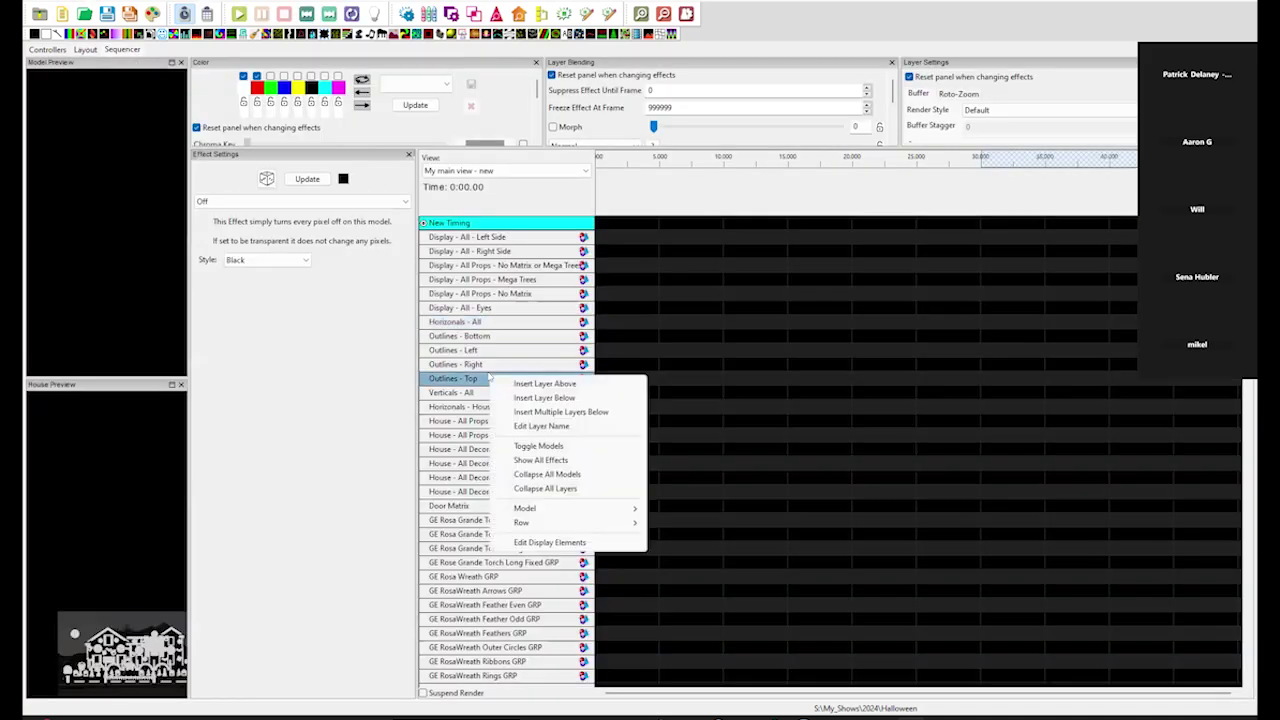
pyautogui.click(551, 541)
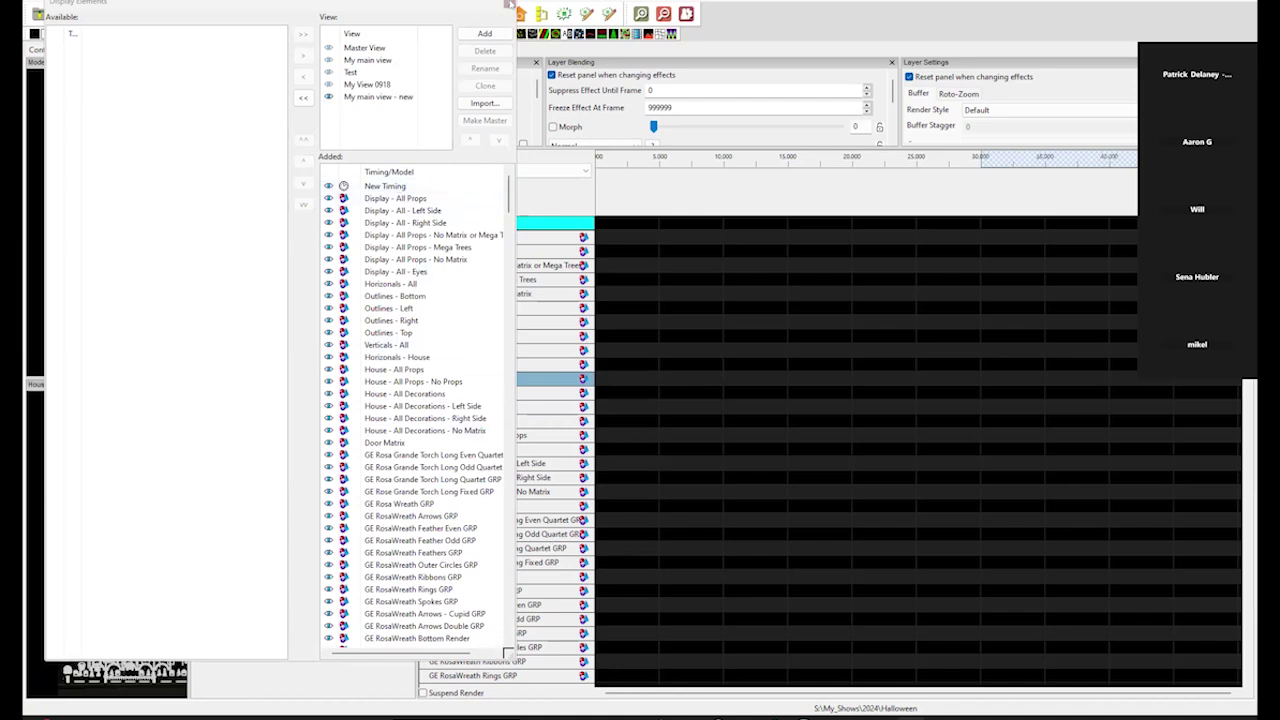
pyautogui.click(508, 4)
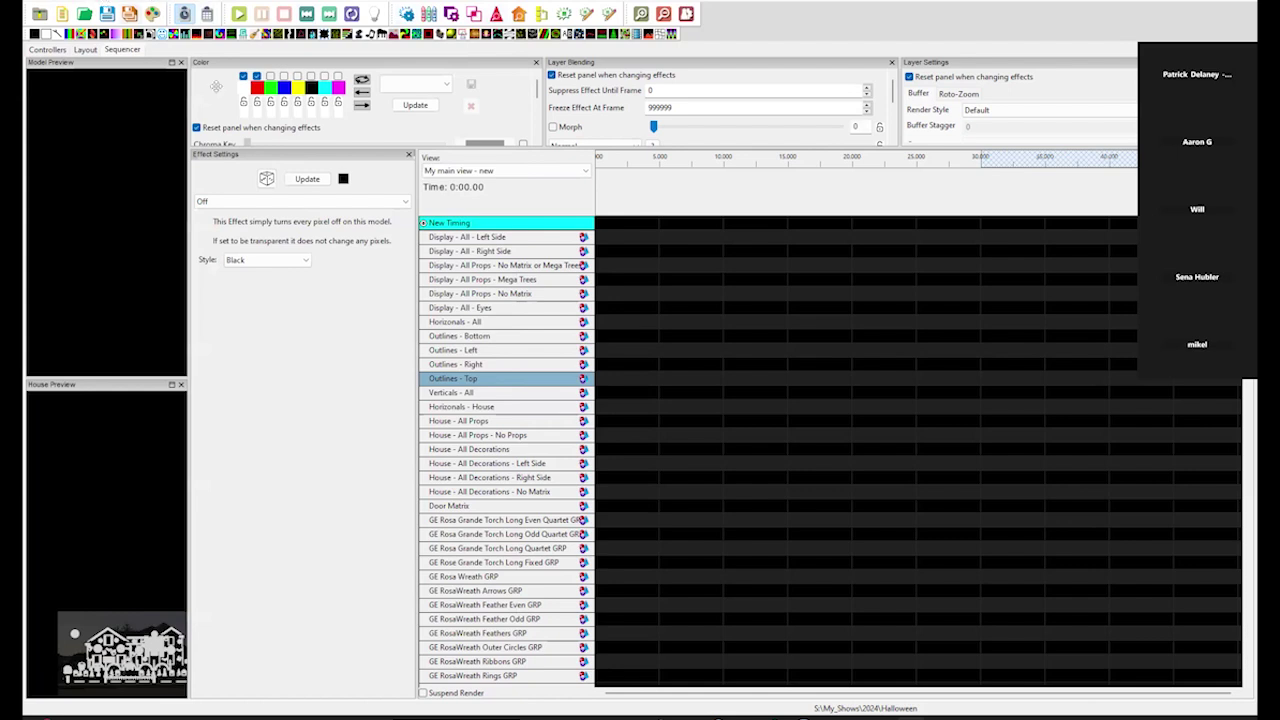
# Check the saved views without changing the current view, then go to the Layout tab
pyautogui.click(550, 170)
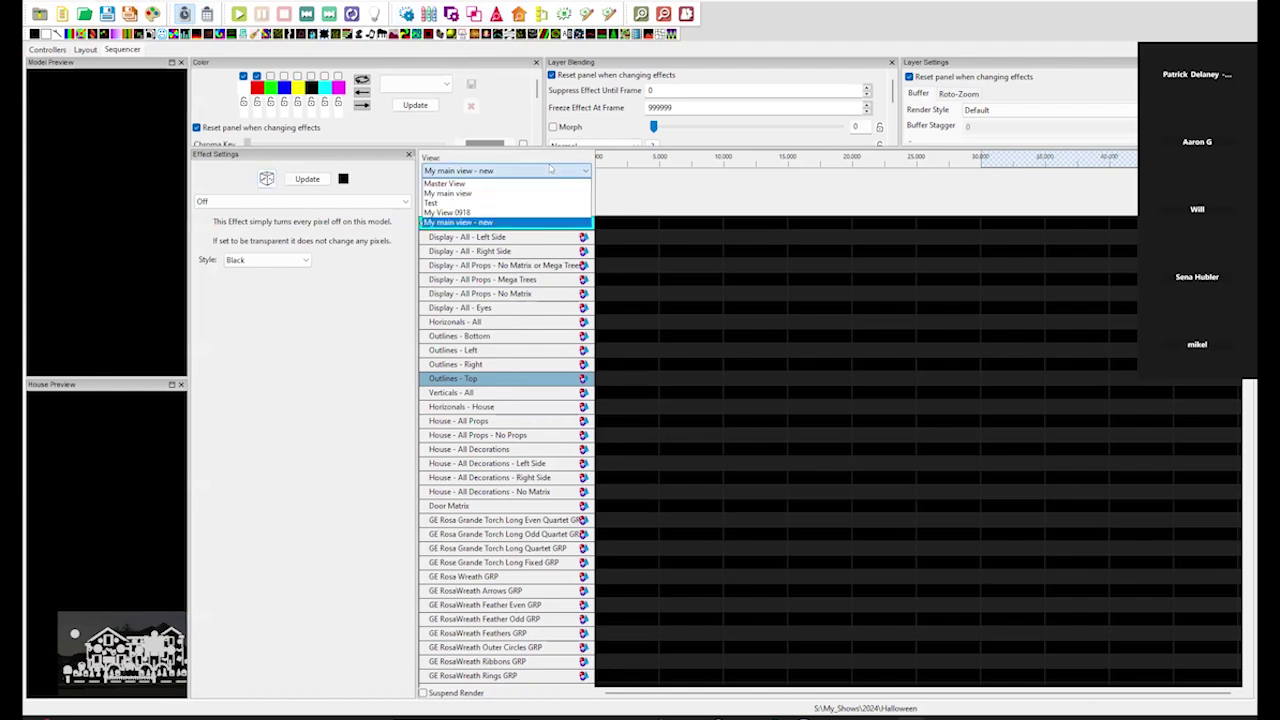
pyautogui.click(550, 170)
pyautogui.click(86, 50)
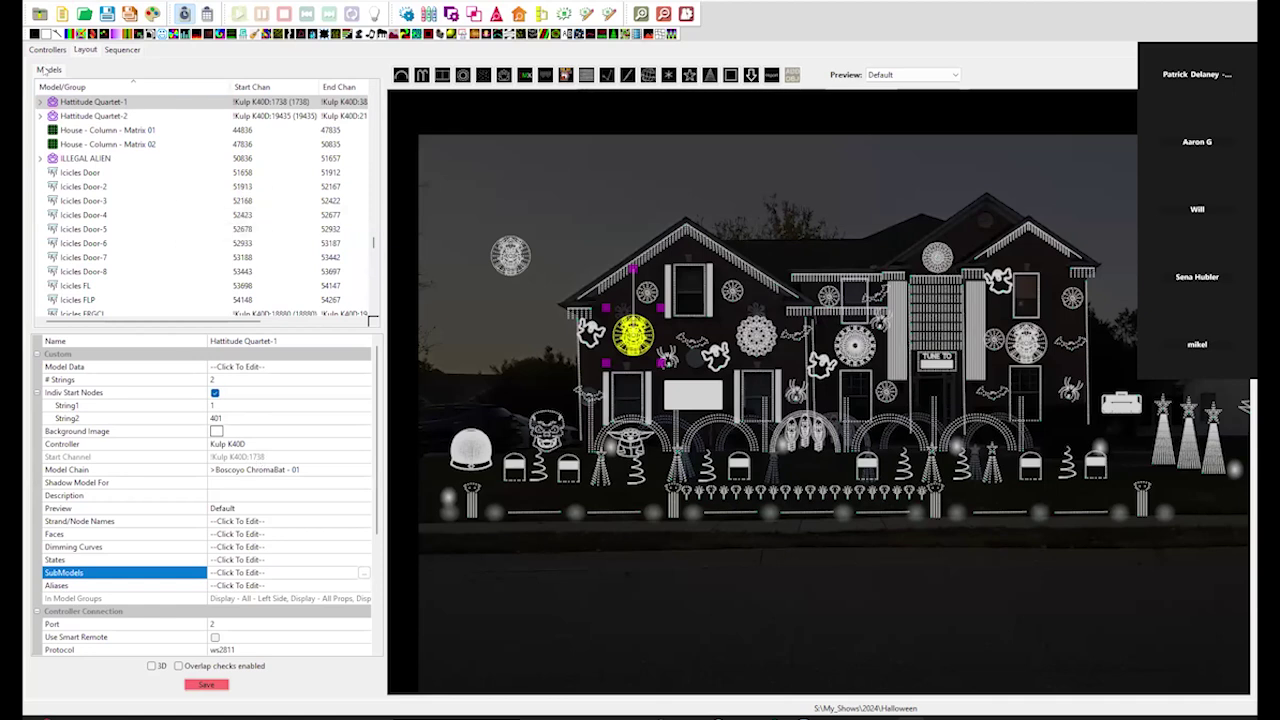
# Keep the Default preview and zoom and pan the house layout into view
pyautogui.click(893, 75)
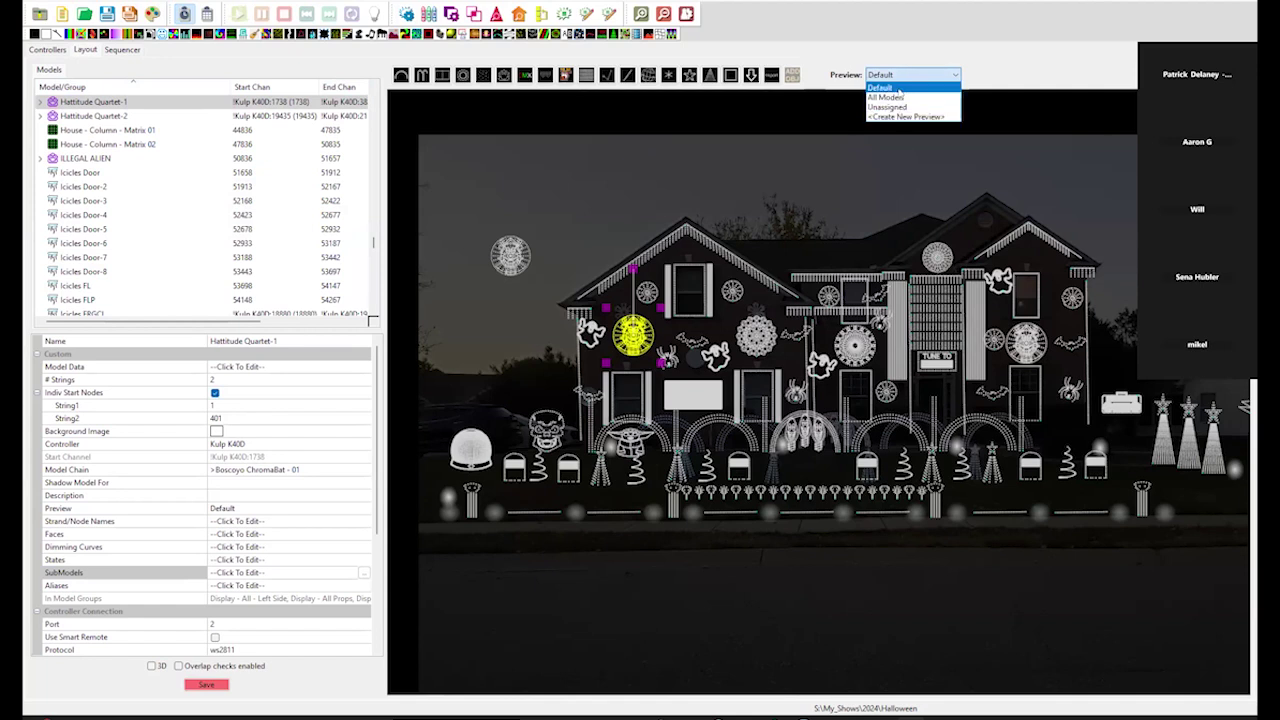
pyautogui.click(992, 80)
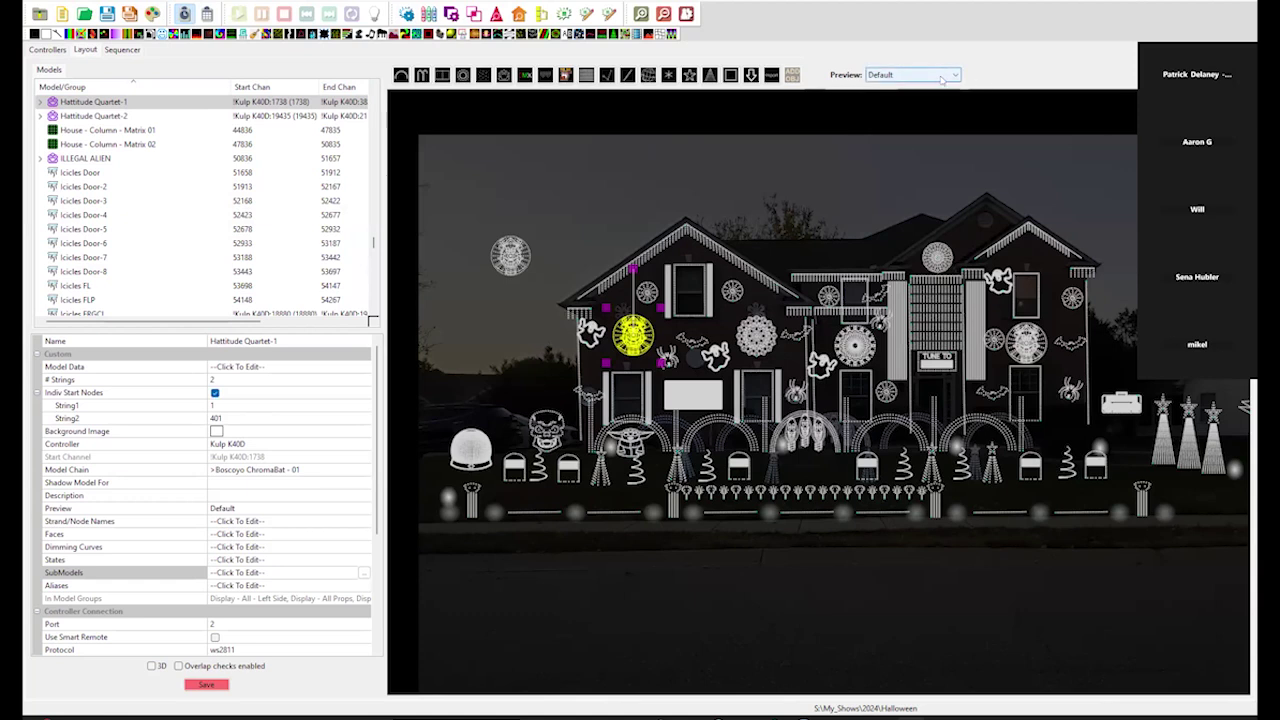
pyautogui.scroll(-2, 952, 282)
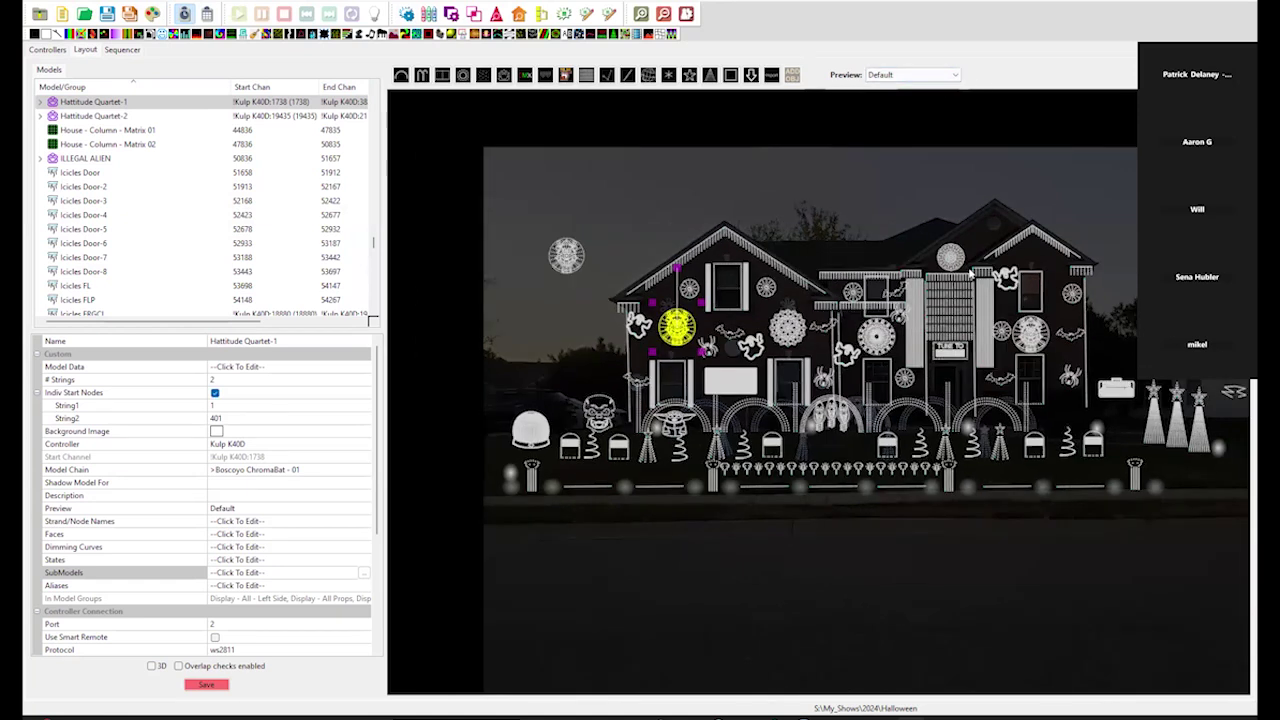
pyautogui.moveTo(950, 279); pyautogui.dragTo(931, 269)
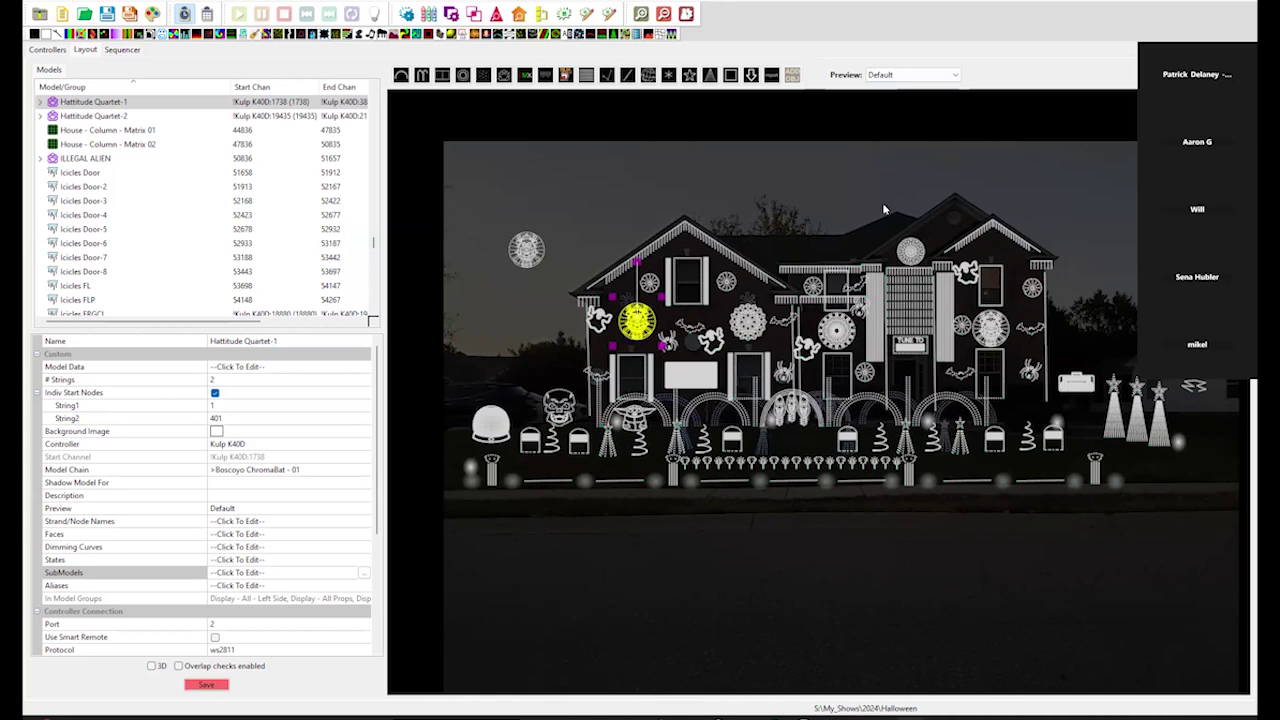
# Confirm the Default preview again and bring up the Hattitude Quartet context menu
pyautogui.click(902, 75)
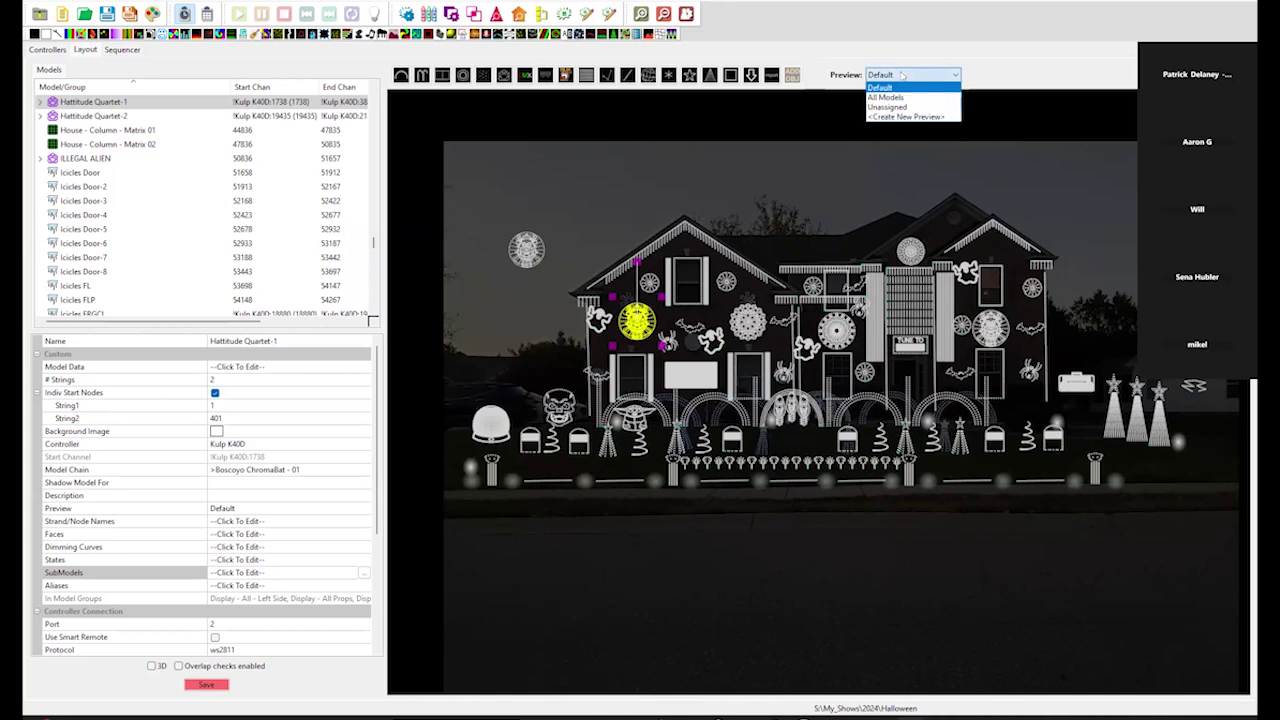
pyautogui.click(884, 87)
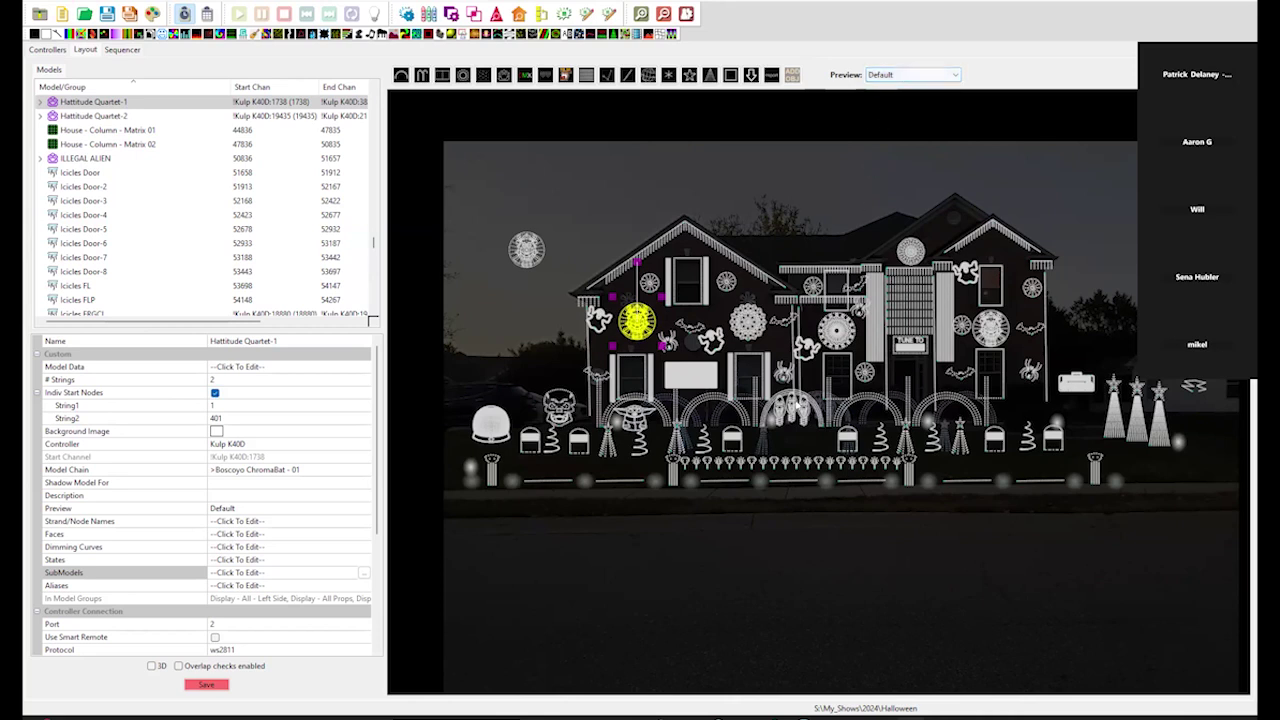
pyautogui.rightClick(512, 256)
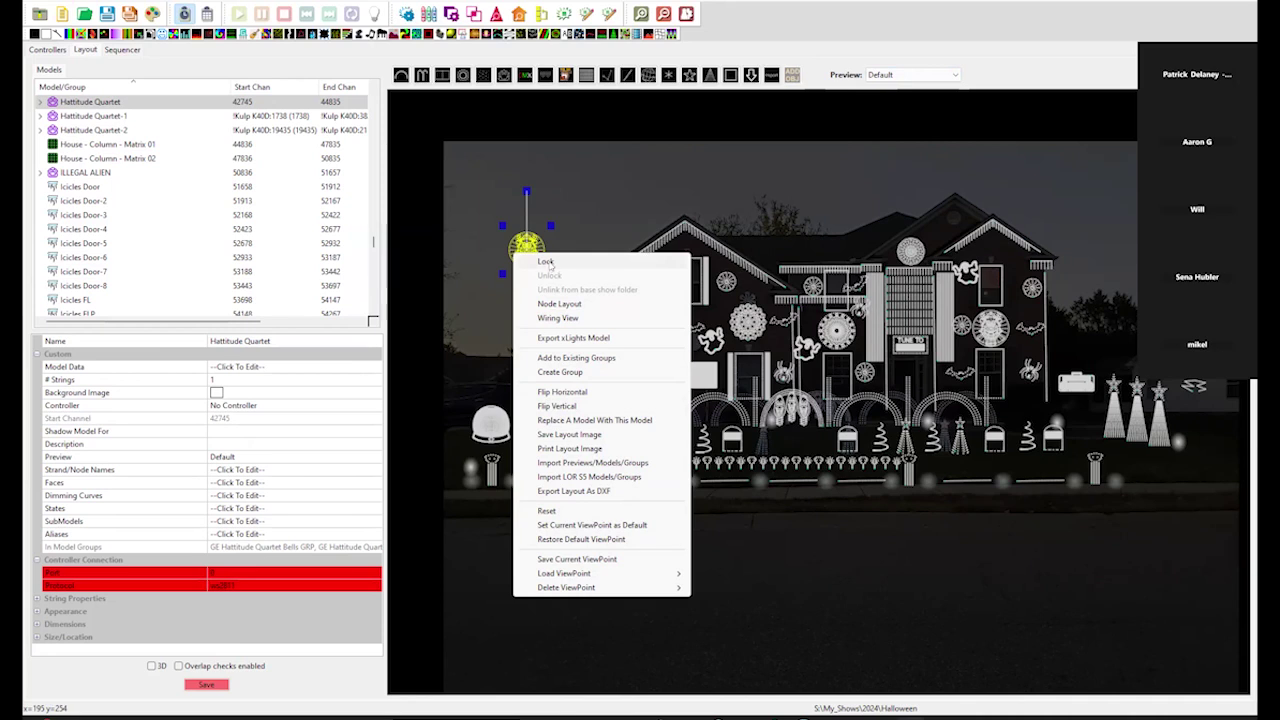
# Lock the Hattitude Quartet prop and reselect only that prop
pyautogui.click(548, 263)
pyautogui.moveTo(483, 191); pyautogui.dragTo(701, 338)
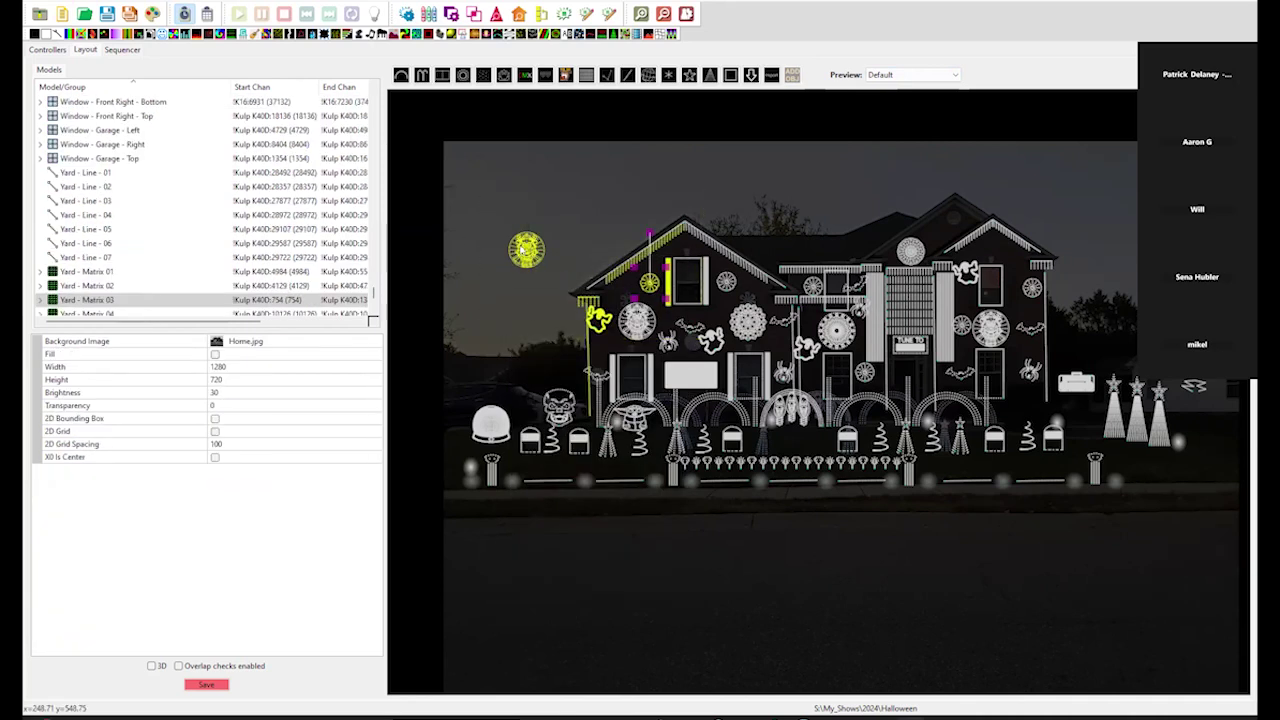
pyautogui.click(524, 247)
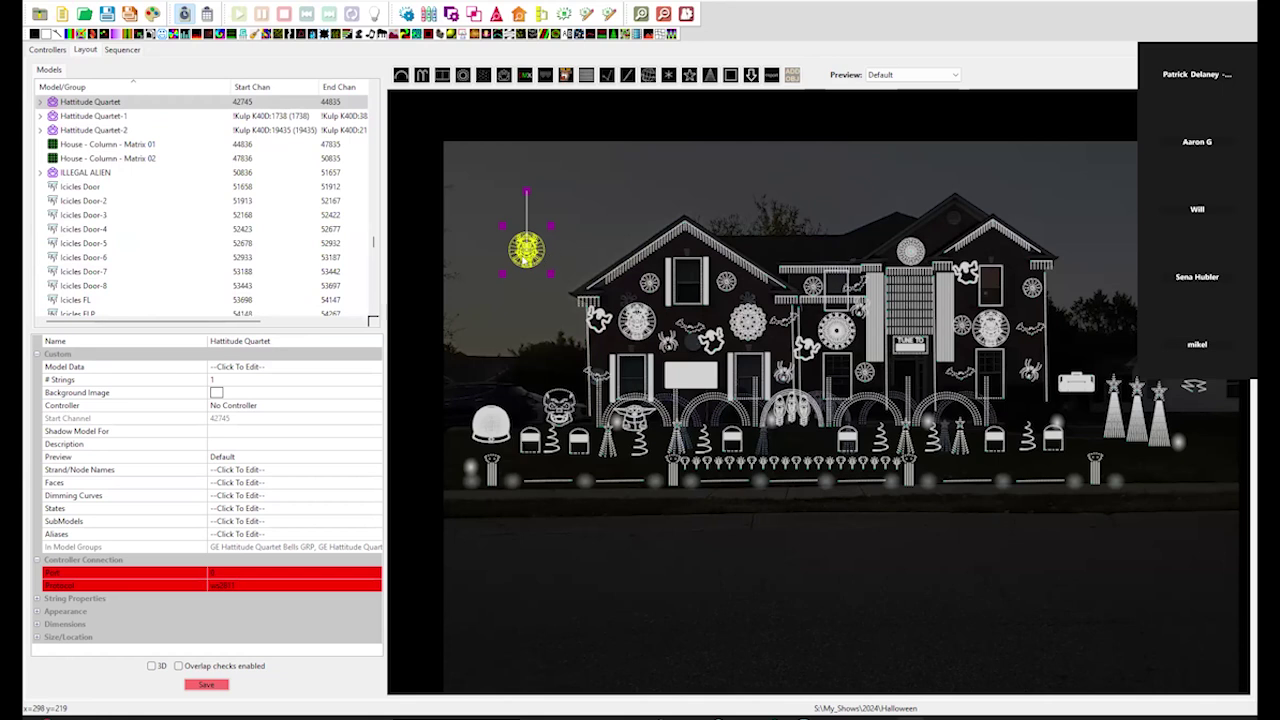
# Unlock the Hattitude Quartet prop and deselect it by clicking empty canvas
pyautogui.rightClick(525, 259)
pyautogui.click(553, 279)
pyautogui.rightClick(528, 260)
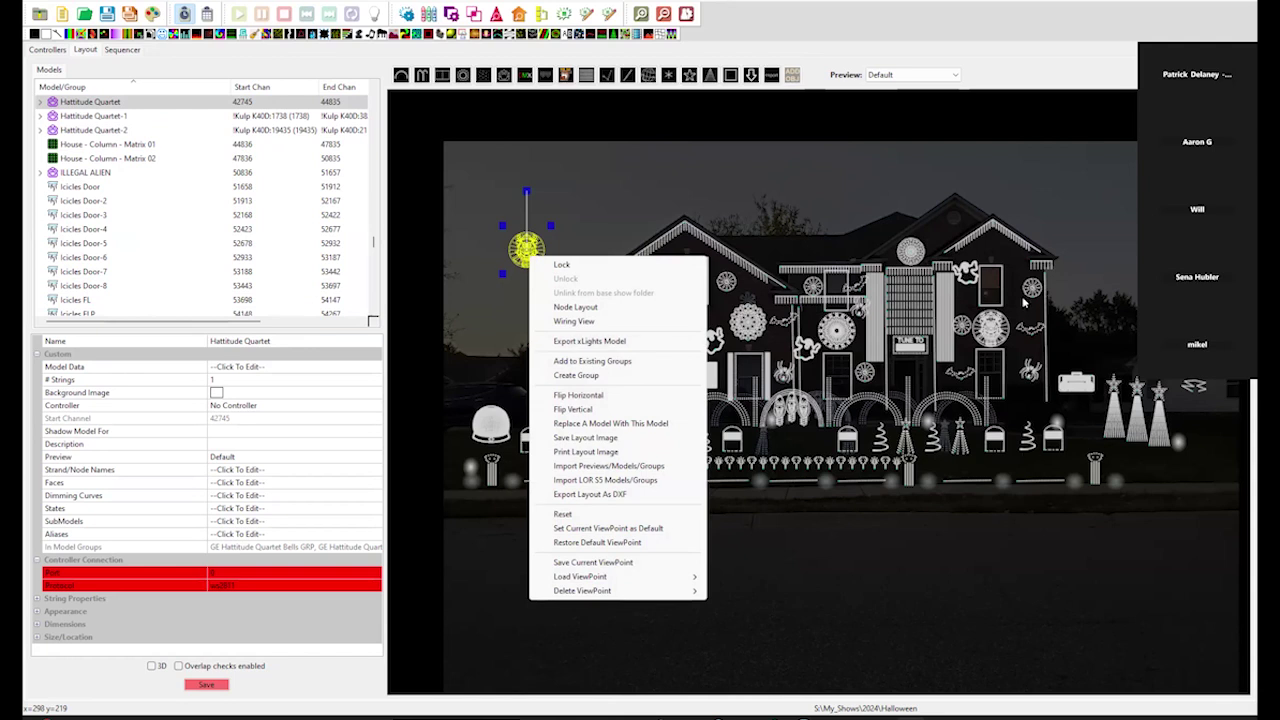
pyautogui.click(1024, 211)
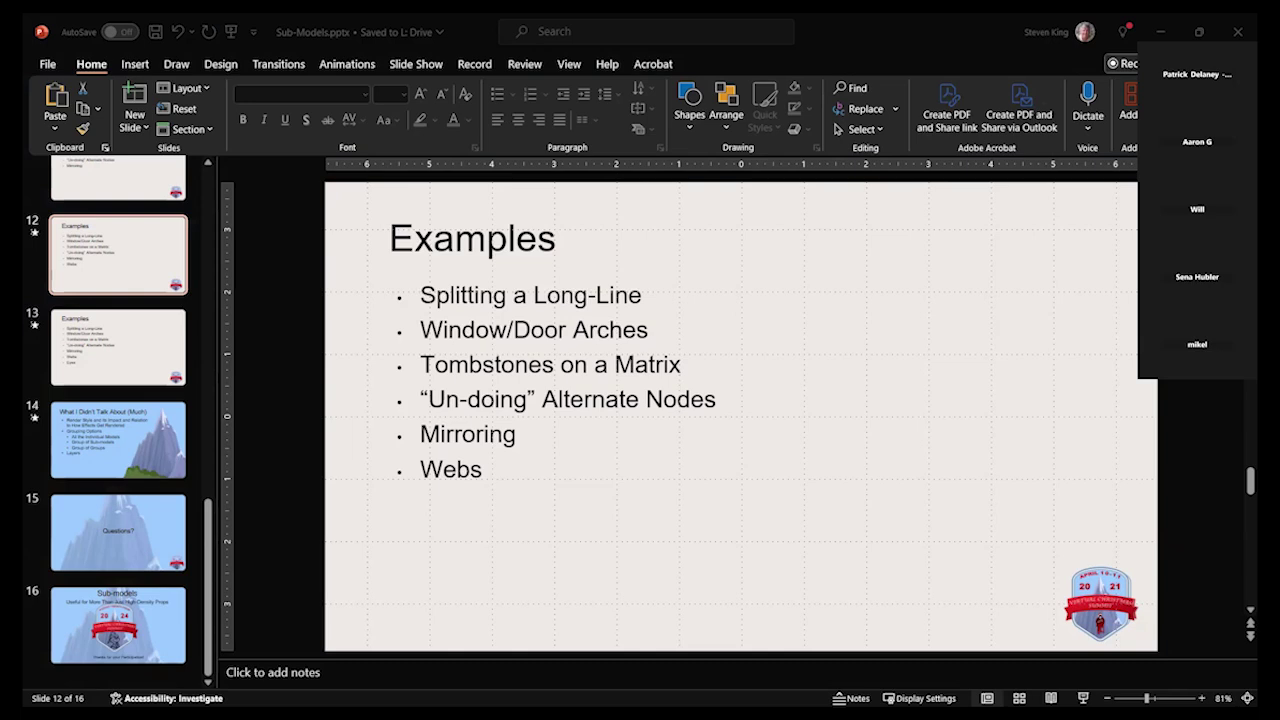
pyautogui.hotkey('alt', 'Tab')
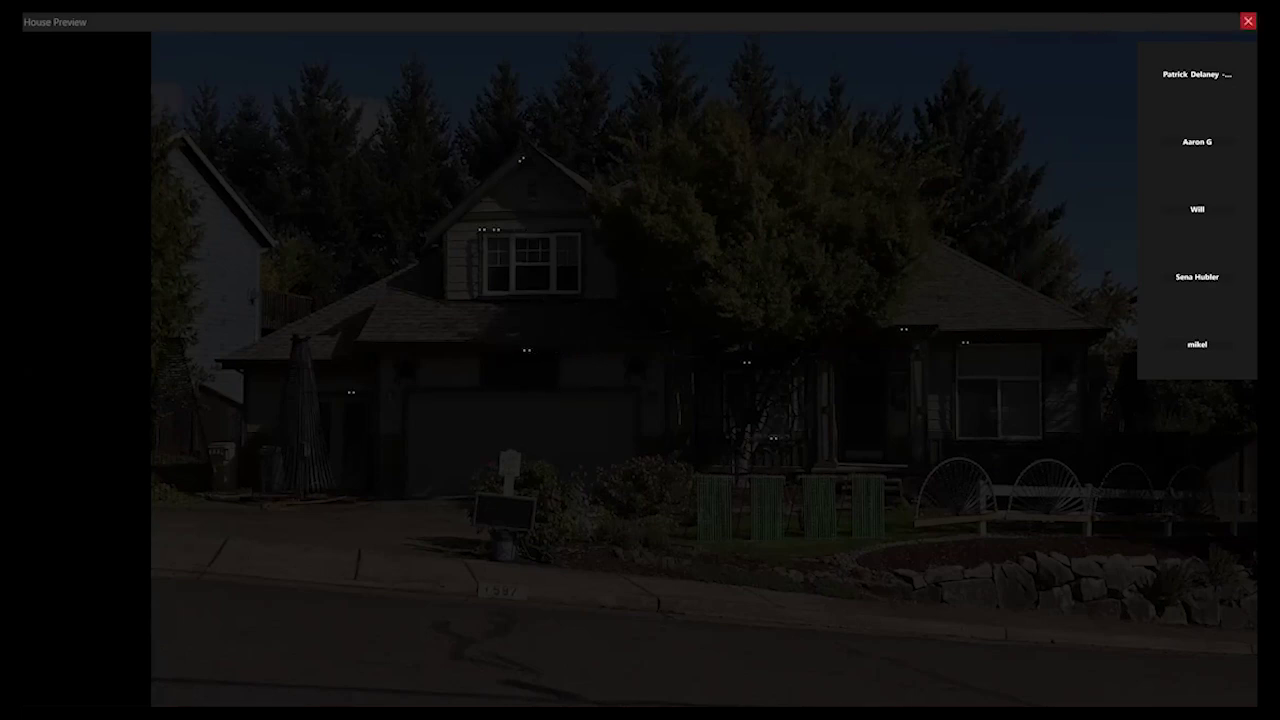
pyautogui.click(1248, 21)
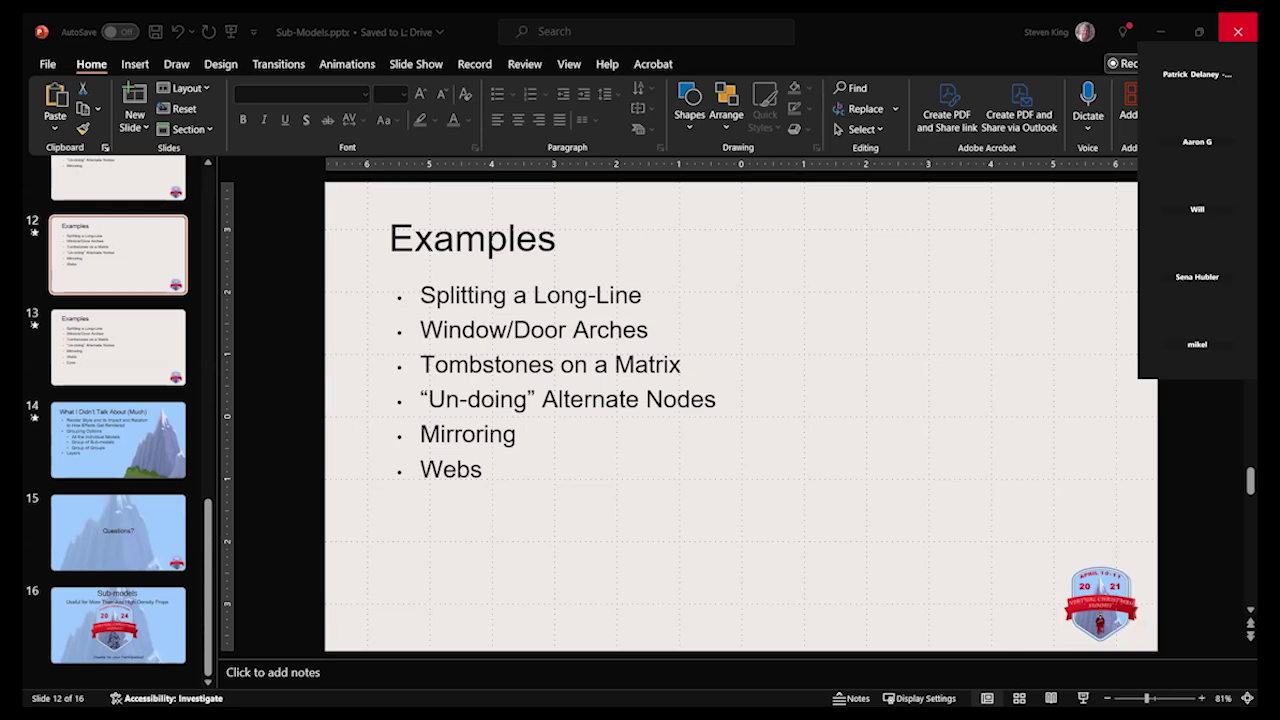
pyautogui.click(1238, 31)
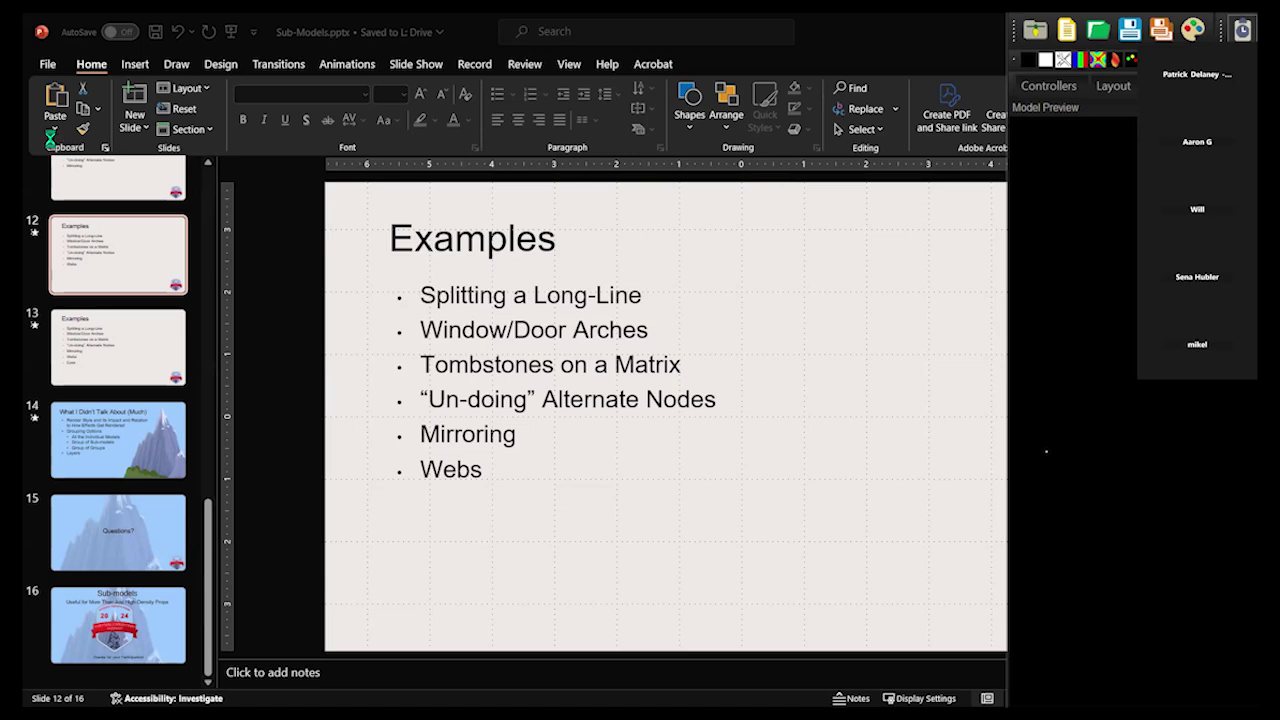
pyautogui.hotkey('alt', 'Tab')
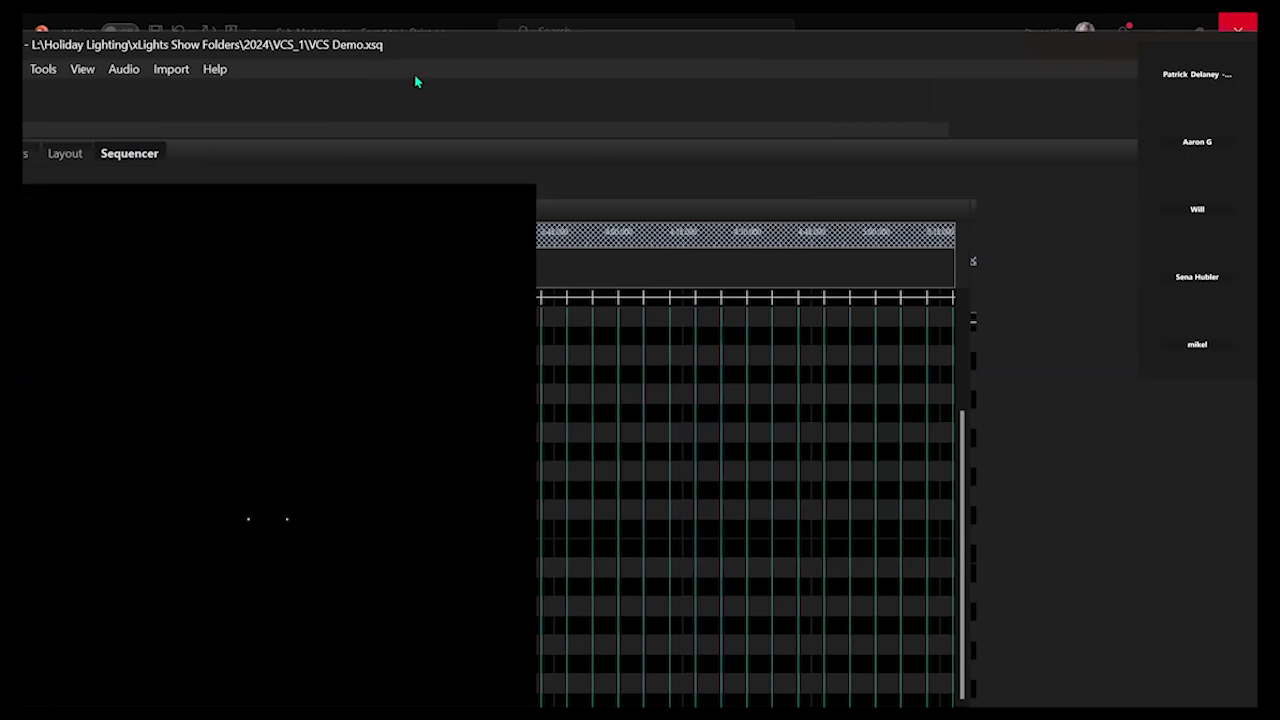
pyautogui.click(75, 156)
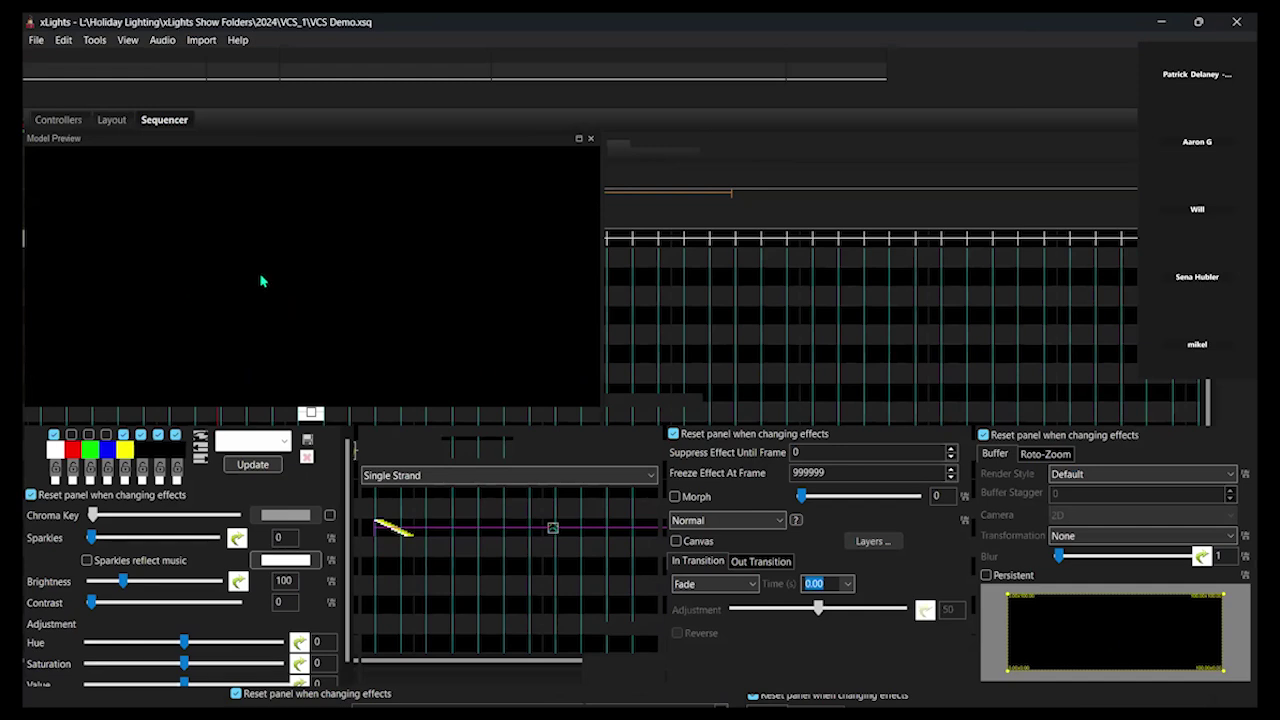
# Go to the Layout tab and launch the SubModels editor for W3HT Office Window Top
pyautogui.click(110, 121)
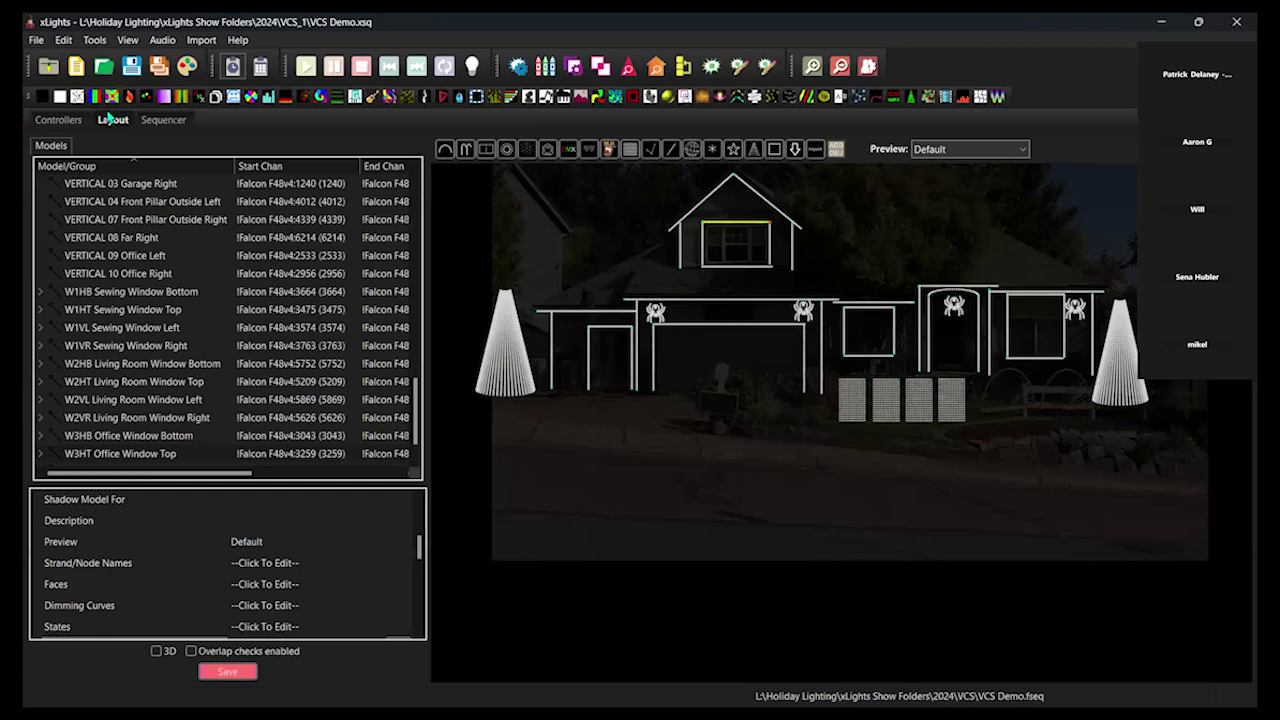
pyautogui.scroll(-2, 378, 578)
pyautogui.scroll(-3, 370, 572)
pyautogui.scroll(2, 357, 563)
pyautogui.scroll(1, 357, 563)
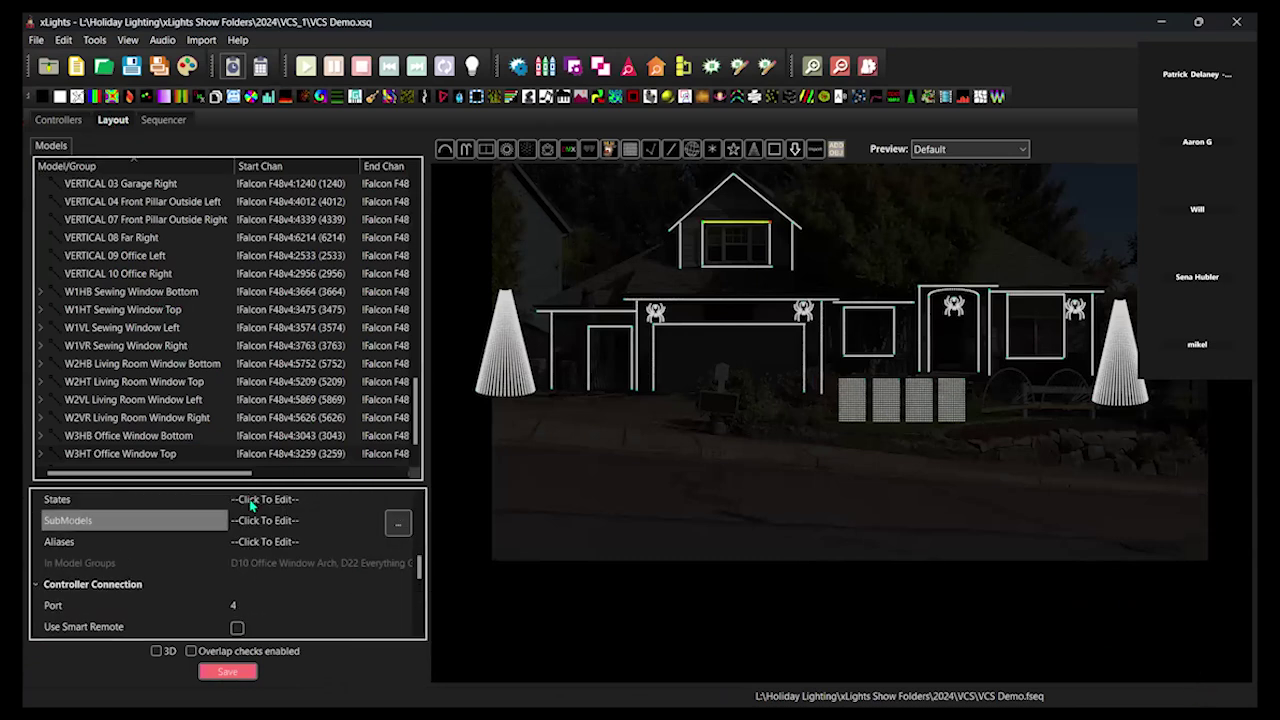
pyautogui.click(399, 525)
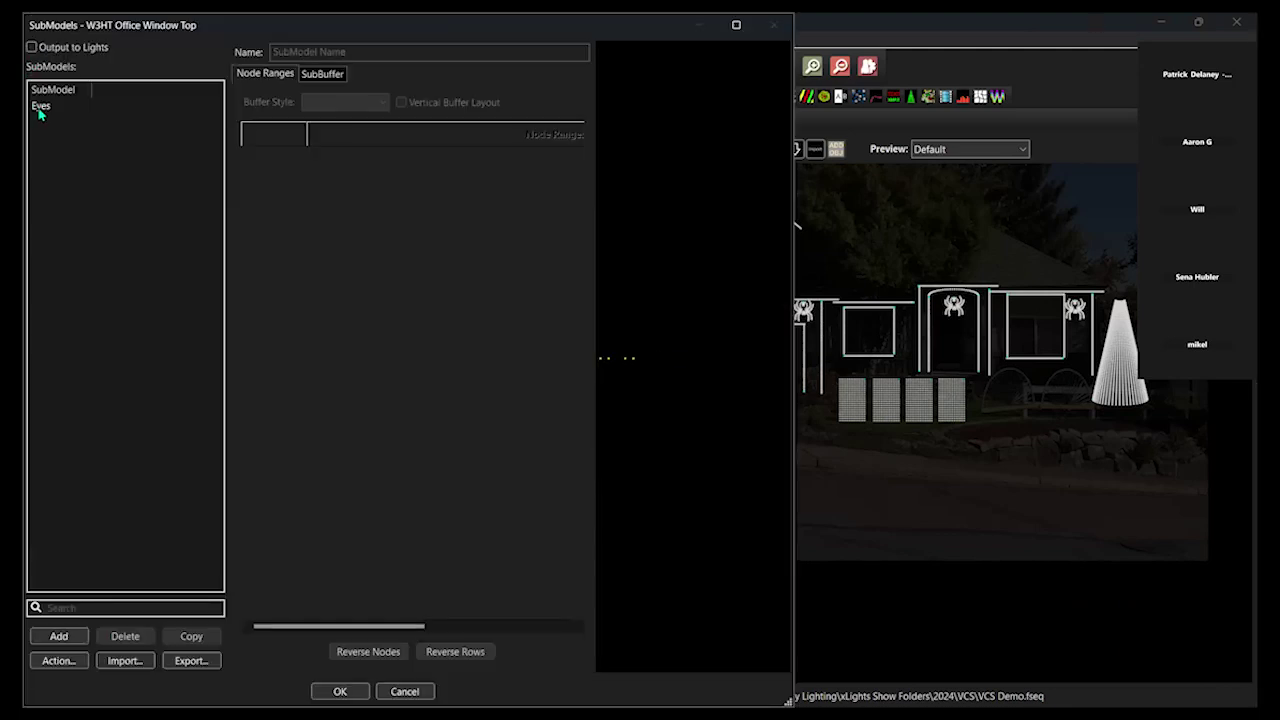
# Inspect the Eyes submodel's Top and Bottom node ranges in a widened editor, then Cancel
pyautogui.click(40, 107)
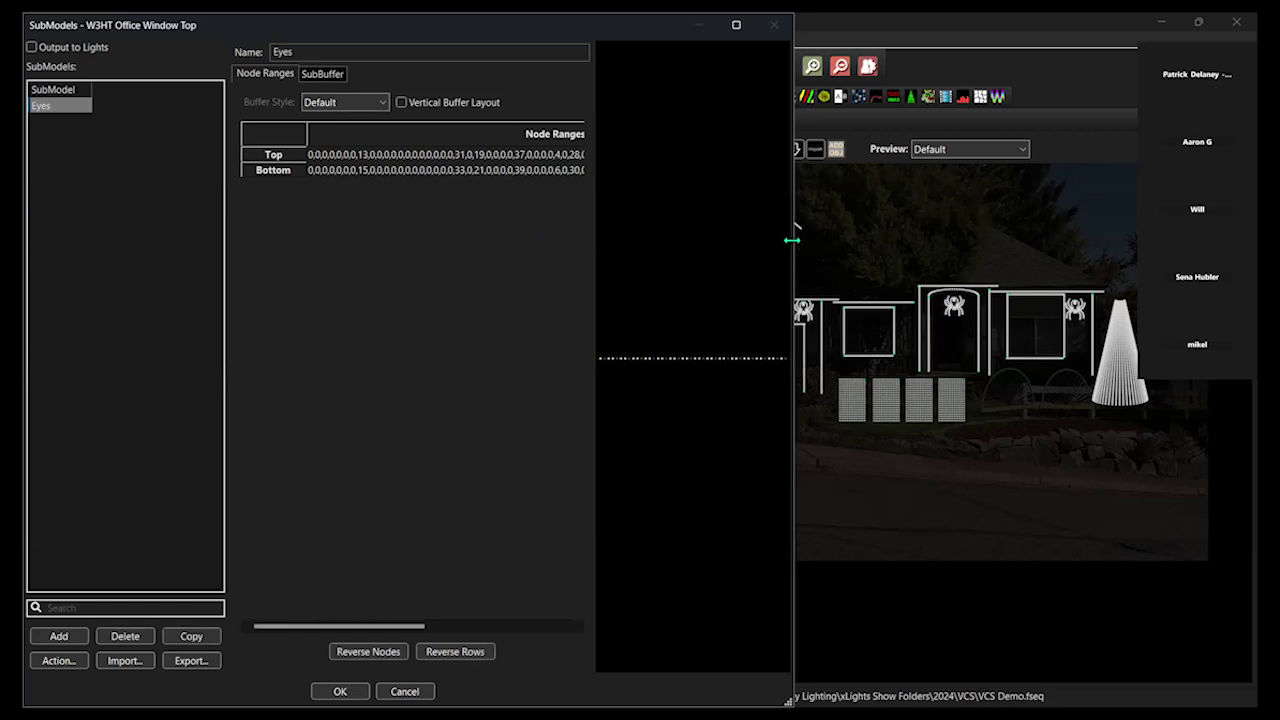
pyautogui.moveTo(791, 240); pyautogui.dragTo(1256, 240)
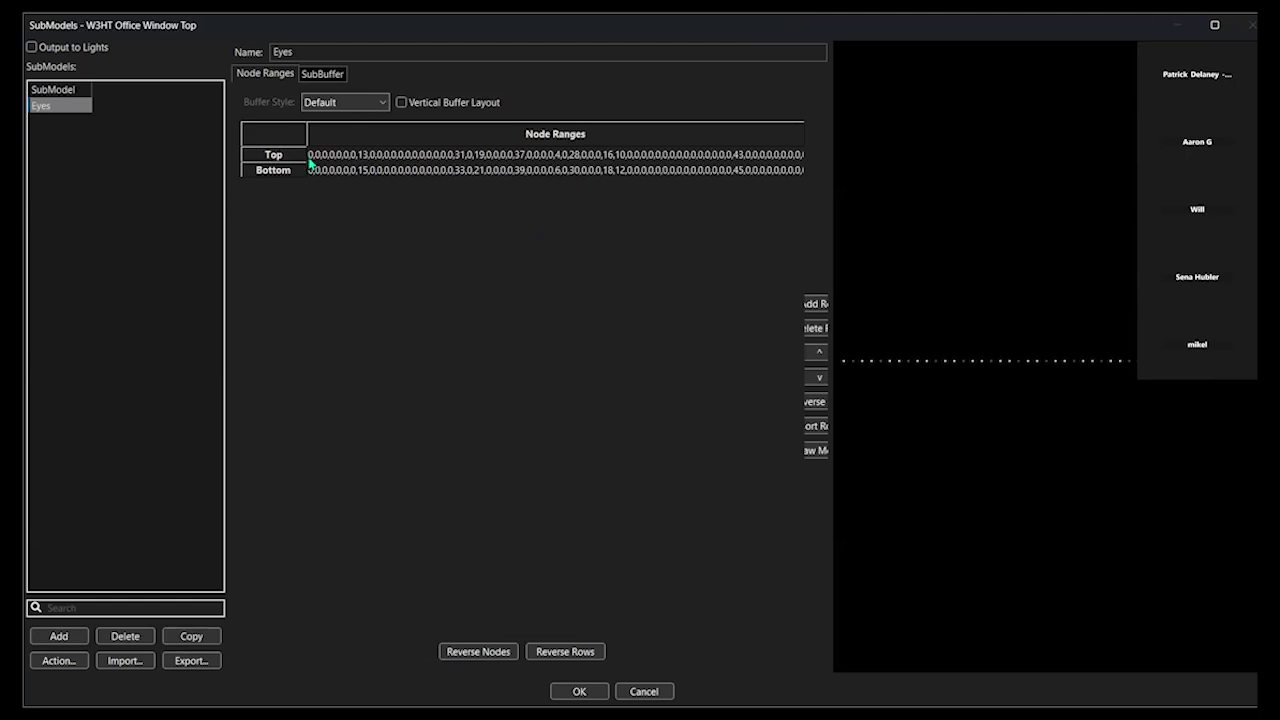
pyautogui.click(540, 157)
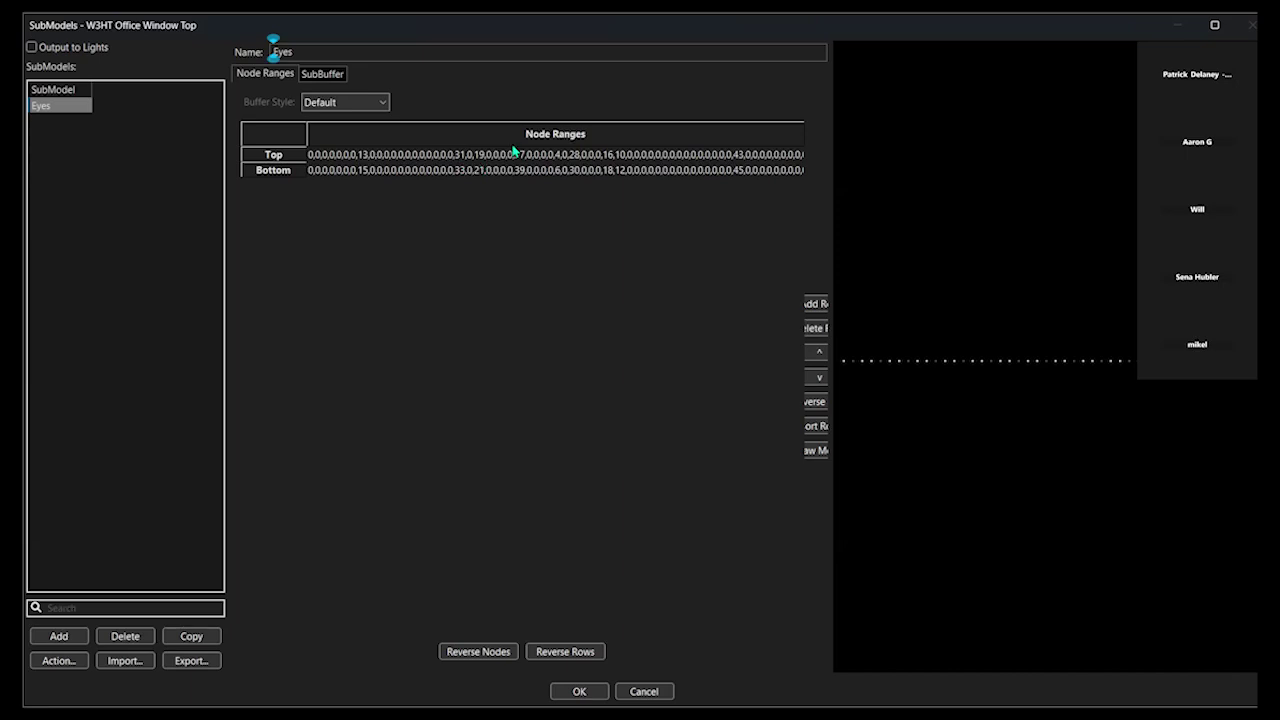
pyautogui.click(50, 106)
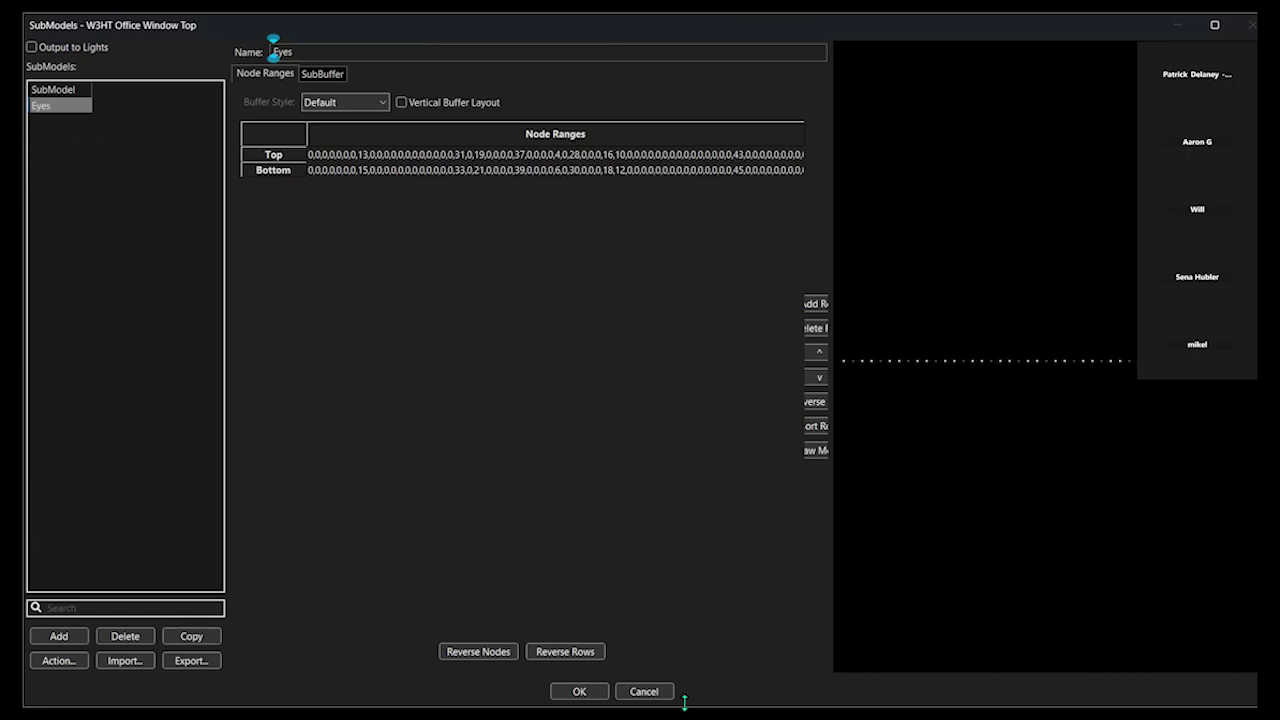
pyautogui.click(644, 691)
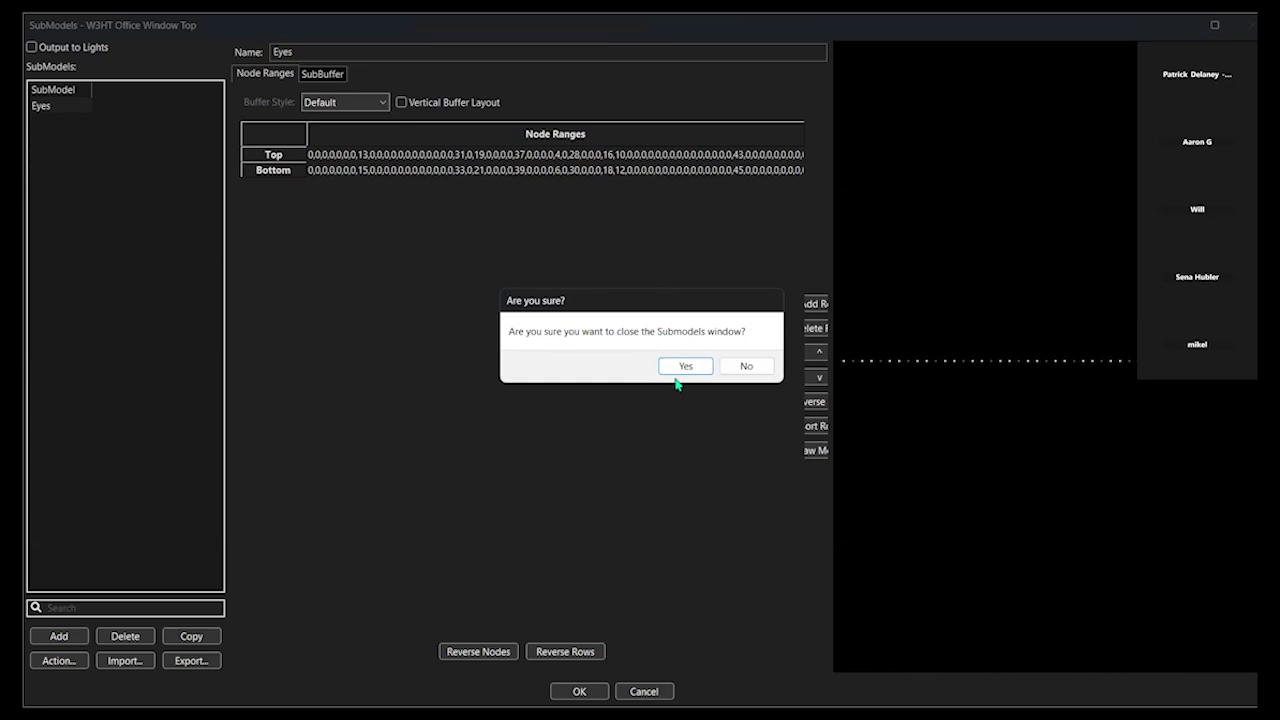
# Confirm closing SubModels without saving and return to the sequencer grid
pyautogui.click(681, 366)
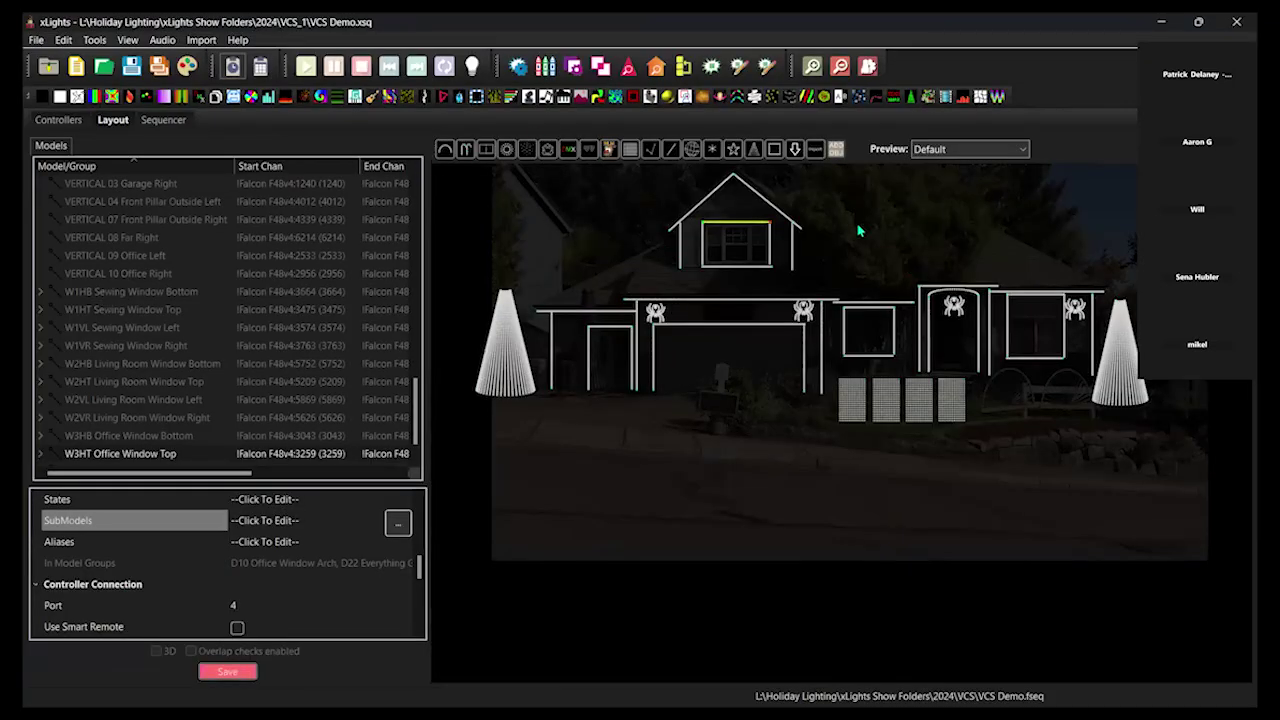
pyautogui.click(165, 120)
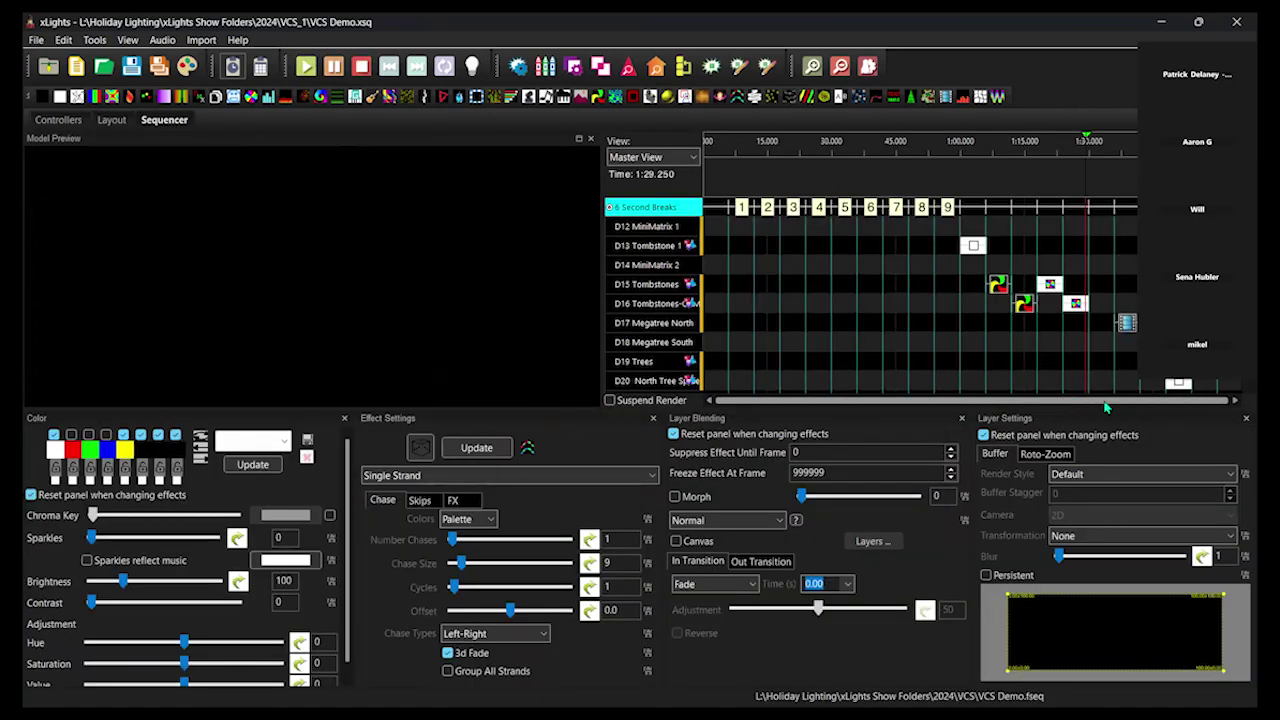
pyautogui.scroll(10, 1100, 370)
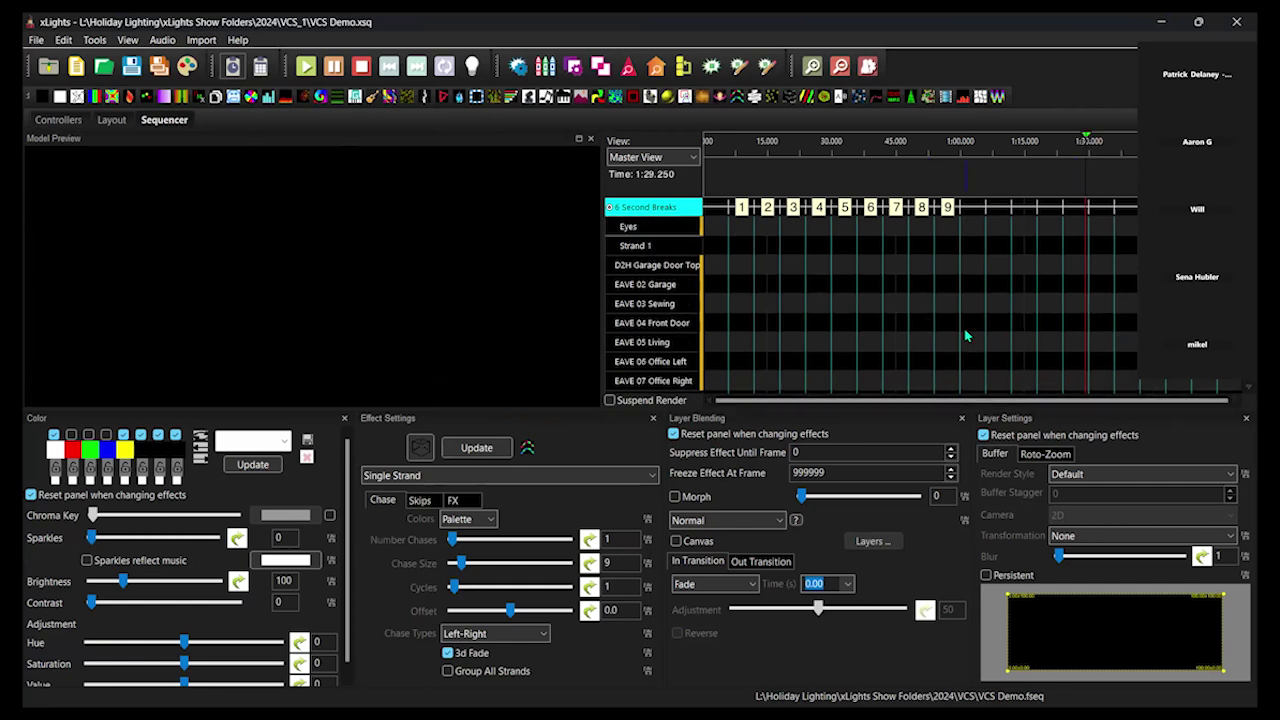
pyautogui.scroll(1, 980, 290)
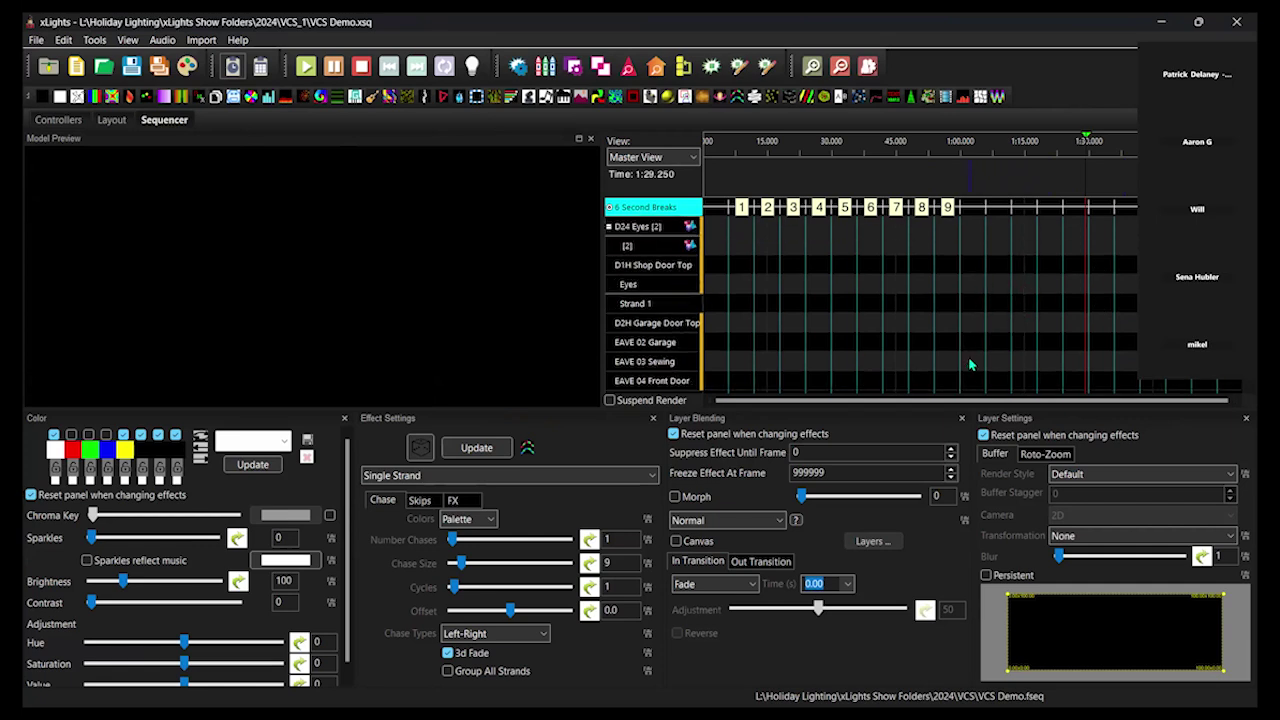
pyautogui.scroll(-1, 968, 362)
# Expand EAVE 03 Sewing to reveal its Eyes and Strand 1 rows
pyautogui.click(656, 345)
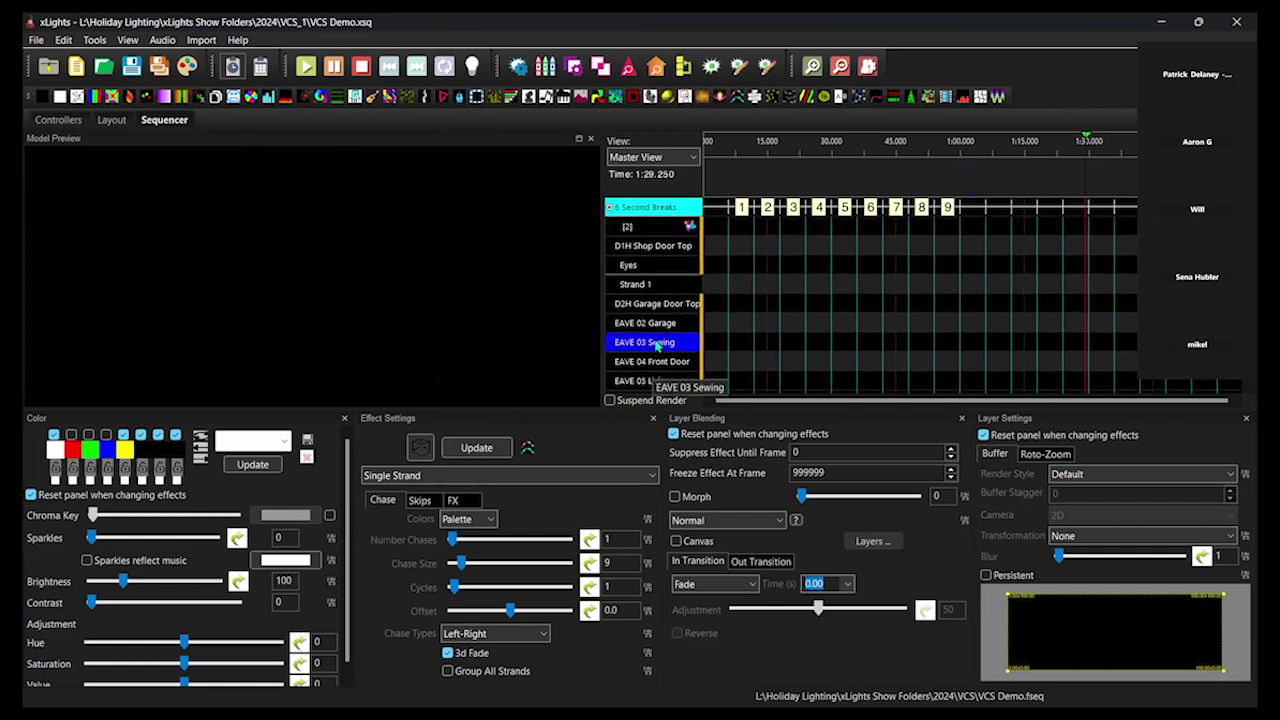
pyautogui.doubleClick(656, 345)
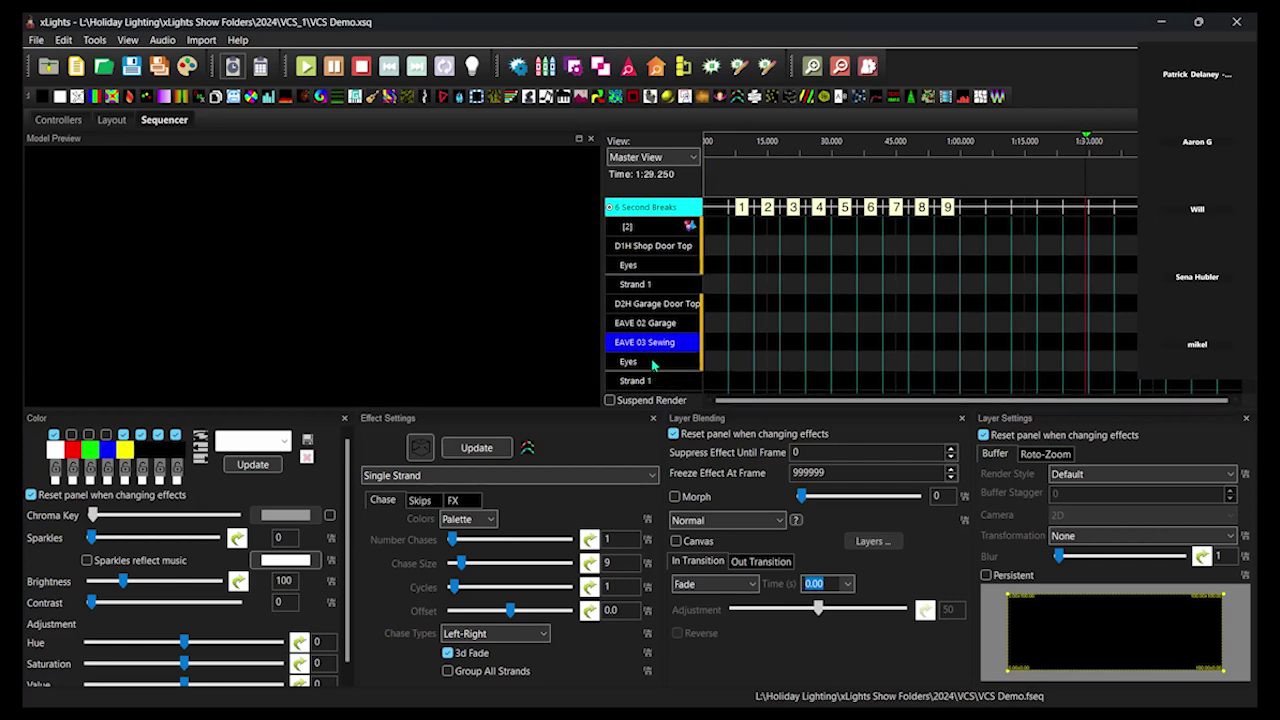
pyautogui.scroll(3, 906, 357)
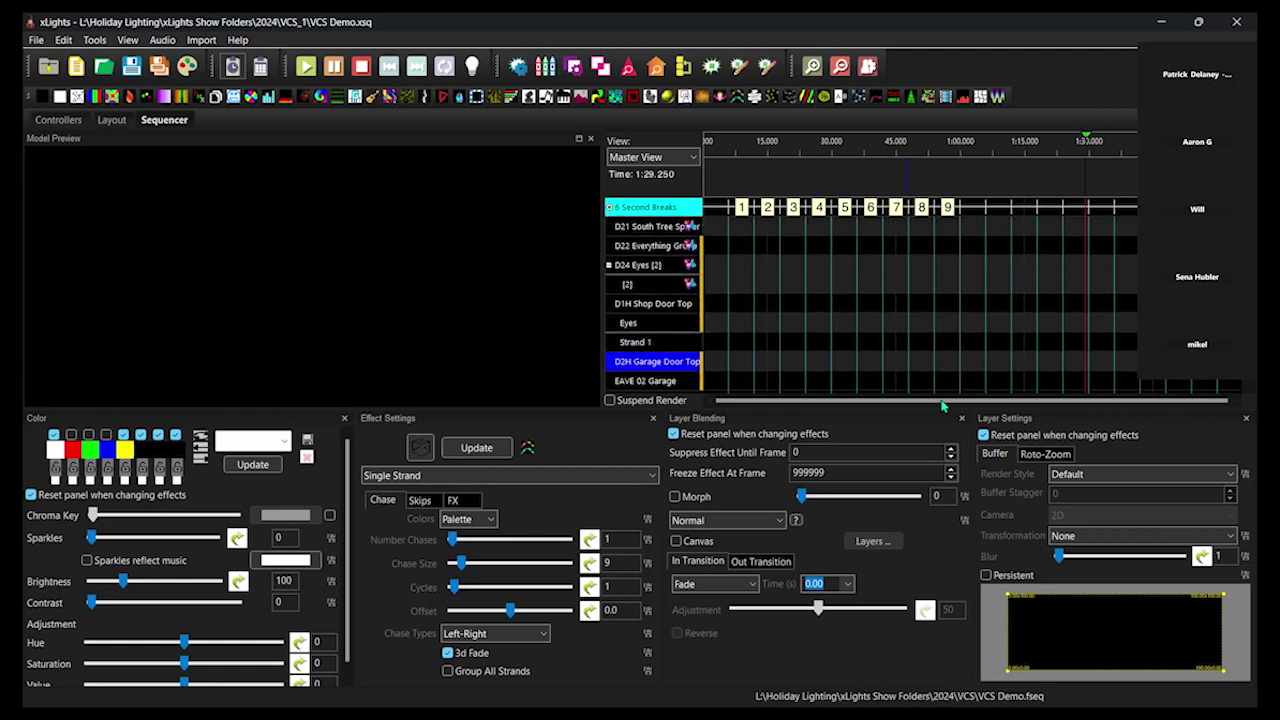
pyautogui.scroll(1, 946, 404)
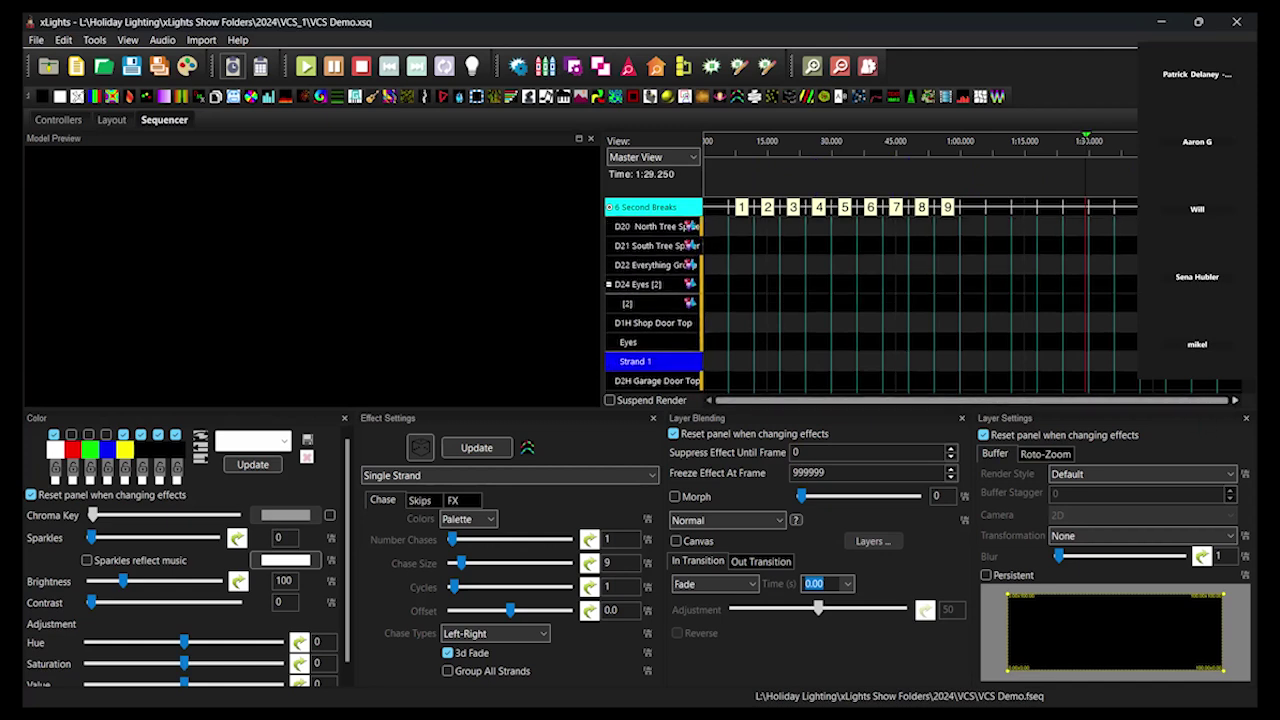
pyautogui.hscroll(1, 946, 401)
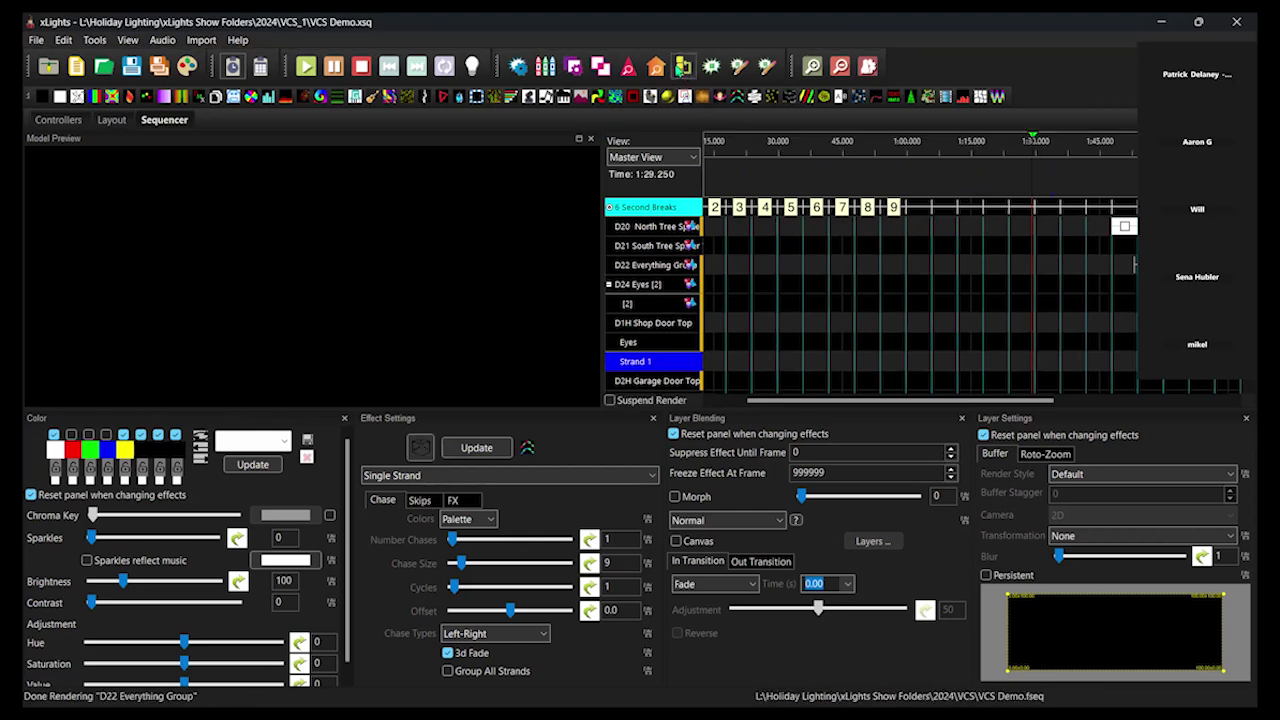
# Open the House Preview full-screen to watch the eyes submodels light up
pyautogui.click(657, 67)
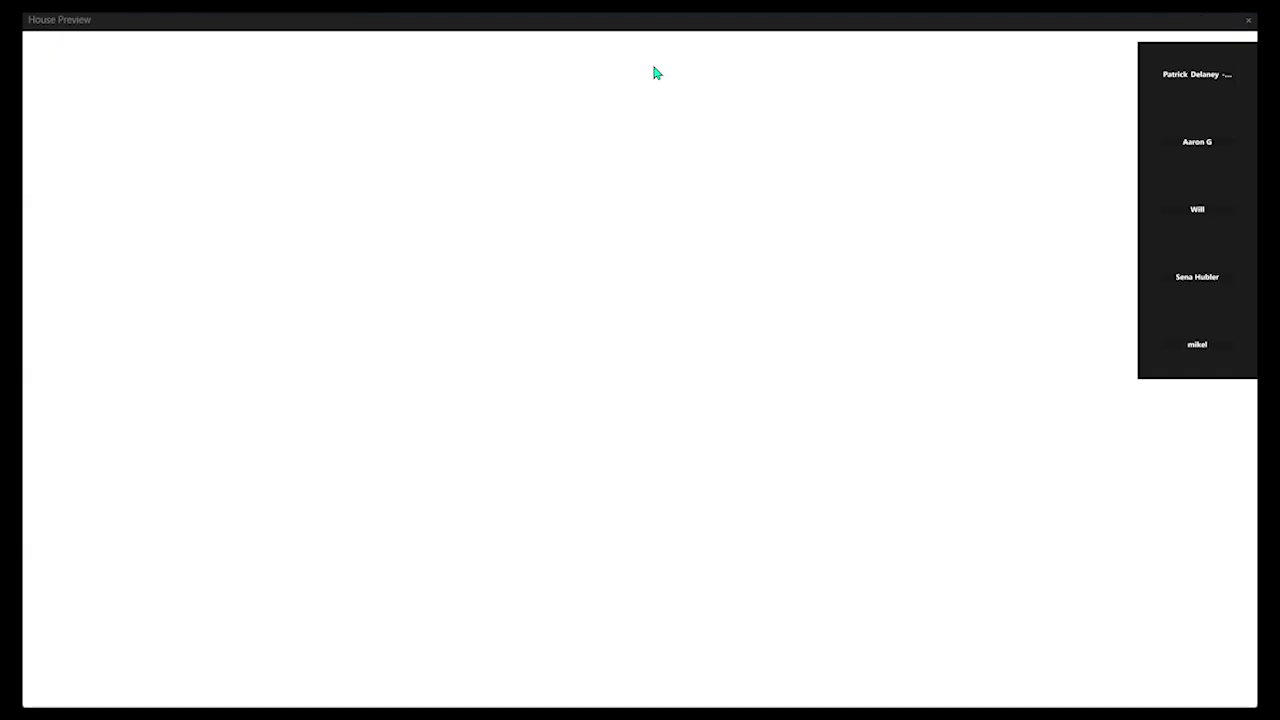